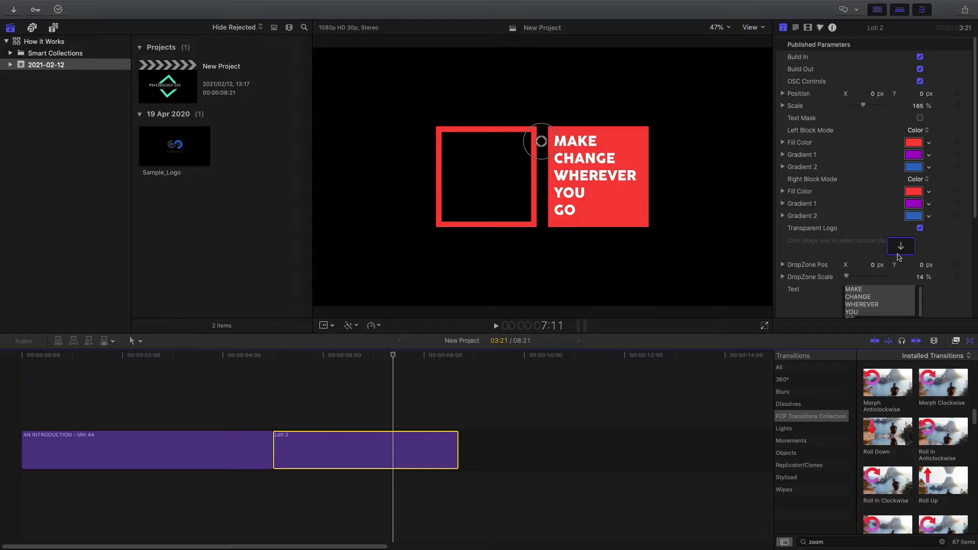
# Step: Fill the Loti 2 title's empty drop zone with the Sample_Logo clip and apply it
pyautogui.click(901, 251)
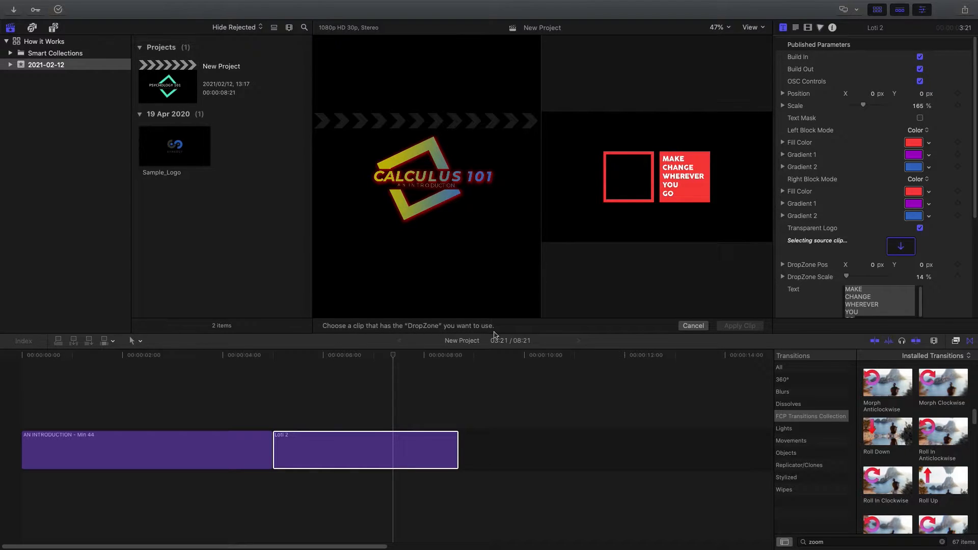
pyautogui.click(178, 150)
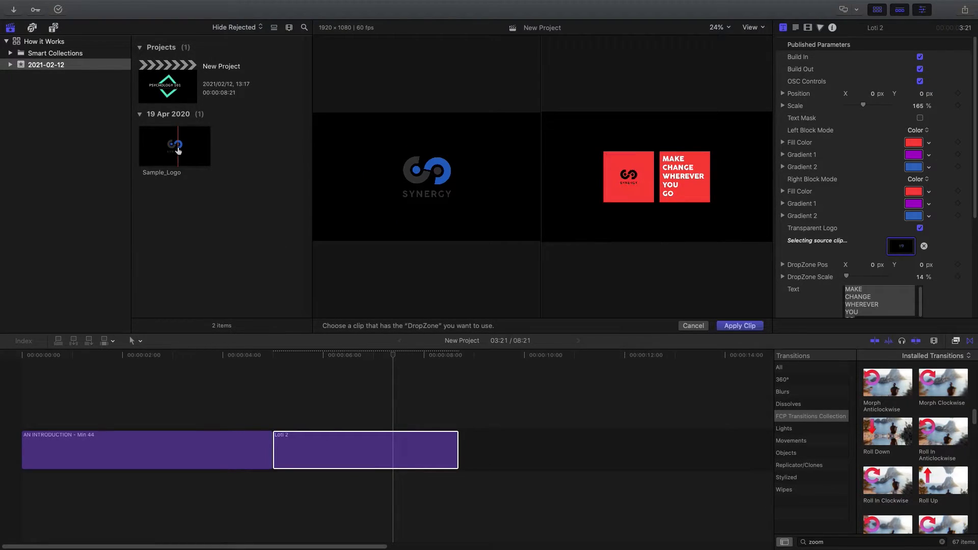
pyautogui.click(752, 326)
pyautogui.click(387, 443)
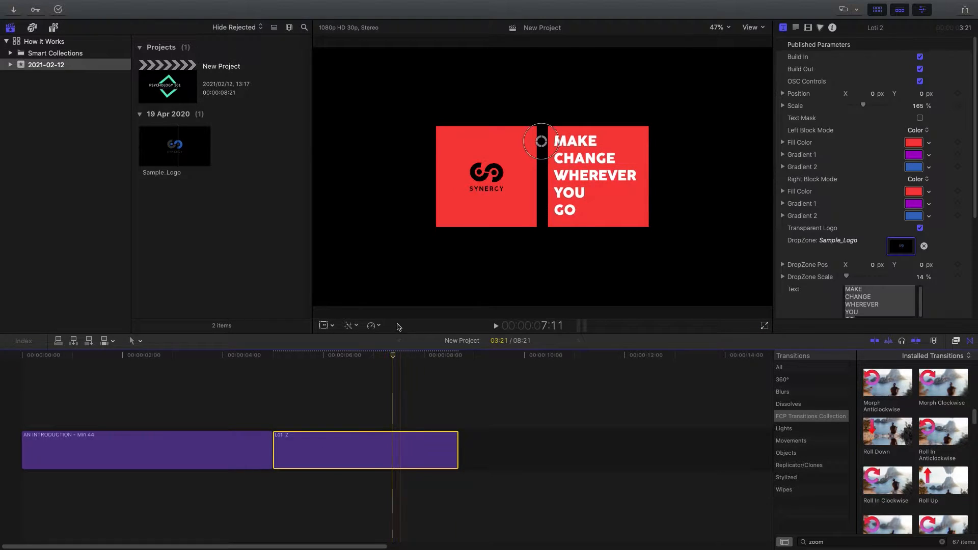
# Step: Set the logo's DropZone Scale to 29% and turn off Transparent Logo for the Loti 2 title
pyautogui.click(925, 280)
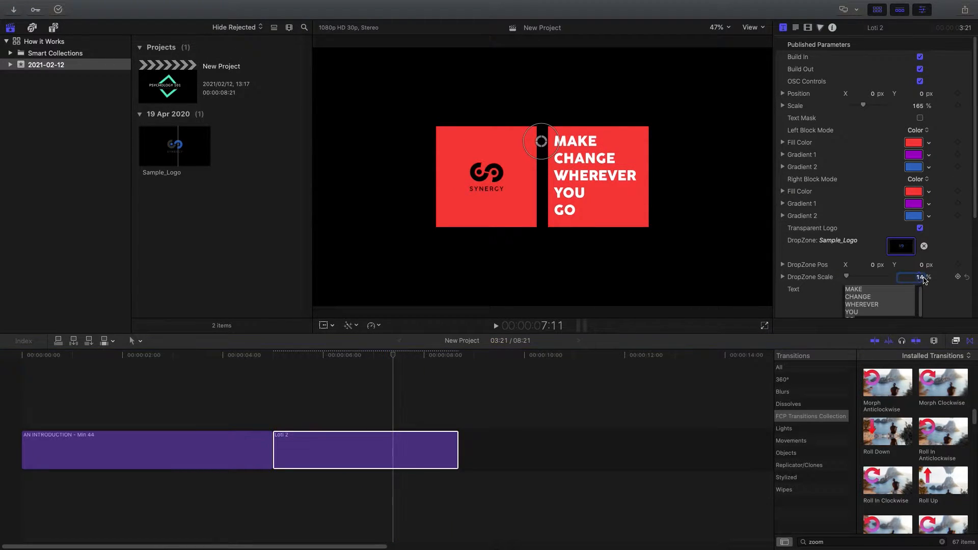
pyautogui.moveTo(920, 277); pyautogui.dragTo(920, 269)
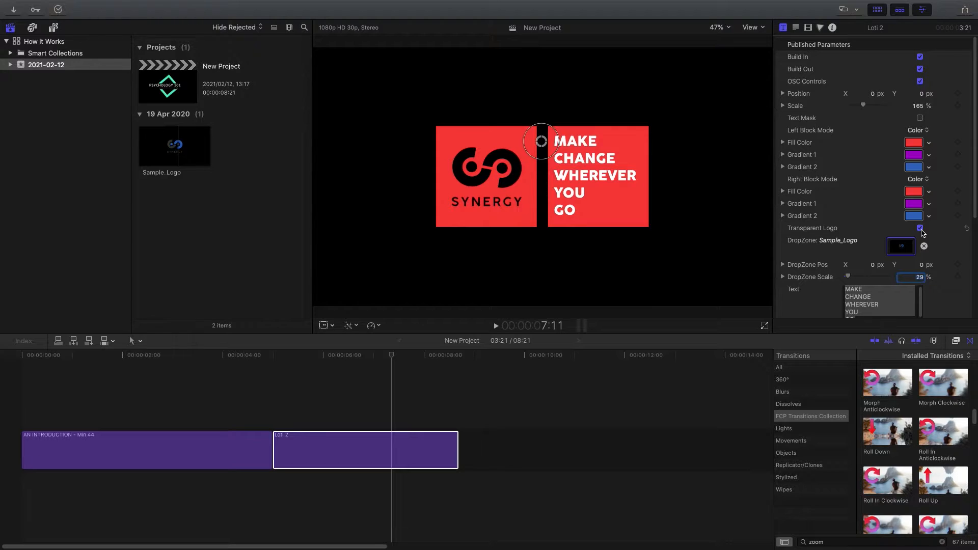
pyautogui.click(921, 228)
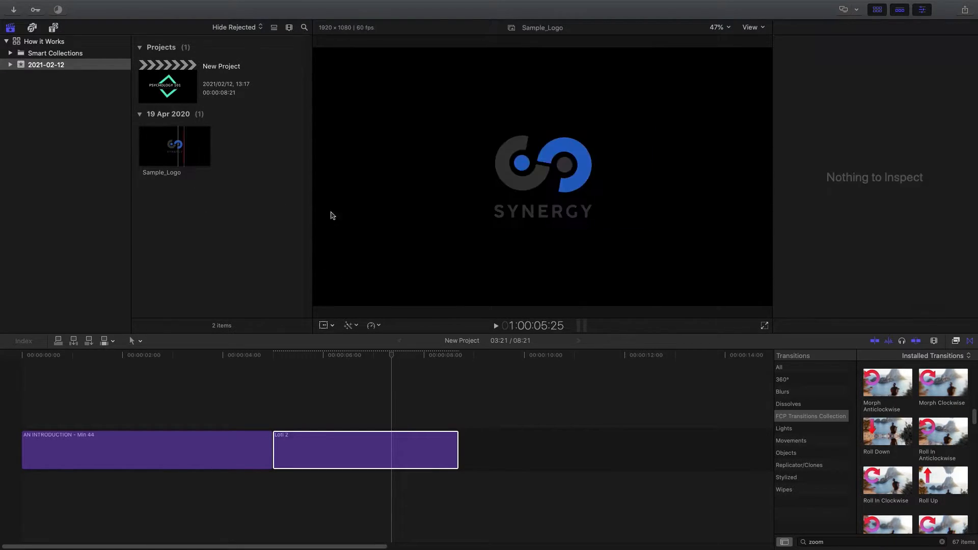
pyautogui.click(395, 455)
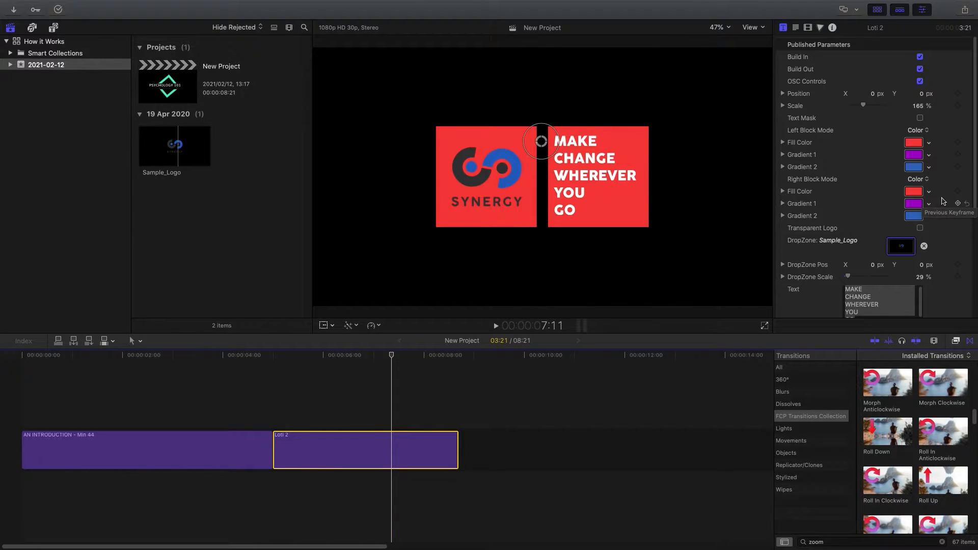
# Step: Enable Text Mask and Transparent Logo for the Loti 2 title
pyautogui.click(920, 118)
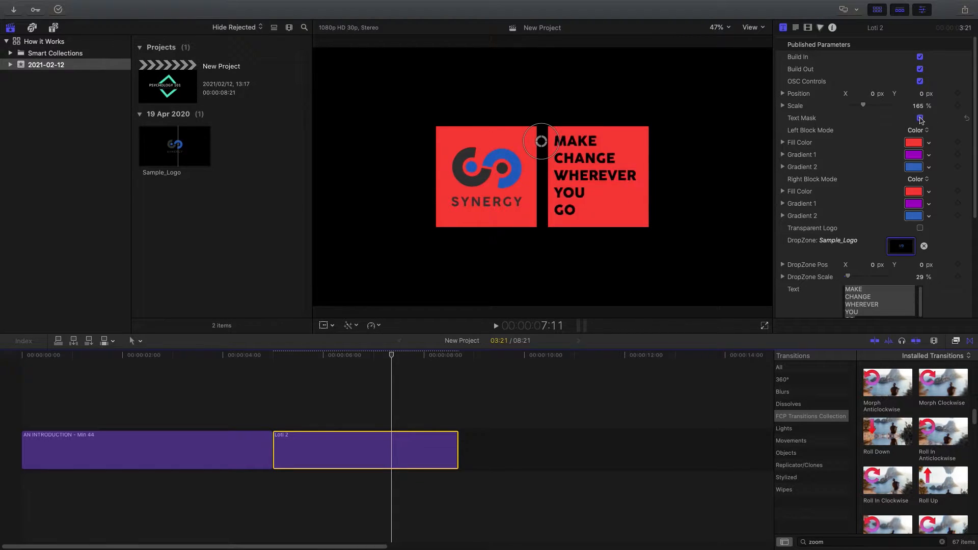
pyautogui.click(920, 118)
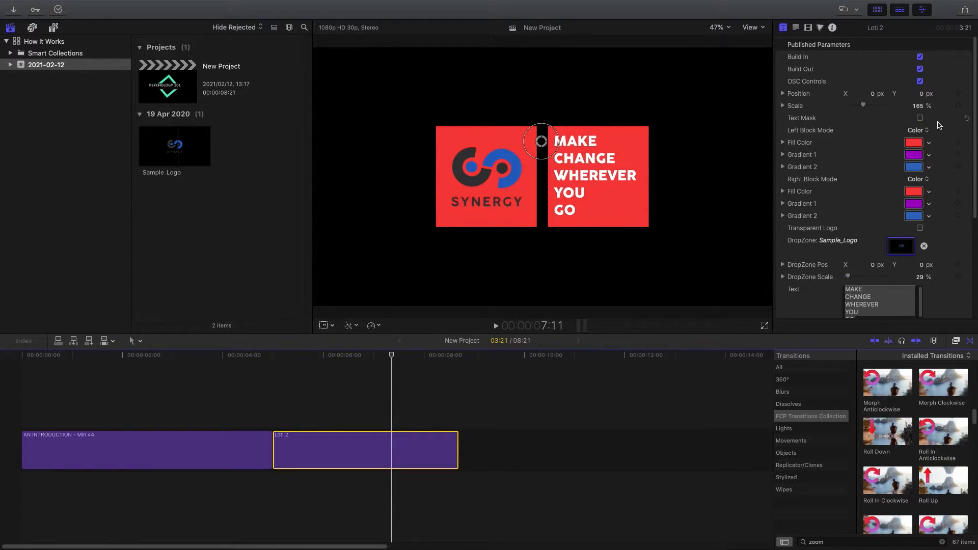
pyautogui.click(920, 119)
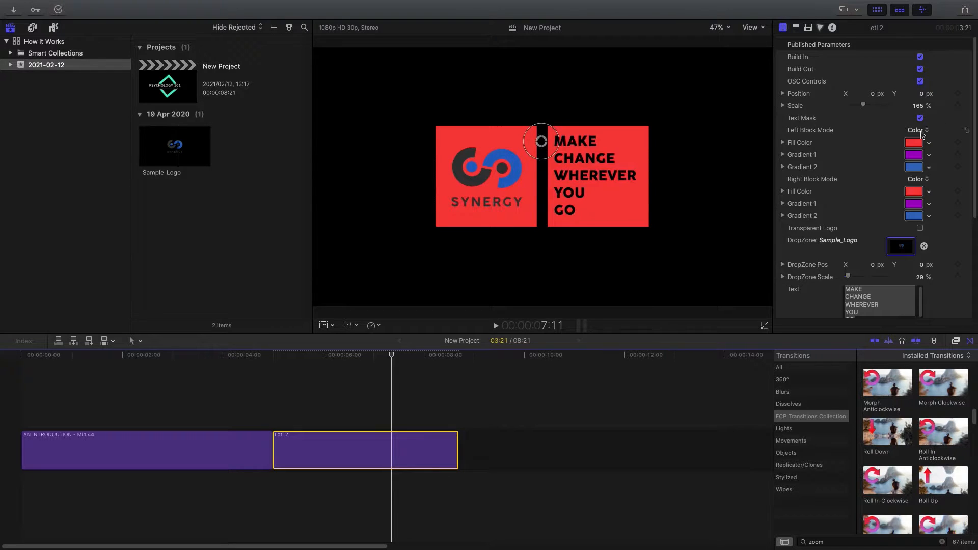
pyautogui.click(920, 228)
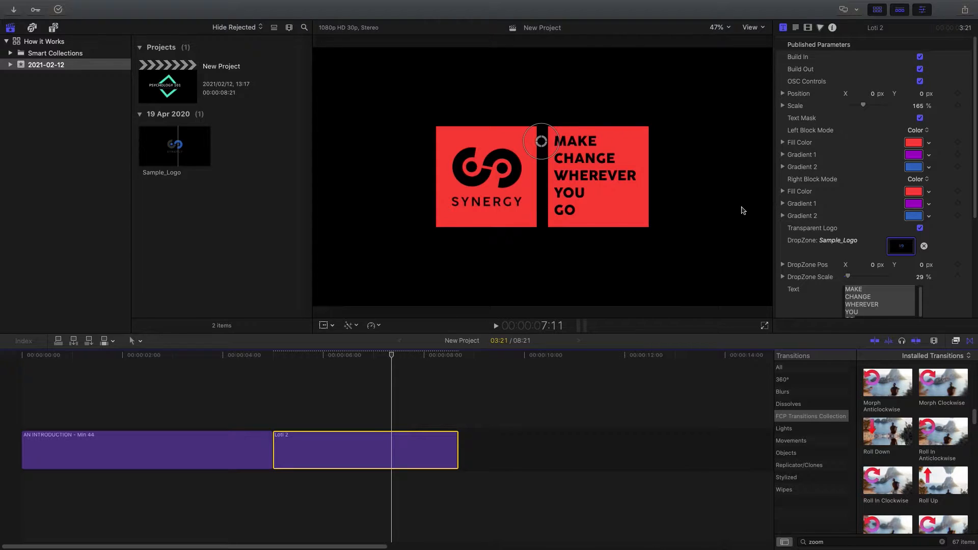
# Step: Set both the Left Block Mode and the Right Block Mode of the Loti 2 title to Gradient
pyautogui.click(923, 131)
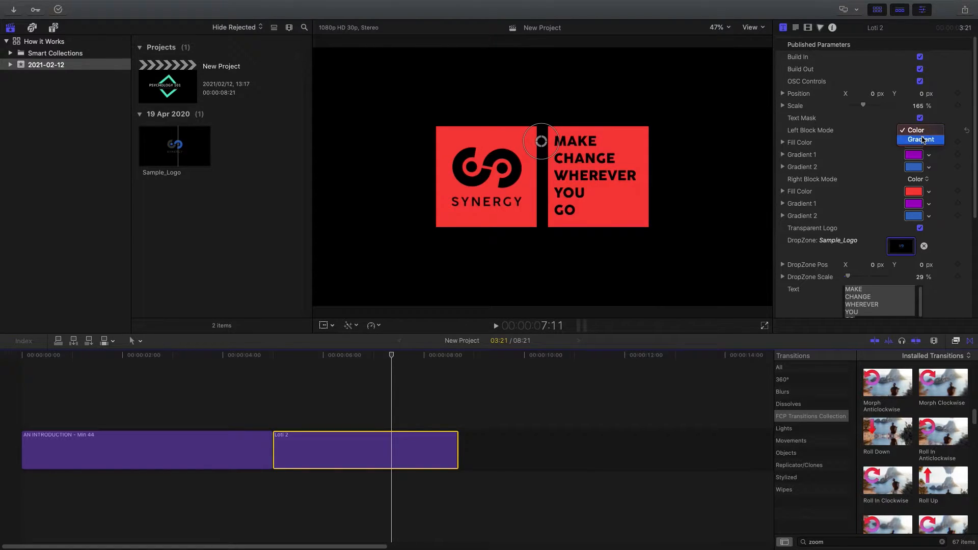
pyautogui.click(923, 140)
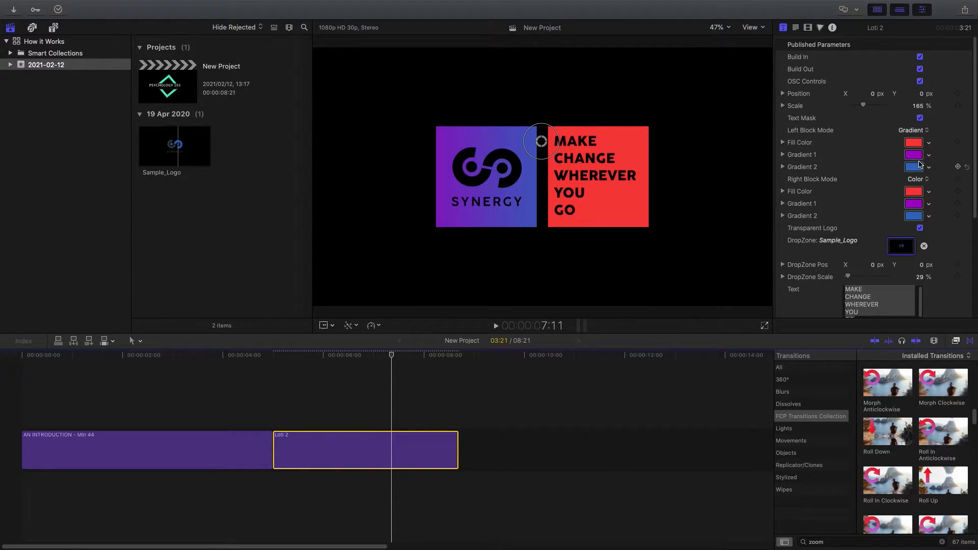
pyautogui.click(924, 181)
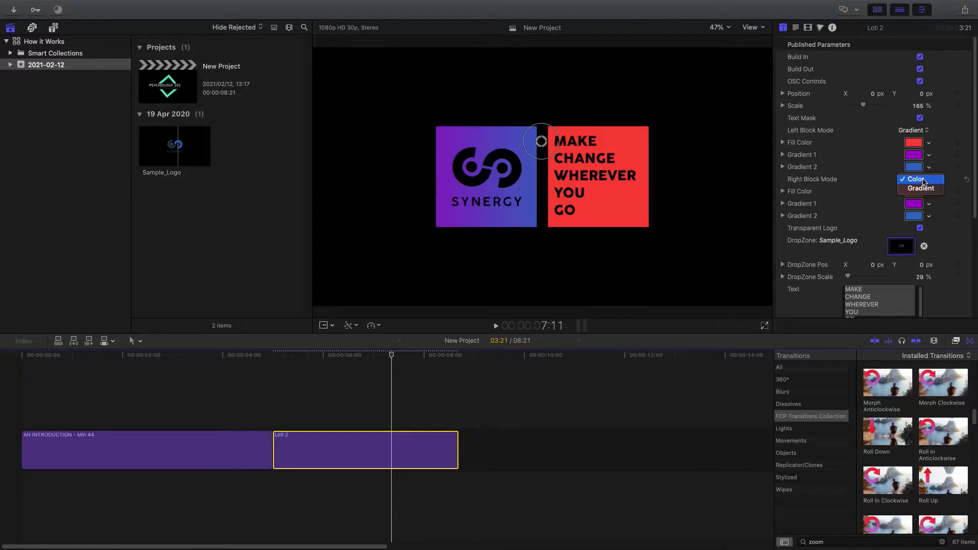
pyautogui.click(923, 188)
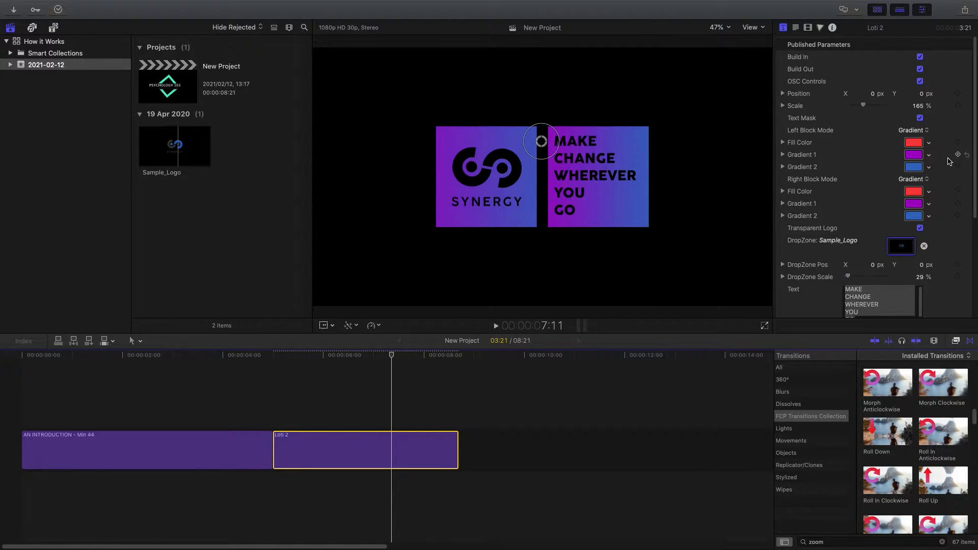
pyautogui.scroll(-5, 949, 146)
pyautogui.scroll(5, 942, 143)
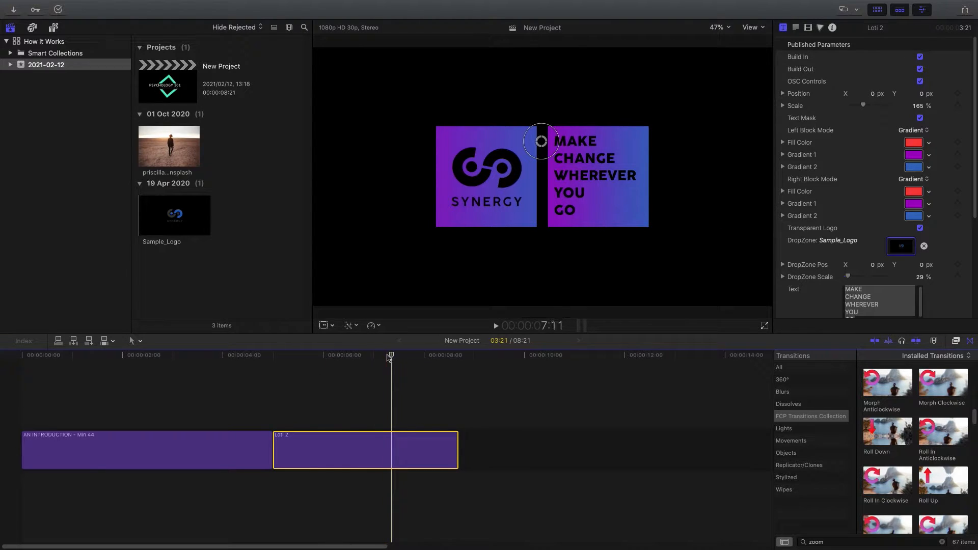
# Step: Add the photo of the man in the field to the timeline directly after the Loti 2 title
pyautogui.click(388, 355)
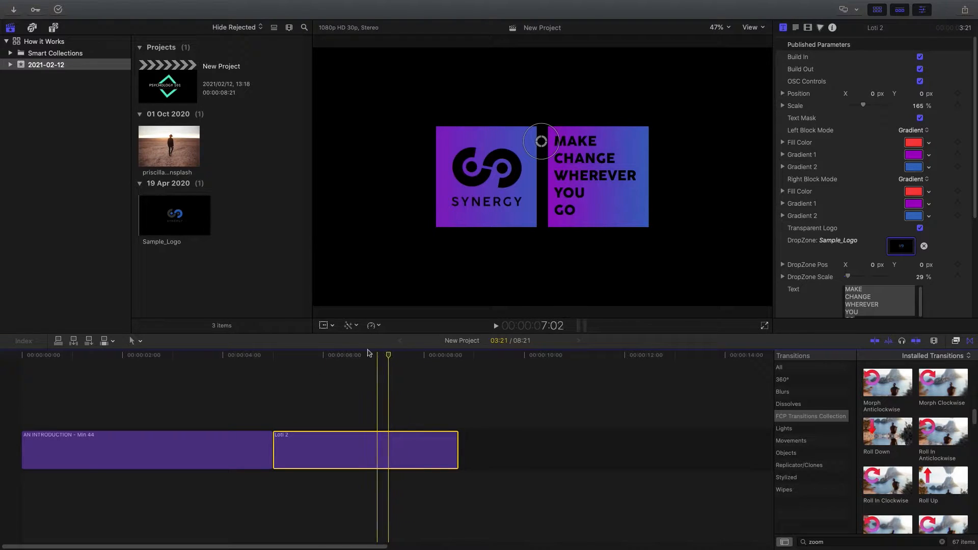
pyautogui.click(185, 150)
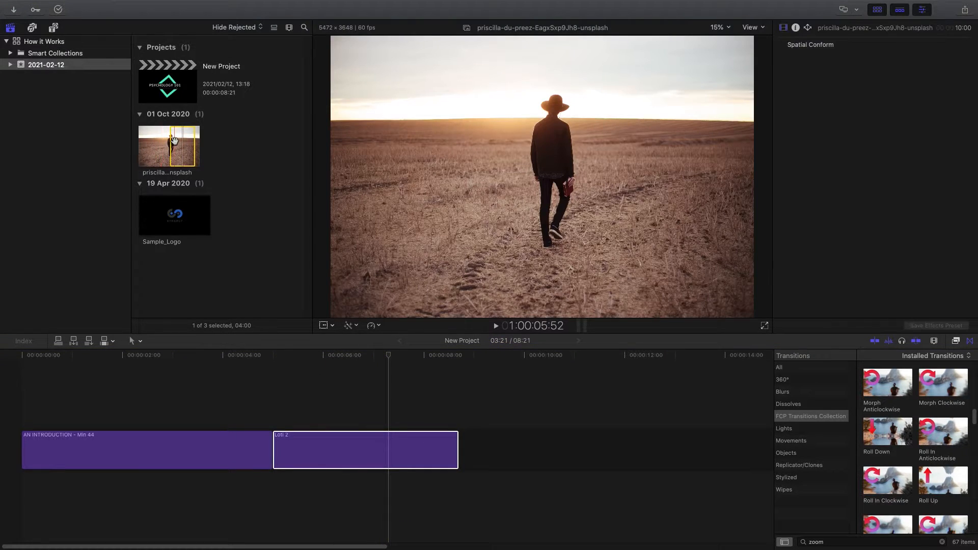
pyautogui.moveTo(168, 145); pyautogui.dragTo(475, 431)
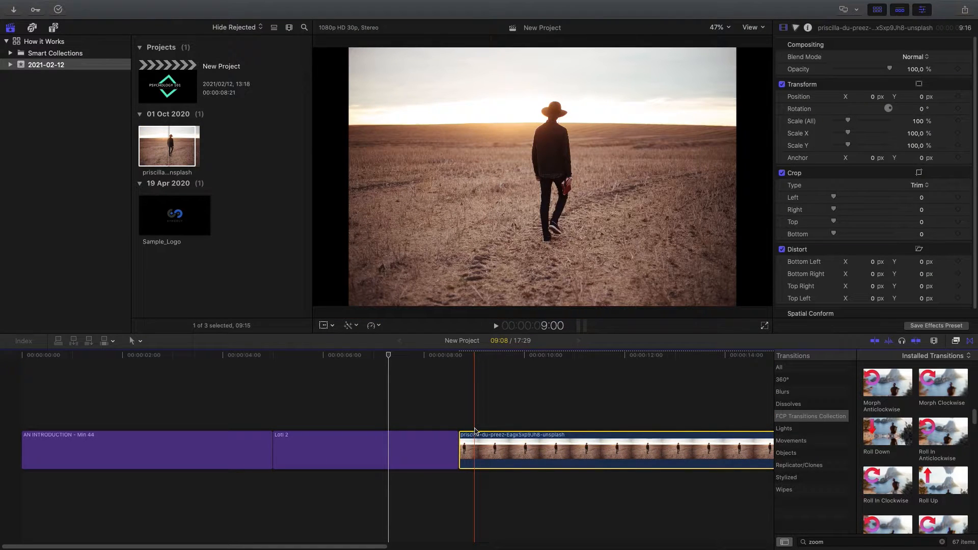
# Step: Add the 2 Backplates Left callout from the FCP Titles Collection above the photo clip and trim it to the photo's end
pyautogui.press('super+minus')
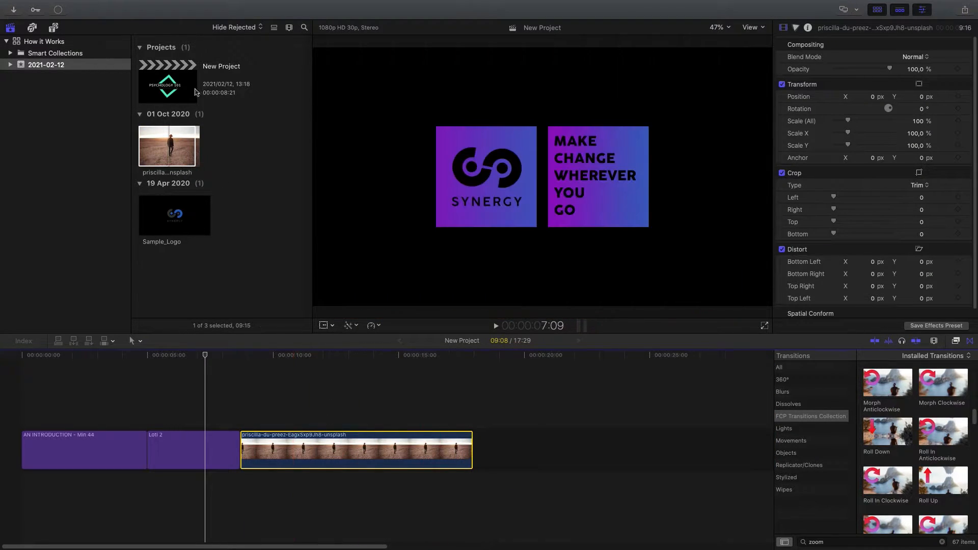
pyautogui.click(54, 28)
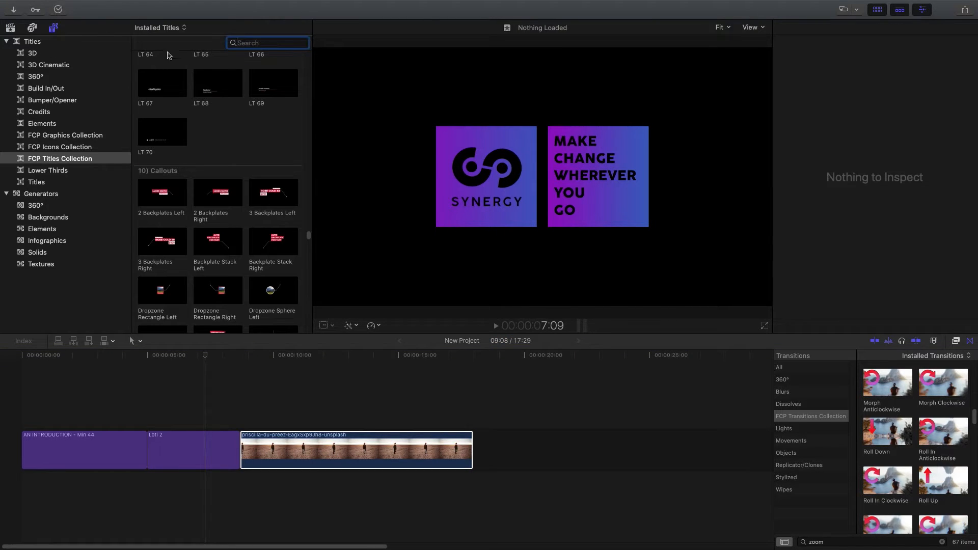
pyautogui.scroll(-1, 294, 178)
pyautogui.moveTo(275, 357); pyautogui.dragTo(338, 353)
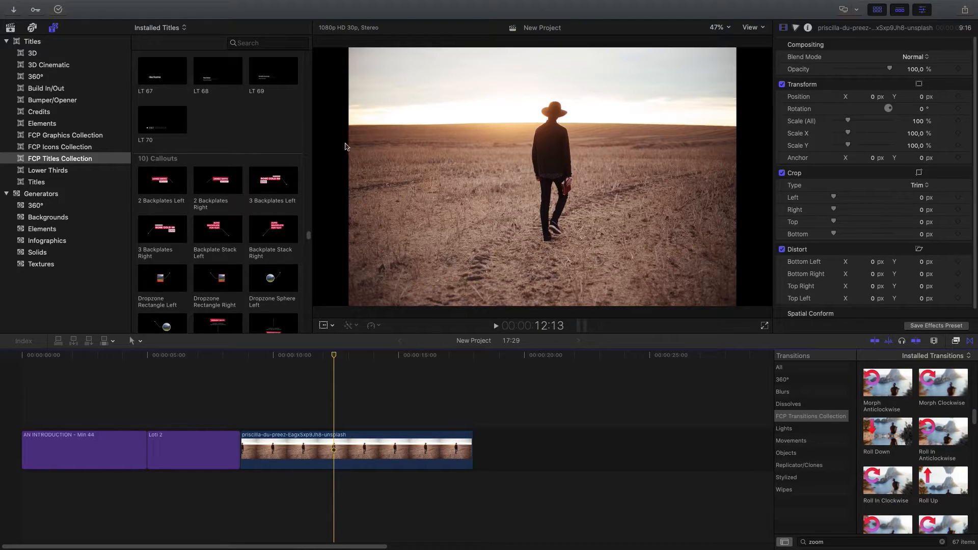
pyautogui.moveTo(156, 193); pyautogui.dragTo(241, 424)
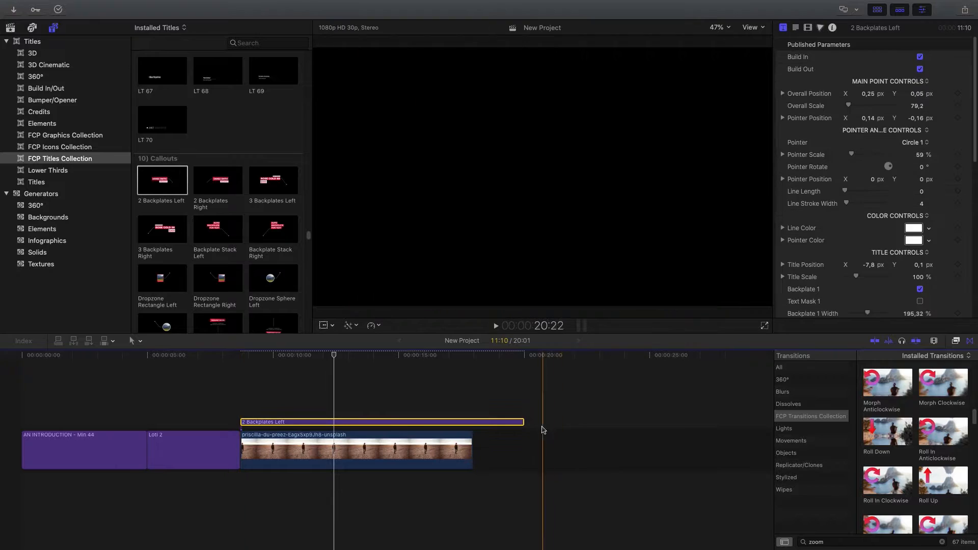
pyautogui.moveTo(523, 422); pyautogui.dragTo(470, 423)
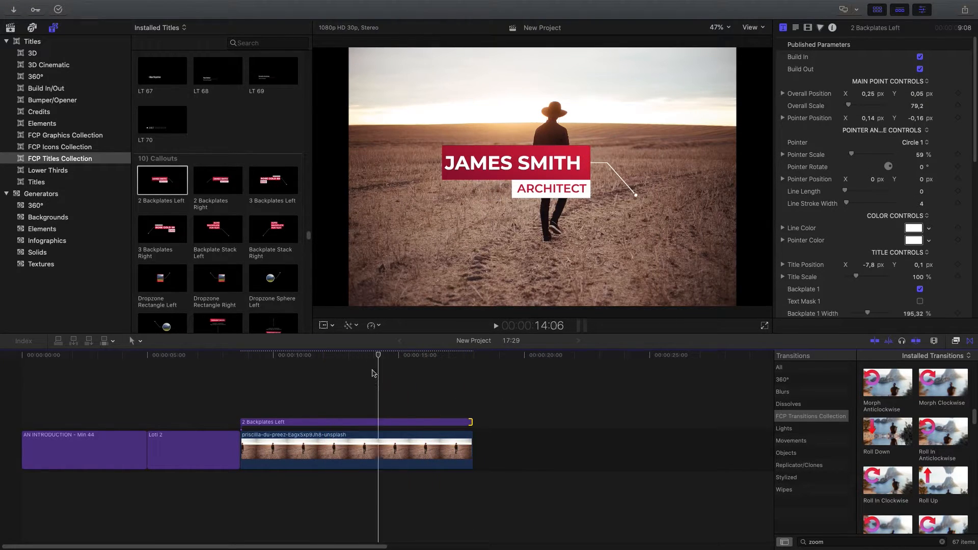
# Step: Scale the callout to about 54.7, place it at about X -0.21, Y 0.22, and put its pointer on the man's back
pyautogui.click(369, 423)
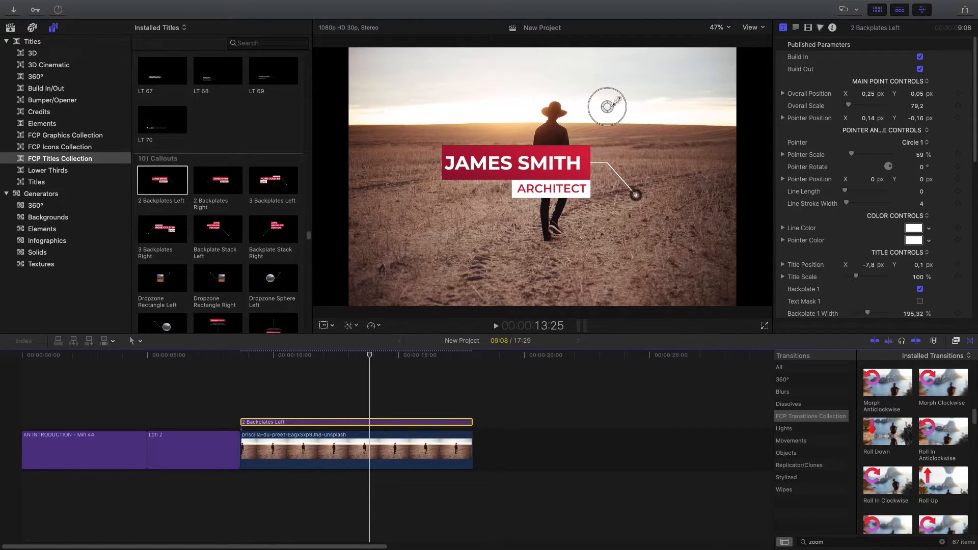
pyautogui.moveTo(610, 115); pyautogui.dragTo(610, 112)
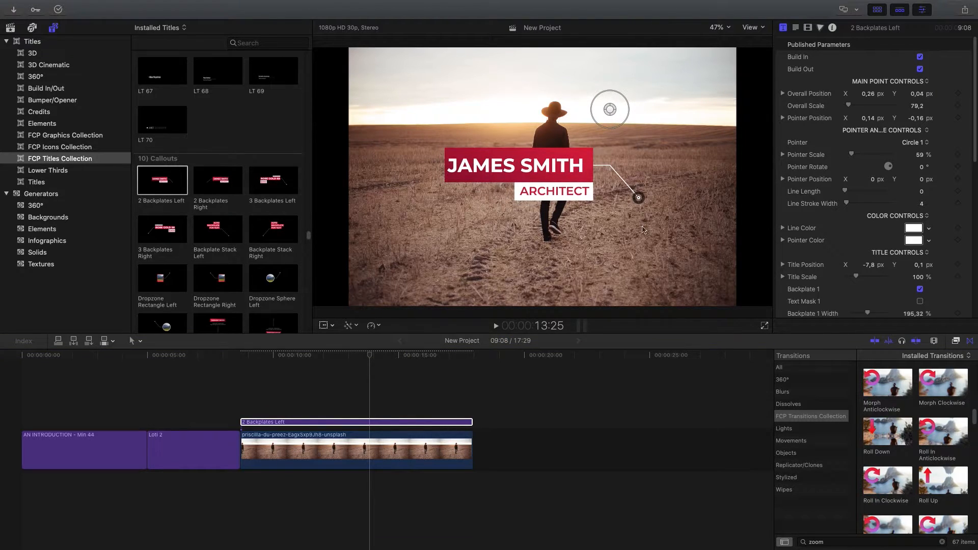
pyautogui.moveTo(640, 200); pyautogui.dragTo(643, 204)
pyautogui.moveTo(625, 98); pyautogui.dragTo(489, 65)
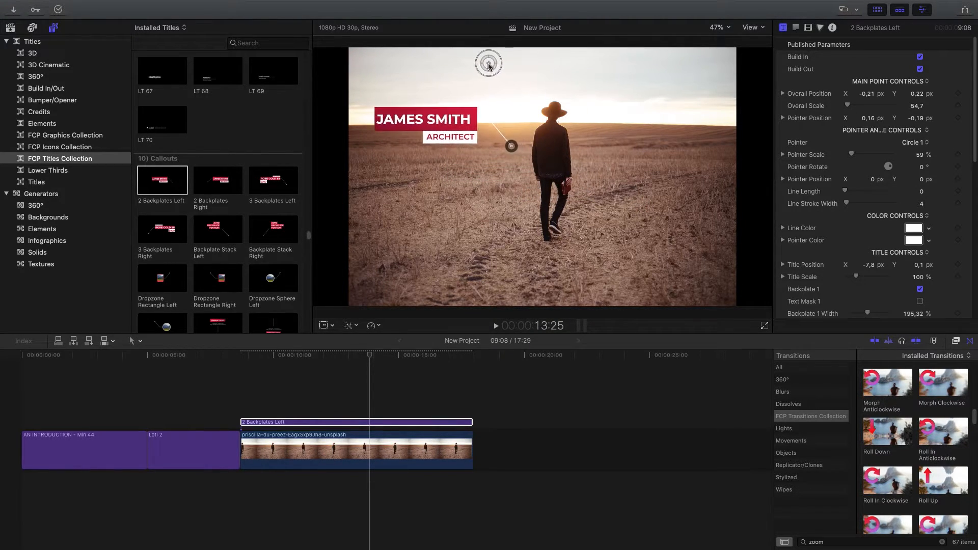
pyautogui.moveTo(512, 147); pyautogui.dragTo(548, 148)
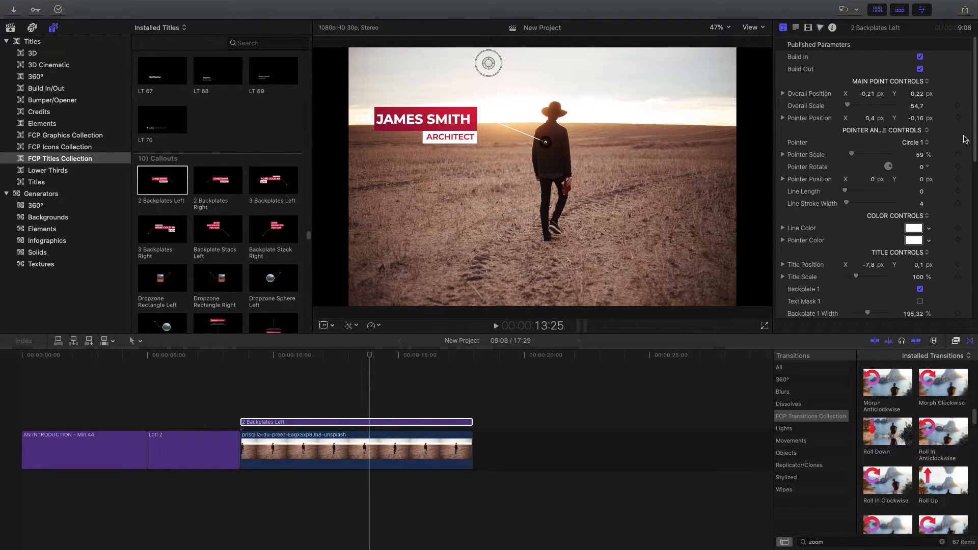
# Step: Change the callout's Line Color and Pointer Color to blue-violet and set the Line Stroke Width to 21
pyautogui.scroll(-1, 975, 141)
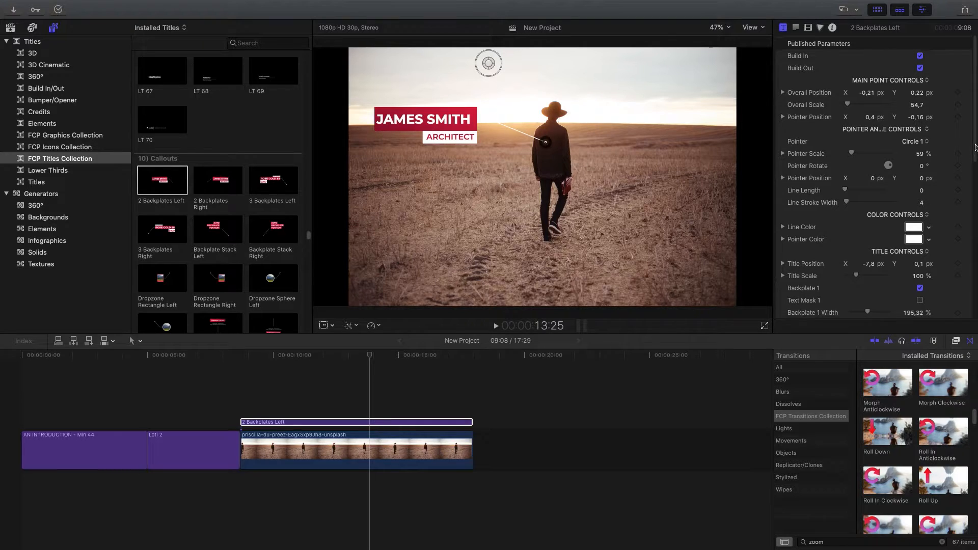
pyautogui.click(915, 227)
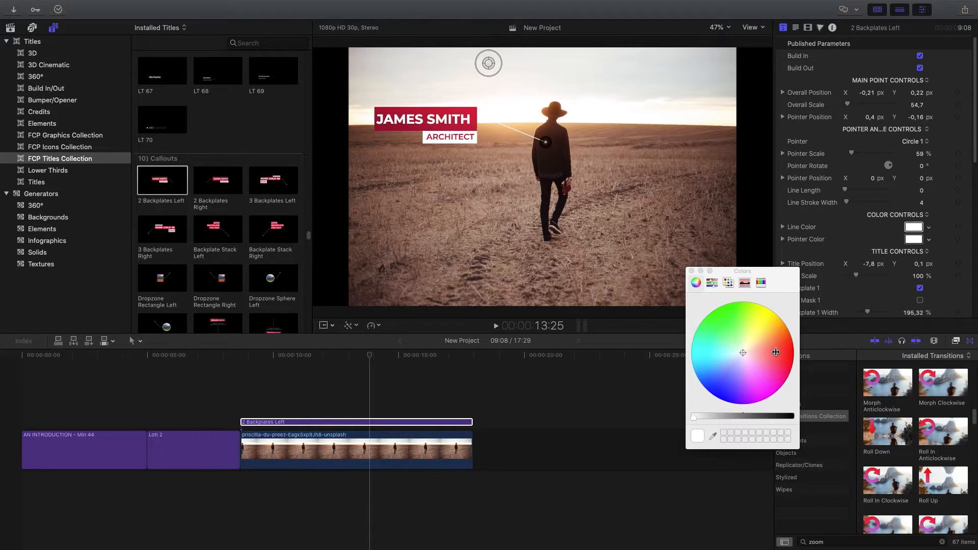
pyautogui.moveTo(745, 364); pyautogui.dragTo(730, 382)
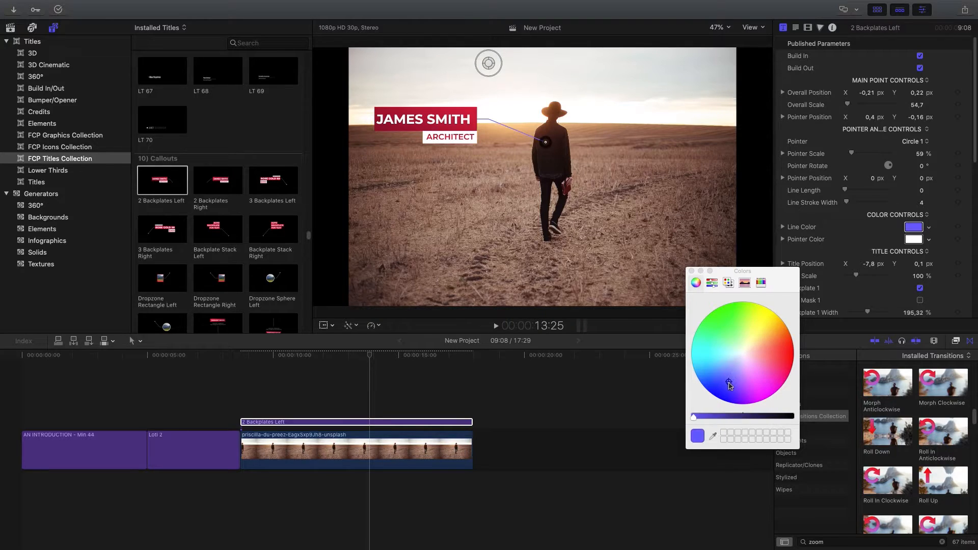
pyautogui.click(691, 271)
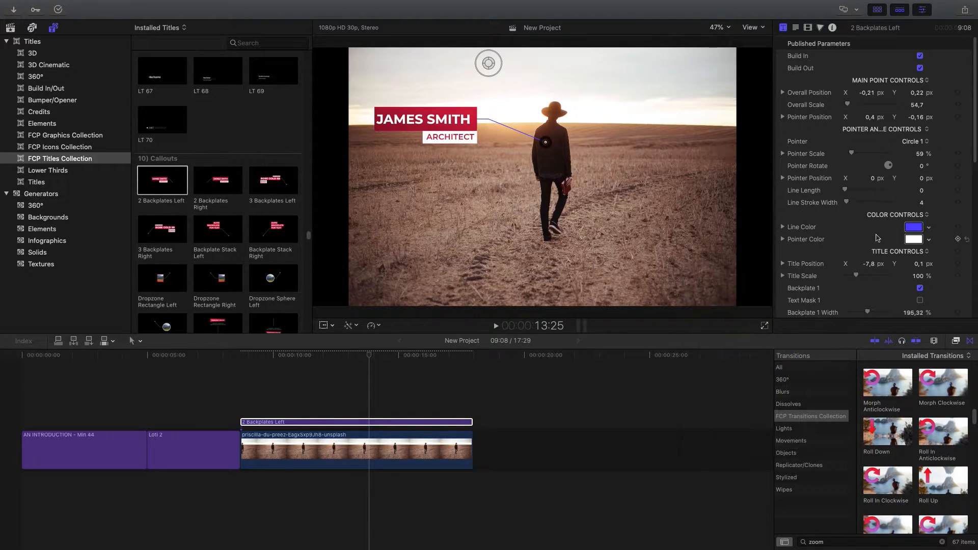
pyautogui.scroll(-3, 927, 206)
pyautogui.moveTo(911, 191); pyautogui.dragTo(916, 203)
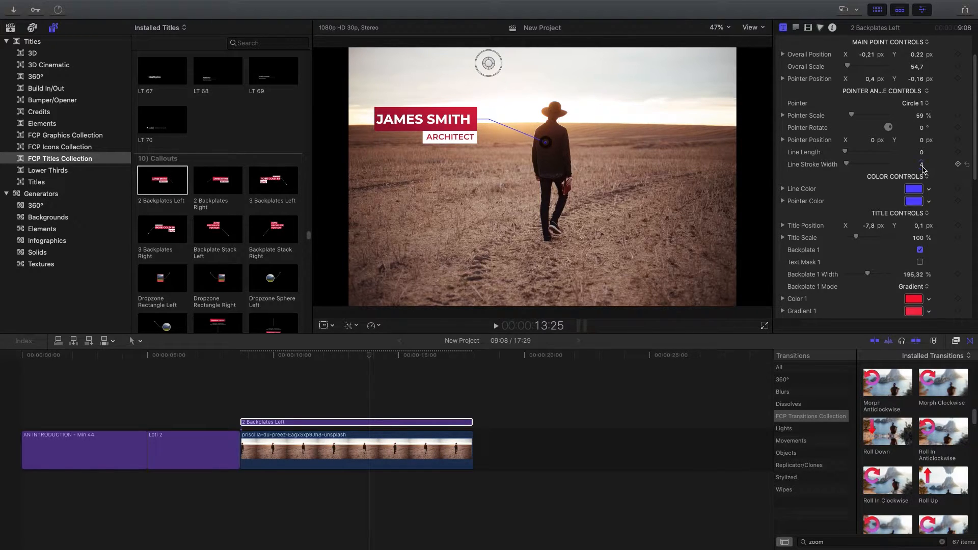
pyautogui.moveTo(924, 168); pyautogui.dragTo(923, 152)
# Step: Set the callout's Backplate 1 Color 1 to blue and copy the same blue to its Gradient 1
pyautogui.scroll(-3, 953, 209)
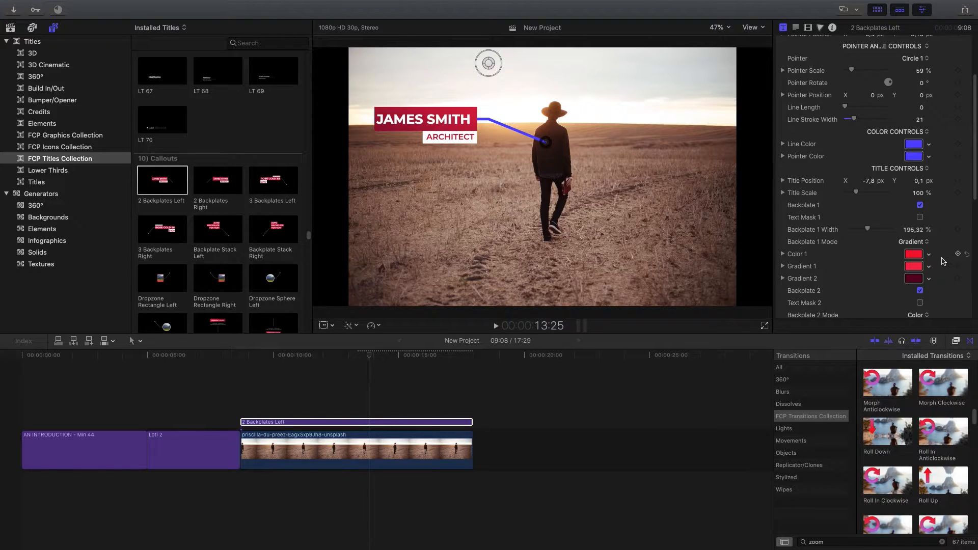
pyautogui.click(916, 255)
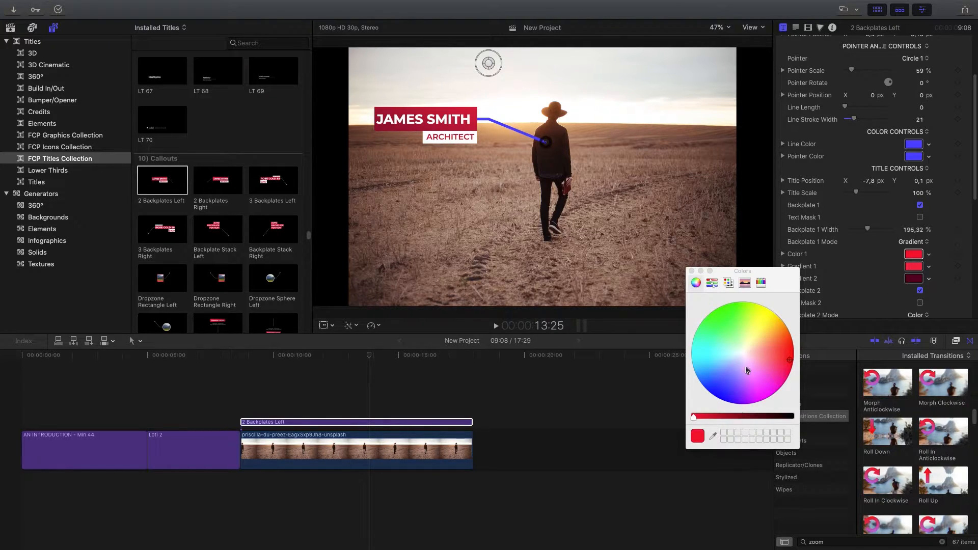
pyautogui.moveTo(721, 380)
pyautogui.mouseDown()
pyautogui.moveTo(712, 374)
pyautogui.moveTo(704, 383)
pyautogui.mouseUp()
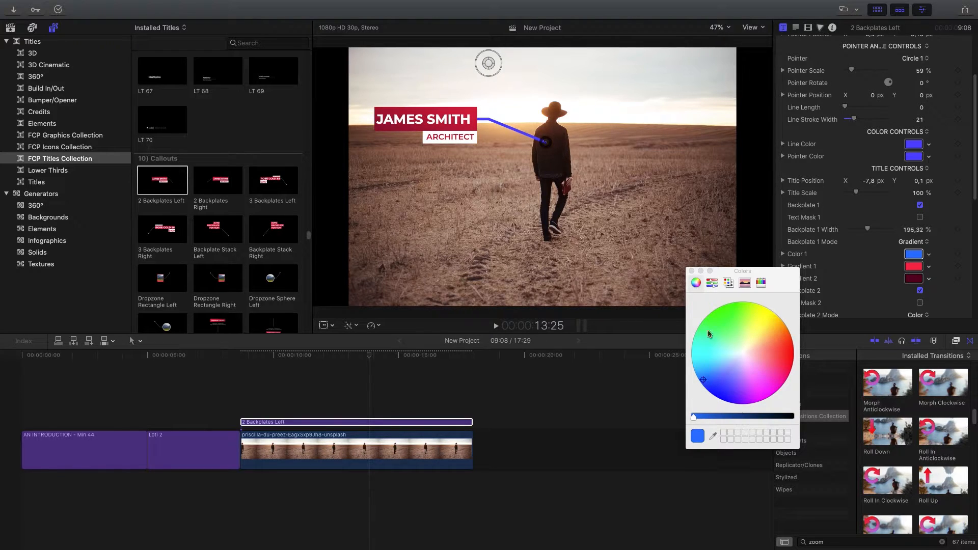
pyautogui.click(691, 271)
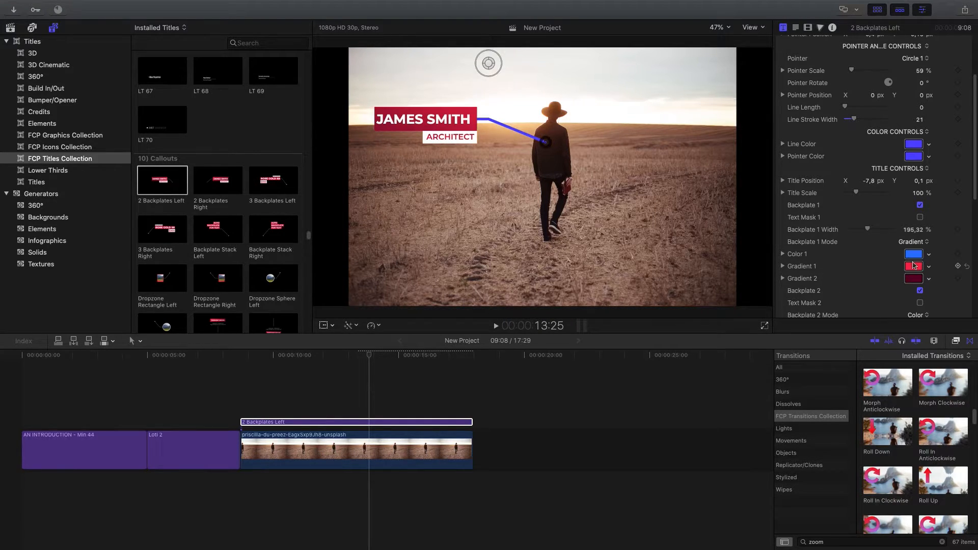
pyautogui.moveTo(912, 254); pyautogui.dragTo(914, 267)
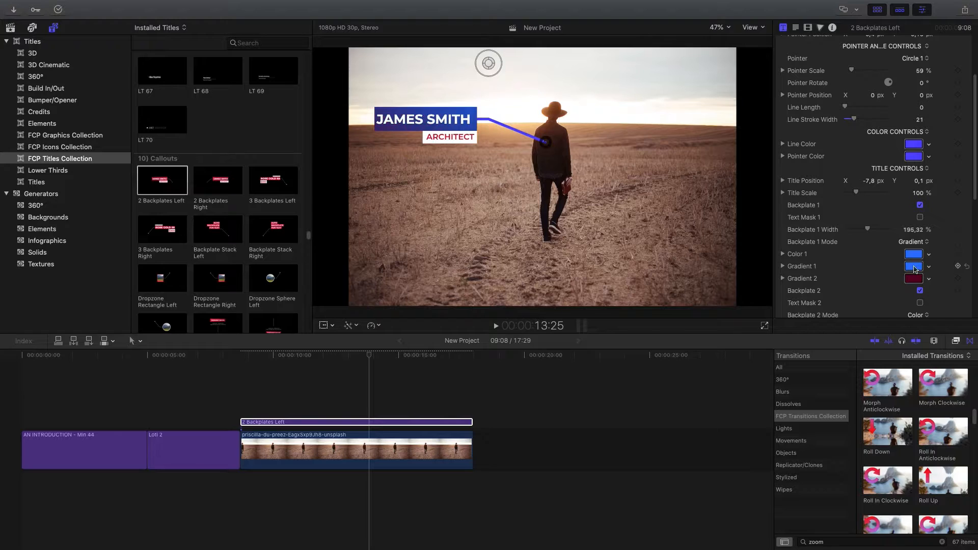
# Step: Change Backplate 1's Gradient 2 to a pale cyan, about hex B7FFFF
pyautogui.click(916, 280)
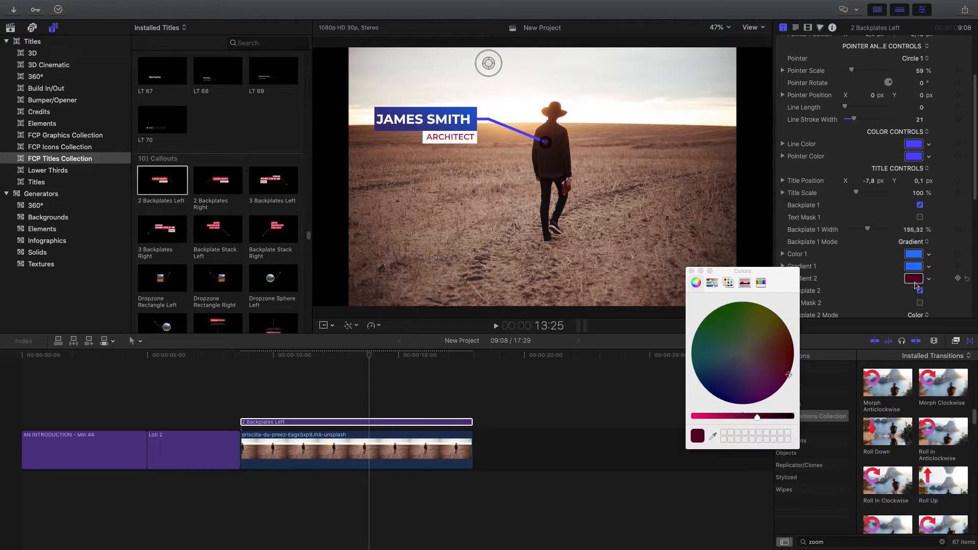
pyautogui.click(719, 285)
pyautogui.moveTo(748, 379); pyautogui.dragTo(747, 331)
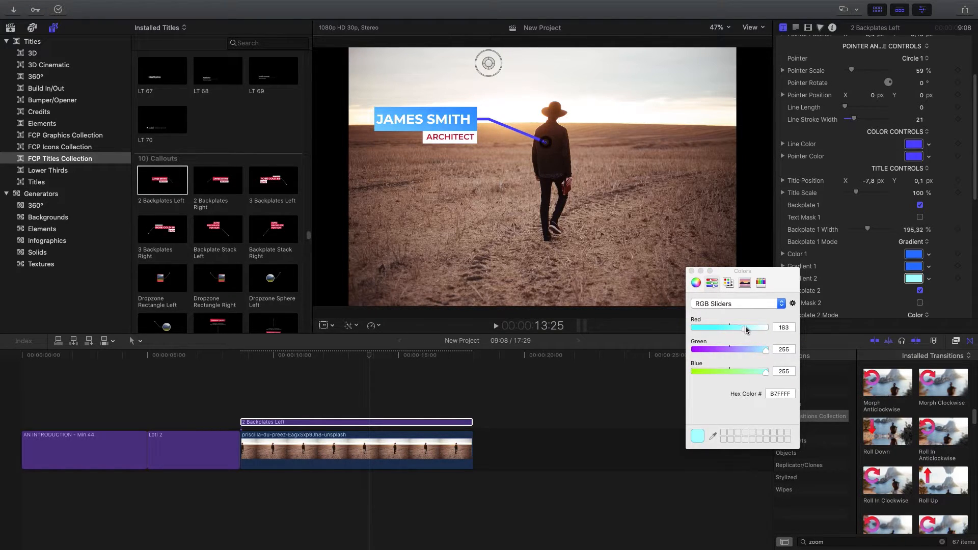
pyautogui.click(691, 271)
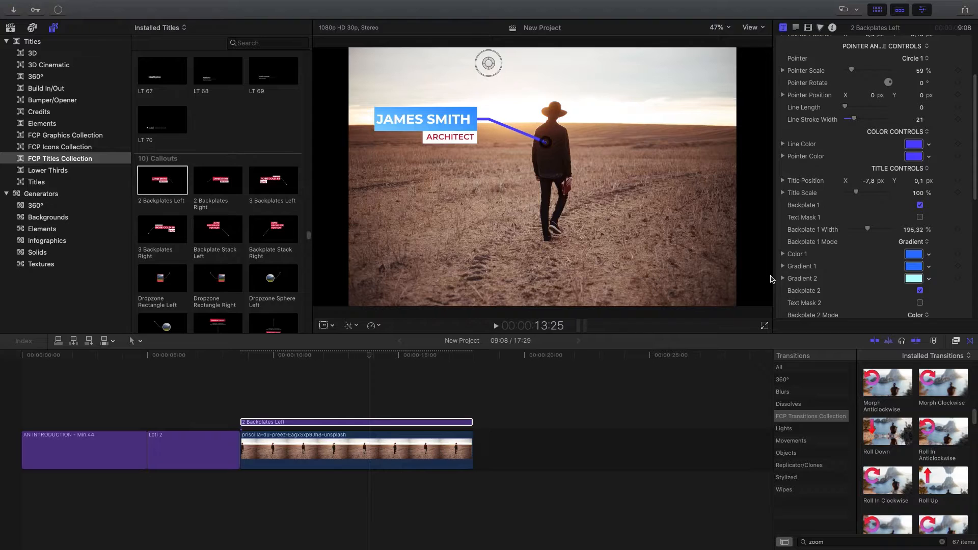
# Step: Replace the callout's main text with BLUNT JACKET and widen Backplate 1 to about 220.5% to fit it
pyautogui.scroll(-10, 956, 232)
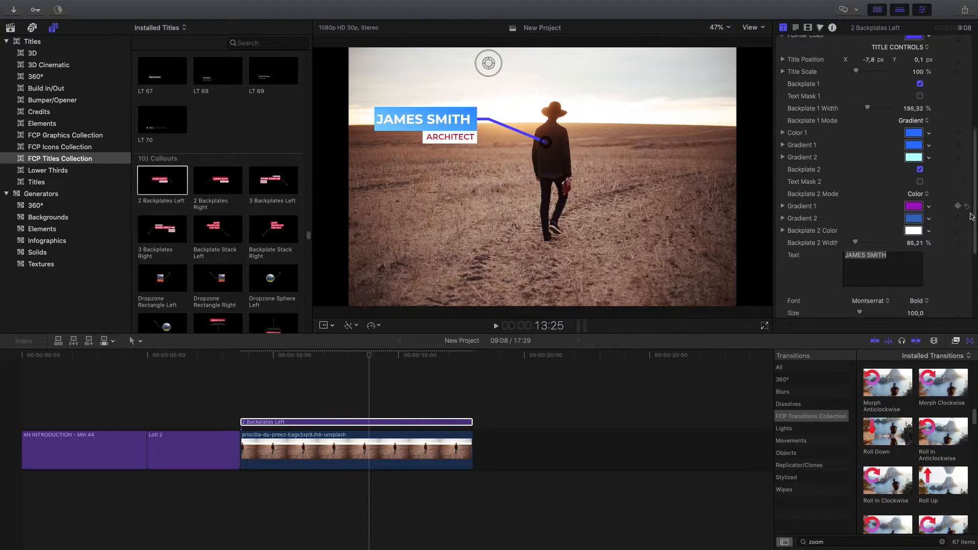
pyautogui.click(909, 184)
pyautogui.press('super+a')
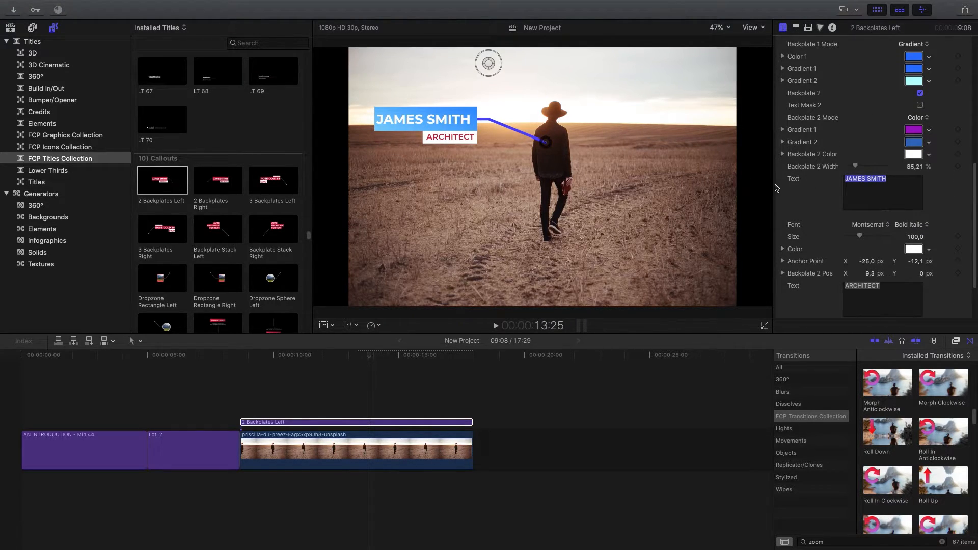
pyautogui.press('BackSpace')
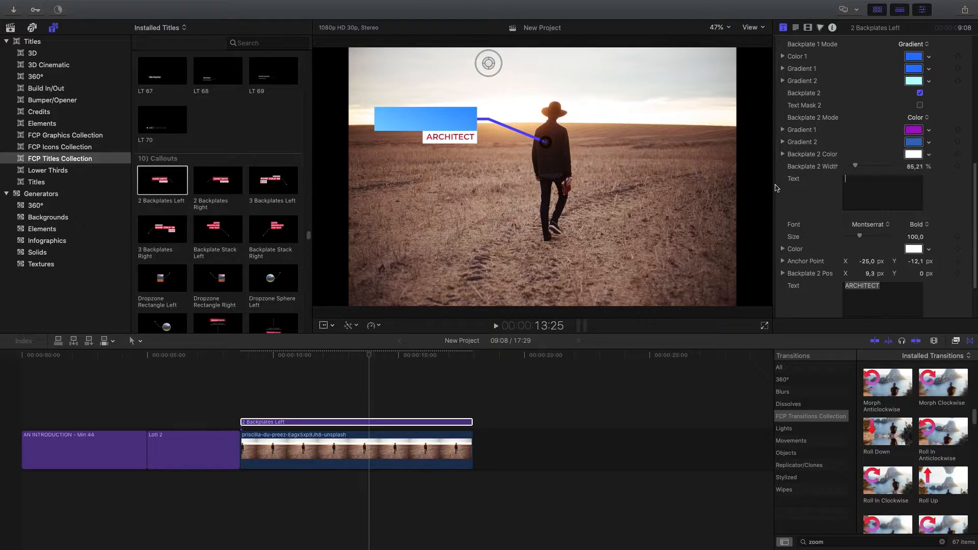
pyautogui.write('BLUNT JACKET')
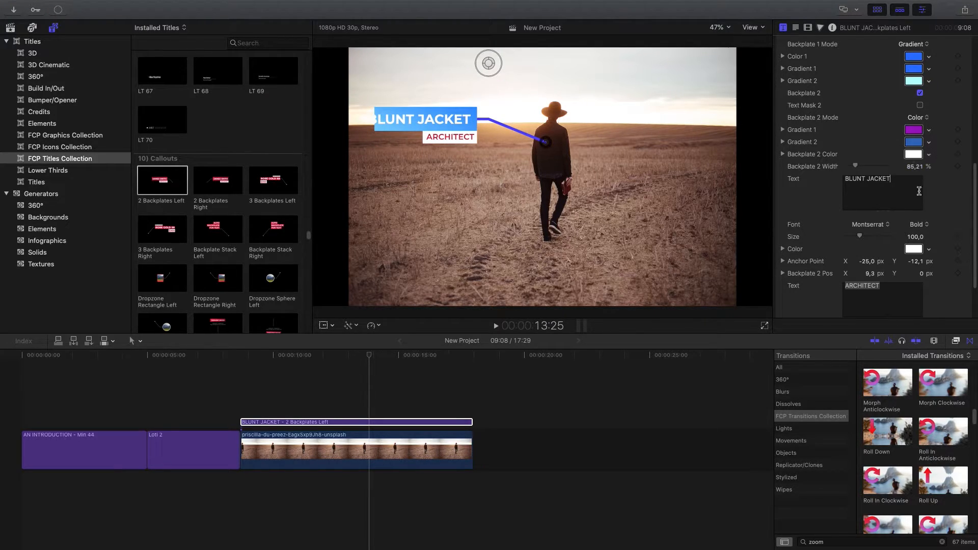
pyautogui.scroll(5, 899, 193)
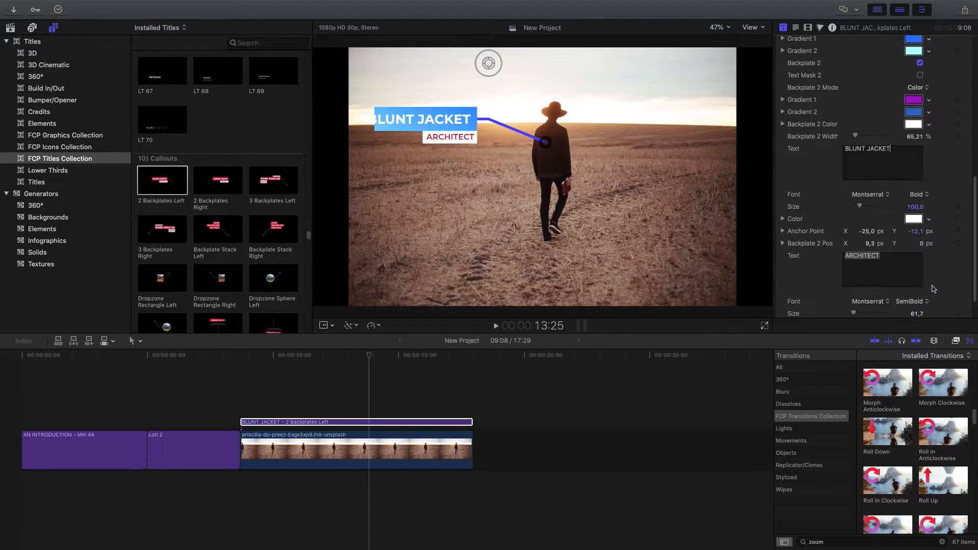
pyautogui.moveTo(913, 125); pyautogui.dragTo(913, 117)
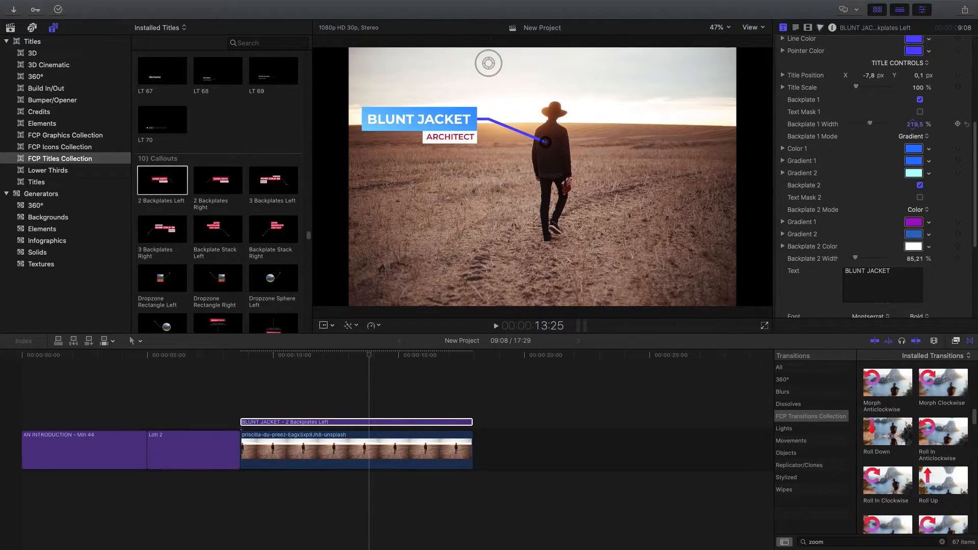
# Step: Replace the callout's ARCHITECT text with $199
pyautogui.scroll(-5, 946, 189)
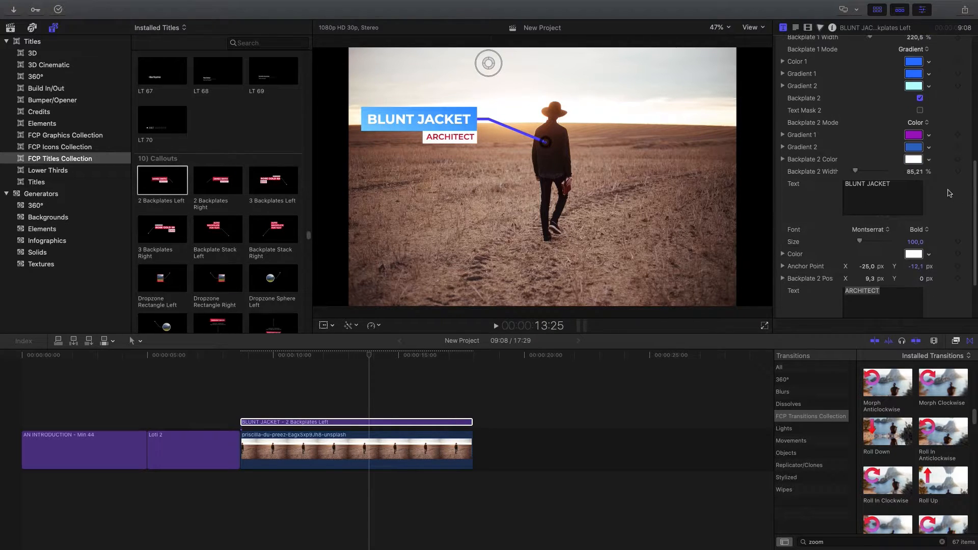
pyautogui.scroll(-2, 935, 240)
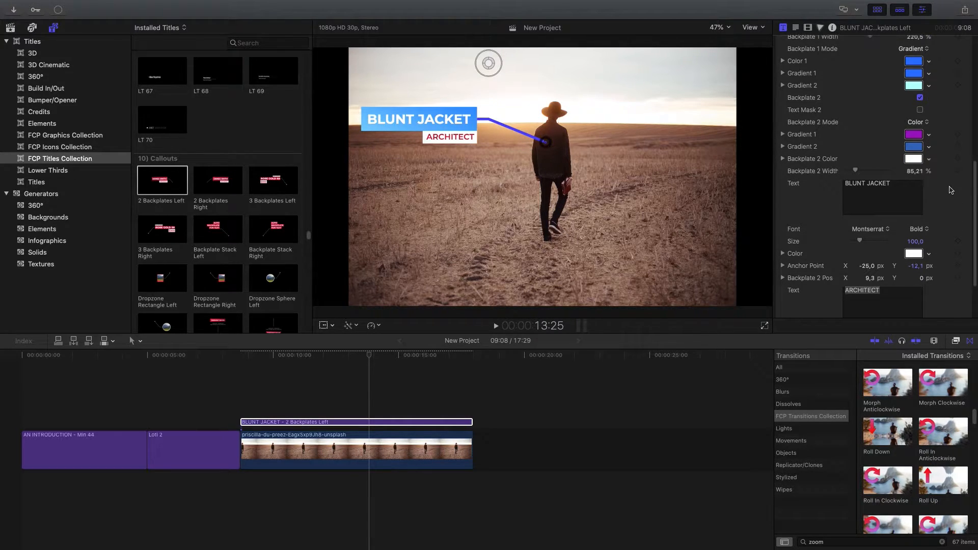
pyautogui.doubleClick(909, 298)
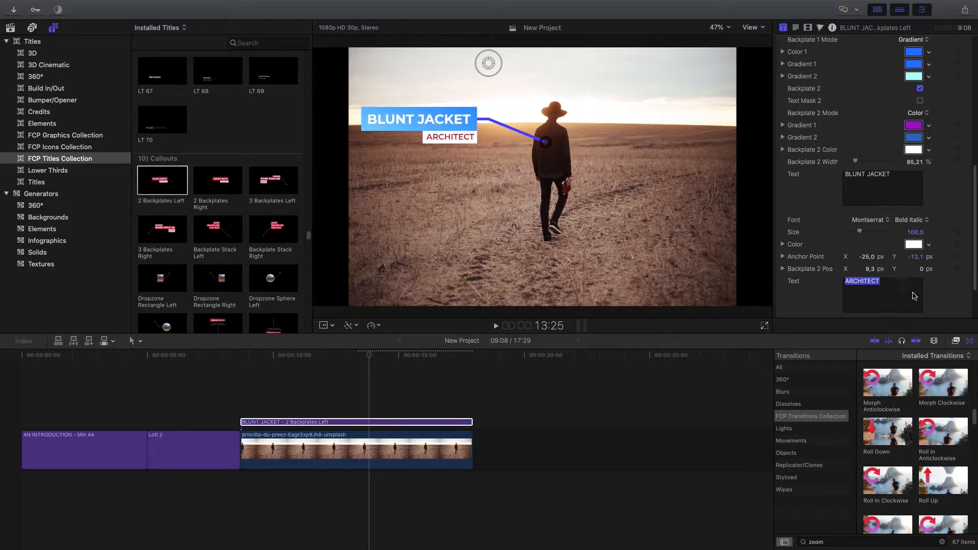
pyautogui.write('$199')
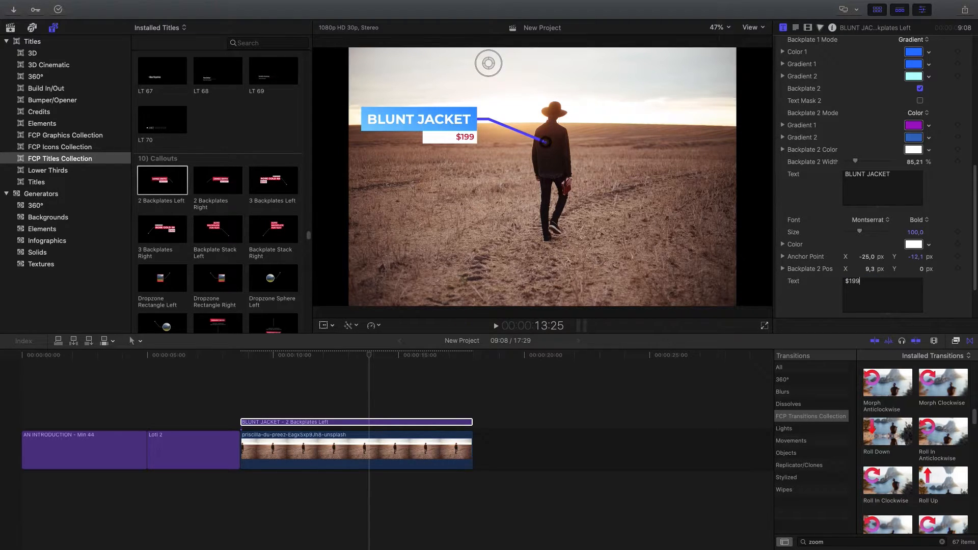
# Step: Style the $199 text blue, Black weight and size 71.9, set Backplate 2 Width to 43.63%, and play back the callout
pyautogui.scroll(-3, 952, 290)
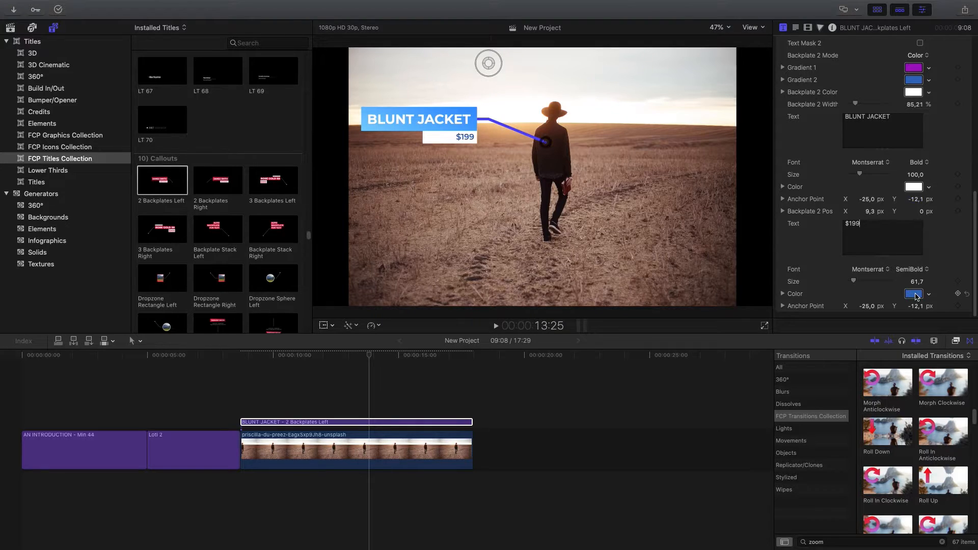
pyautogui.click(912, 269)
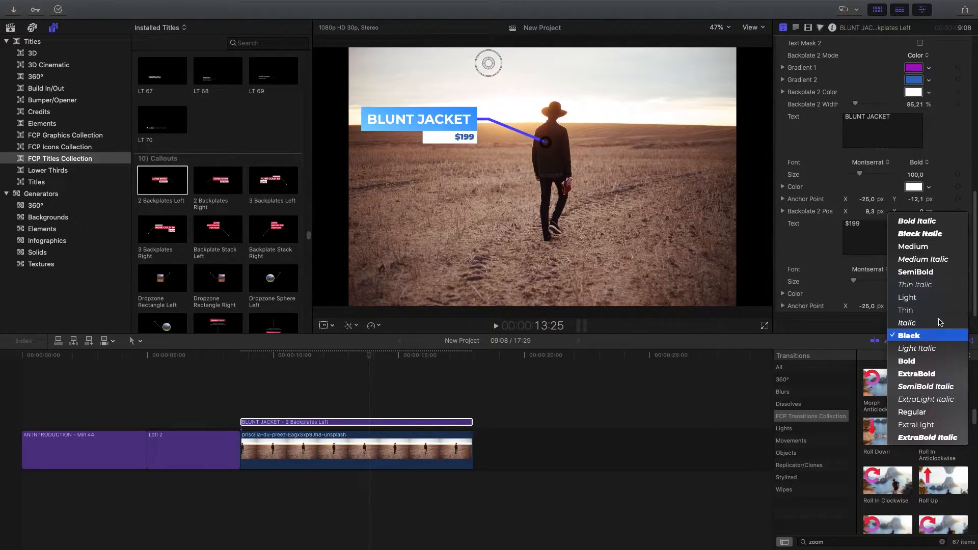
pyautogui.click(937, 334)
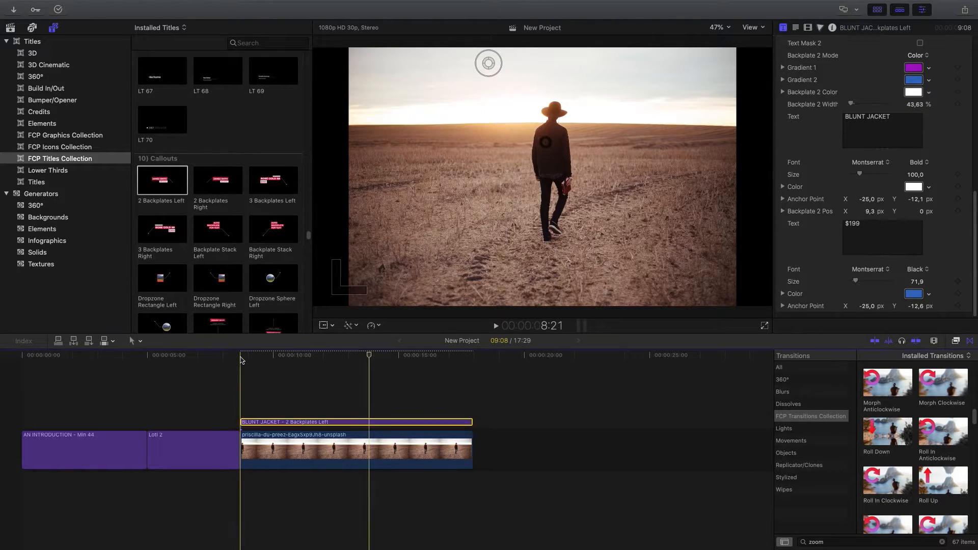
pyautogui.press('space')
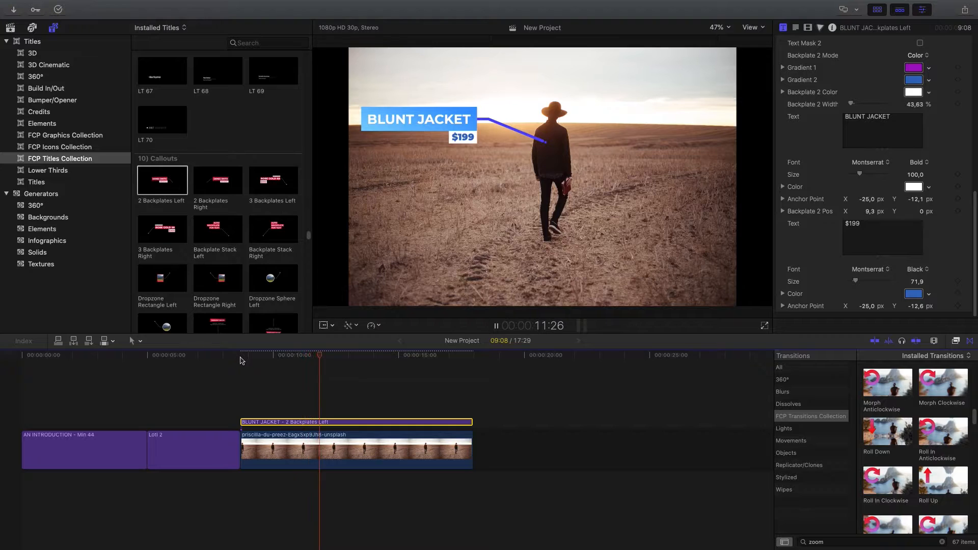
pyautogui.press('space')
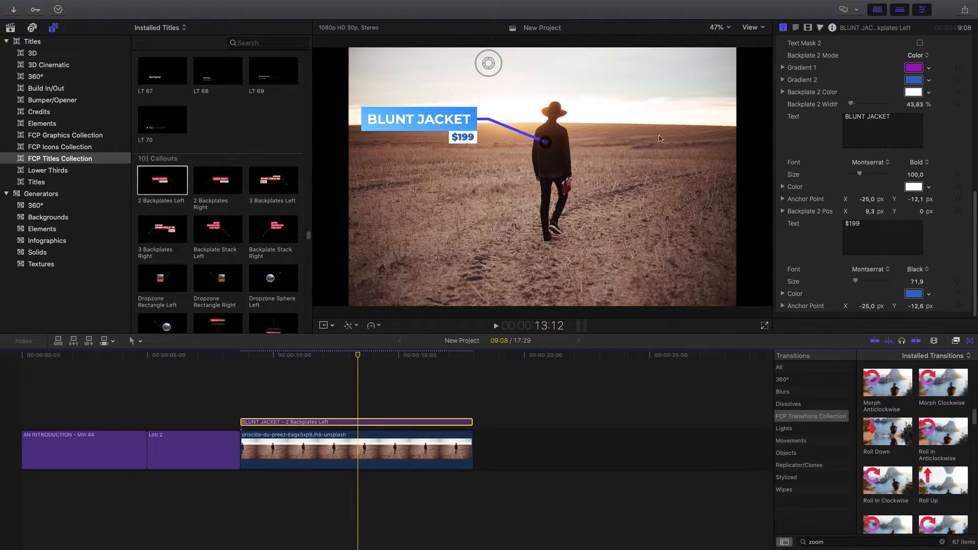
# Step: Change the callout's pointer to Arrow, rotate it to 109°, and play back its animation from the photo clip's start
pyautogui.scroll(10, 949, 162)
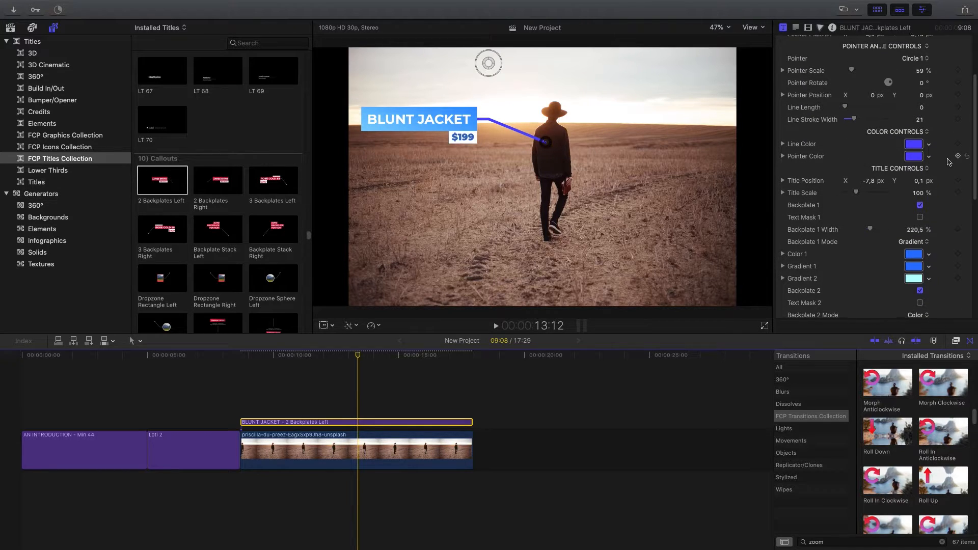
pyautogui.scroll(5, 949, 162)
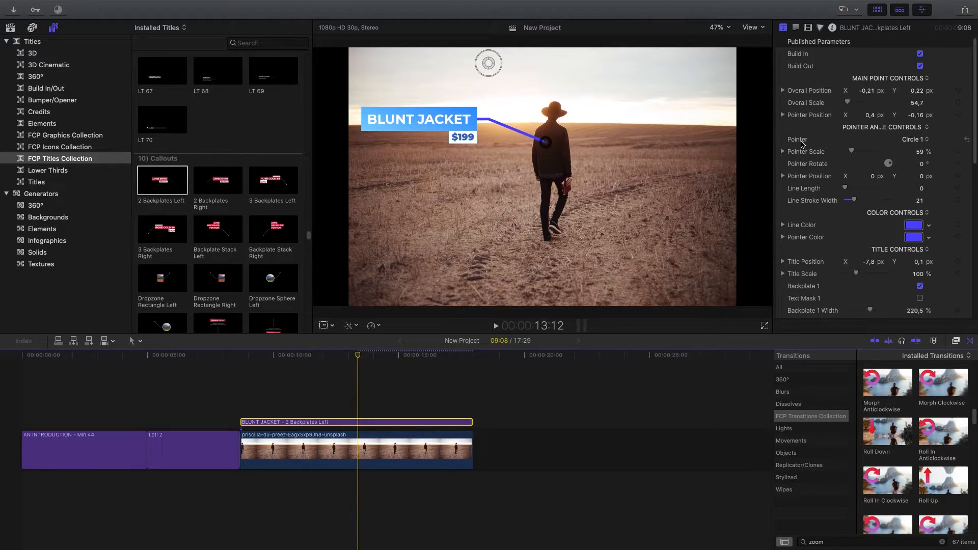
pyautogui.click(917, 141)
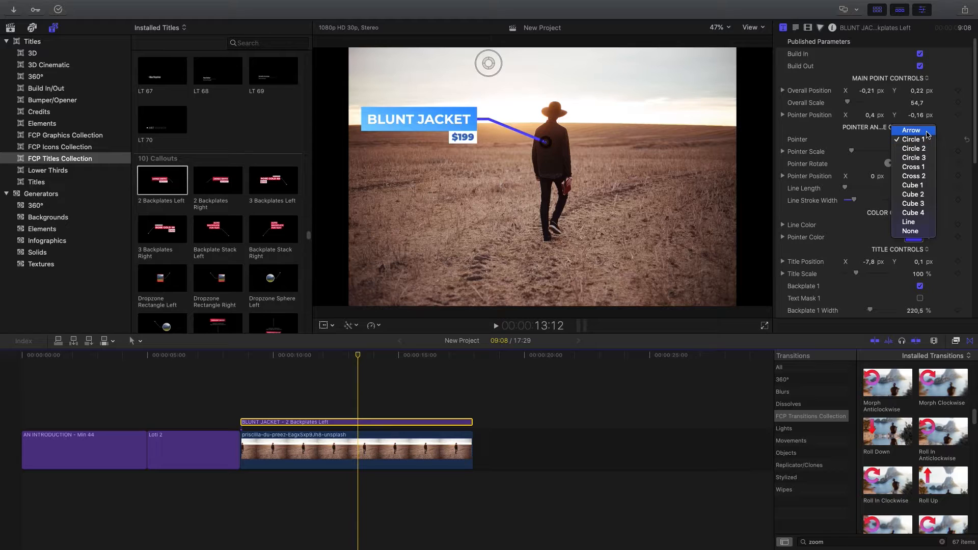
pyautogui.click(917, 131)
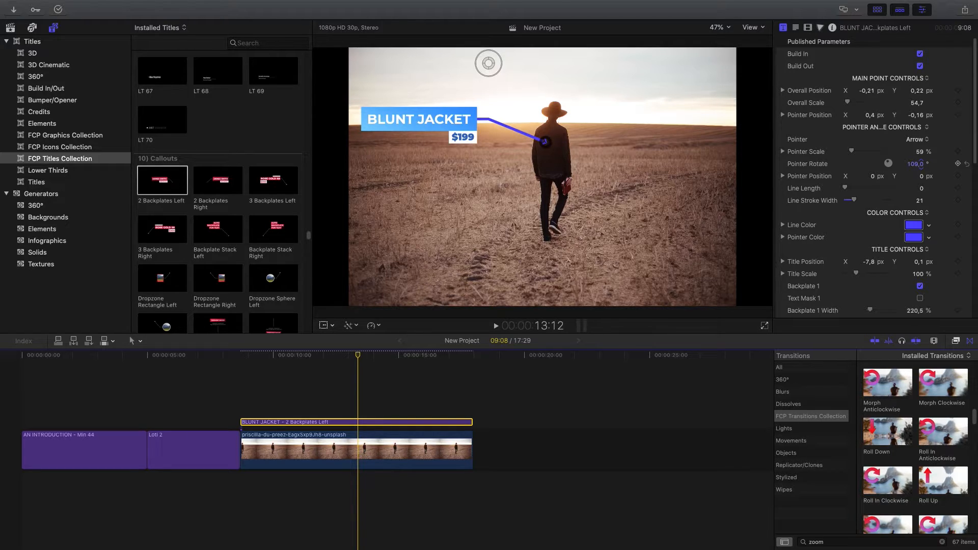
pyautogui.click(243, 354)
pyautogui.press('space')
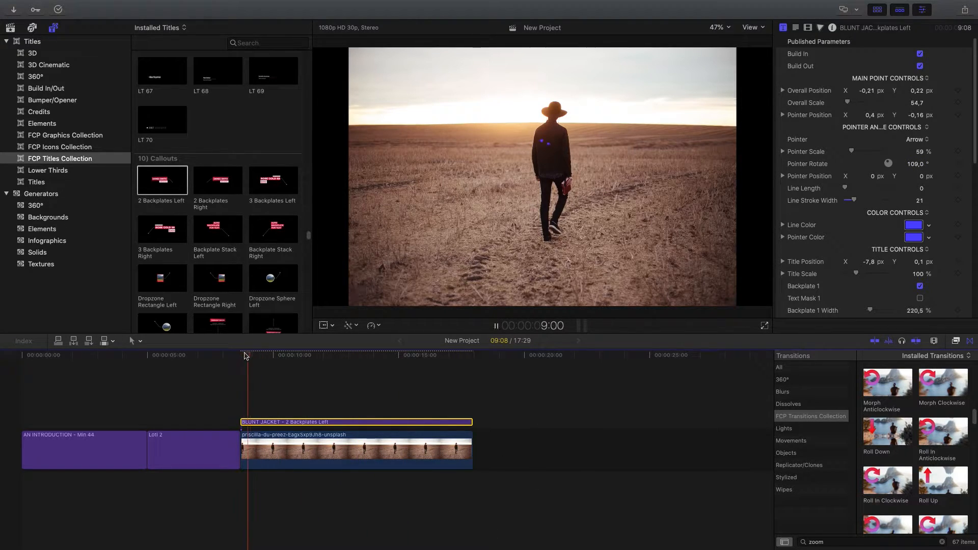
pyautogui.press('space')
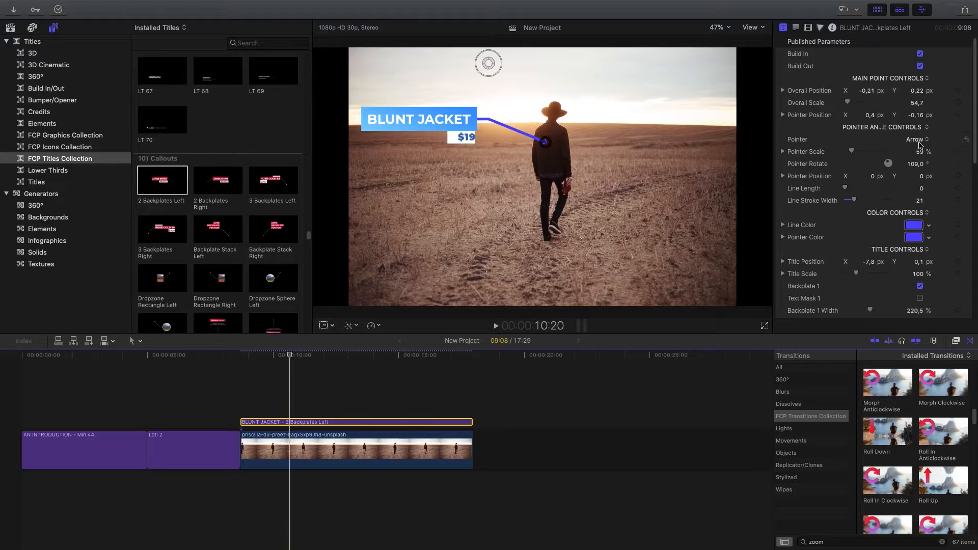
# Step: Try the Cross 1 and Cube 3 pointers on the callout, set the pointer to None, and return to the clip's start
pyautogui.click(920, 141)
pyautogui.click(923, 180)
pyautogui.click(924, 146)
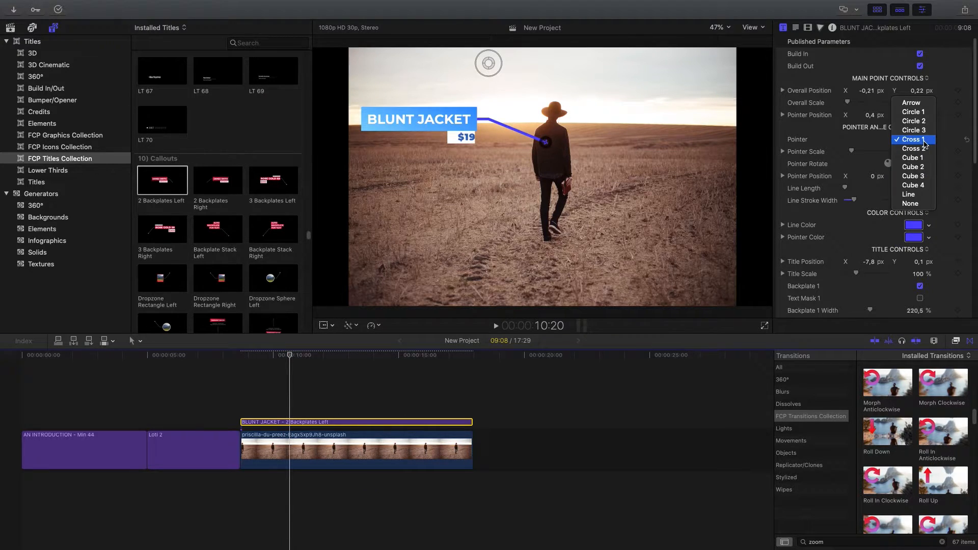
pyautogui.click(924, 179)
pyautogui.click(920, 144)
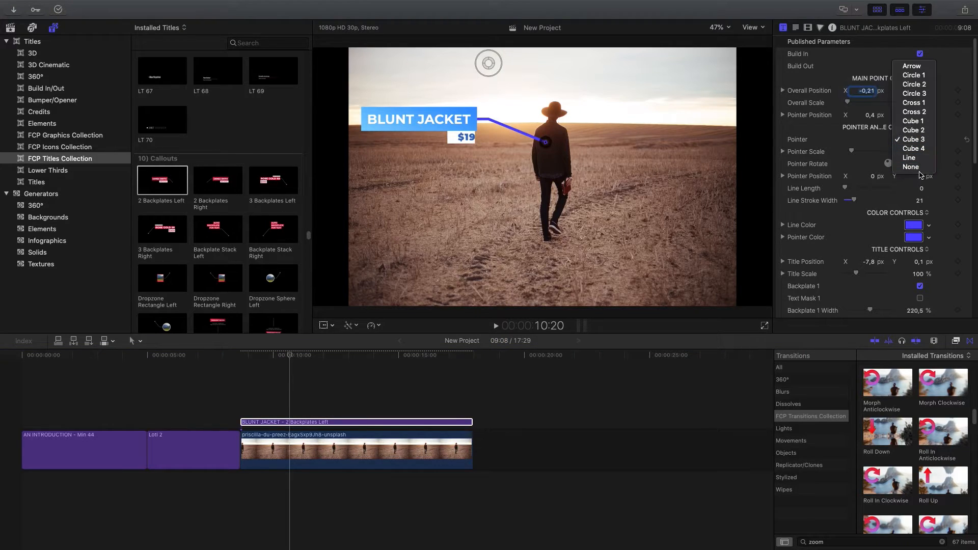
pyautogui.click(912, 167)
pyautogui.click(242, 353)
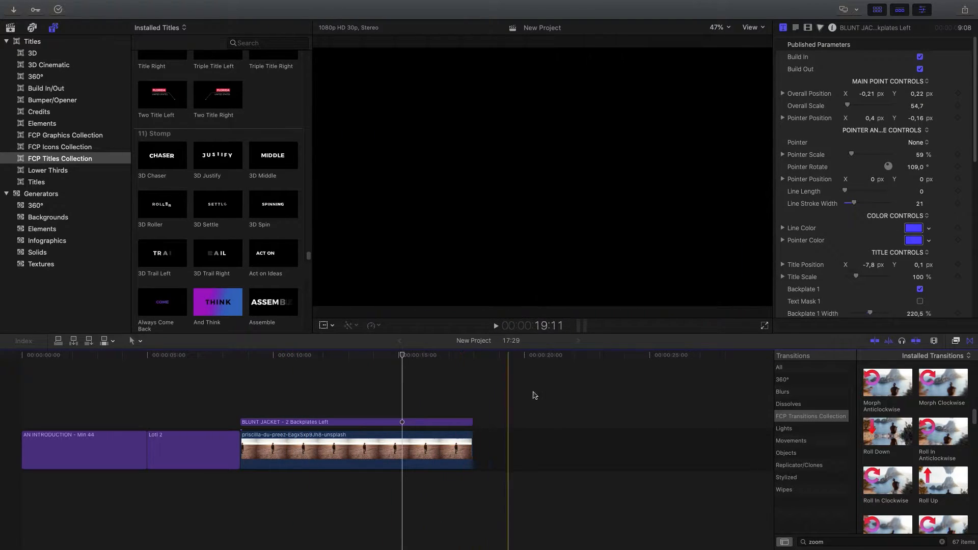
# Step: Delete all clips from the timeline and add the And Think title from the Stomp section at its start
pyautogui.moveTo(578, 380); pyautogui.dragTo(95, 489)
pyautogui.press('Delete')
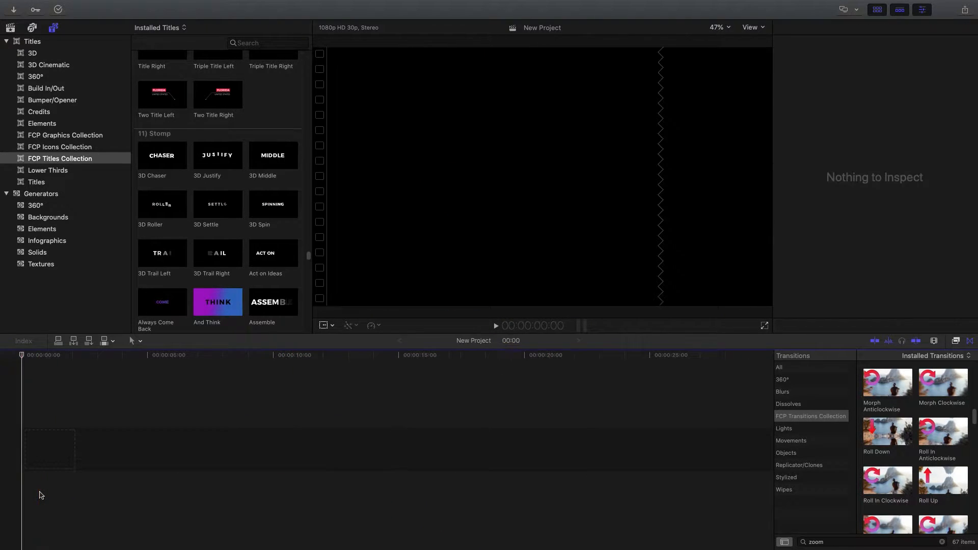
pyautogui.scroll(-5, 289, 189)
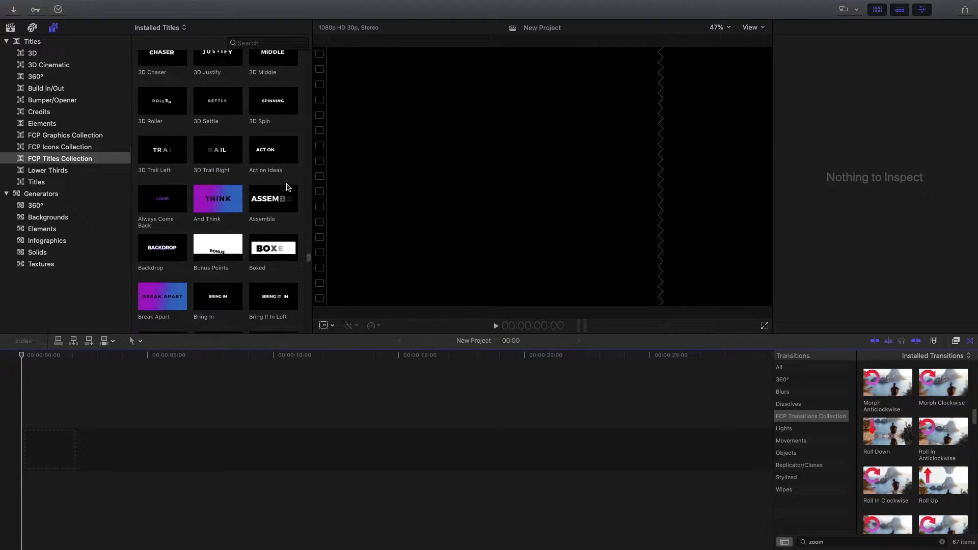
pyautogui.moveTo(218, 185); pyautogui.dragTo(58, 426)
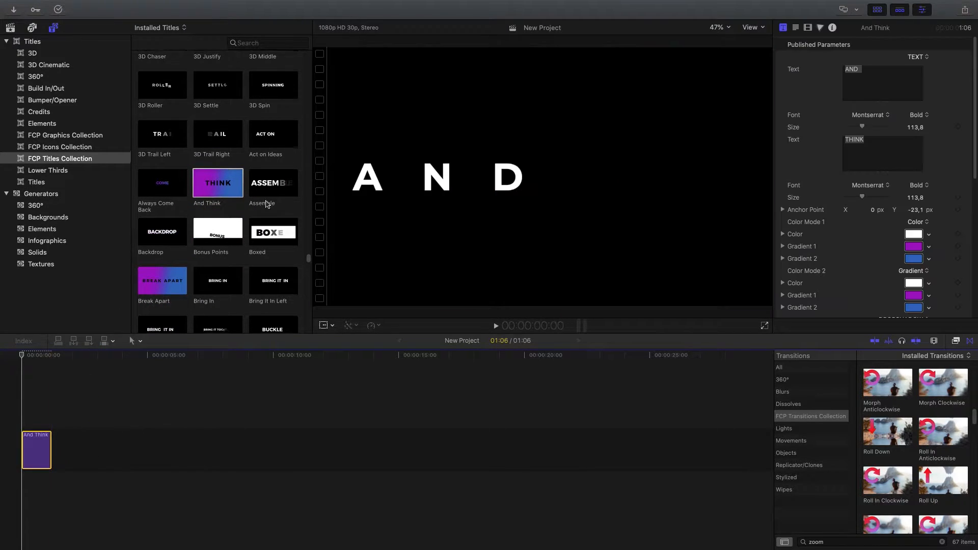
# Step: Append the Just Imagine title and the Most Wanted title after And Think in the timeline
pyautogui.scroll(-8, 254, 214)
pyautogui.scroll(-7, 255, 215)
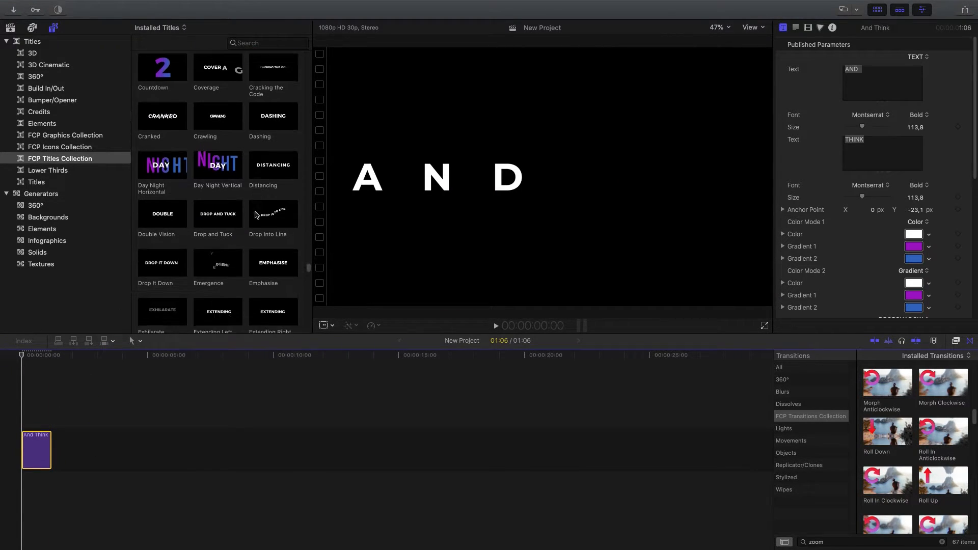
pyautogui.scroll(-5, 250, 253)
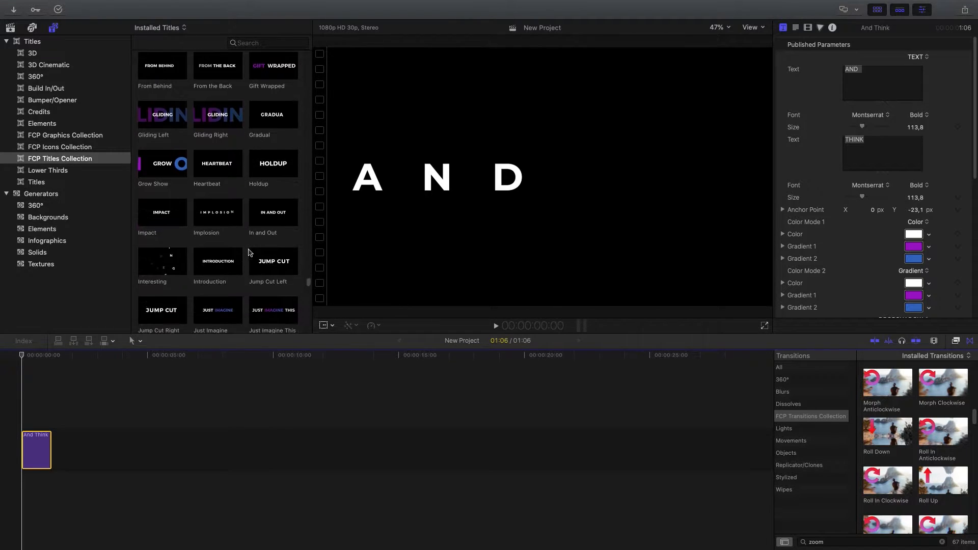
pyautogui.moveTo(218, 189); pyautogui.dragTo(77, 448)
pyautogui.scroll(-4, 245, 215)
pyautogui.scroll(-2, 246, 215)
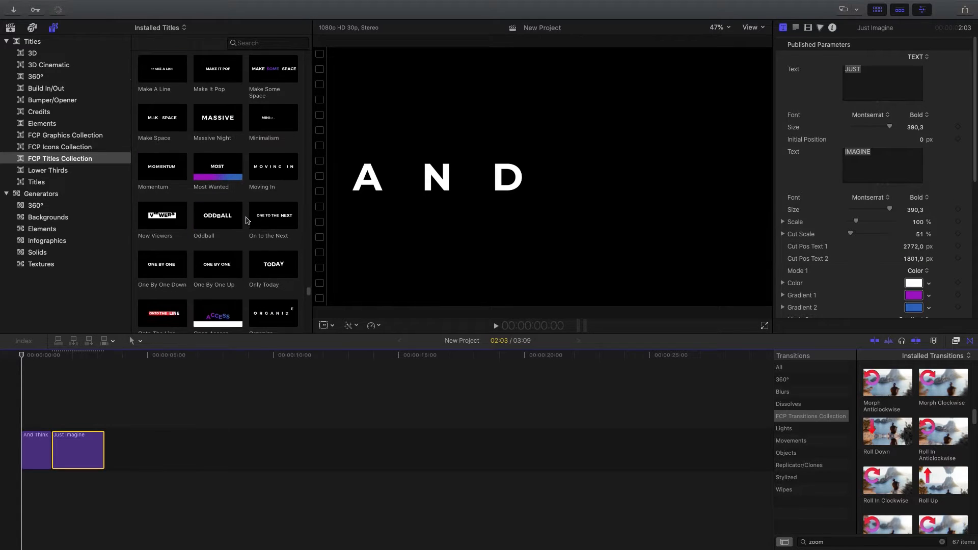
pyautogui.moveTo(228, 173); pyautogui.dragTo(147, 417)
# Step: Add the Find Out More Left title at the end of the title sequence, after Most Wanted
pyautogui.scroll(4, 245, 217)
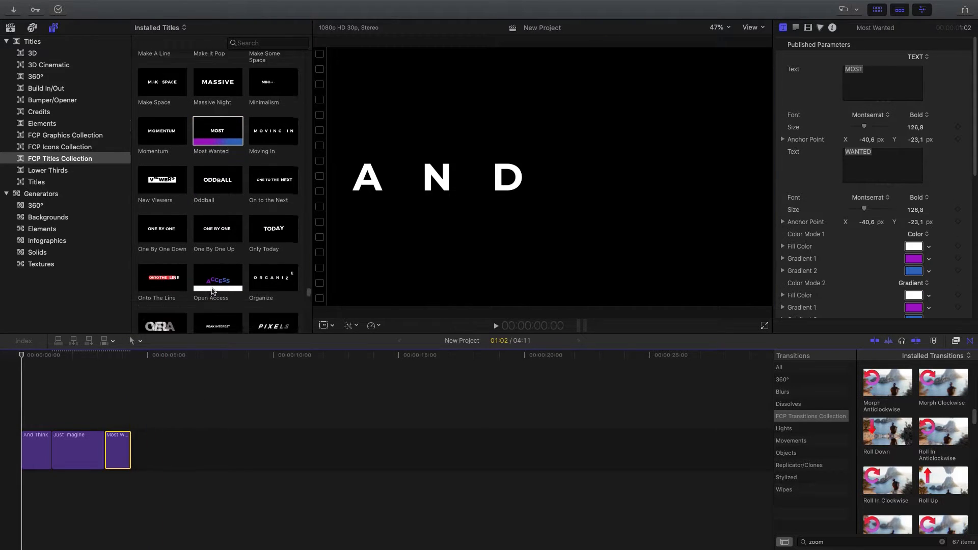
pyautogui.scroll(6, 246, 217)
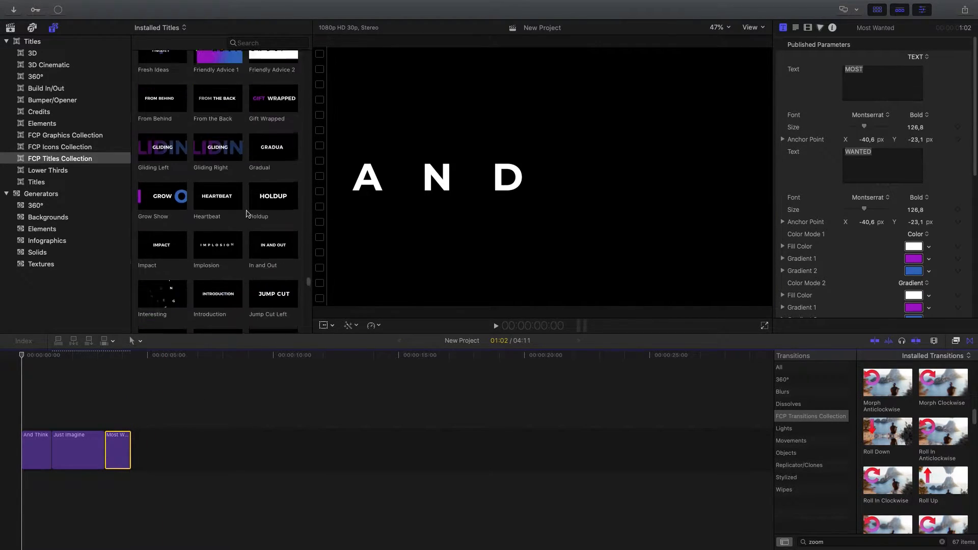
pyautogui.scroll(1, 249, 204)
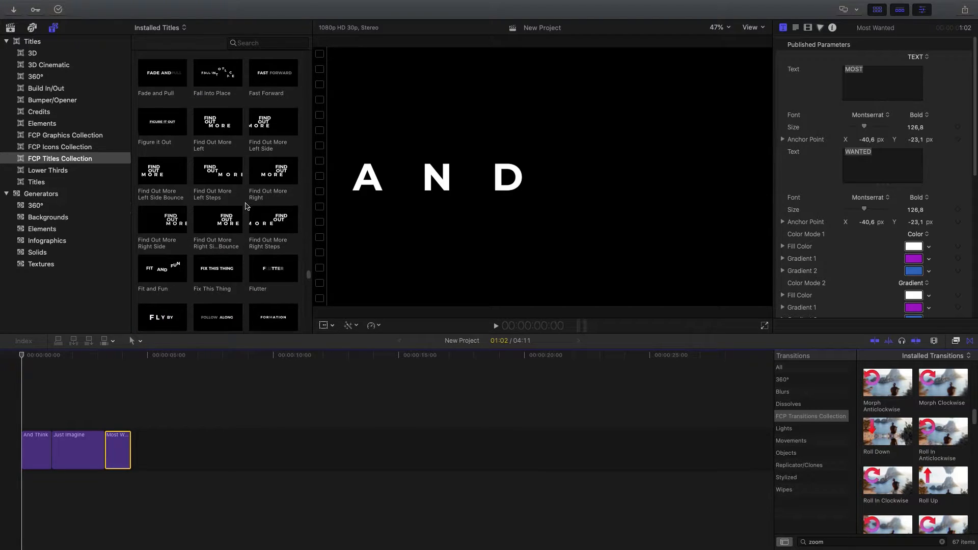
pyautogui.scroll(1, 269, 184)
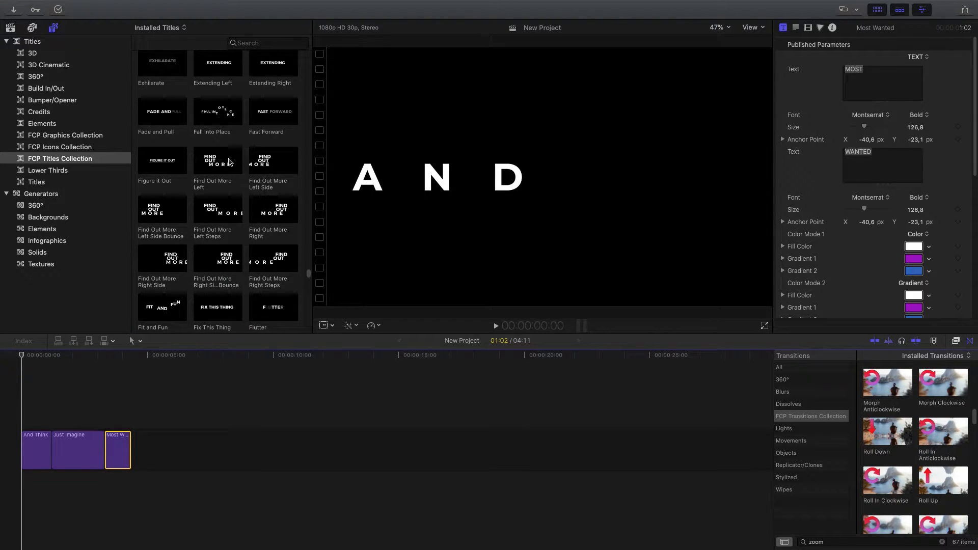
pyautogui.moveTo(229, 162); pyautogui.dragTo(153, 448)
# Step: Play back the four-title sequence from its start and return the playhead to the beginning
pyautogui.click(19, 364)
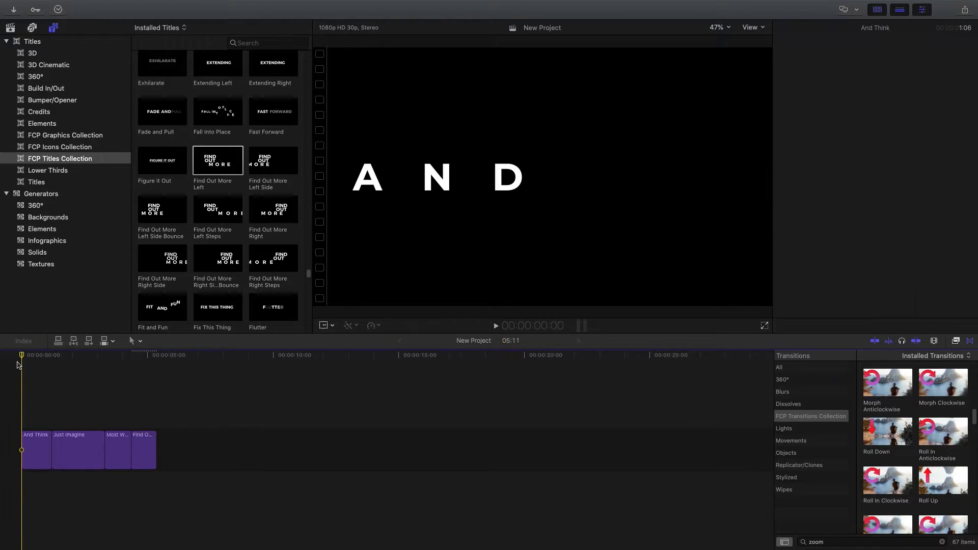
pyautogui.press('space')
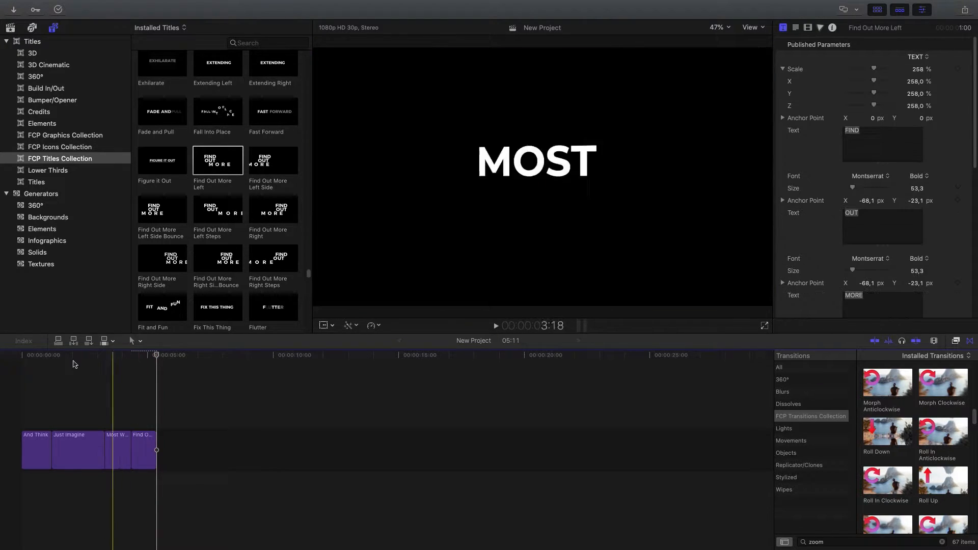
pyautogui.press('space')
pyautogui.press('space')
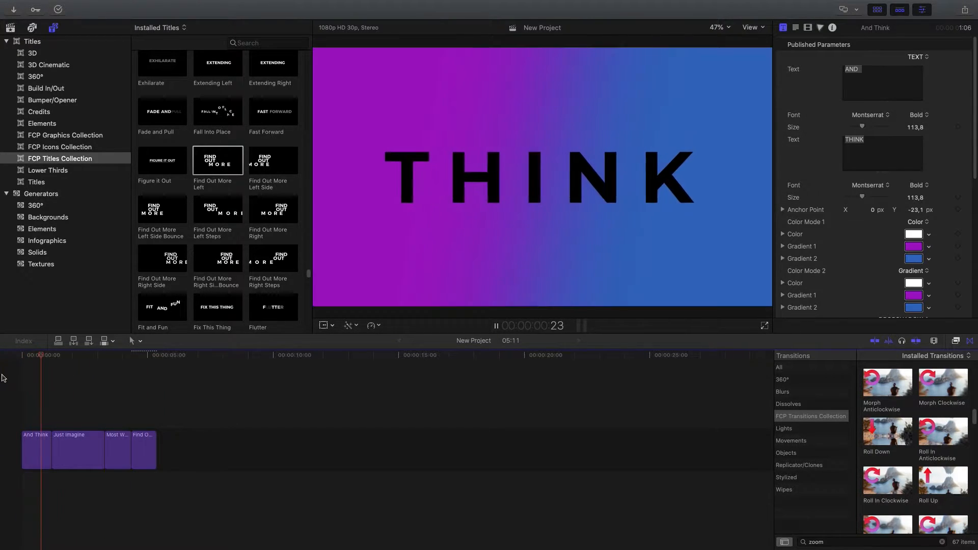
pyautogui.click(20, 357)
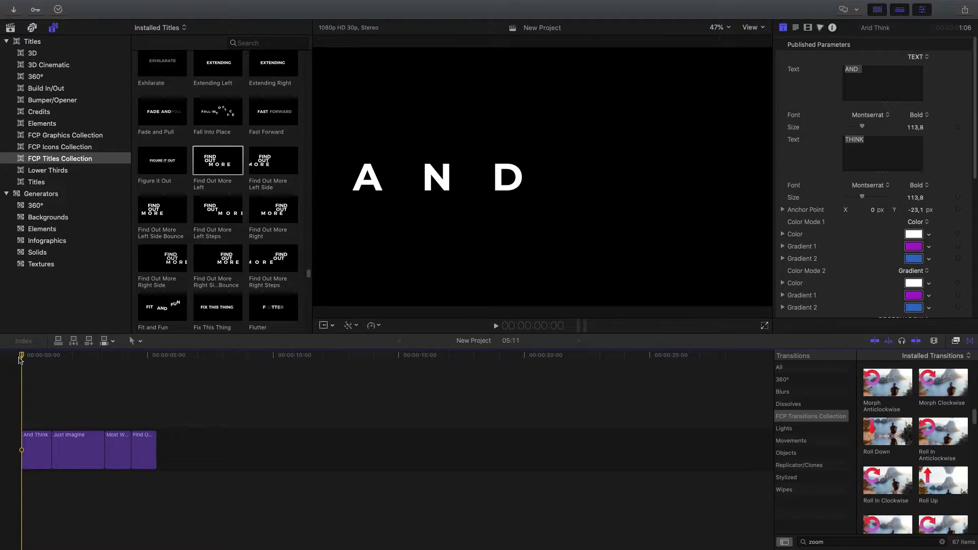
# Step: Replace the And Think title's two texts with WELCOME and TO, previewing it at the frame showing the second word
pyautogui.click(36, 436)
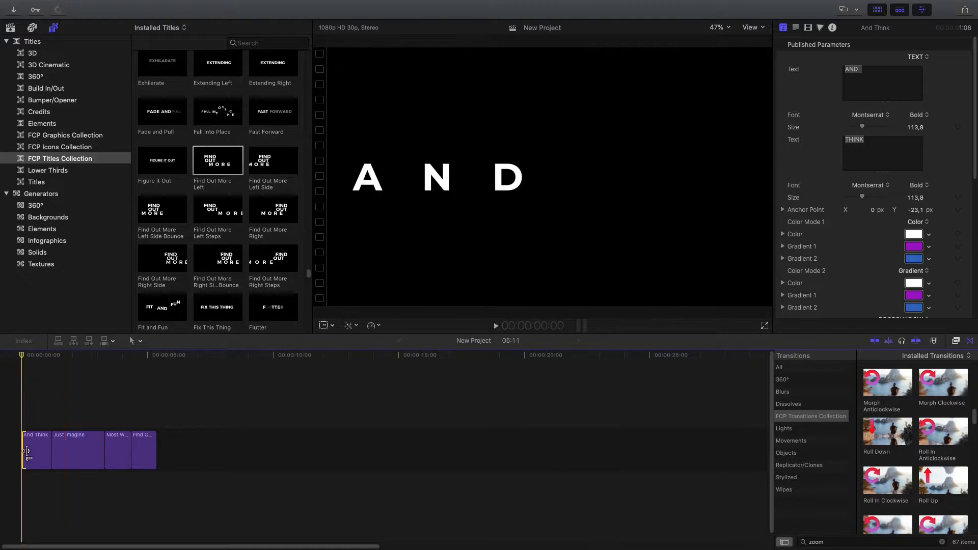
pyautogui.press('space')
pyautogui.press('space')
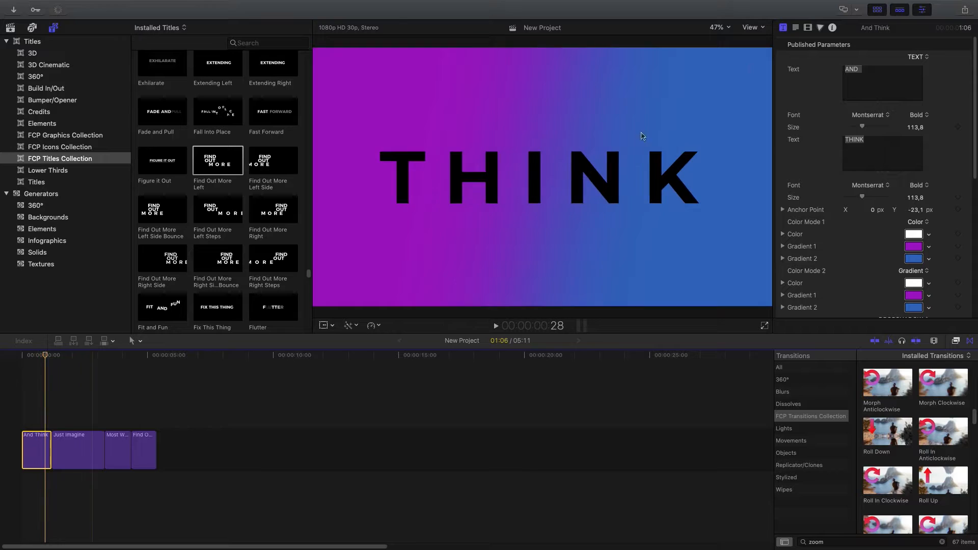
pyautogui.click(875, 85)
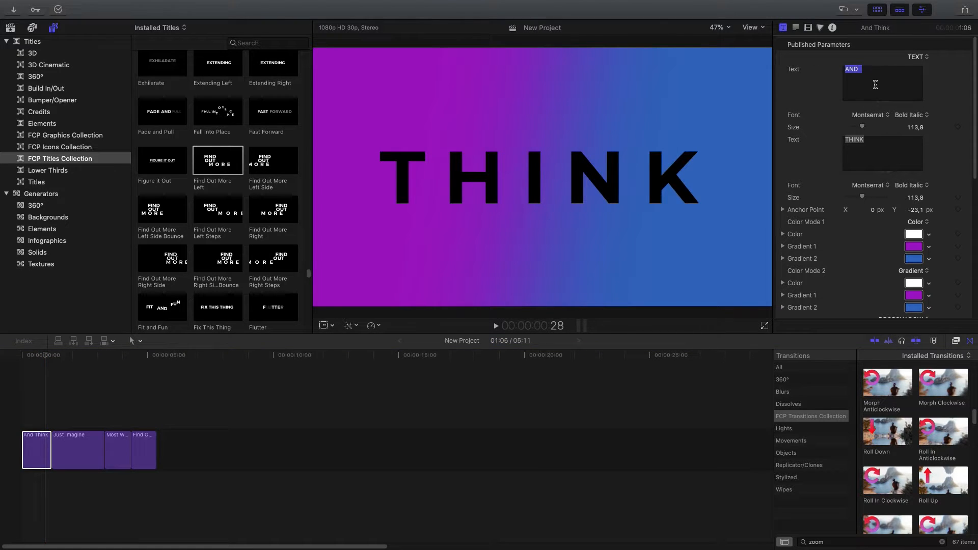
pyautogui.write('WELCOME')
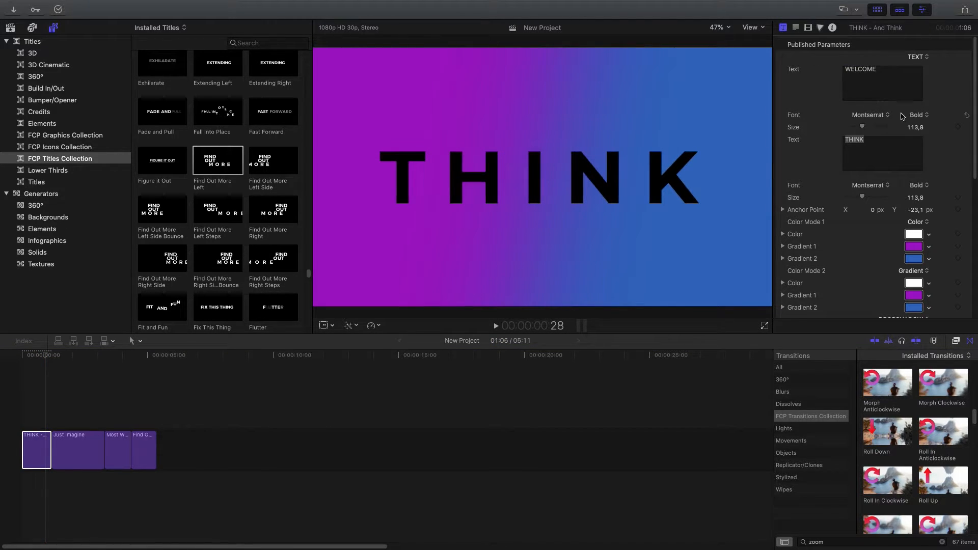
pyautogui.write('TO')
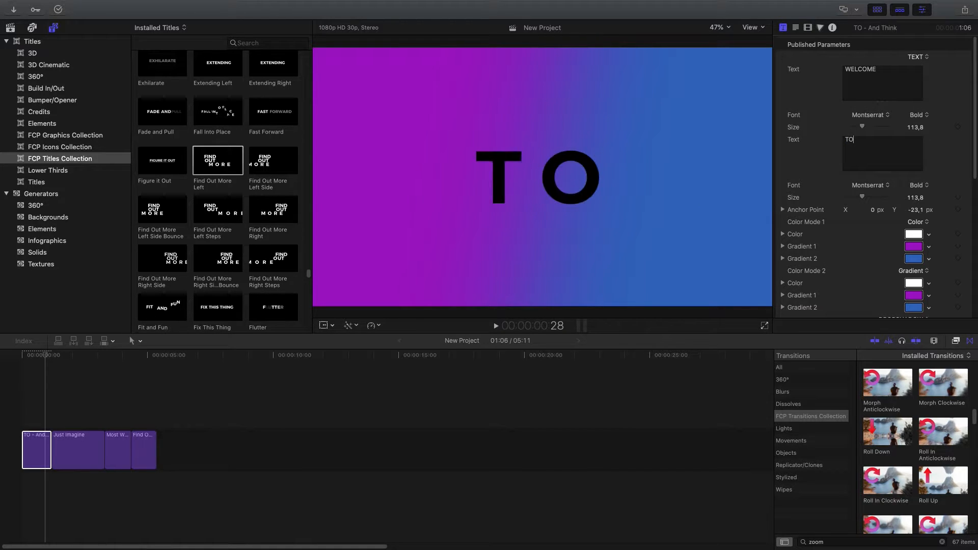
# Step: Replace the Just Imagine title's two texts with THE and FUTURE
pyautogui.click(88, 450)
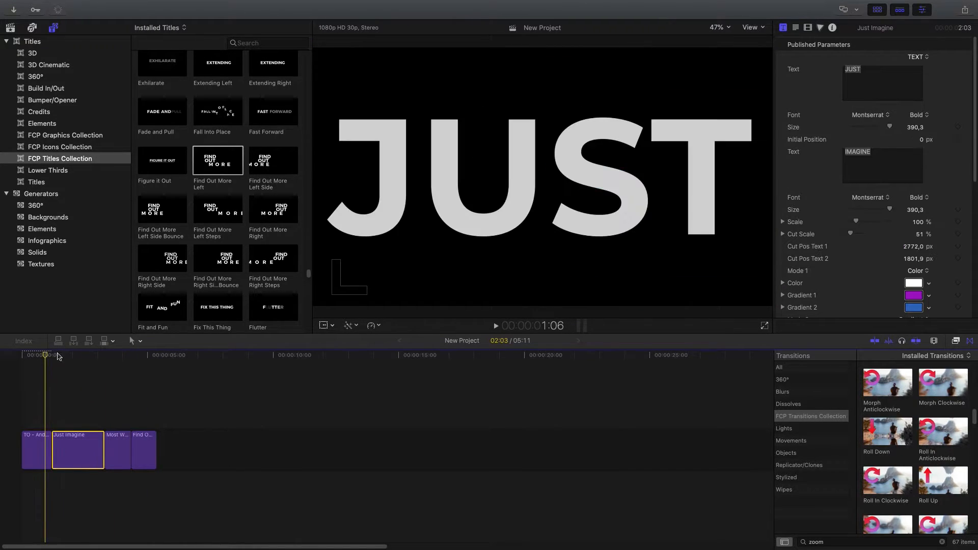
pyautogui.click(66, 355)
pyautogui.doubleClick(863, 70)
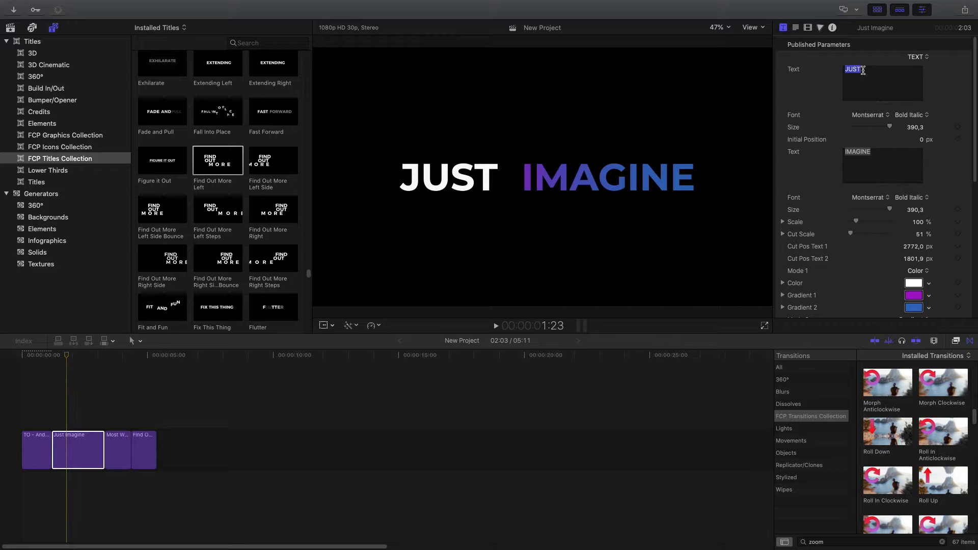
pyautogui.write('THE')
pyautogui.press('Tab')
pyautogui.write('FUTURE')
# Step: Replace the Most Wanted title's two texts with OF and VIDEO
pyautogui.click(118, 450)
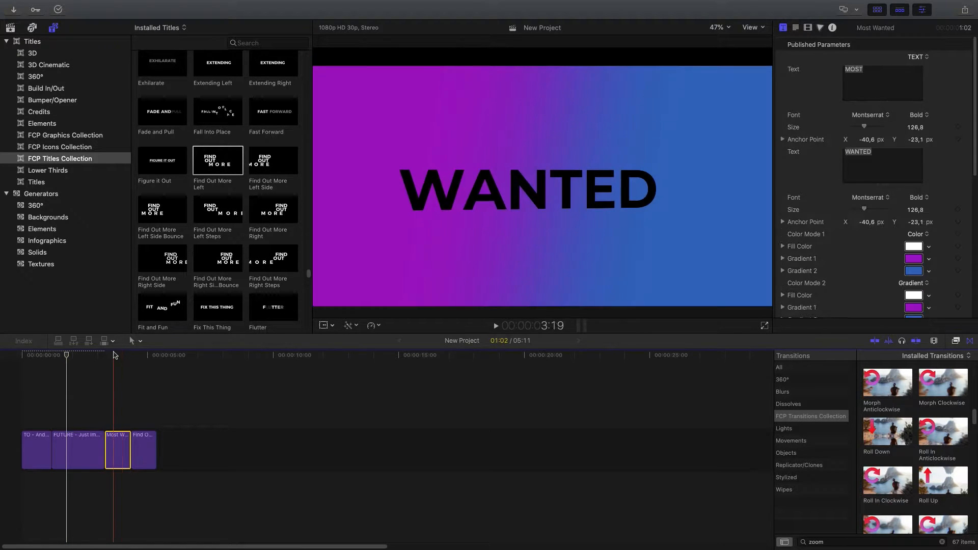
pyautogui.click(118, 355)
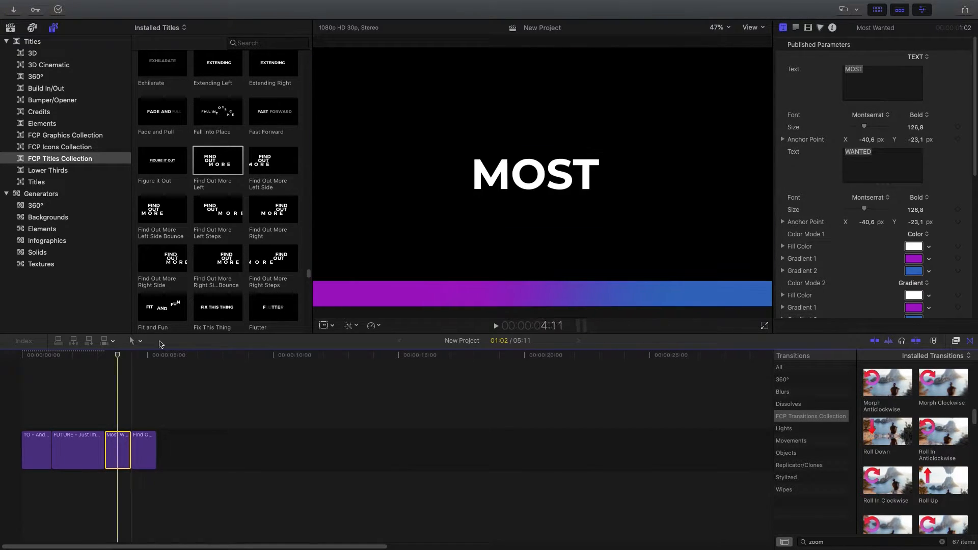
pyautogui.doubleClick(861, 75)
pyautogui.write('OF')
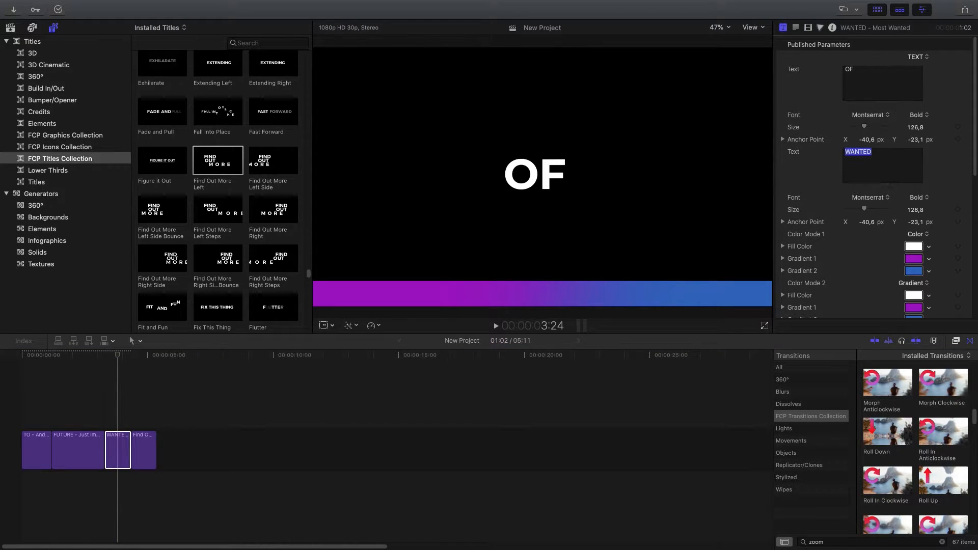
# Step: Play back the edited titles, and replay the THE FUTURE title from its start
pyautogui.moveTo(117, 355); pyautogui.dragTo(156, 355)
pyautogui.press('space')
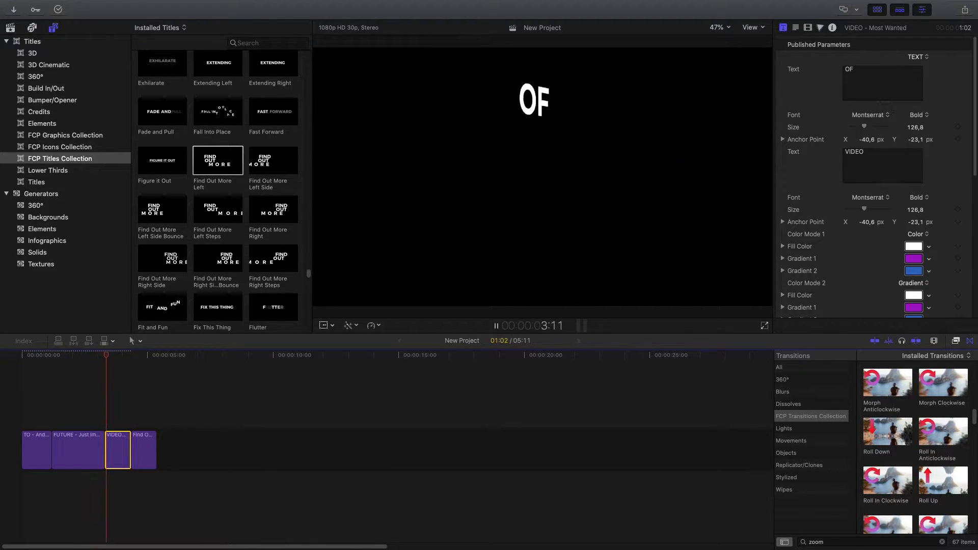
pyautogui.click(46, 354)
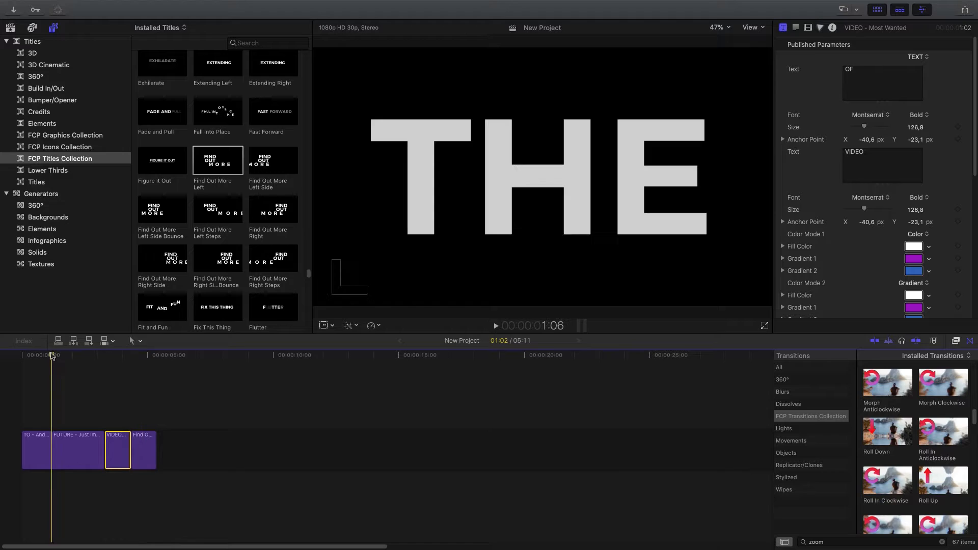
pyautogui.press('space')
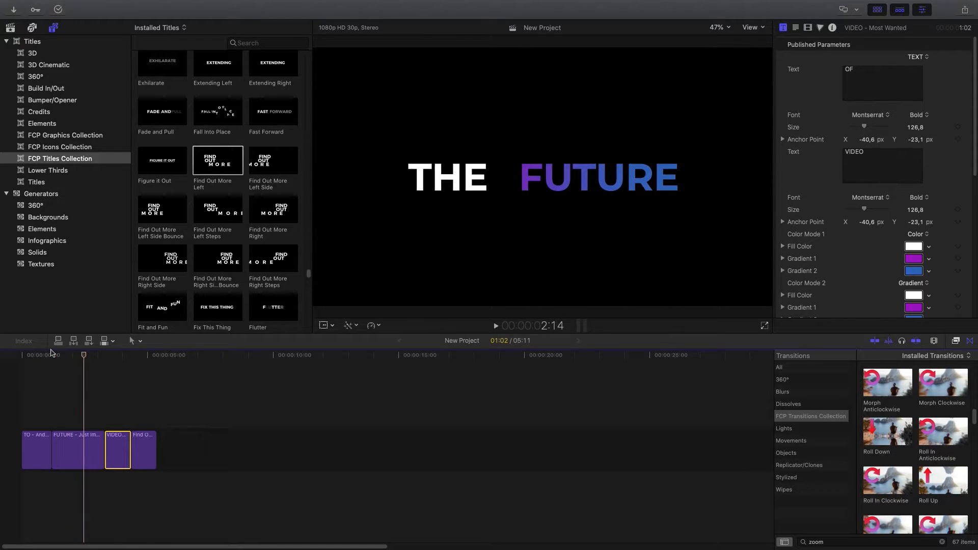
# Step: Select the THE FUTURE title and replay the opening of the sequence, stopping on the TO text
pyautogui.click(87, 446)
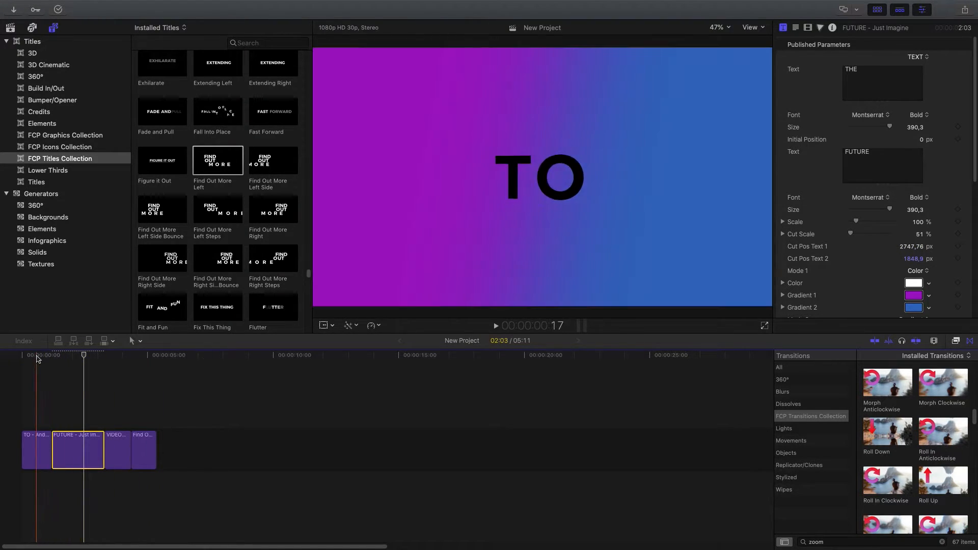
pyautogui.press('space')
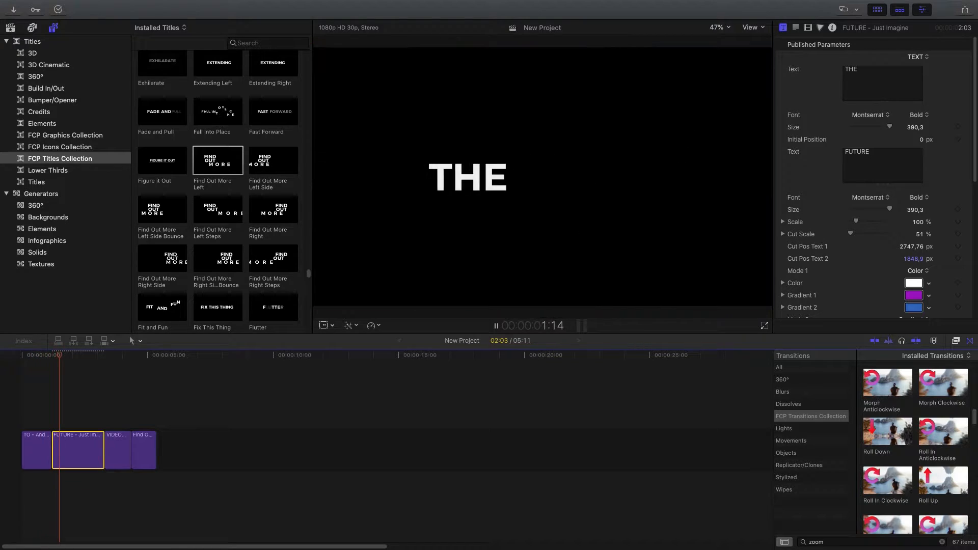
pyautogui.press('space')
pyautogui.moveTo(33, 358); pyautogui.dragTo(21, 358)
pyautogui.press('space')
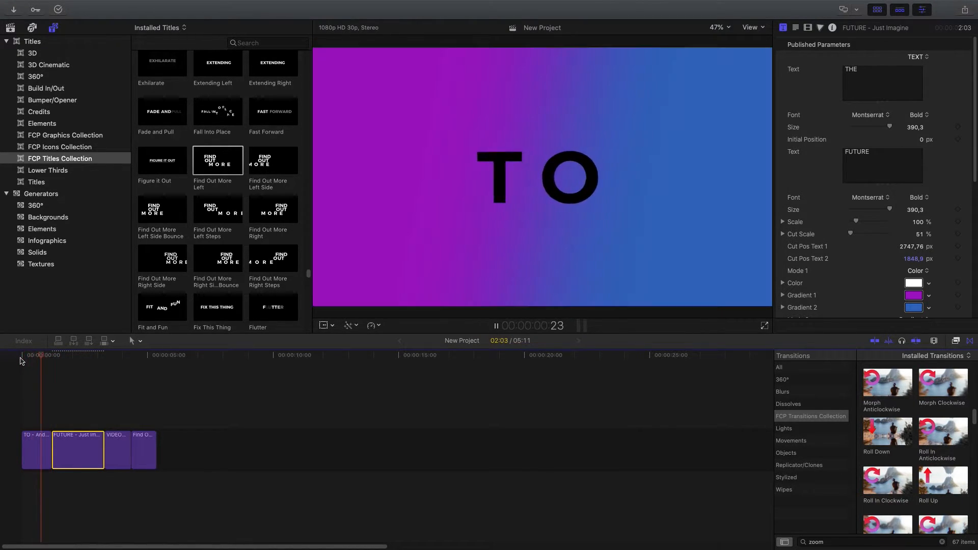
pyautogui.press('space')
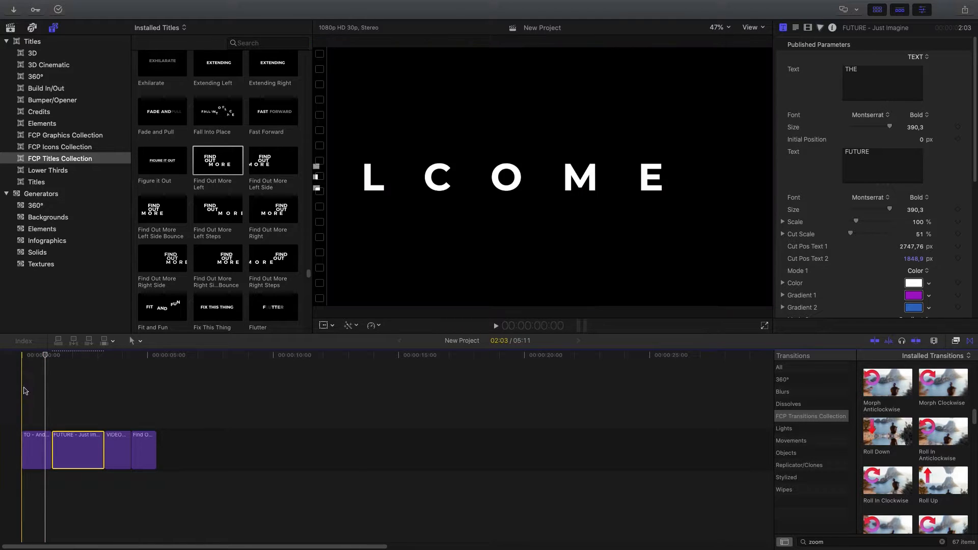
# Step: Convert the WELCOME TO title into a compound clip named Clip 1
pyautogui.click(35, 451)
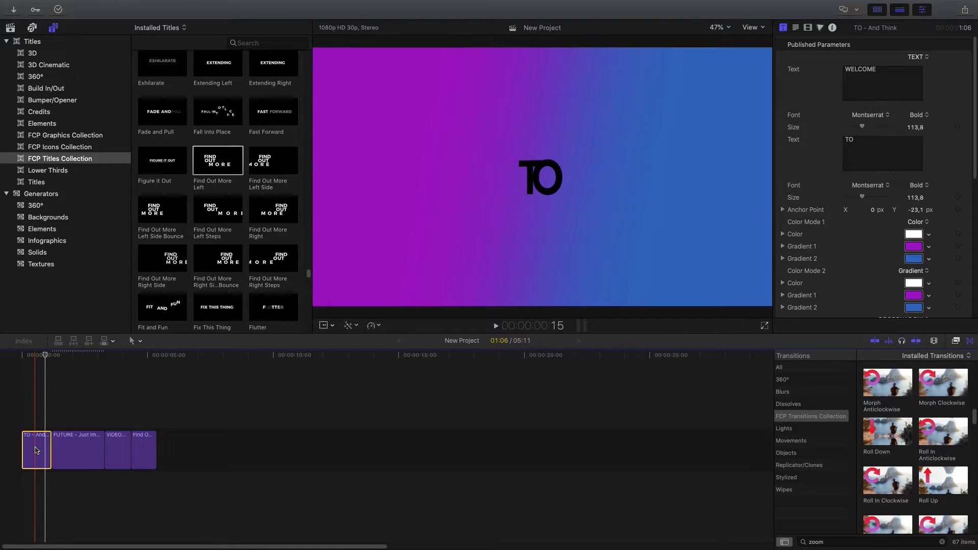
pyautogui.rightClick(36, 451)
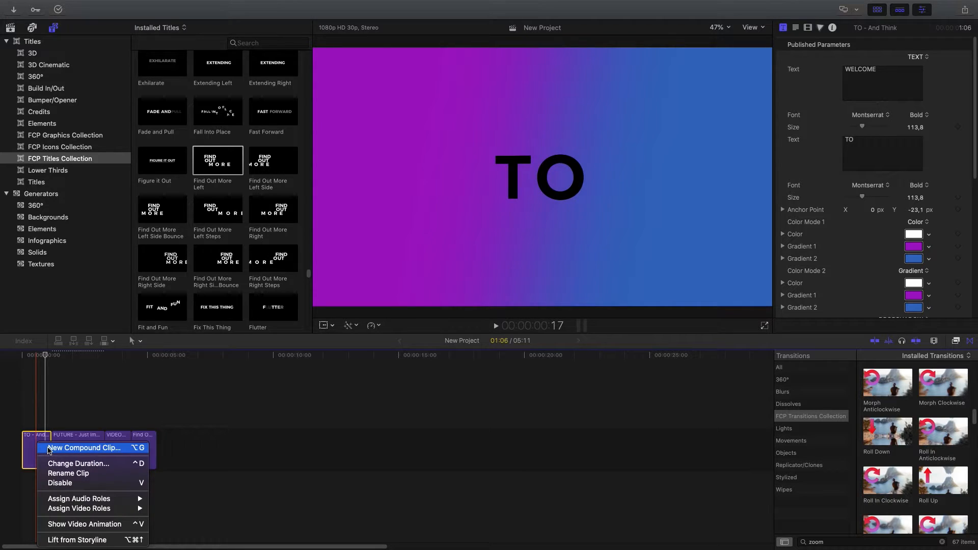
pyautogui.click(50, 450)
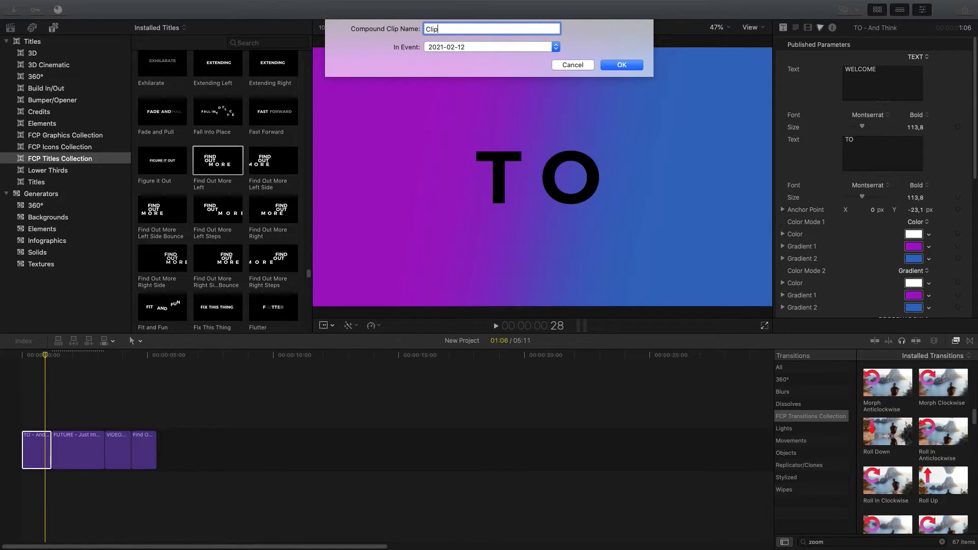
pyautogui.press('Return')
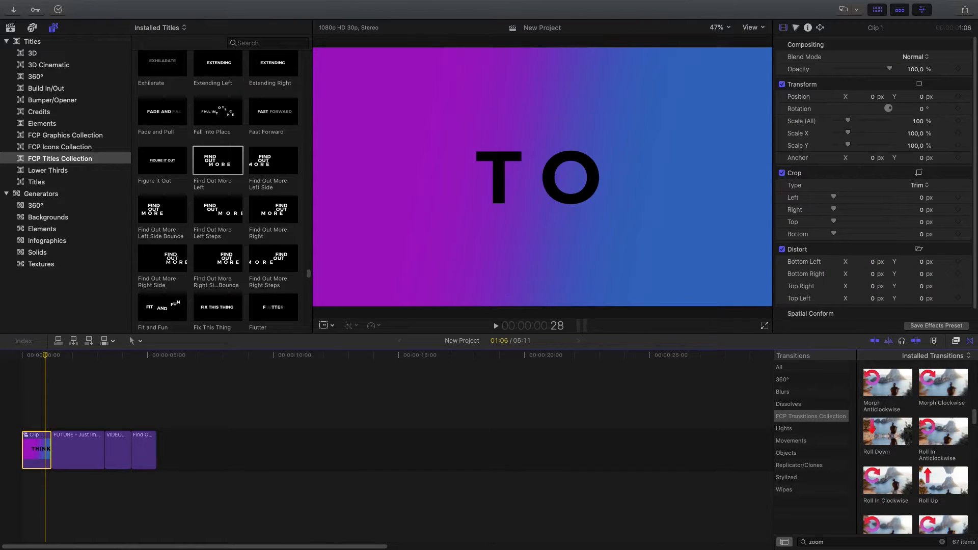
# Step: Trim the end of the Clip 1 compound clip to a length of 28 frames and play back the sequence
pyautogui.press('super+equal')
pyautogui.press('super+equal')
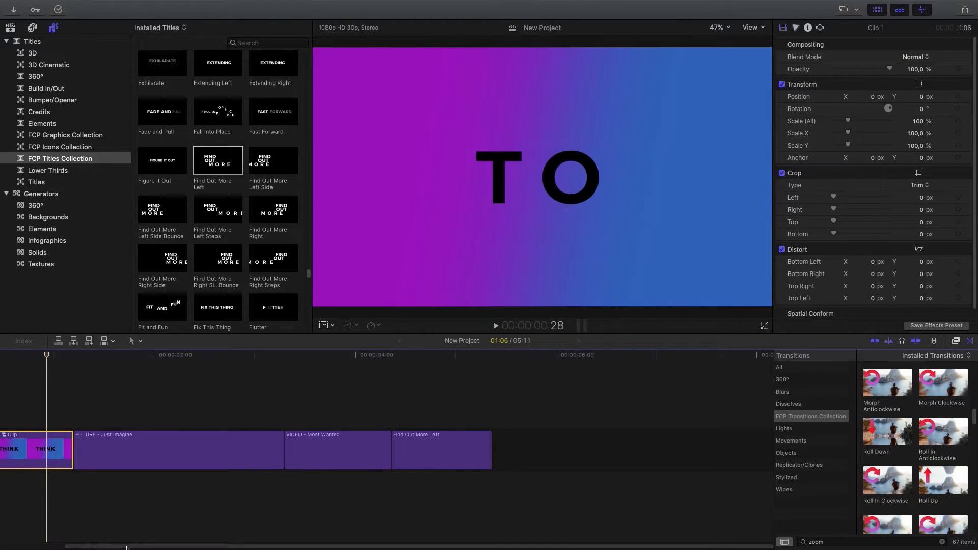
pyautogui.moveTo(91, 547); pyautogui.dragTo(25, 549)
pyautogui.moveTo(142, 444); pyautogui.dragTo(114, 444)
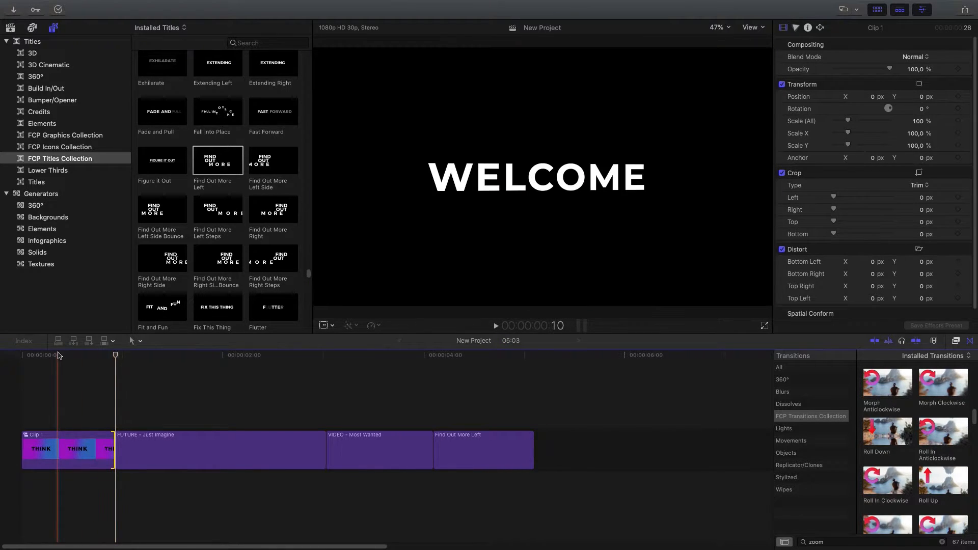
pyautogui.press('space')
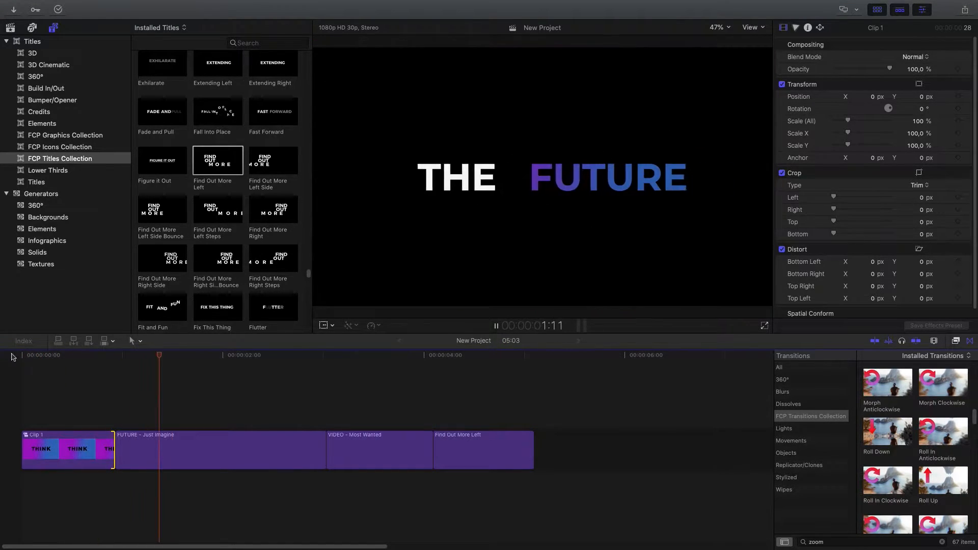
# Step: Replay the opening of the sequence, stopping on the THE FUTURE text
pyautogui.press('space')
pyautogui.press('space')
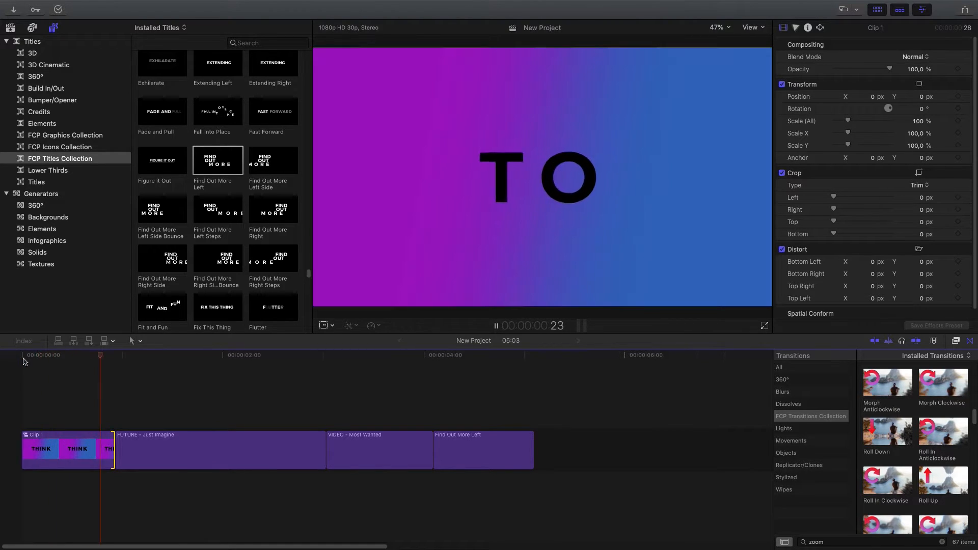
pyautogui.press('space')
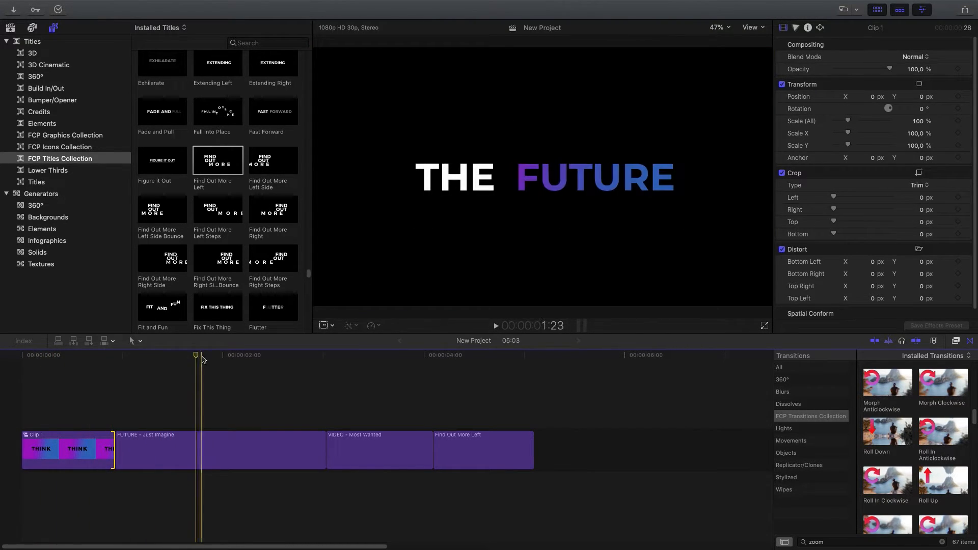
# Step: Convert the THE FUTURE title into a compound clip named Clip 2
pyautogui.click(203, 448)
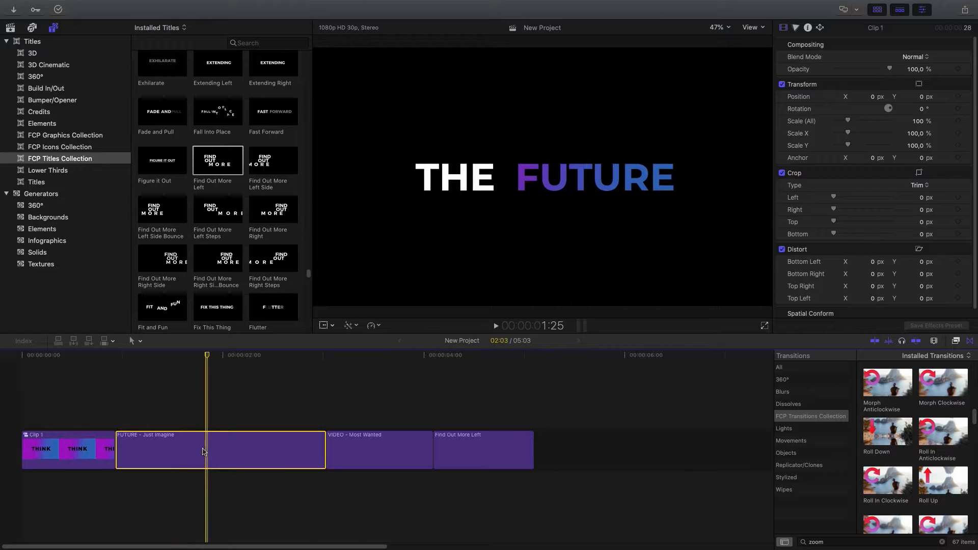
pyautogui.rightClick(203, 442)
pyautogui.click(232, 448)
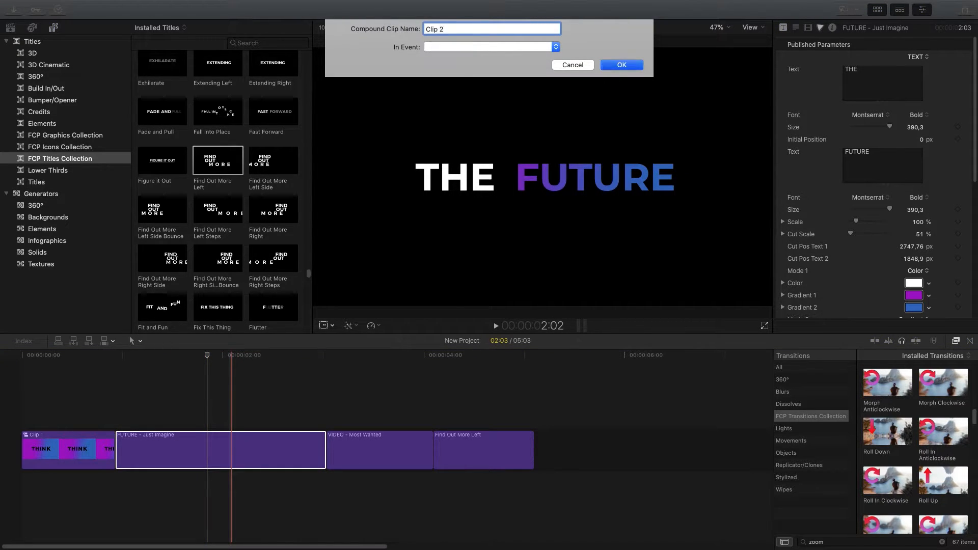
pyautogui.write('Clip 2')
pyautogui.press('Return')
# Step: Trim the end of the Clip 2 compound clip to a length of 28 frames and play back into the OF VIDEO title
pyautogui.click(198, 356)
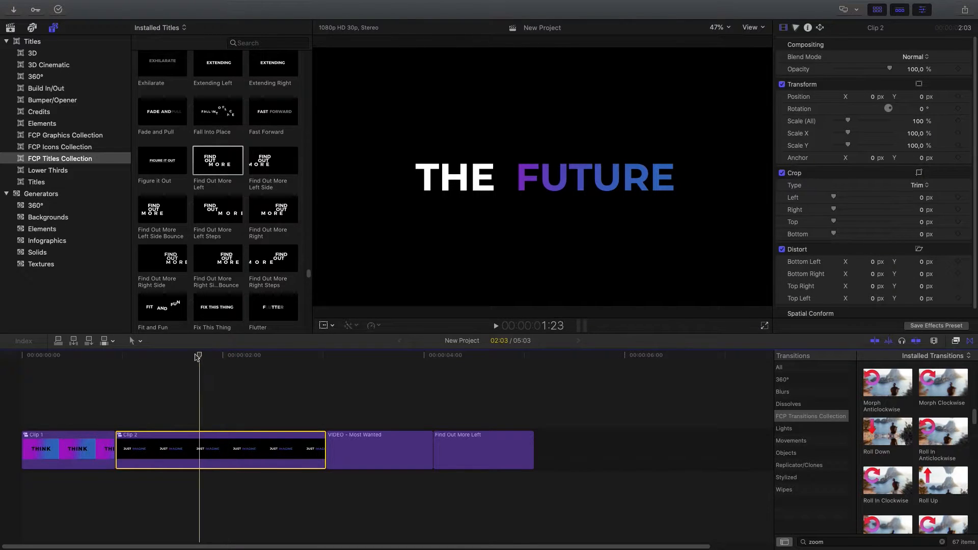
pyautogui.moveTo(195, 357); pyautogui.dragTo(116, 371)
pyautogui.press('space')
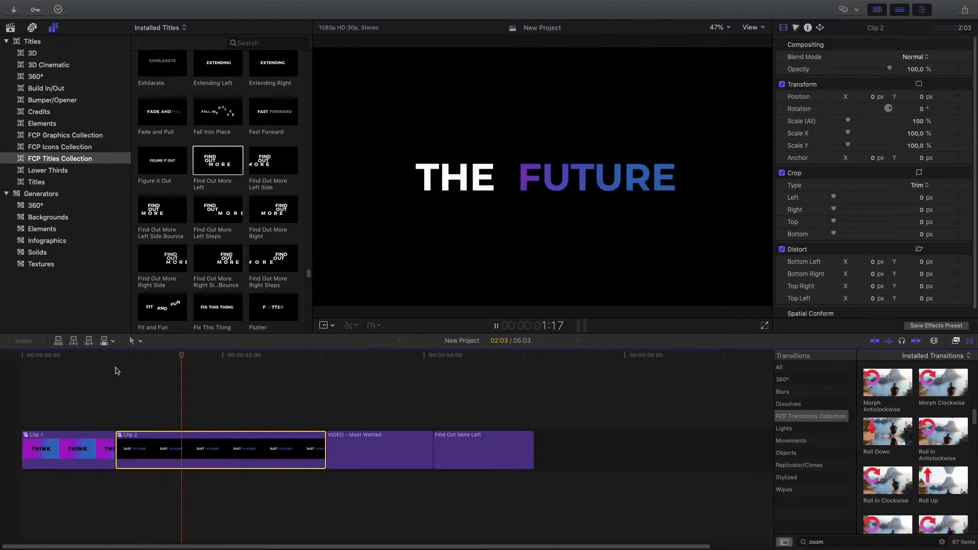
pyautogui.moveTo(325, 448); pyautogui.dragTo(206, 450)
pyautogui.click(104, 359)
pyautogui.press('space')
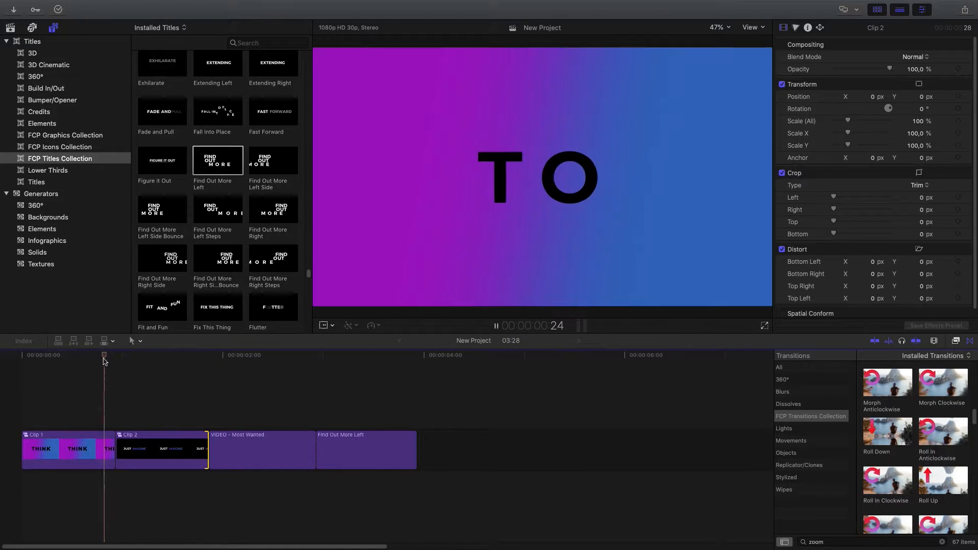
pyautogui.click(102, 361)
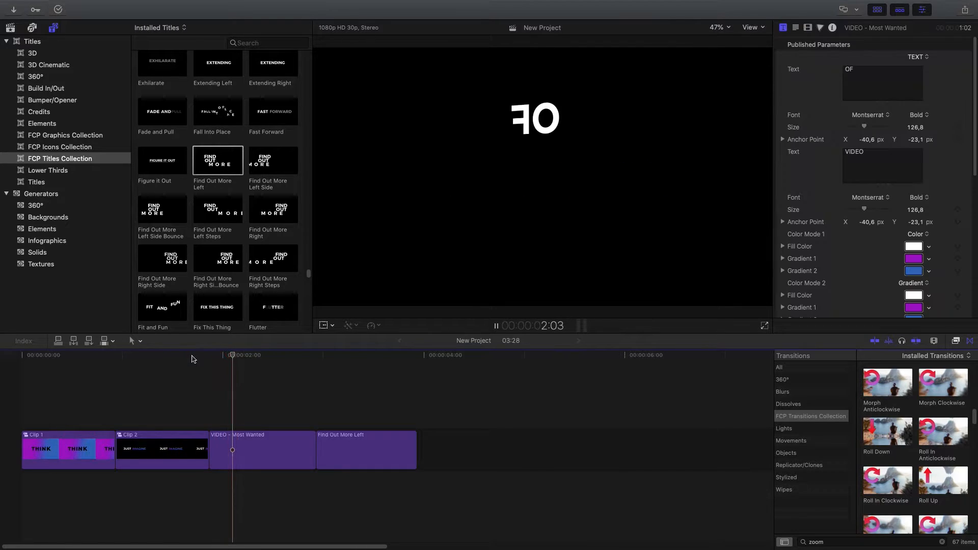
pyautogui.click(208, 357)
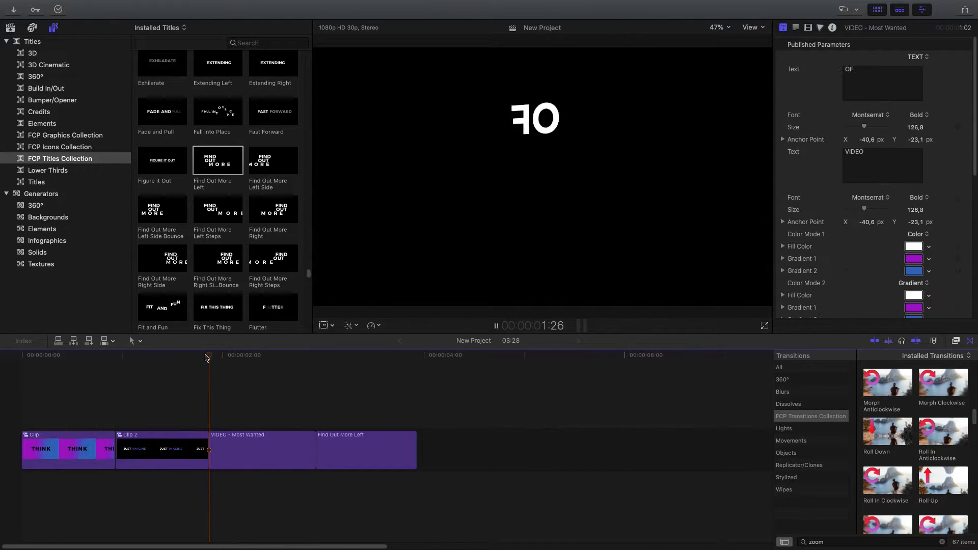
pyautogui.press('space')
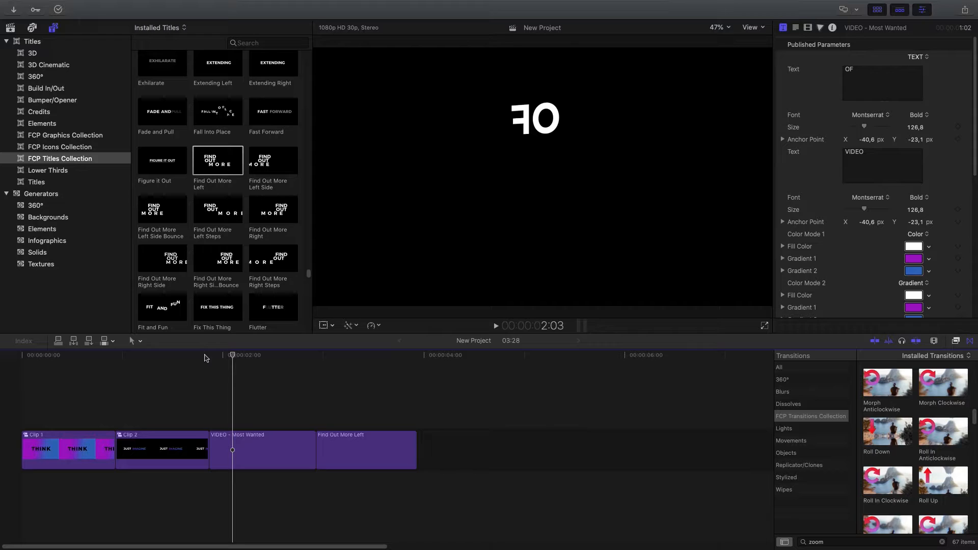
# Step: Convert the OF VIDEO title into a compound clip named Clip 3
pyautogui.rightClick(260, 452)
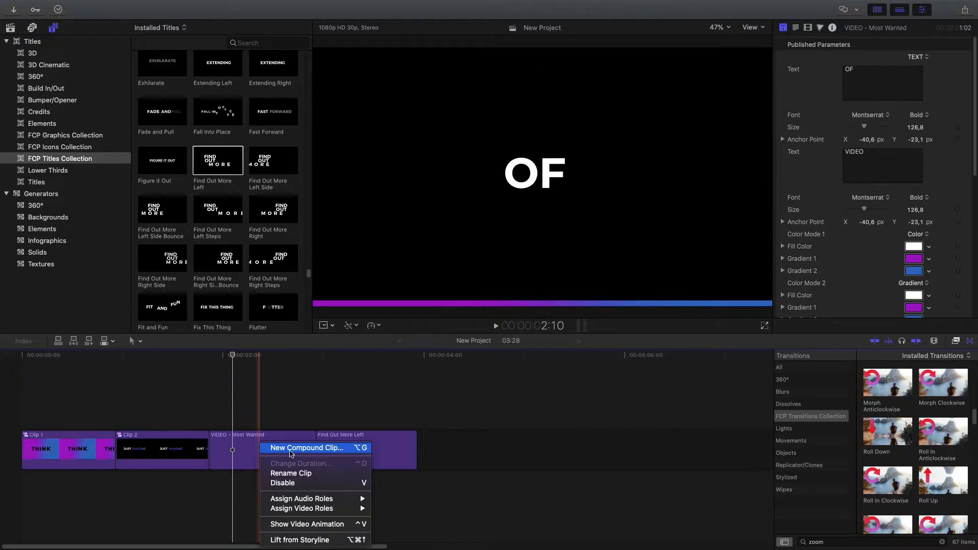
pyautogui.click(237, 444)
pyautogui.click(250, 445)
pyautogui.rightClick(250, 443)
pyautogui.click(290, 451)
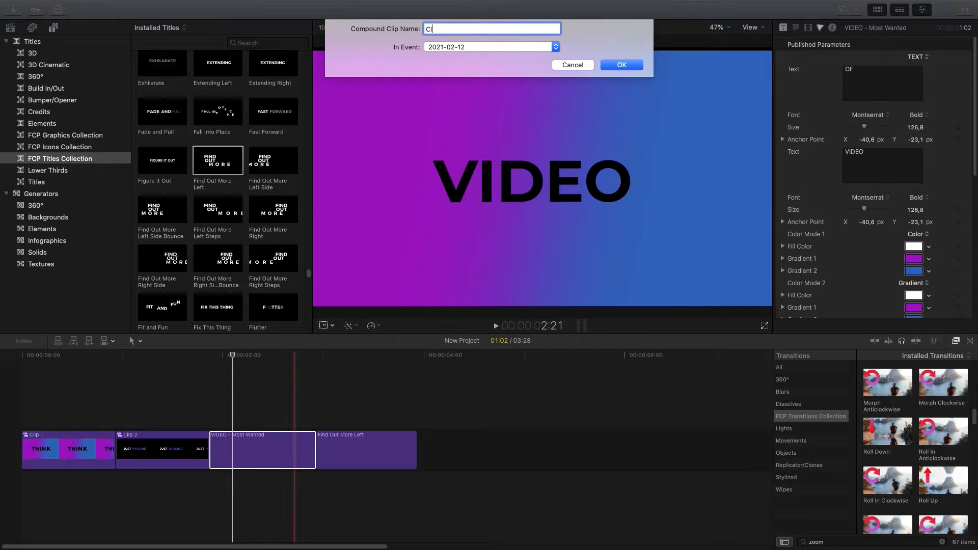
pyautogui.write('Clip 3')
pyautogui.press('Return')
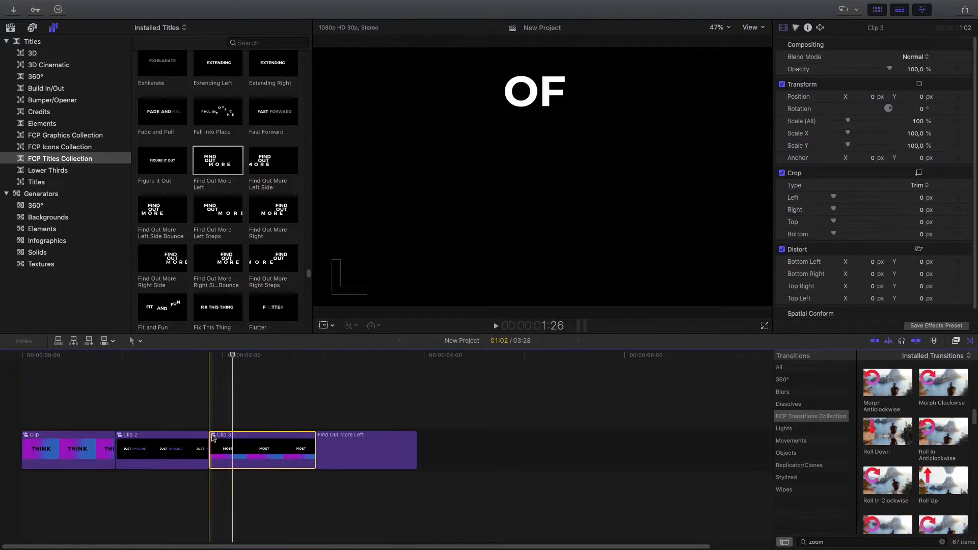
# Step: Trim the start of the Clip 3 compound clip to leave 25 frames and play back the sequence
pyautogui.moveTo(212, 441); pyautogui.dragTo(233, 441)
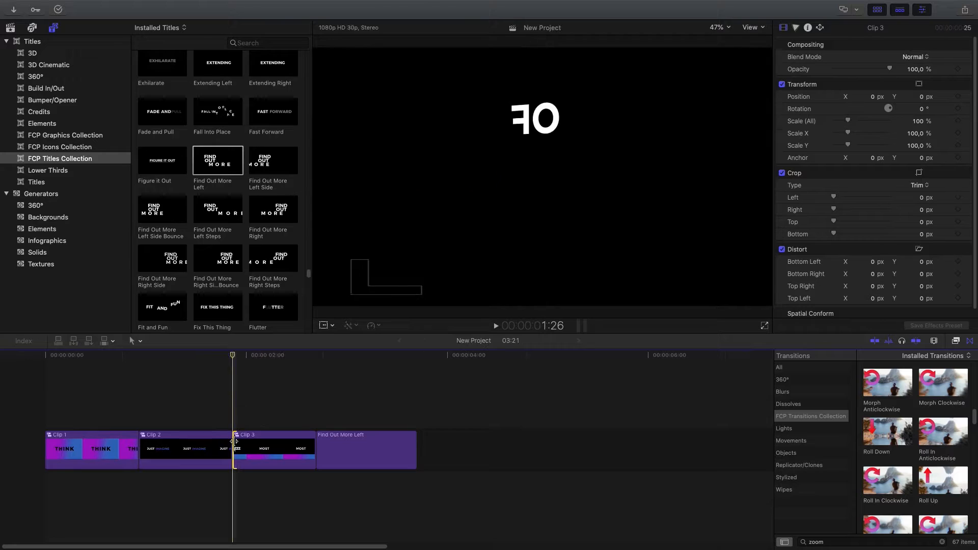
pyautogui.press('space')
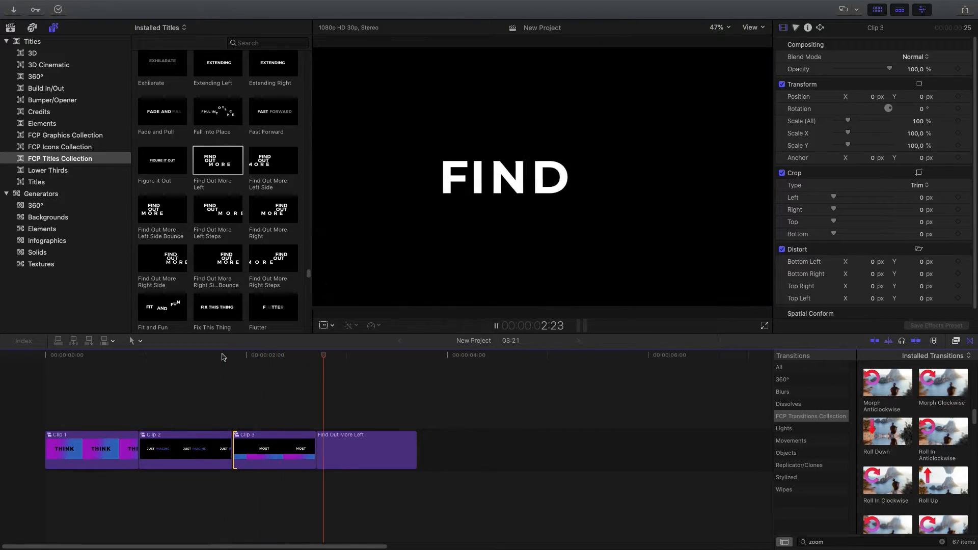
pyautogui.press('space')
pyautogui.press('space')
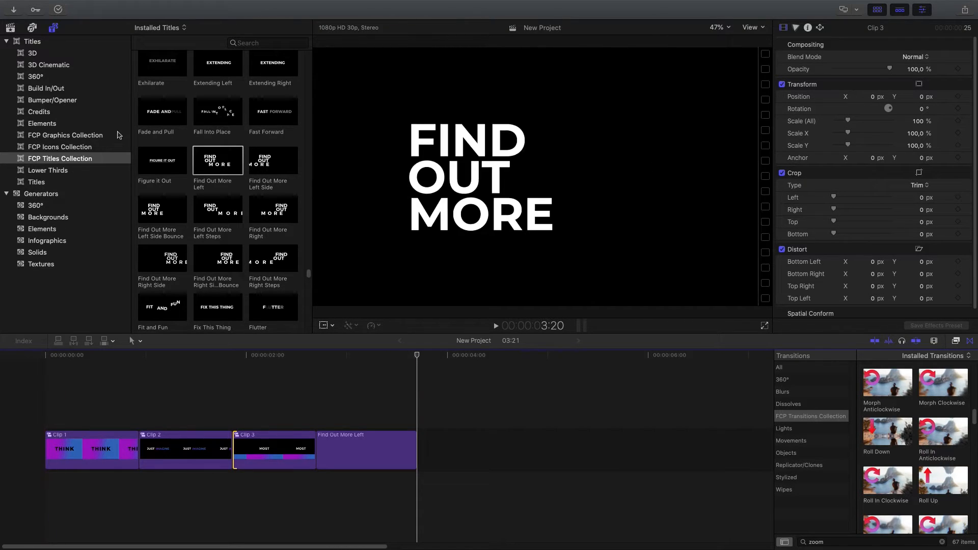
# Step: Add the Spacebars background from the FCP Graphics Collection beneath the titles, starting at the beginning of the sequence
pyautogui.click(94, 138)
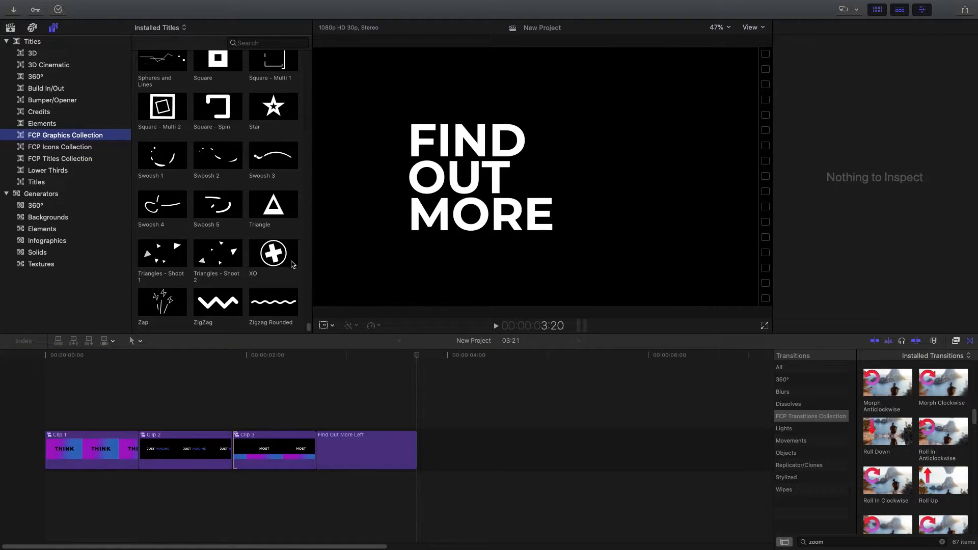
pyautogui.moveTo(308, 330); pyautogui.dragTo(308, 181)
pyautogui.moveTo(273, 355)
pyautogui.mouseDown()
pyautogui.moveTo(243, 355)
pyautogui.moveTo(276, 356)
pyautogui.moveTo(265, 355)
pyautogui.mouseUp()
pyautogui.moveTo(307, 184); pyautogui.dragTo(308, 140)
pyautogui.moveTo(273, 181); pyautogui.dragTo(57, 472)
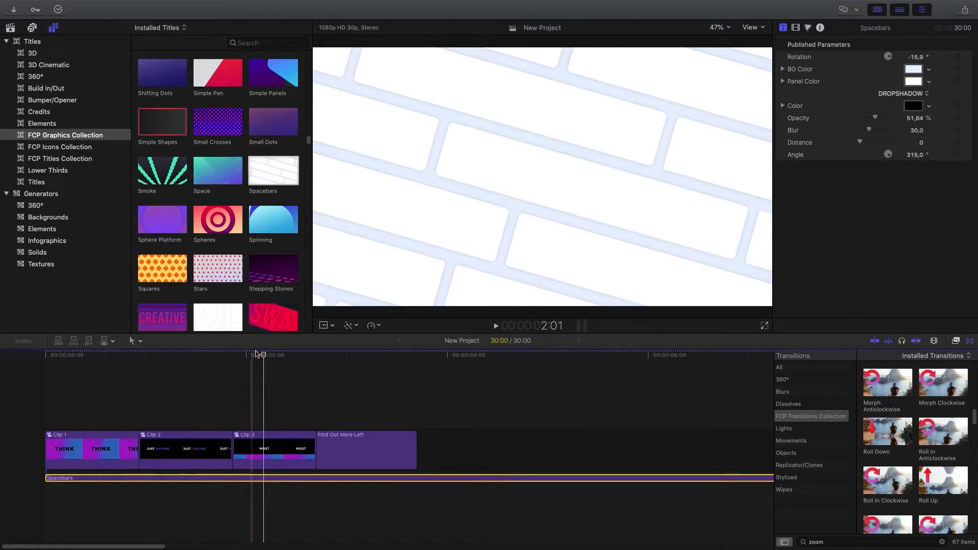
# Step: Set the Spacebars panel color to dark navy with red 10, green 24 and blue 43
pyautogui.moveTo(262, 355); pyautogui.dragTo(184, 358)
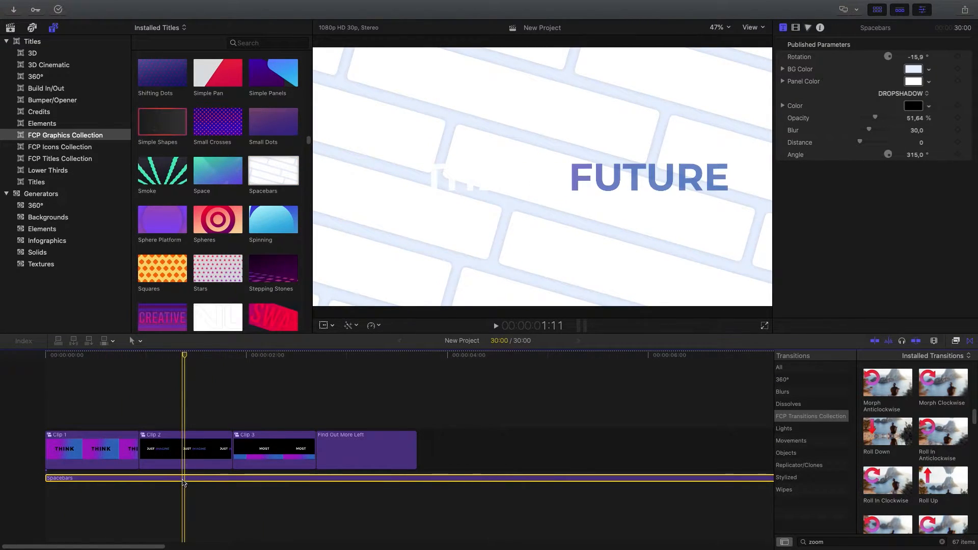
pyautogui.click(913, 82)
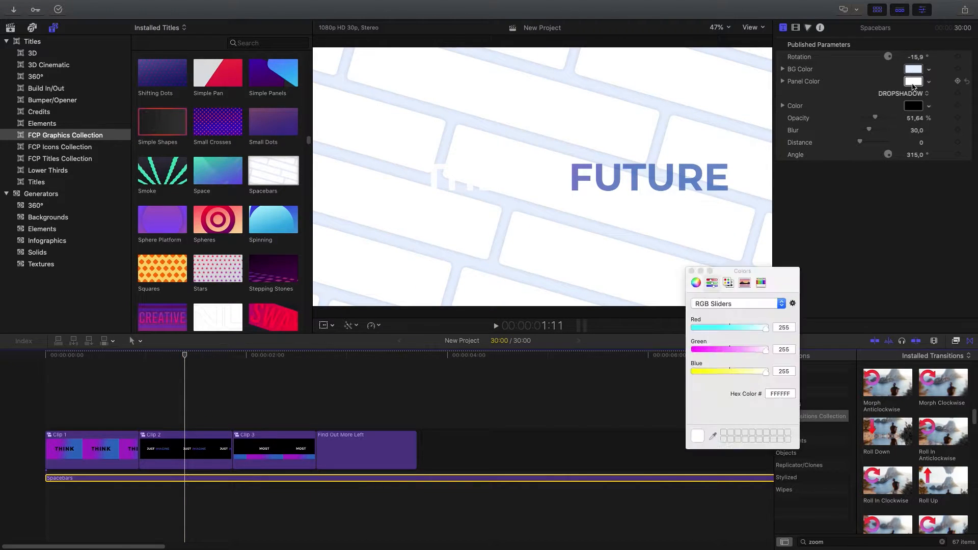
pyautogui.click(697, 329)
pyautogui.click(702, 351)
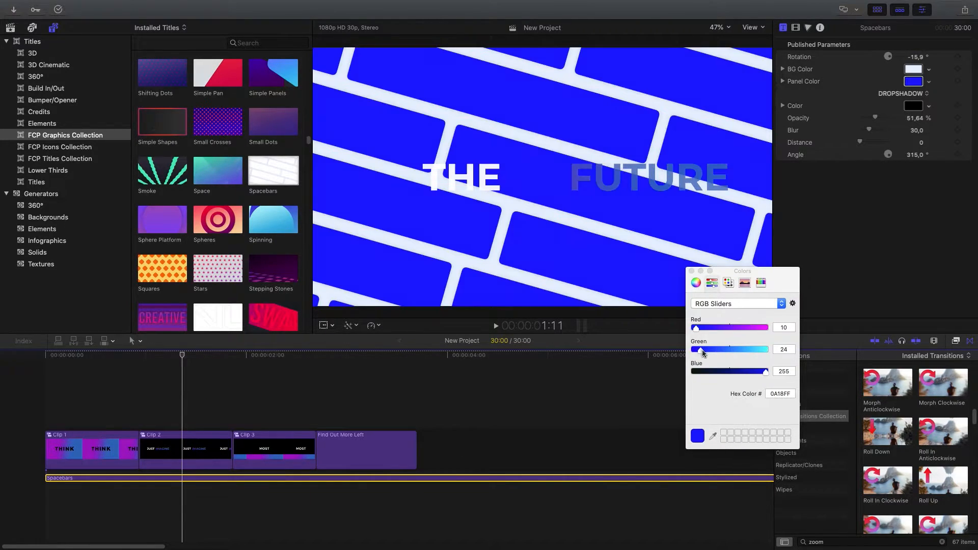
pyautogui.click(706, 372)
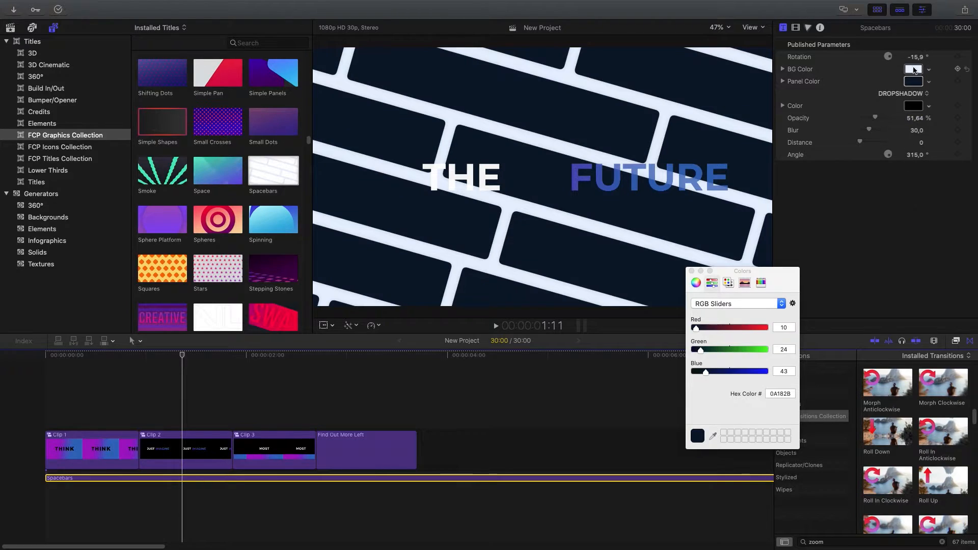
# Step: Set the Spacebars background color to dark purple with red 38, green 32 and blue 80
pyautogui.click(914, 69)
pyautogui.click(705, 329)
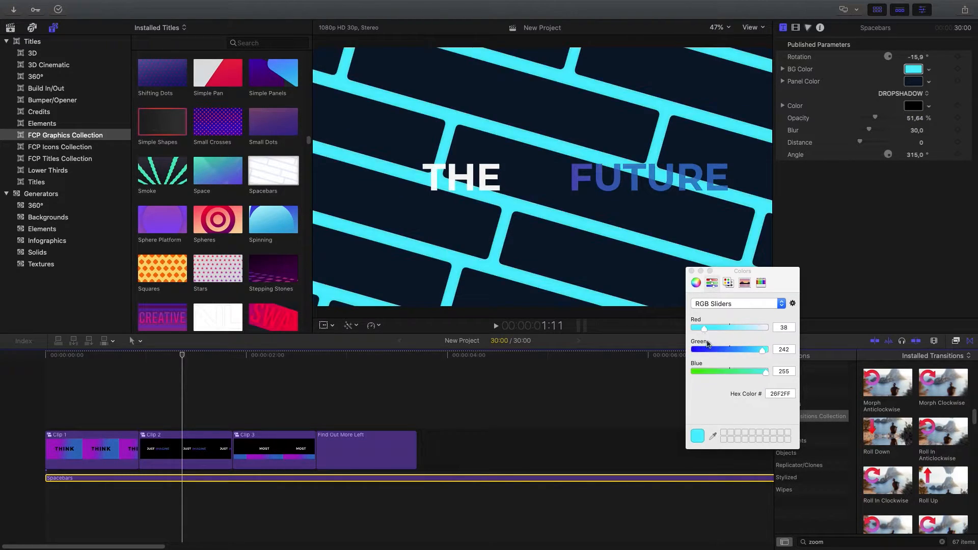
pyautogui.click(703, 350)
pyautogui.click(711, 372)
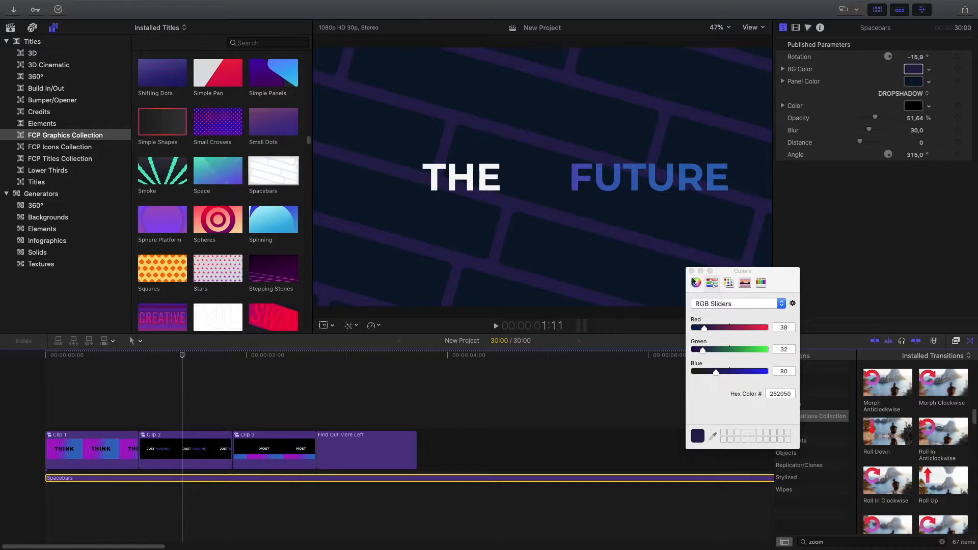
pyautogui.click(692, 271)
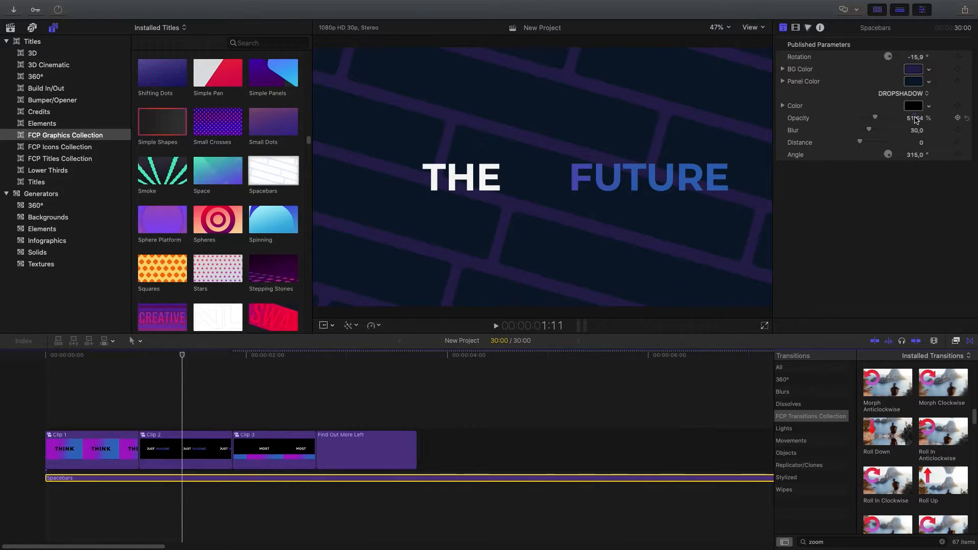
# Step: Set the Spacebars drop shadow to 100% opacity and 11 blur, and play back the sequence
pyautogui.moveTo(915, 120); pyautogui.dragTo(917, 124)
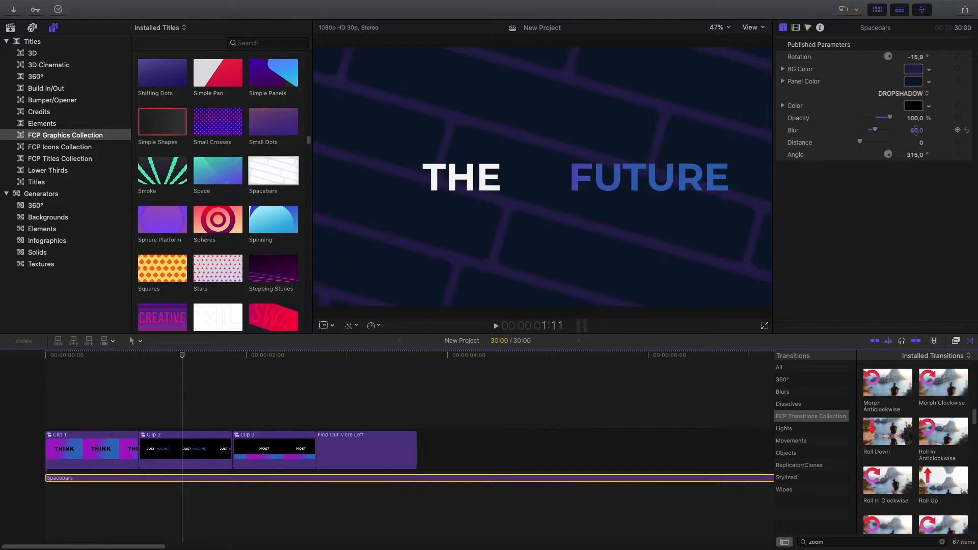
pyautogui.moveTo(916, 130); pyautogui.dragTo(916, 148)
pyautogui.moveTo(96, 356); pyautogui.dragTo(45, 357)
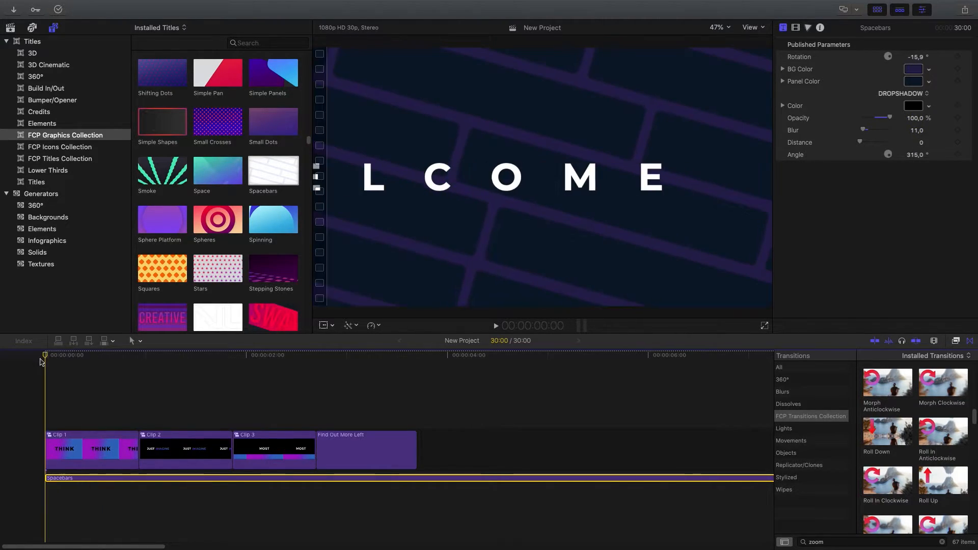
pyautogui.press('space')
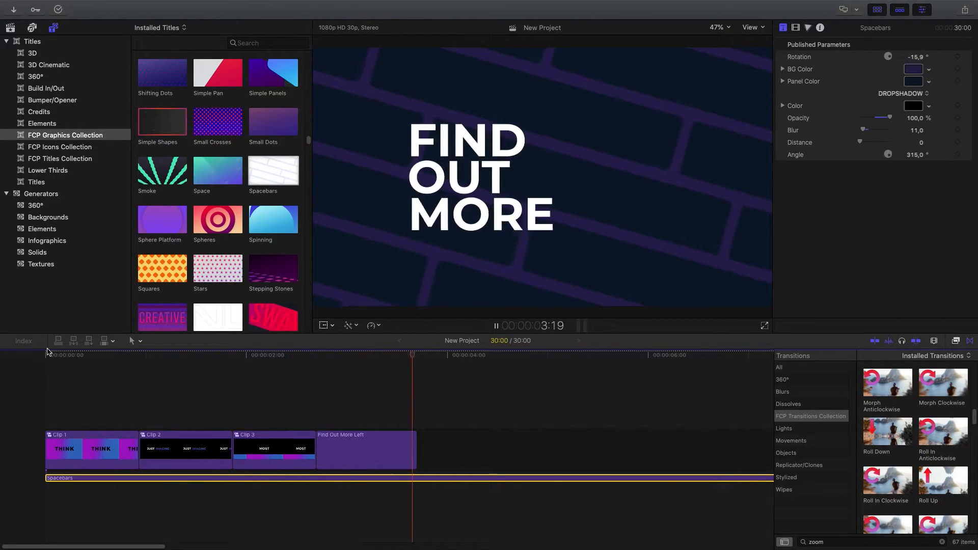
pyautogui.press('space')
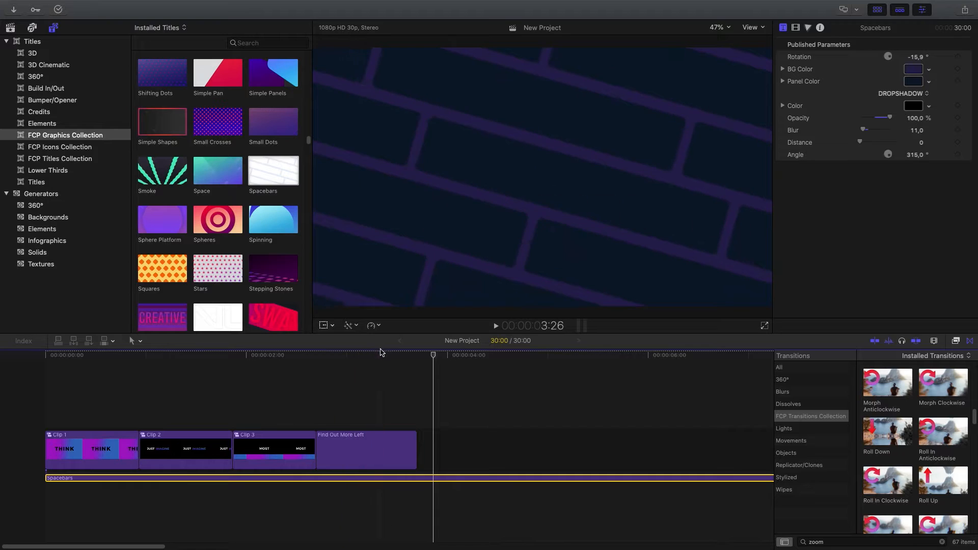
# Step: Try trimming the end of the Spacebars background to a length of 3:21, matching the titles, and undo the trim
pyautogui.click(308, 356)
pyautogui.moveTo(309, 357); pyautogui.dragTo(325, 356)
pyautogui.press('super+minus')
pyautogui.press('super+minus')
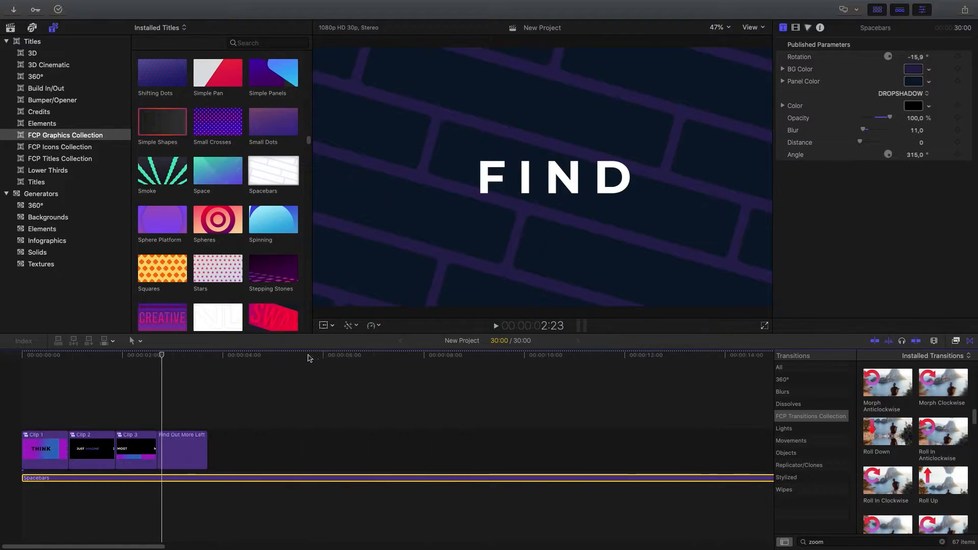
pyautogui.press('super+minus')
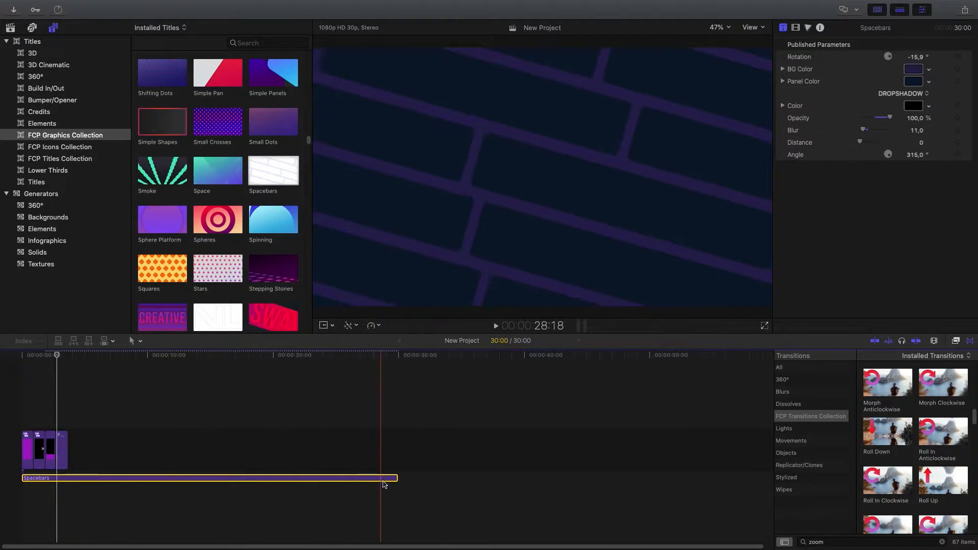
pyautogui.moveTo(398, 480); pyautogui.dragTo(65, 457)
pyautogui.press('Home')
pyautogui.press('space')
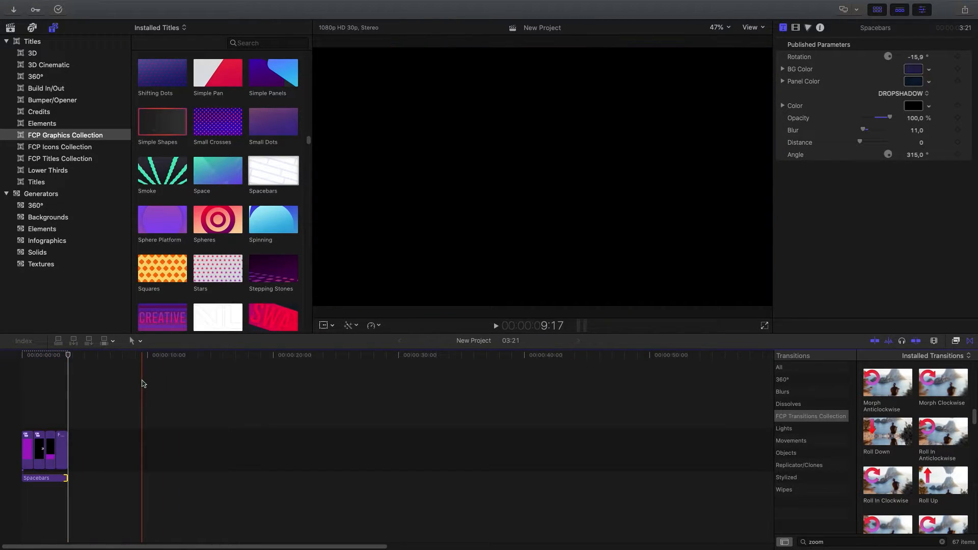
pyautogui.press('super+z')
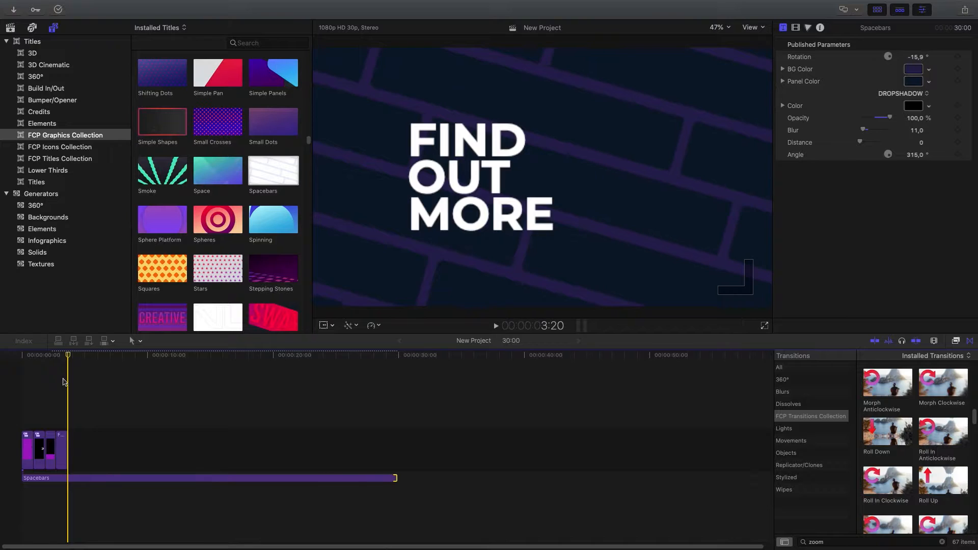
# Step: Turn the Spacebars background clip into a compound clip named Stomp BG
pyautogui.click(55, 486)
pyautogui.rightClick(51, 483)
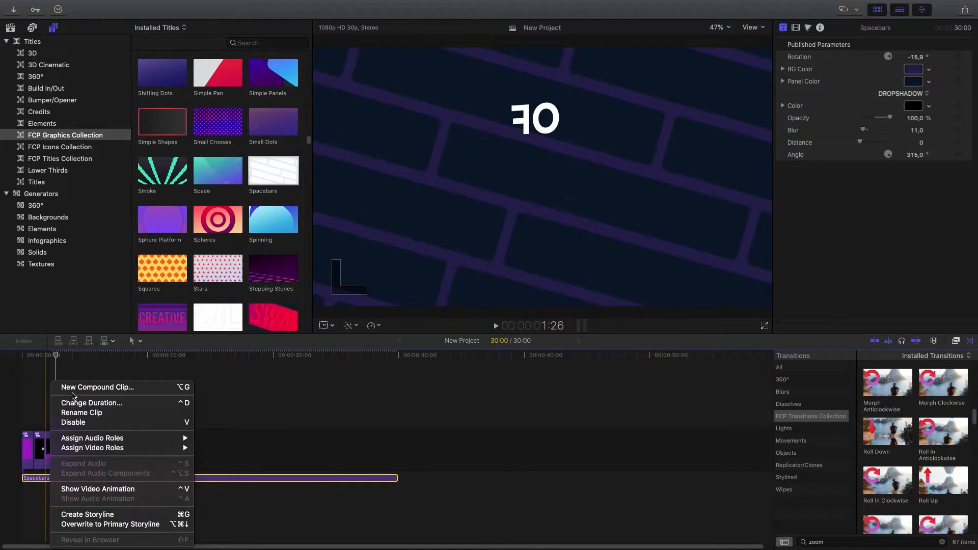
pyautogui.click(79, 389)
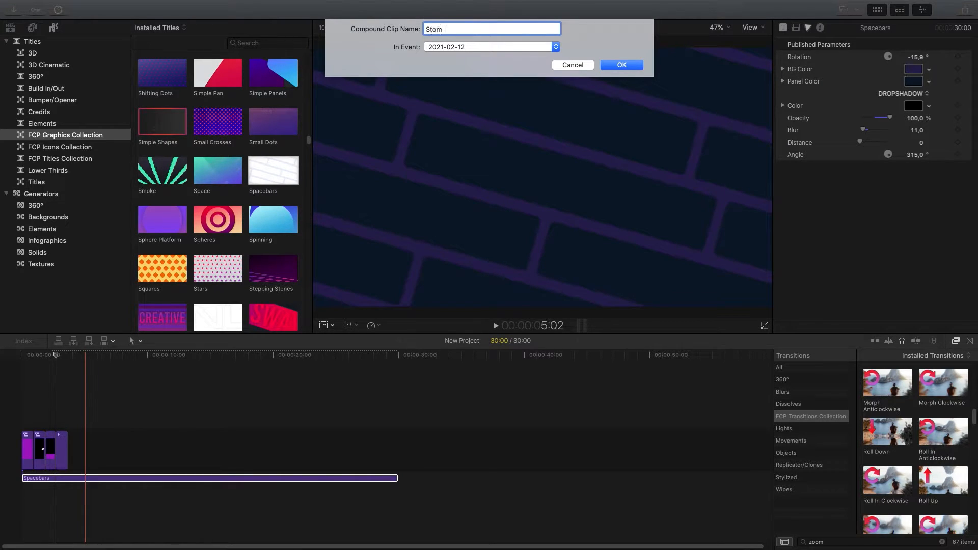
pyautogui.write('Stomp BG')
pyautogui.press('Return')
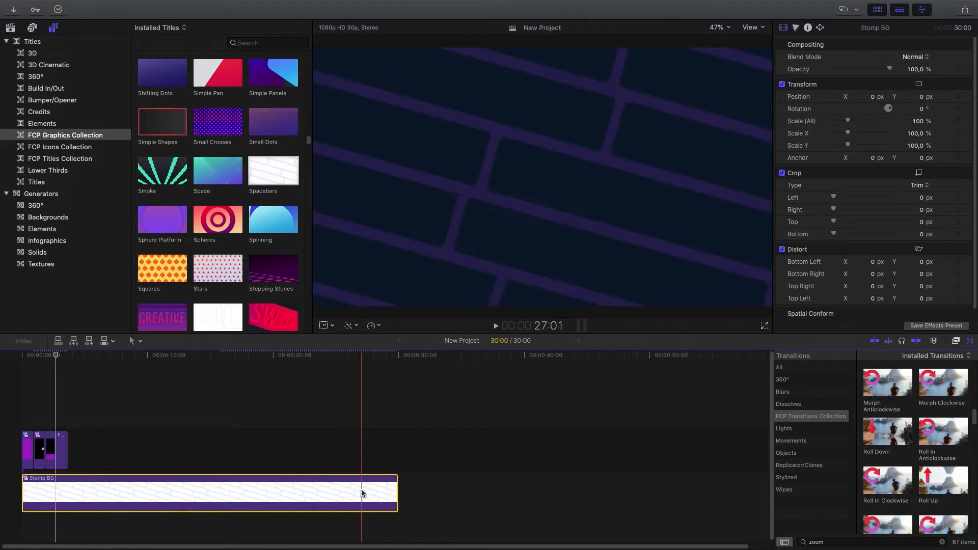
# Step: Trim the end of Stomp BG to a length of 3:21 so it matches the titles, and play the sequence from the start
pyautogui.moveTo(397, 492); pyautogui.dragTo(66, 486)
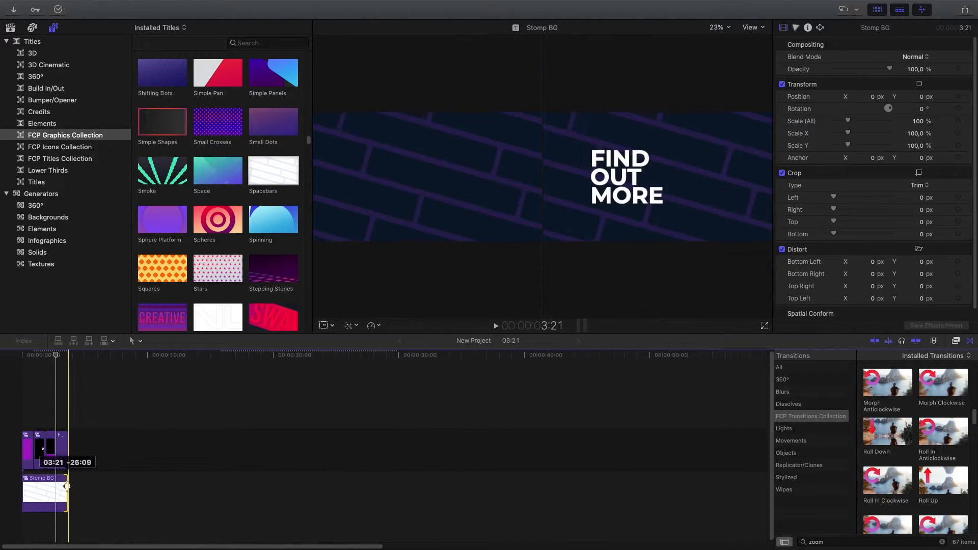
pyautogui.moveTo(45, 360); pyautogui.dragTo(22, 361)
pyautogui.press('space')
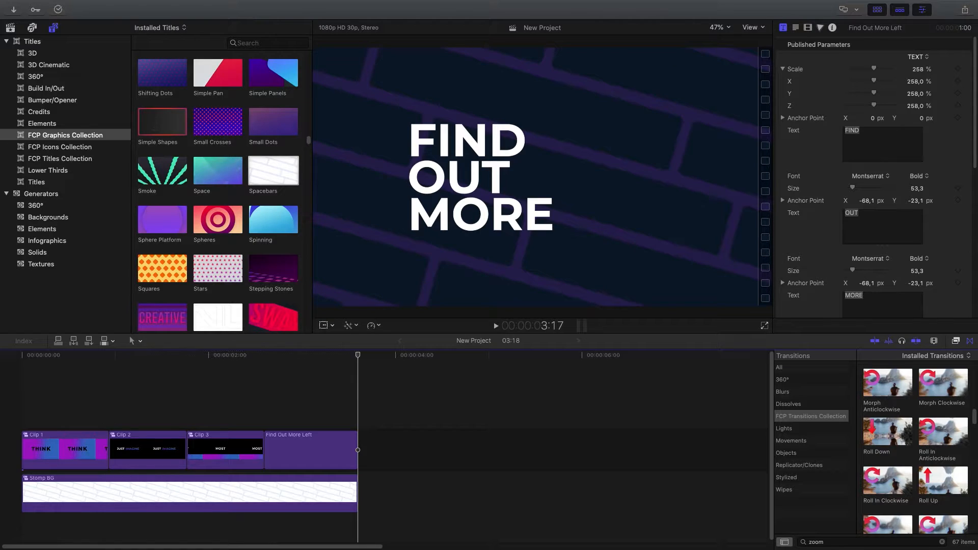
# Step: Clear all clips from the timeline and add the Music icon from the FCP Icons Collection at the start
pyautogui.moveTo(394, 412); pyautogui.dragTo(12, 522)
pyautogui.press('Delete')
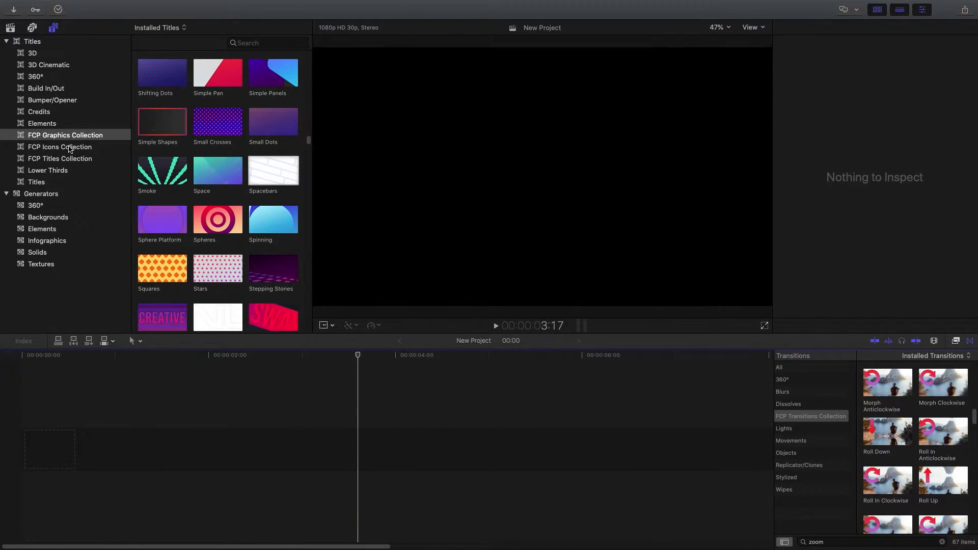
pyautogui.click(66, 148)
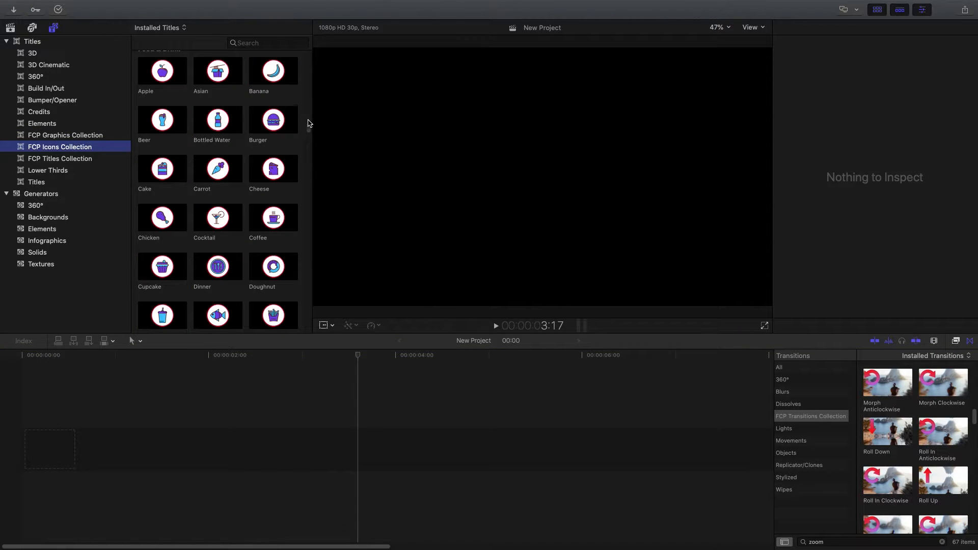
pyautogui.moveTo(310, 128)
pyautogui.mouseDown()
pyautogui.moveTo(311, 95)
pyautogui.moveTo(309, 125)
pyautogui.mouseUp()
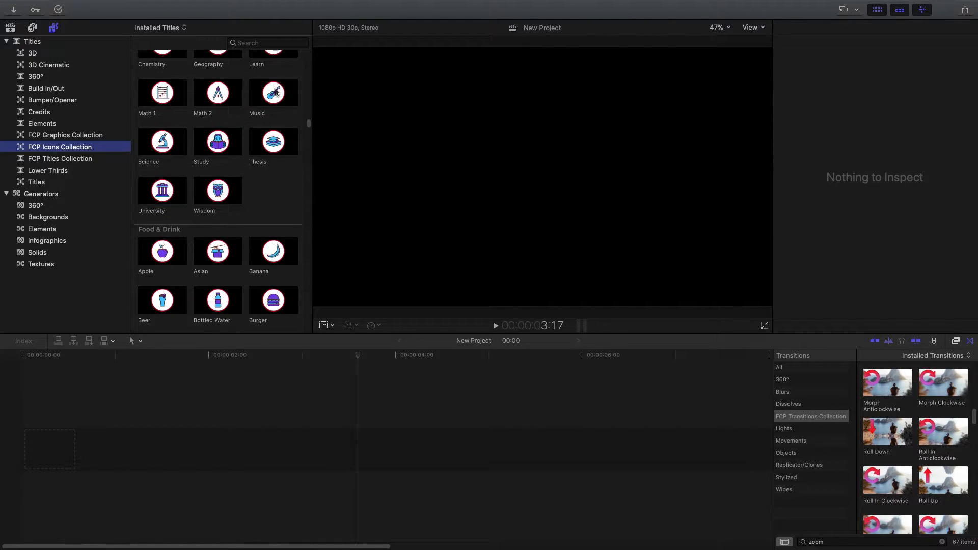
pyautogui.moveTo(275, 92); pyautogui.dragTo(30, 448)
pyautogui.moveTo(31, 355); pyautogui.dragTo(94, 355)
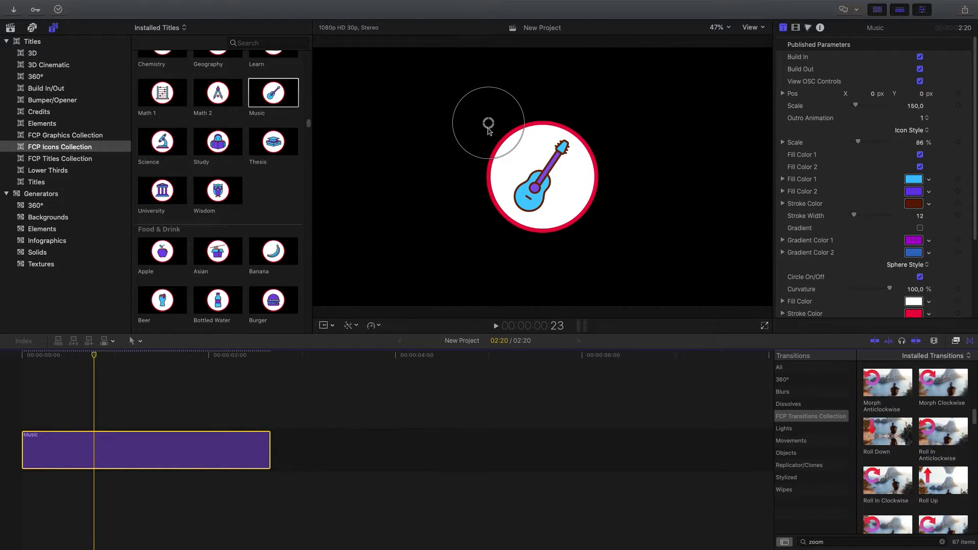
# Step: Resize the Music icon with its on-screen control to a scale of about 204 and scrub through its animation
pyautogui.moveTo(489, 132); pyautogui.dragTo(703, 117)
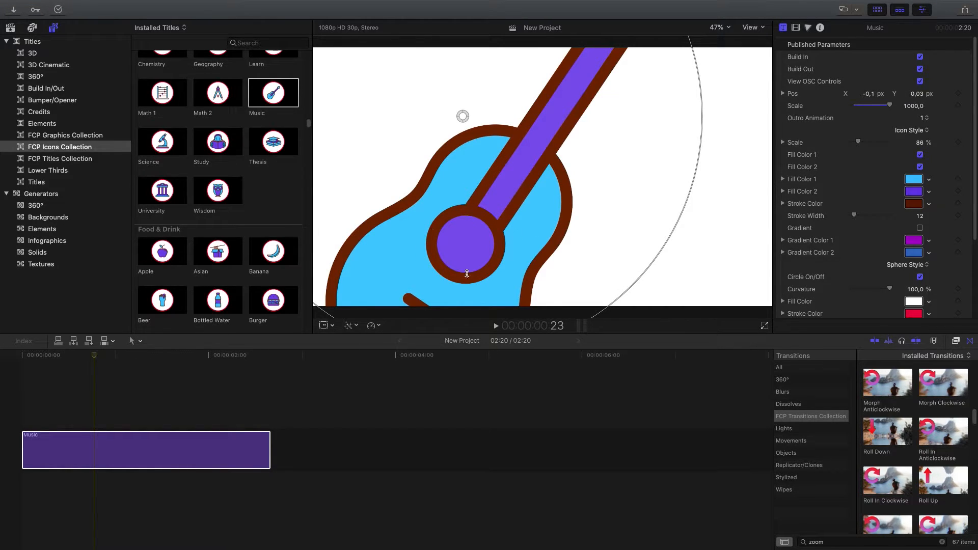
pyautogui.moveTo(701, 102); pyautogui.dragTo(468, 119)
pyautogui.click(112, 356)
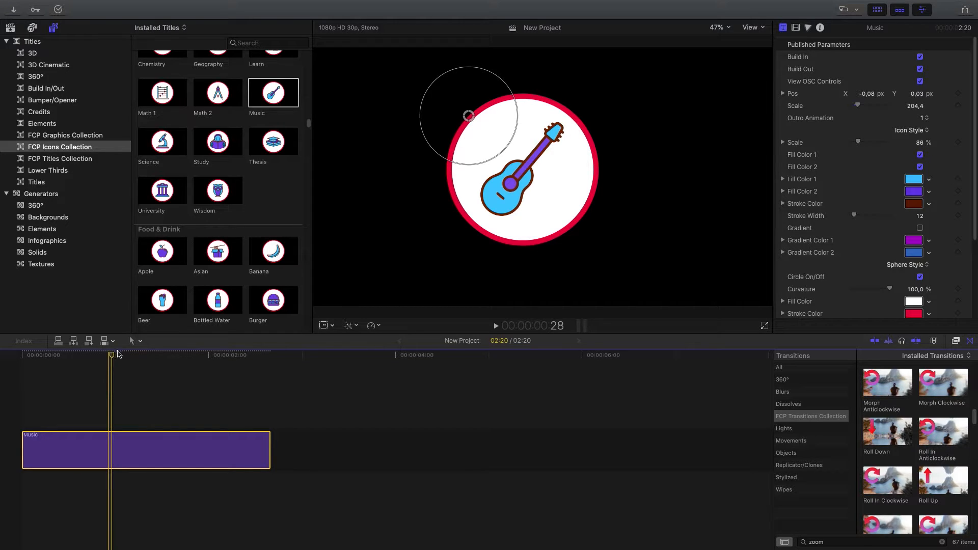
pyautogui.moveTo(112, 356); pyautogui.dragTo(143, 353)
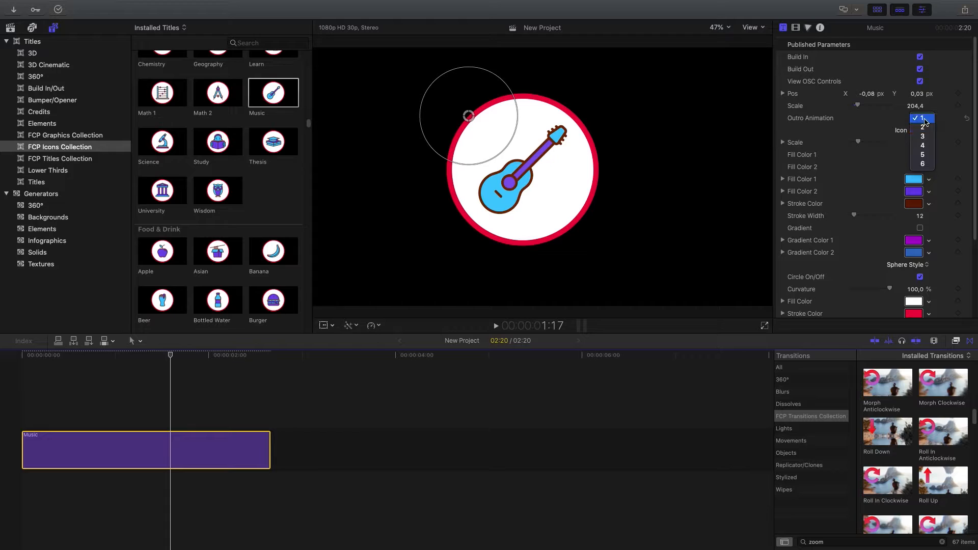
# Step: Preview the Music icon's outro animation 1, set the outro animation to 2 and play it back
pyautogui.click(925, 119)
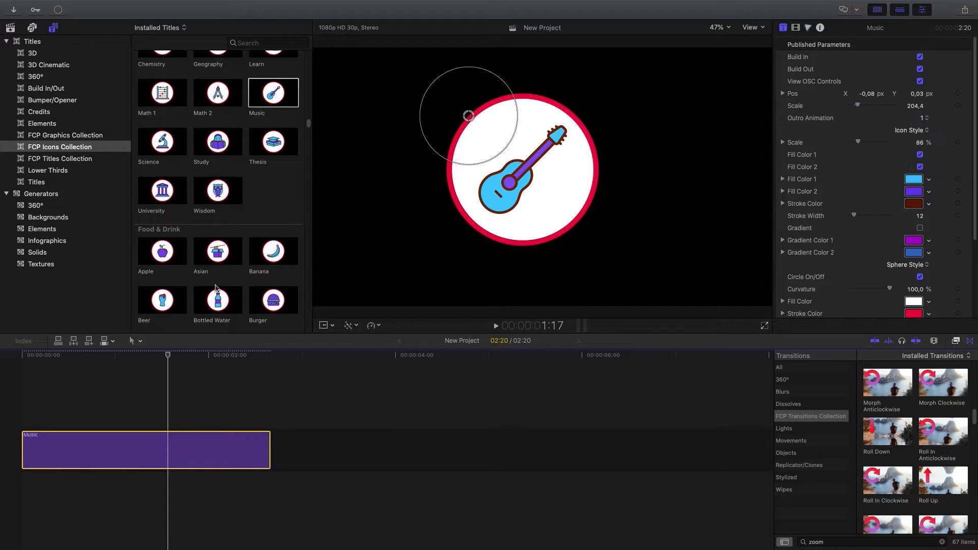
pyautogui.press('space')
pyautogui.click(204, 354)
pyautogui.press('space')
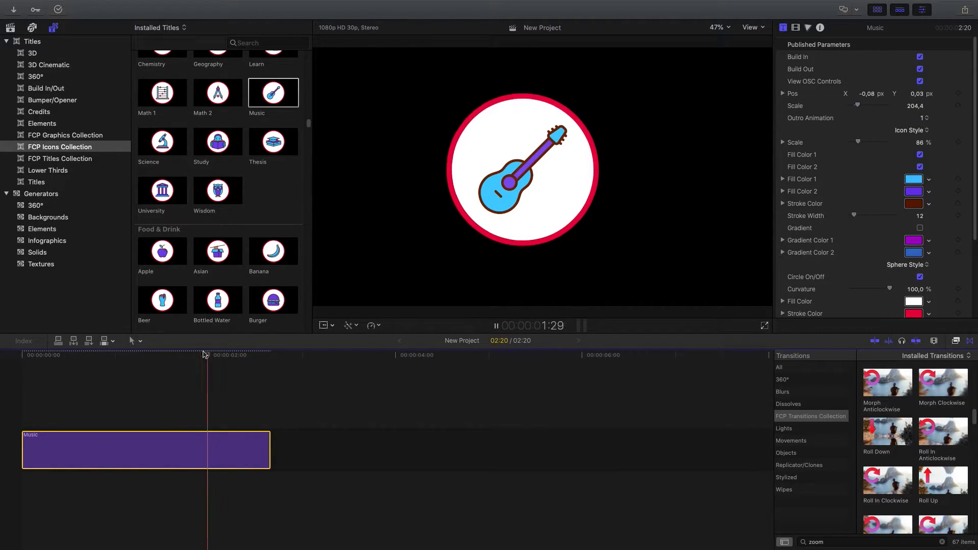
pyautogui.click(204, 354)
pyautogui.press('space')
pyautogui.press('space')
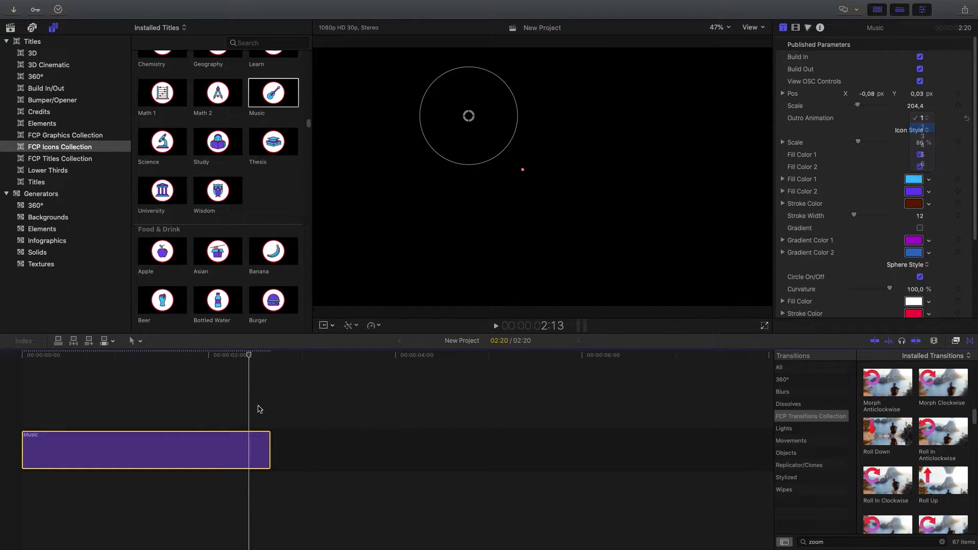
pyautogui.press('space')
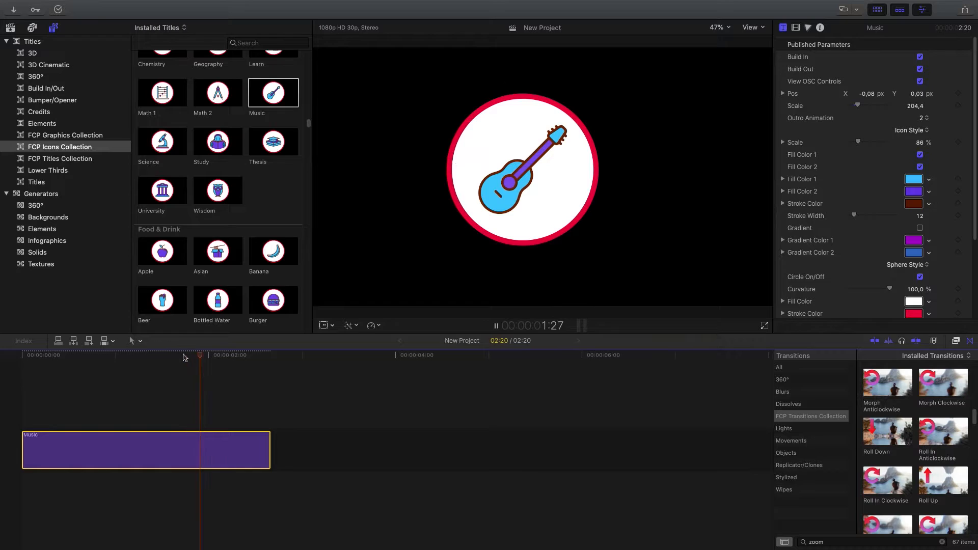
# Step: Set the Music icon's outro animation to 3 and preview the end of the clip
pyautogui.click(922, 118)
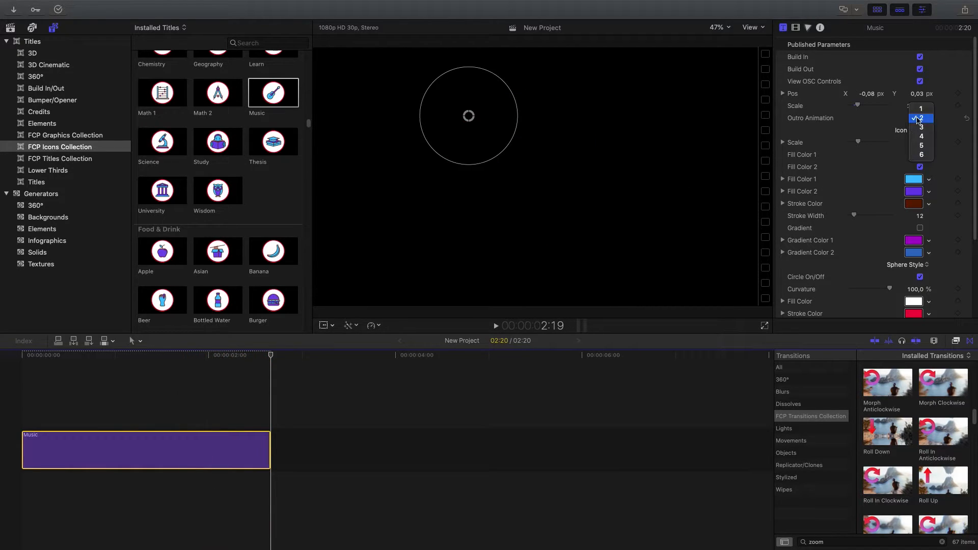
pyautogui.click(920, 127)
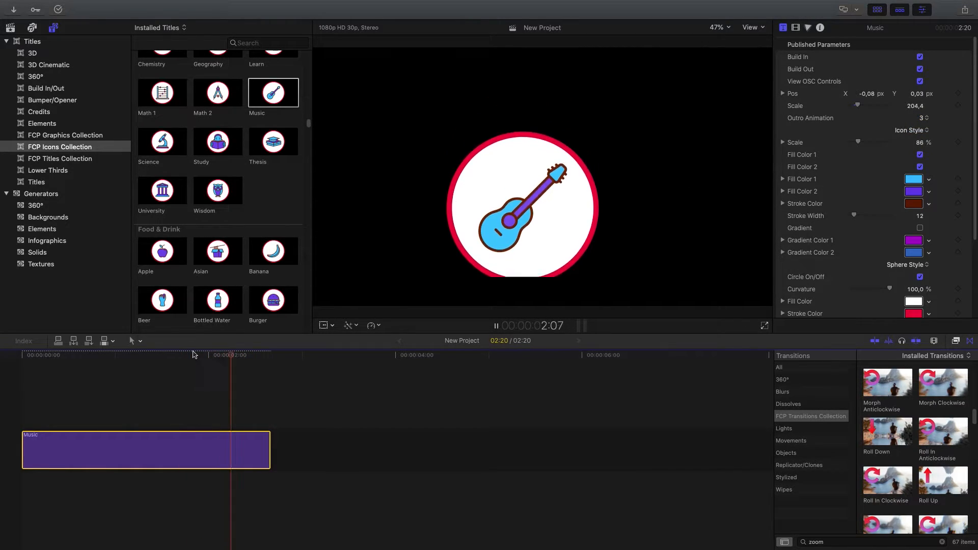
pyautogui.click(233, 355)
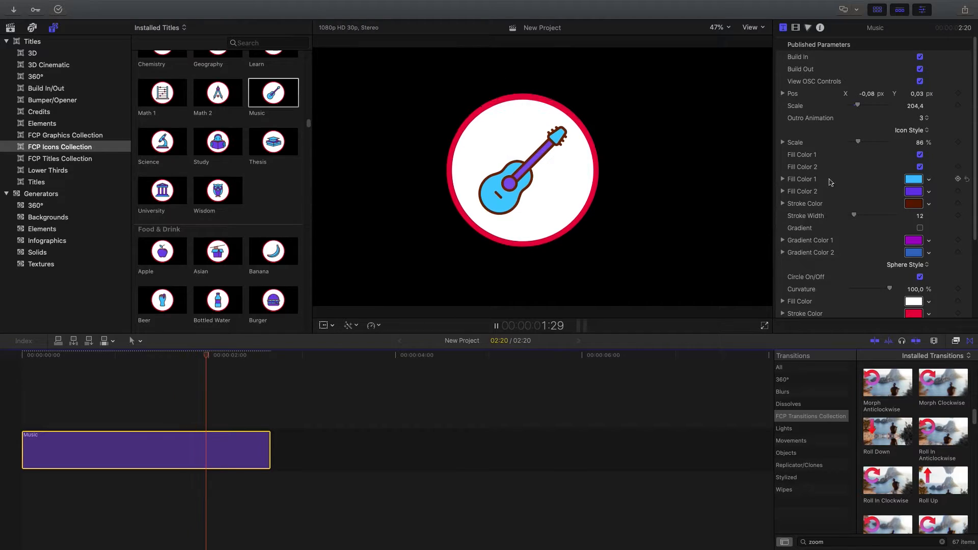
# Step: Set the Music icon's outro animation to 4 and preview the end of the clip
pyautogui.click(922, 118)
pyautogui.press('Return')
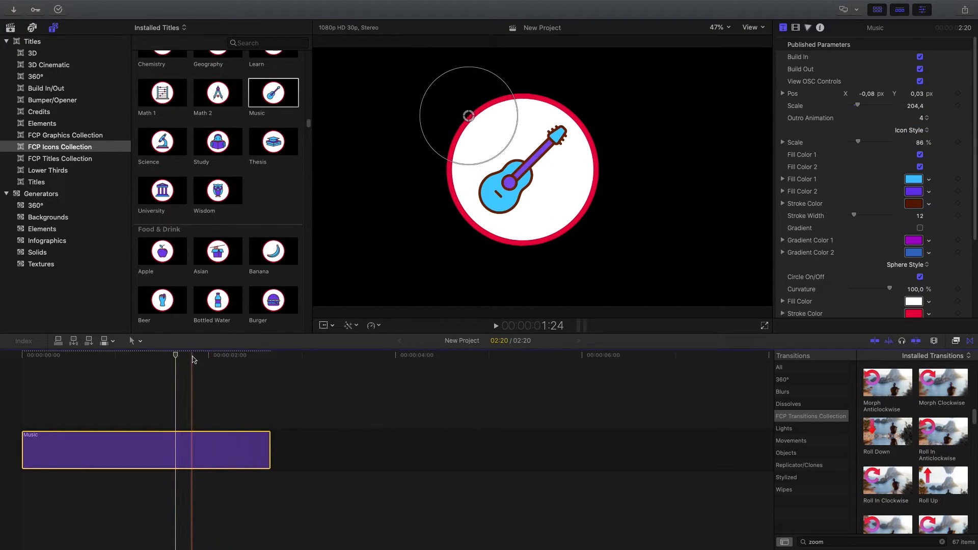
pyautogui.press('space')
pyautogui.press('space')
# Step: Set the Music icon's outro animation to 5 and preview it up to the clip's end
pyautogui.click(926, 118)
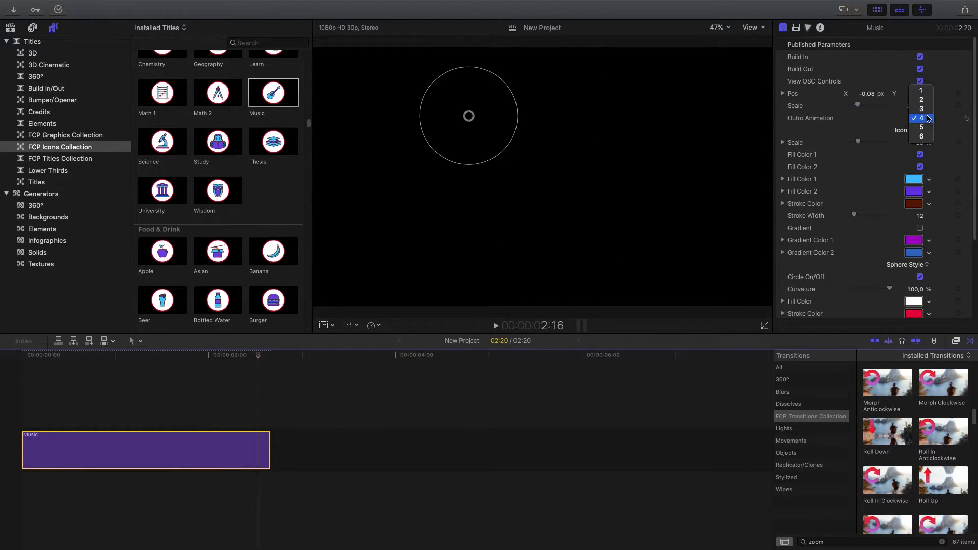
pyautogui.press('Return')
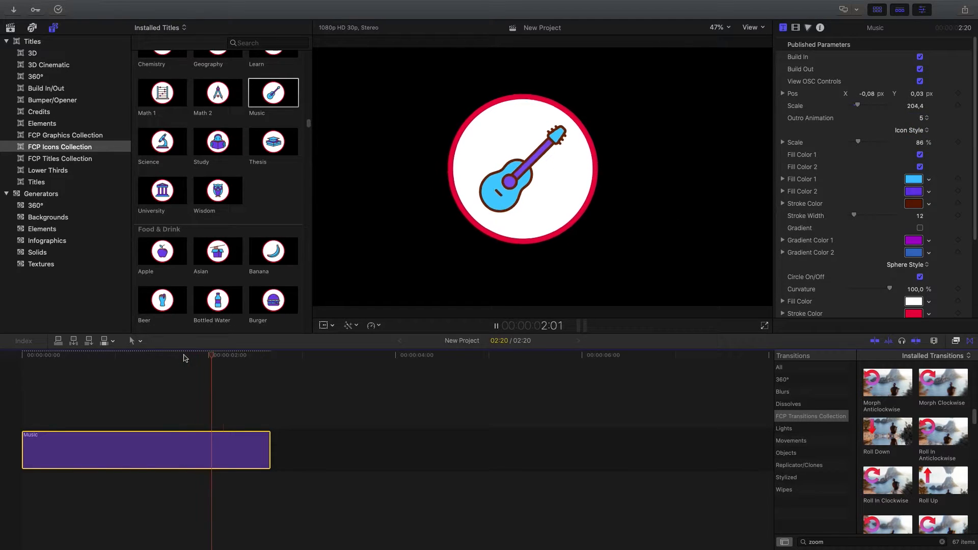
pyautogui.press('space')
pyautogui.moveTo(184, 358); pyautogui.dragTo(274, 350)
pyautogui.moveTo(352, 351); pyautogui.dragTo(270, 355)
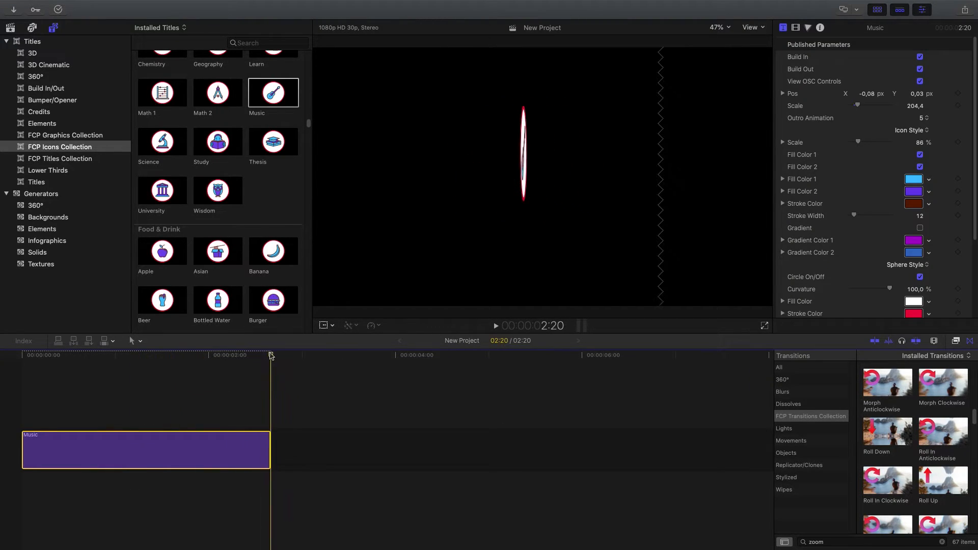
# Step: Paste a copy of the Music clip after the first, preview the transition between the two, and delete the copy
pyautogui.press('super+v')
pyautogui.click(231, 358)
pyautogui.press('space')
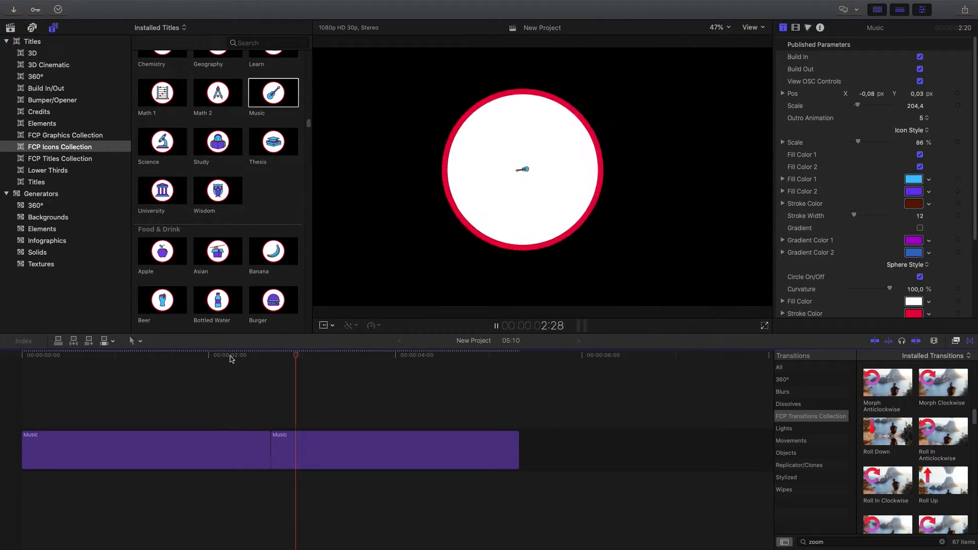
pyautogui.click(230, 357)
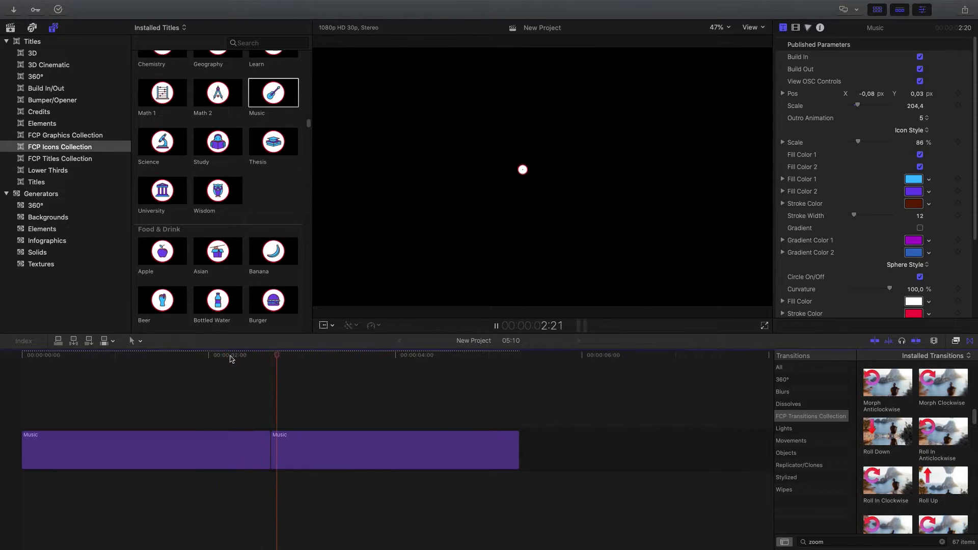
pyautogui.press('space')
pyautogui.click(342, 443)
pyautogui.press('Delete')
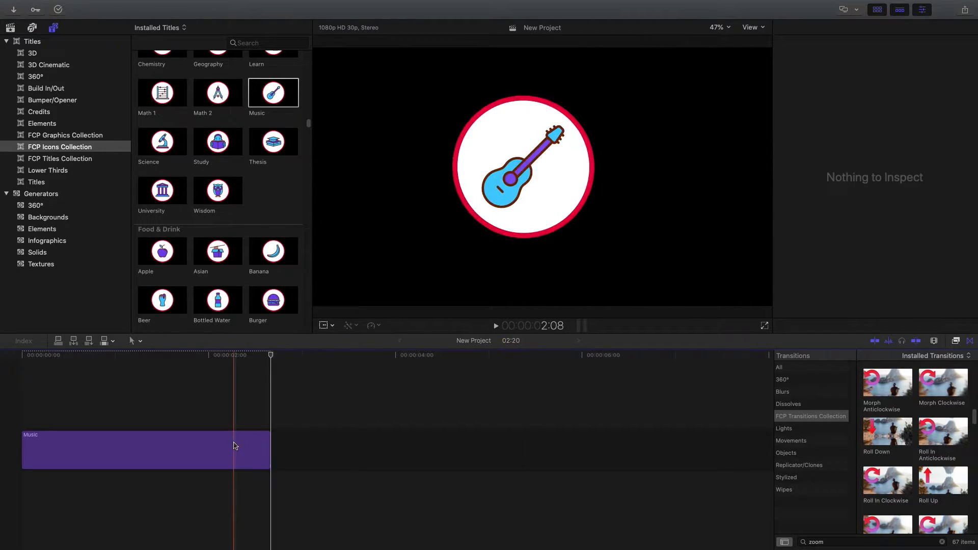
# Step: Set the Music icon's outro animation to 6, preview it, and return the outro animation to 1
pyautogui.click(234, 449)
pyautogui.click(923, 117)
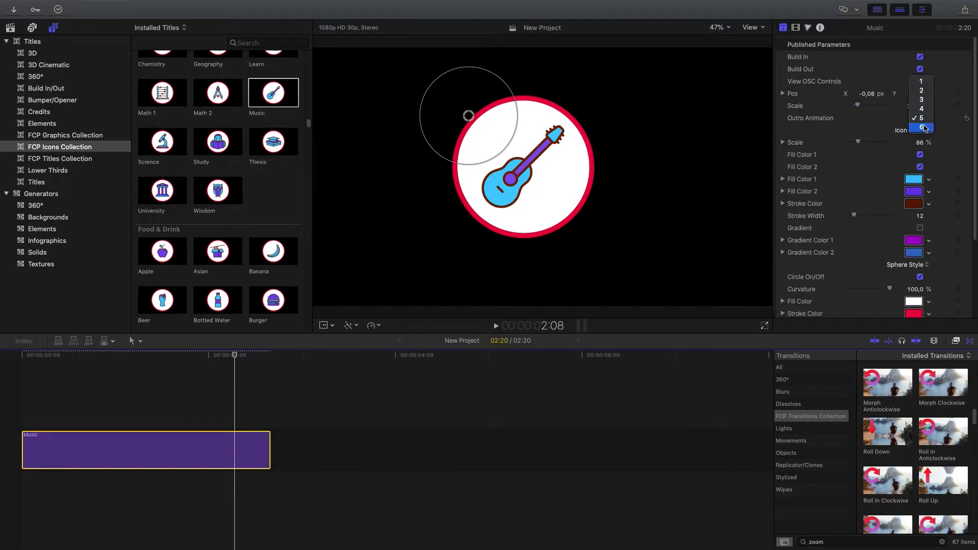
pyautogui.press('Return')
pyautogui.press('space')
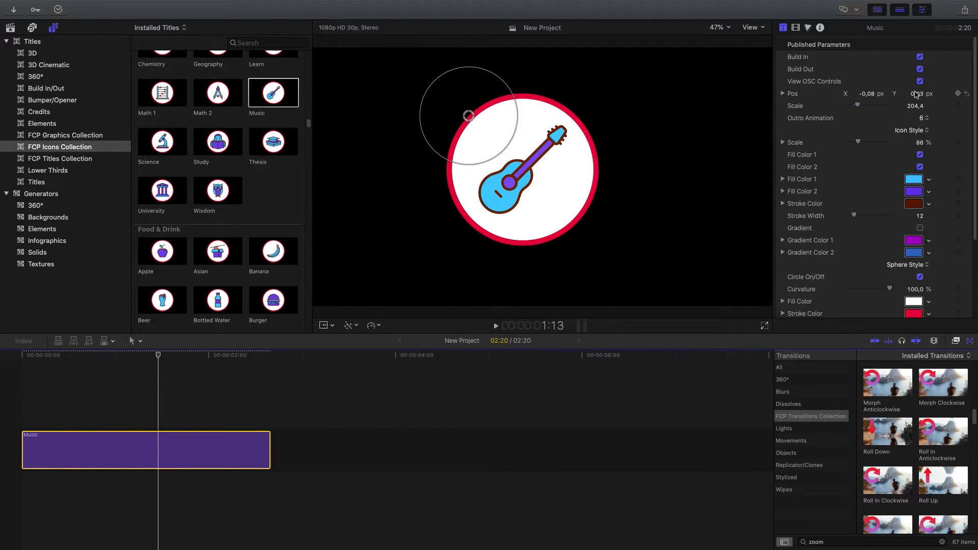
pyautogui.click(923, 118)
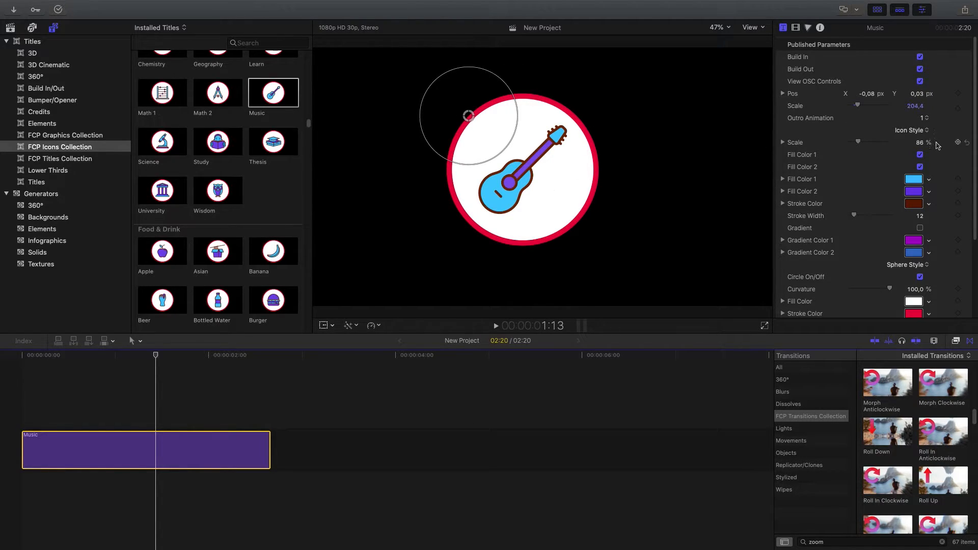
# Step: Toggle the Music icon's Fill Color 1 and Fill Color 2 off and back on to compare the looks
pyautogui.moveTo(921, 146)
pyautogui.mouseDown()
pyautogui.moveTo(907, 146)
pyautogui.moveTo(923, 146)
pyautogui.mouseUp()
pyautogui.click(920, 167)
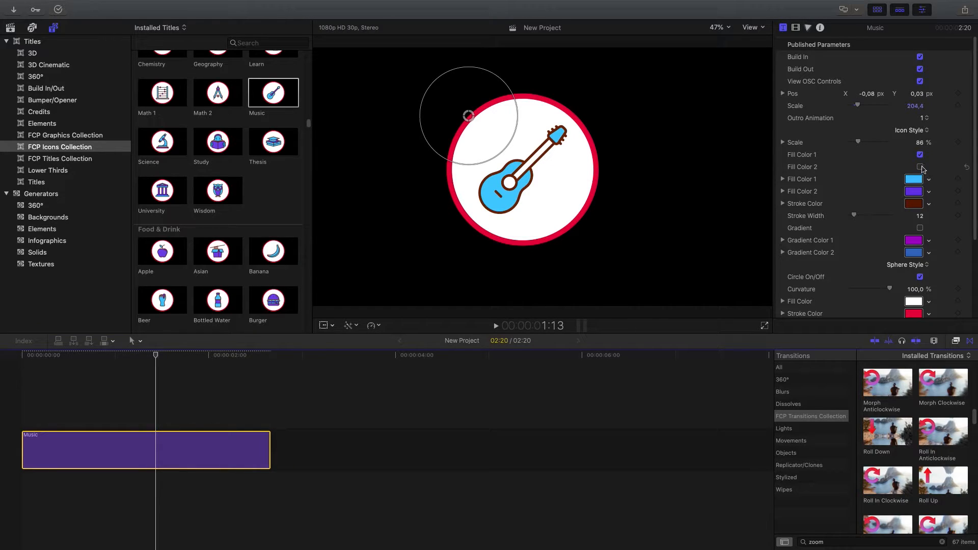
pyautogui.click(920, 167)
pyautogui.click(920, 155)
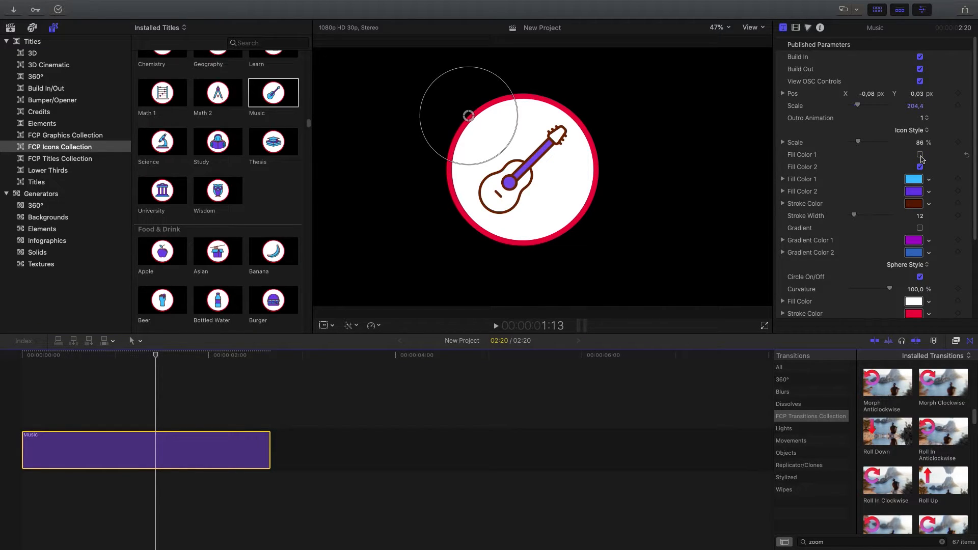
pyautogui.click(921, 168)
pyautogui.click(920, 167)
pyautogui.click(920, 154)
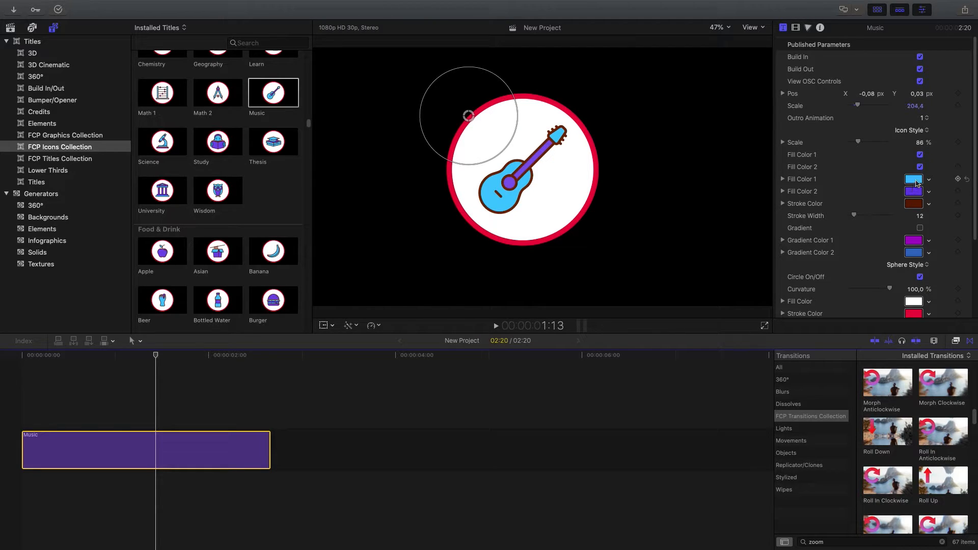
# Step: Recolor the guitar with a purple Fill Color 1 and a yellow Fill Color 2 of red 226, green 223 and blue 21
pyautogui.click(914, 179)
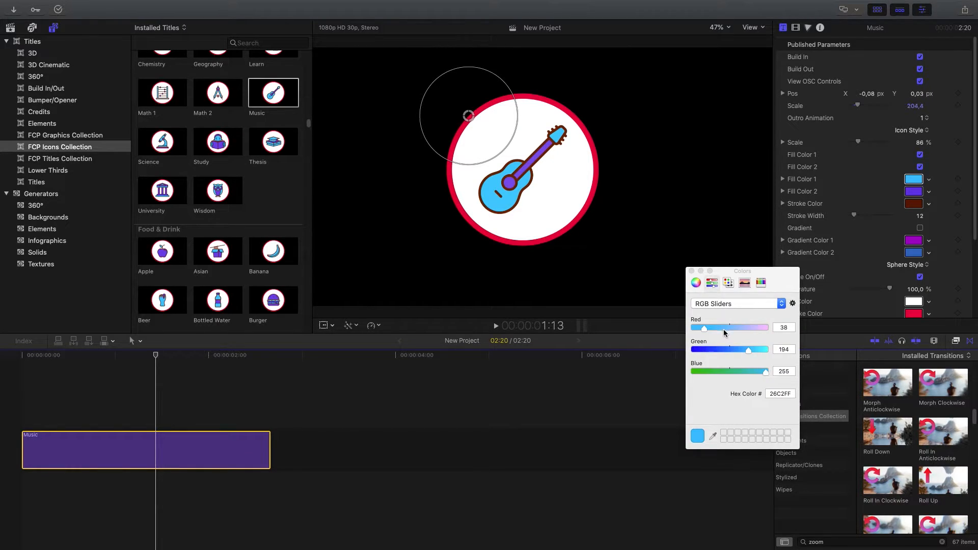
pyautogui.click(728, 327)
pyautogui.moveTo(726, 350)
pyautogui.mouseDown()
pyautogui.moveTo(709, 351)
pyautogui.moveTo(760, 328)
pyautogui.moveTo(746, 352)
pyautogui.moveTo(758, 350)
pyautogui.moveTo(698, 372)
pyautogui.mouseUp()
pyautogui.click(914, 191)
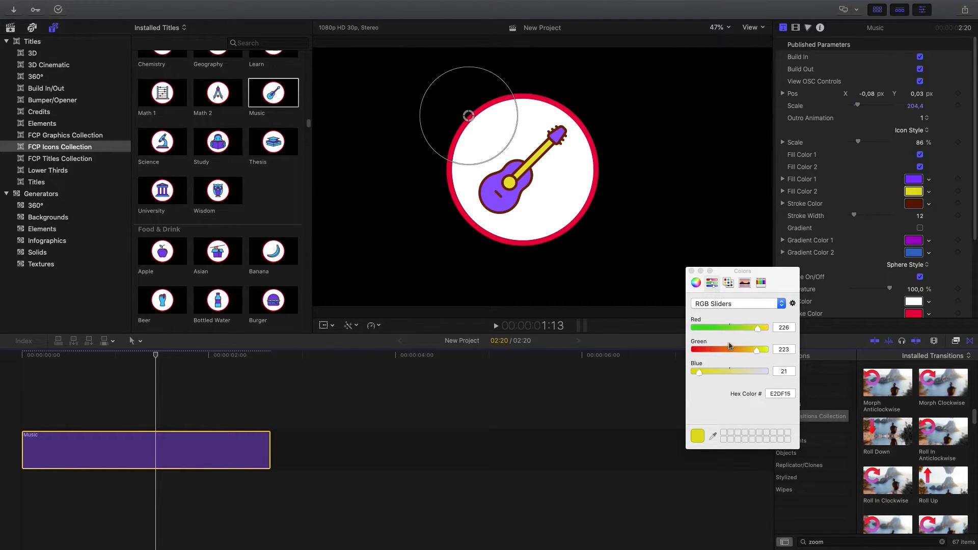
pyautogui.click(691, 271)
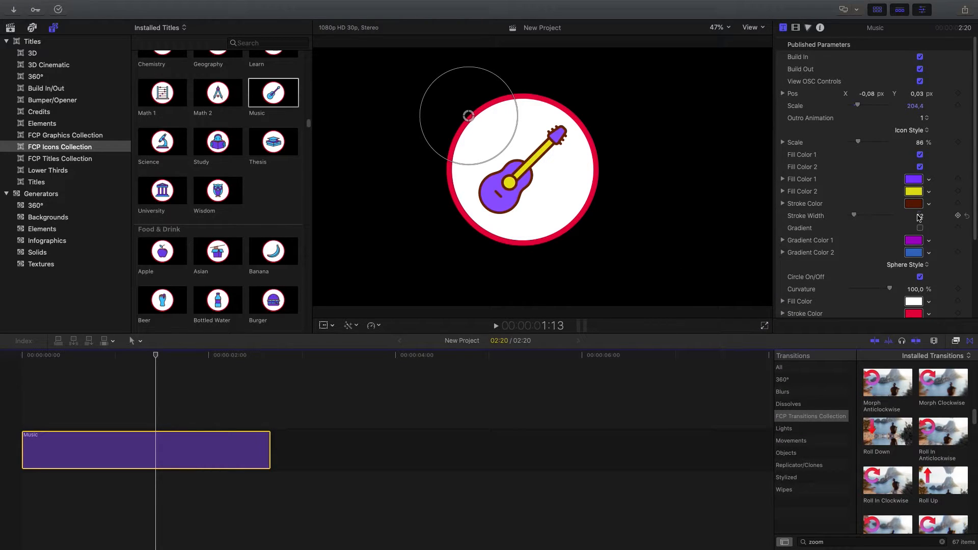
# Step: Restyle the guitar as a gradient outline: switch off both fill colors, enable Gradient and set the icon's Stroke Width to 19
pyautogui.moveTo(922, 218)
pyautogui.mouseDown()
pyautogui.moveTo(968, 211)
pyautogui.moveTo(907, 214)
pyautogui.moveTo(915, 214)
pyautogui.mouseUp()
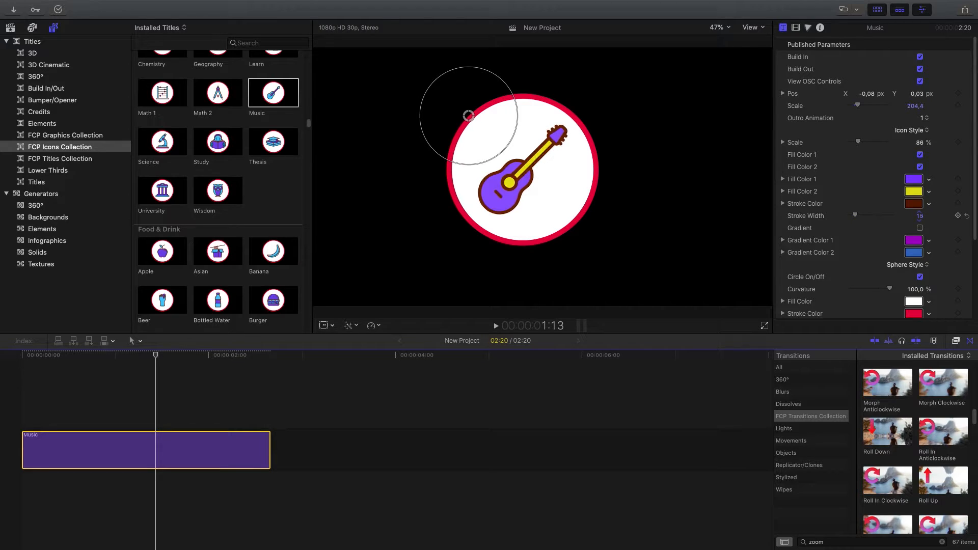
pyautogui.click(920, 155)
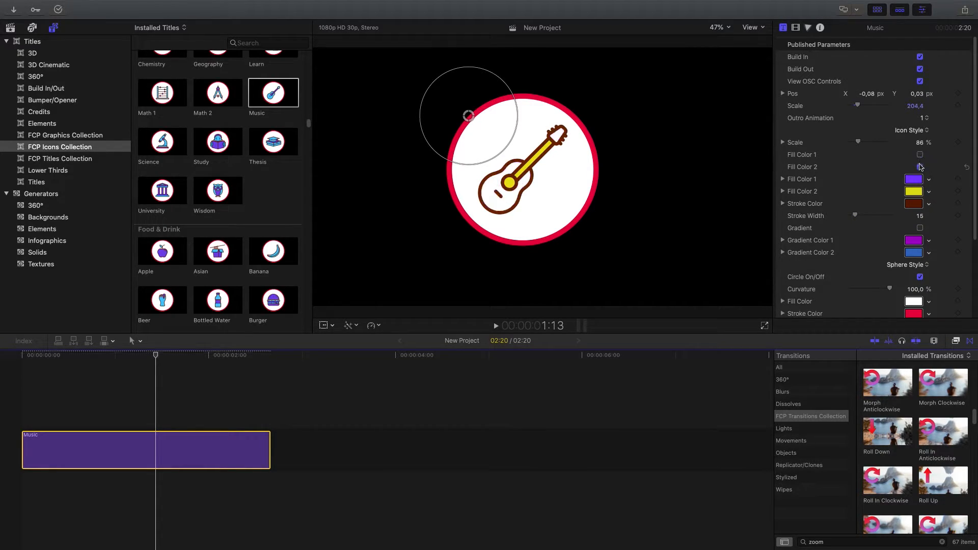
pyautogui.click(921, 167)
pyautogui.click(920, 228)
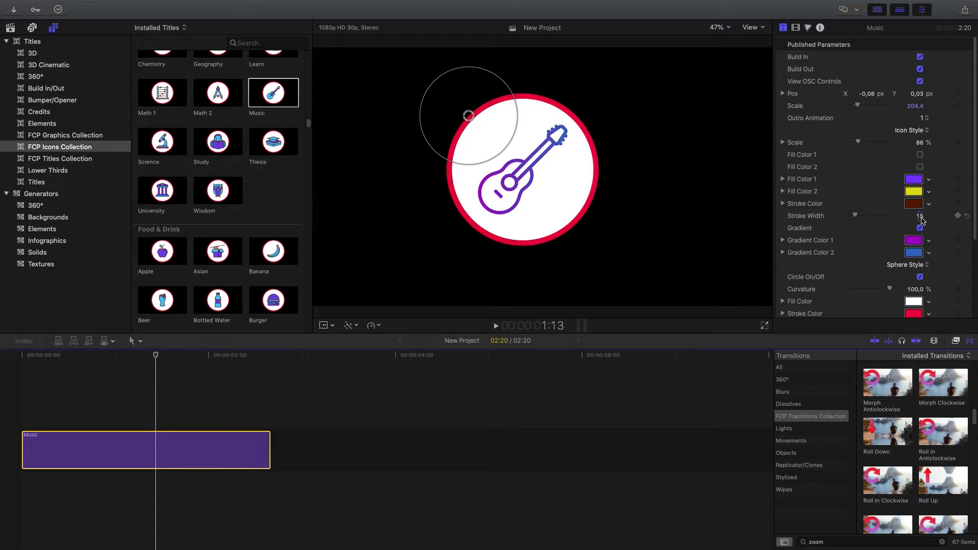
pyautogui.moveTo(923, 219); pyautogui.dragTo(927, 217)
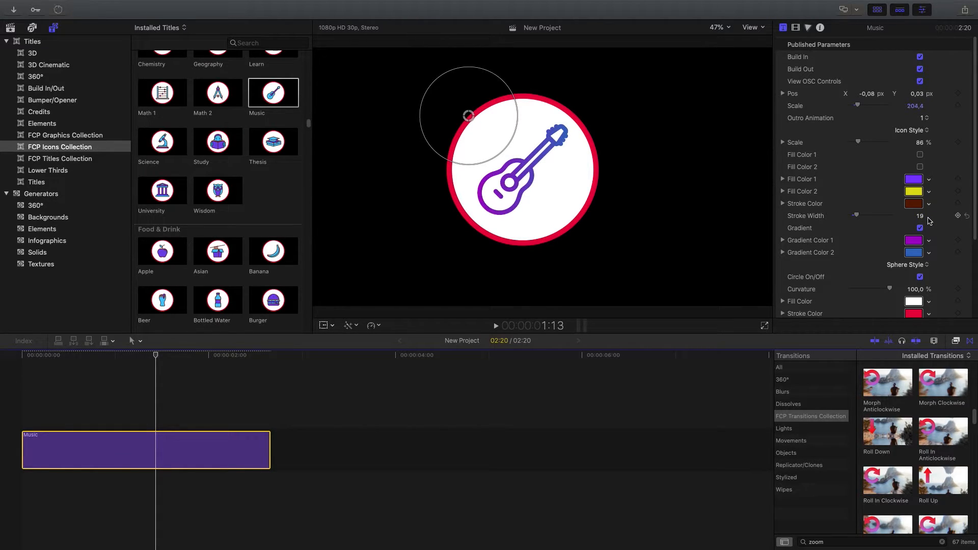
# Step: Set the guitar's Gradient Color 1 to a mint green of red 87, green 249 and blue 196
pyautogui.click(914, 240)
pyautogui.click(764, 349)
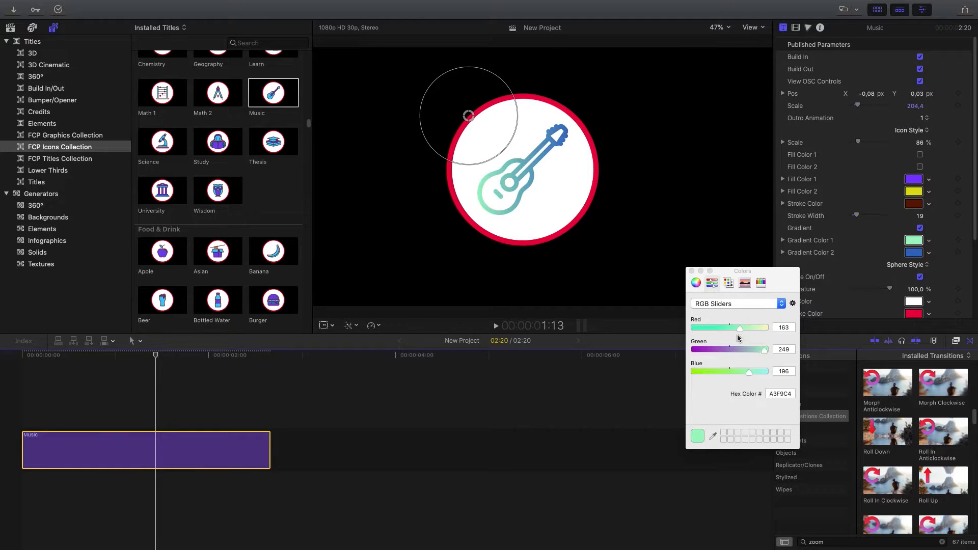
pyautogui.click(716, 328)
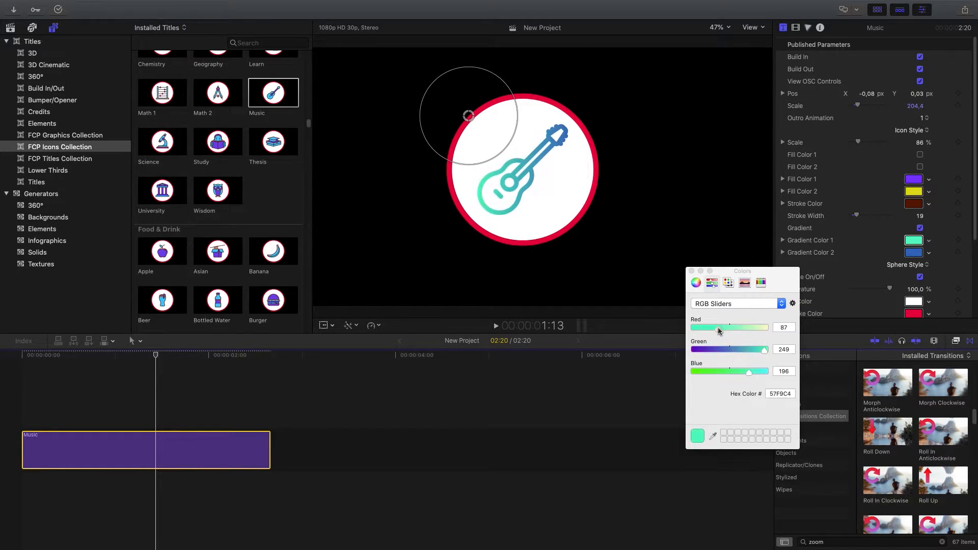
pyautogui.click(692, 271)
# Step: Set the guitar's Gradient Color 2 to an orange with red 255, green 110 and a low blue value
pyautogui.click(914, 253)
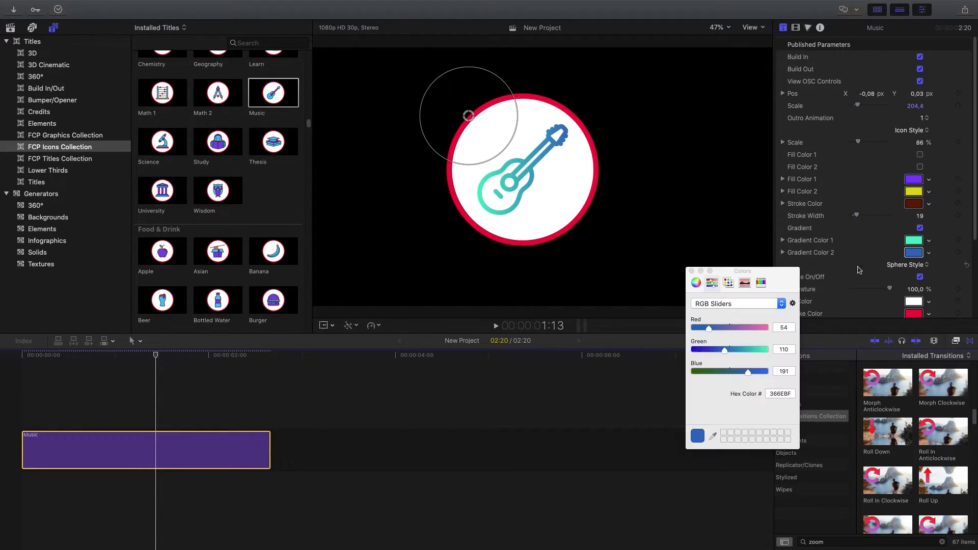
pyautogui.click(766, 328)
pyautogui.click(713, 371)
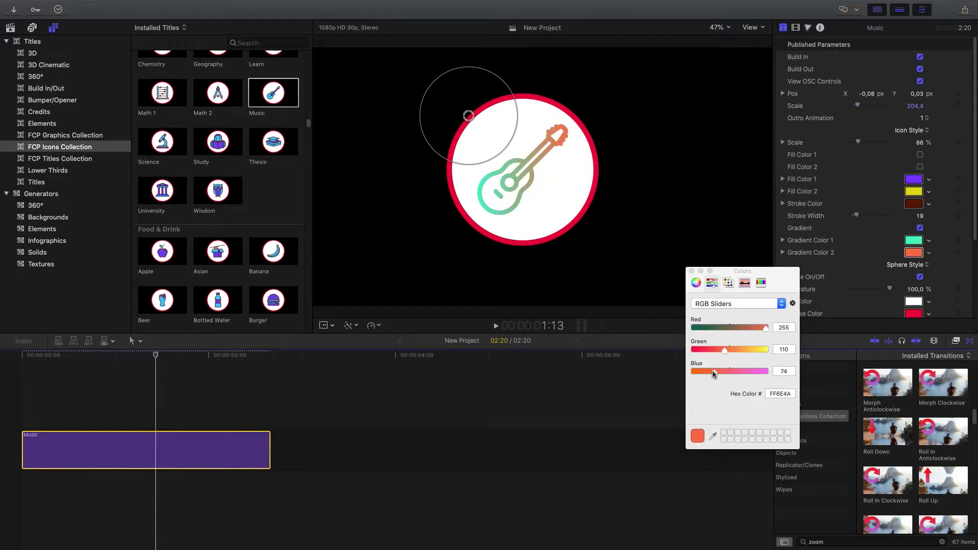
pyautogui.moveTo(712, 371); pyautogui.dragTo(700, 374)
pyautogui.click(692, 271)
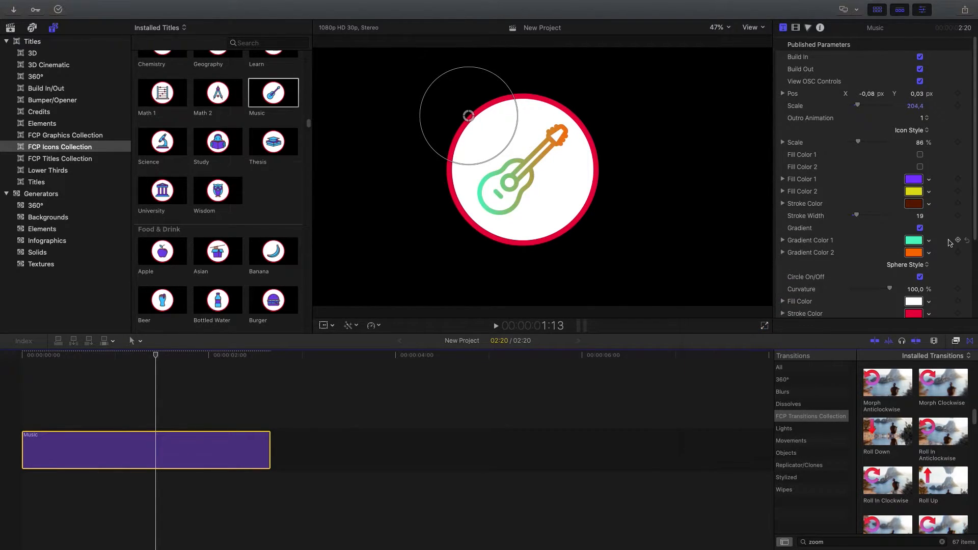
# Step: Toggle the background circle off and back on, and set its Curvature to 51.82% for a rounded square
pyautogui.scroll(-5, 948, 240)
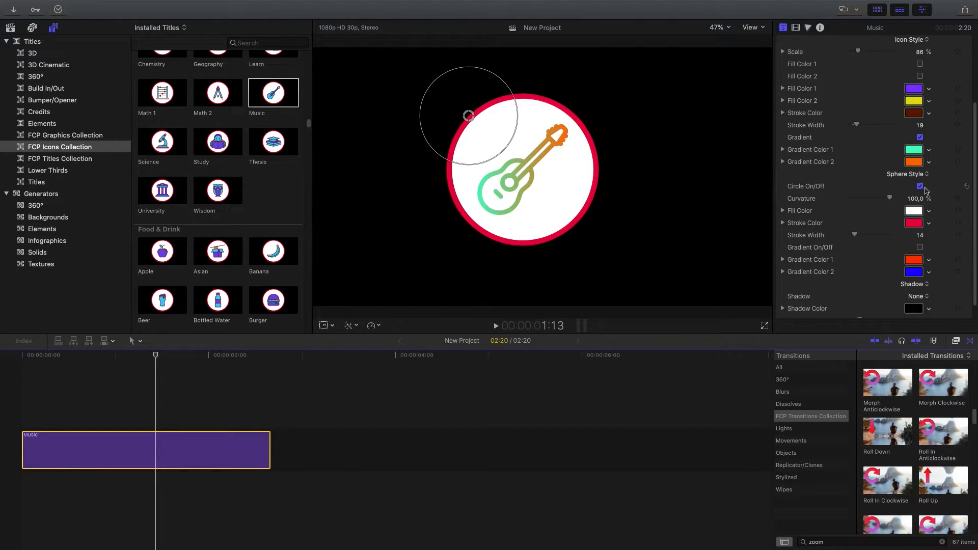
pyautogui.click(921, 187)
pyautogui.click(921, 187)
pyautogui.moveTo(921, 201)
pyautogui.mouseDown()
pyautogui.moveTo(900, 201)
pyautogui.moveTo(914, 199)
pyautogui.mouseUp()
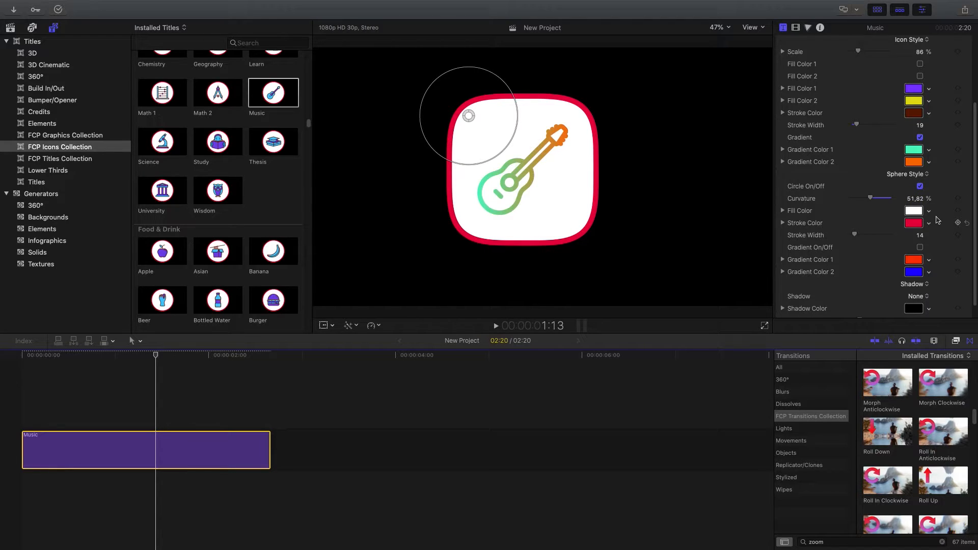
# Step: Change the Fill Color of the rounded-square background from white to a near-black shade
pyautogui.click(917, 214)
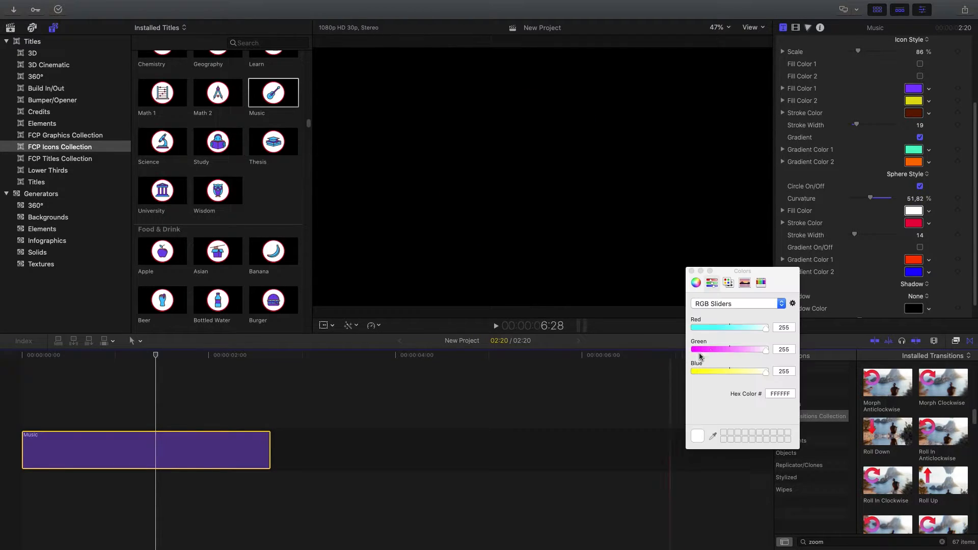
pyautogui.click(724, 329)
pyautogui.moveTo(724, 328); pyautogui.dragTo(701, 328)
pyautogui.click(710, 372)
pyautogui.click(692, 271)
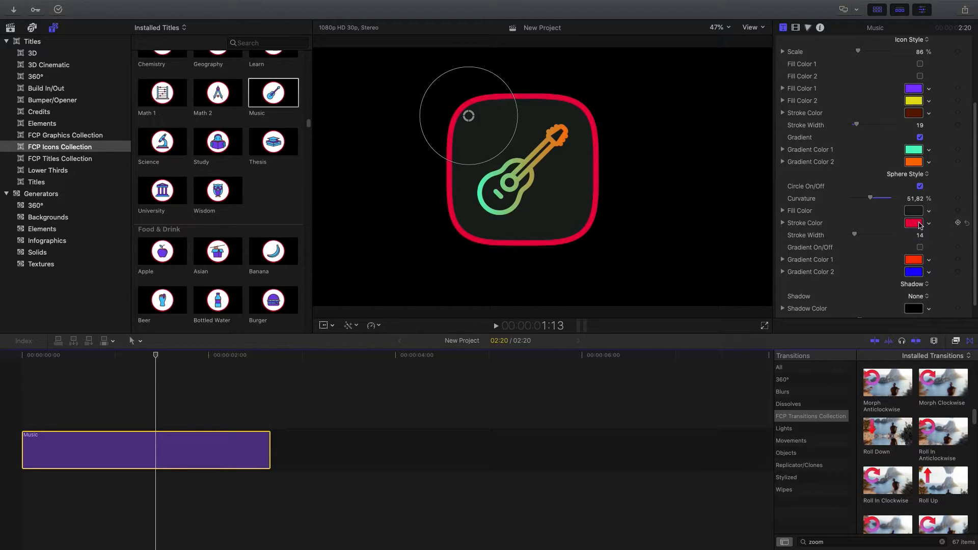
# Step: Recolor the background's stroke to red 254, green 38 and blue 2, and set its Stroke Width to 28
pyautogui.click(915, 224)
pyautogui.moveTo(759, 328); pyautogui.dragTo(767, 328)
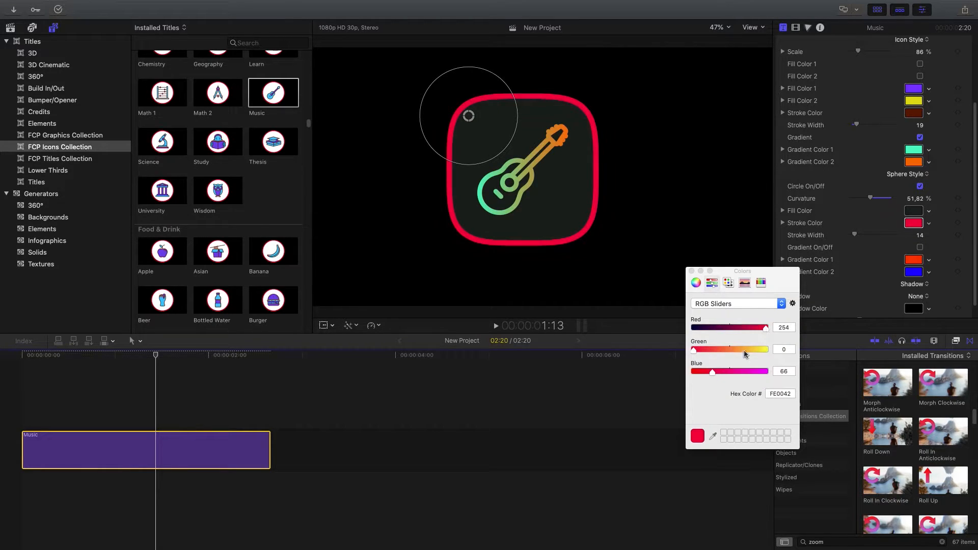
pyautogui.moveTo(712, 372)
pyautogui.mouseDown()
pyautogui.moveTo(693, 373)
pyautogui.moveTo(705, 350)
pyautogui.mouseUp()
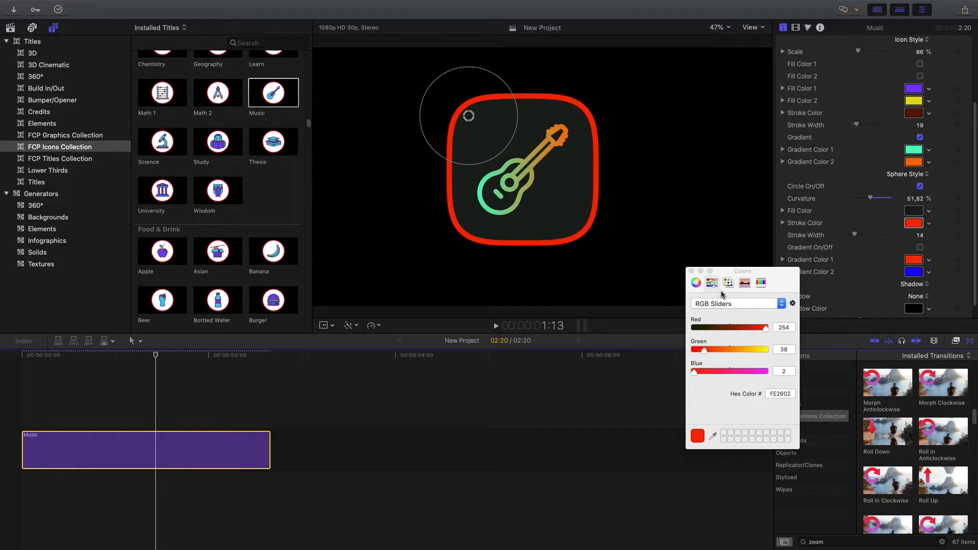
pyautogui.click(692, 271)
pyautogui.moveTo(920, 235); pyautogui.dragTo(920, 235)
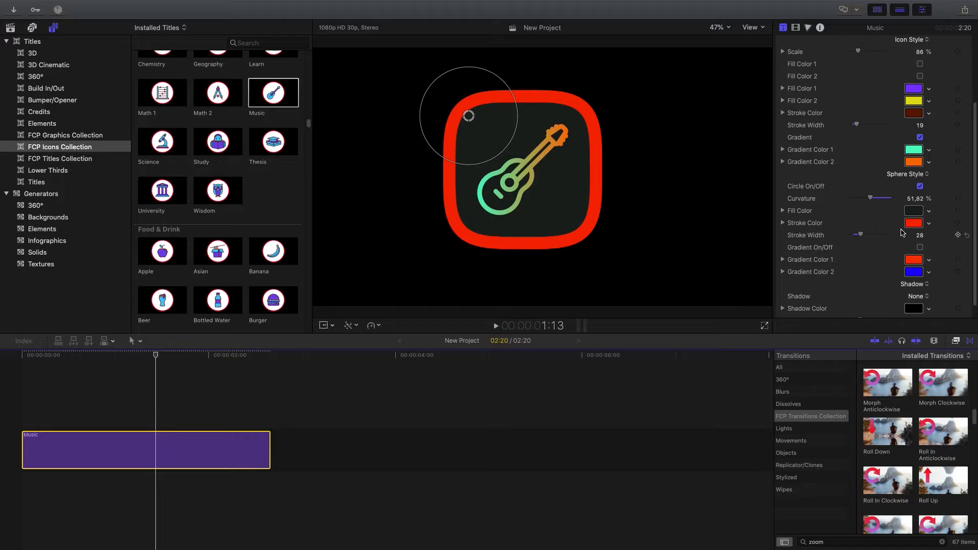
# Step: Enable the background gradient with a dark Gradient Color 1 of 44, 39, 0 and a navy Gradient Color 2 of 0, 0, 100
pyautogui.click(920, 248)
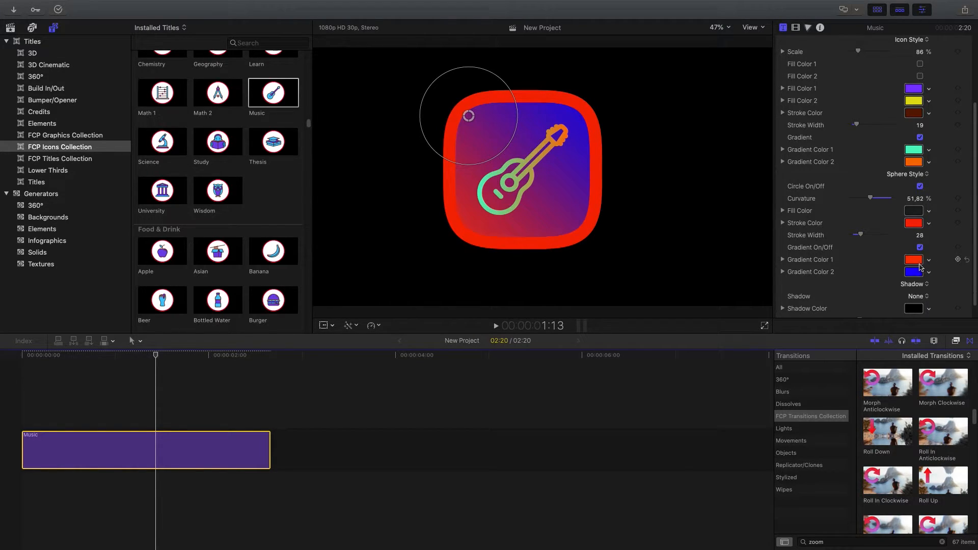
pyautogui.click(920, 264)
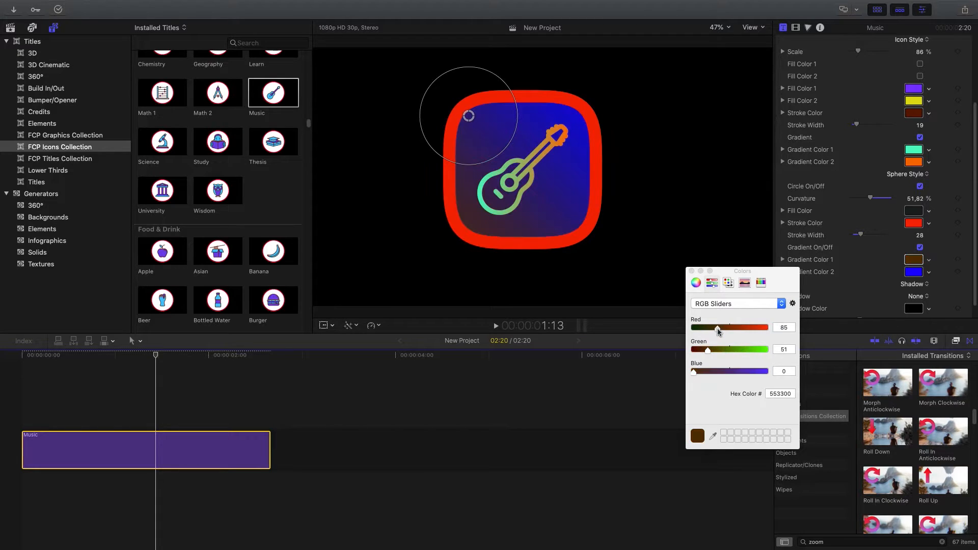
pyautogui.moveTo(707, 350); pyautogui.dragTo(706, 330)
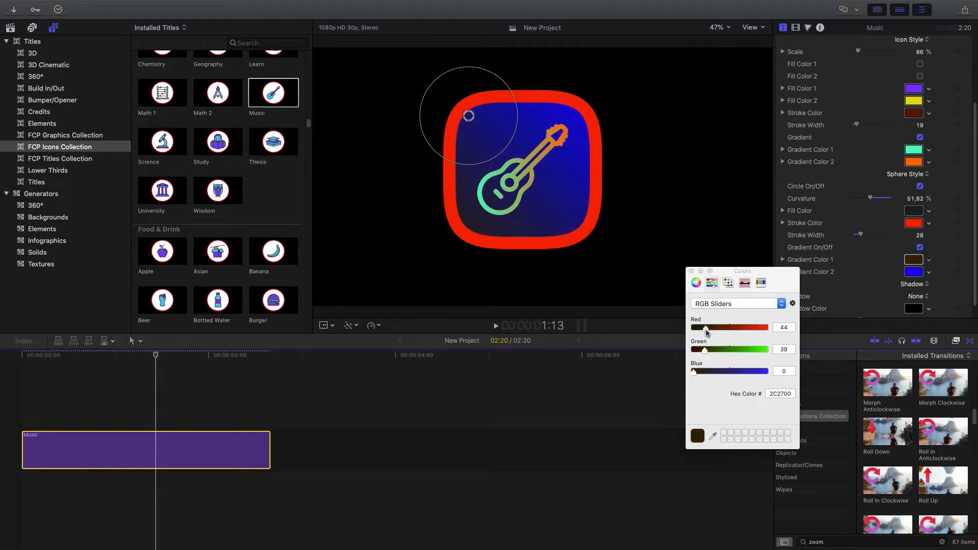
pyautogui.click(914, 272)
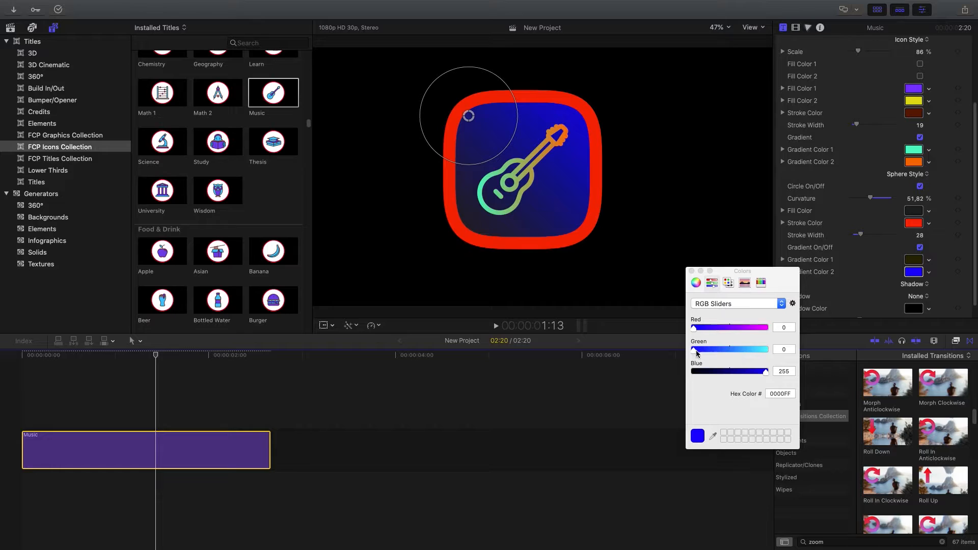
pyautogui.moveTo(739, 373); pyautogui.dragTo(722, 373)
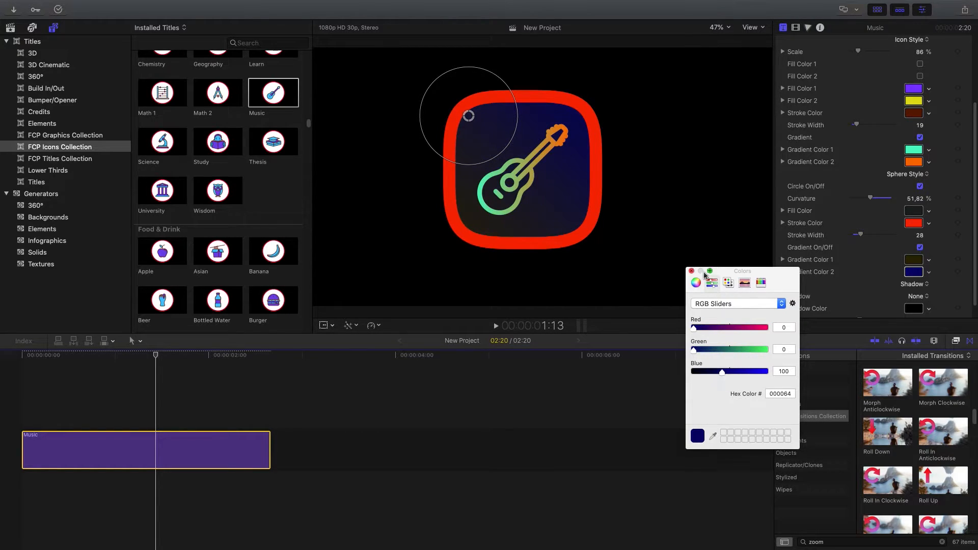
pyautogui.click(692, 270)
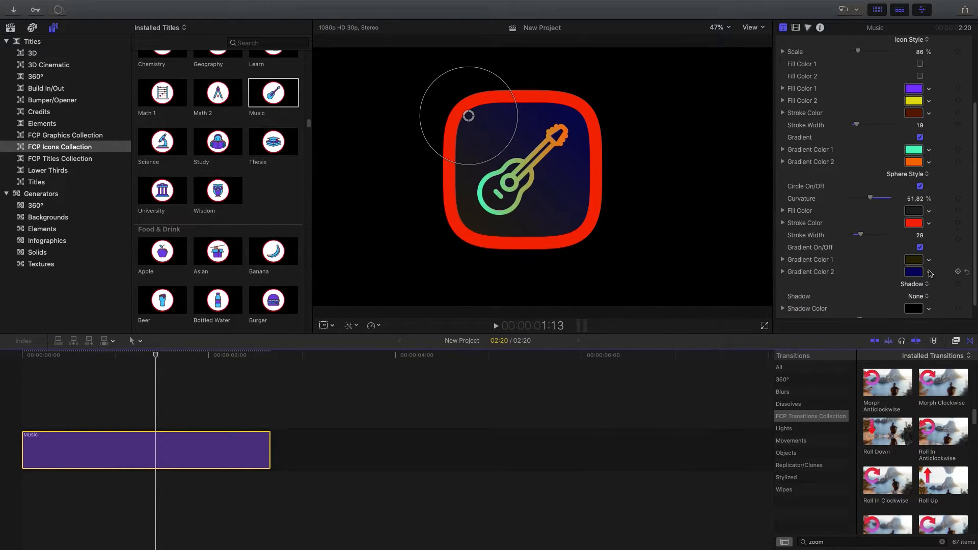
# Step: Set the background's Gradient Color 1 to a greyish blue with red 111, green 132 and a blue value slightly above 170
pyautogui.scroll(-1, 930, 273)
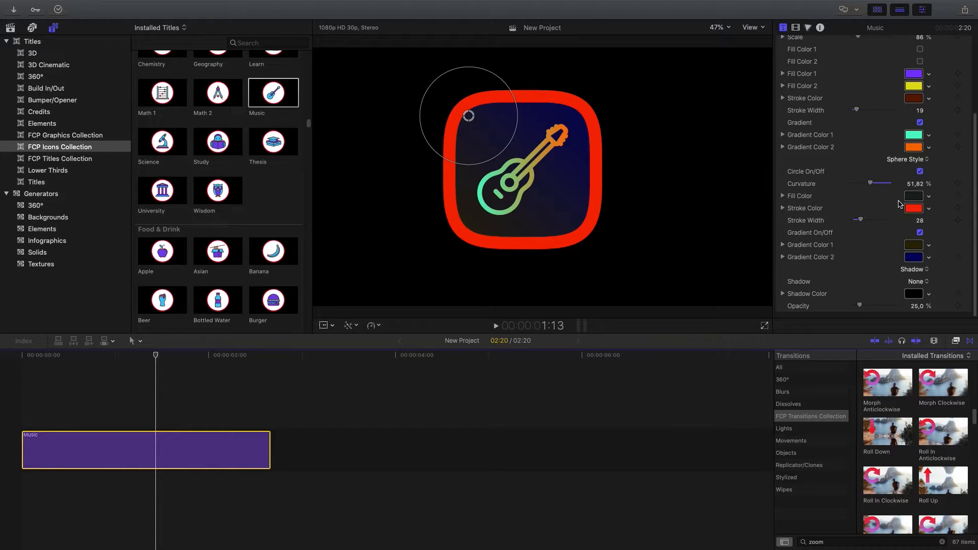
pyautogui.click(916, 252)
pyautogui.moveTo(721, 332); pyautogui.dragTo(729, 331)
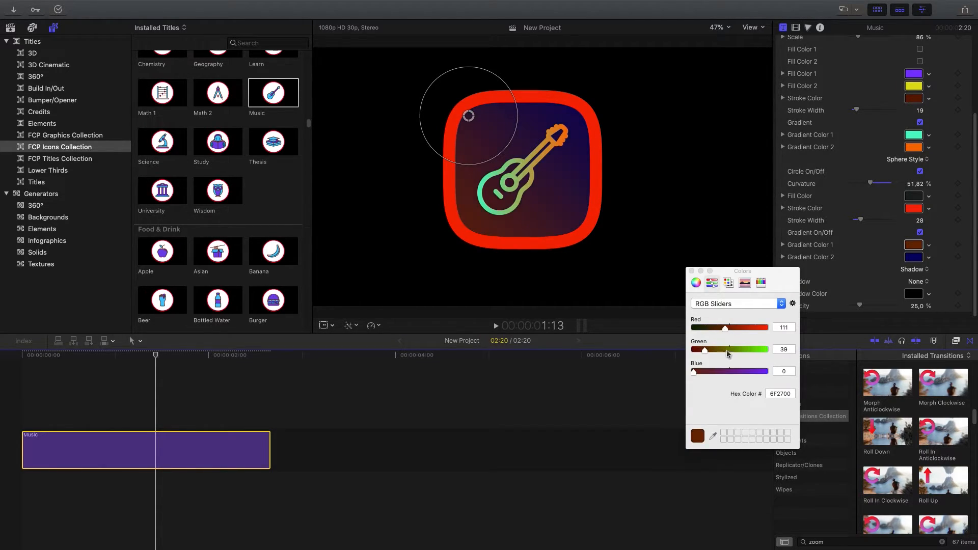
pyautogui.click(730, 350)
pyautogui.click(741, 372)
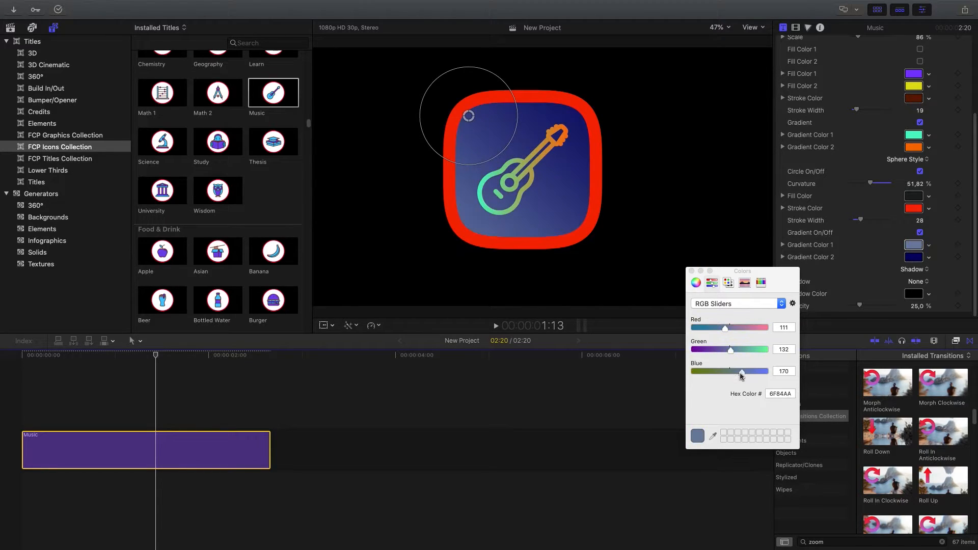
pyautogui.moveTo(741, 375); pyautogui.dragTo(744, 376)
pyautogui.click(691, 271)
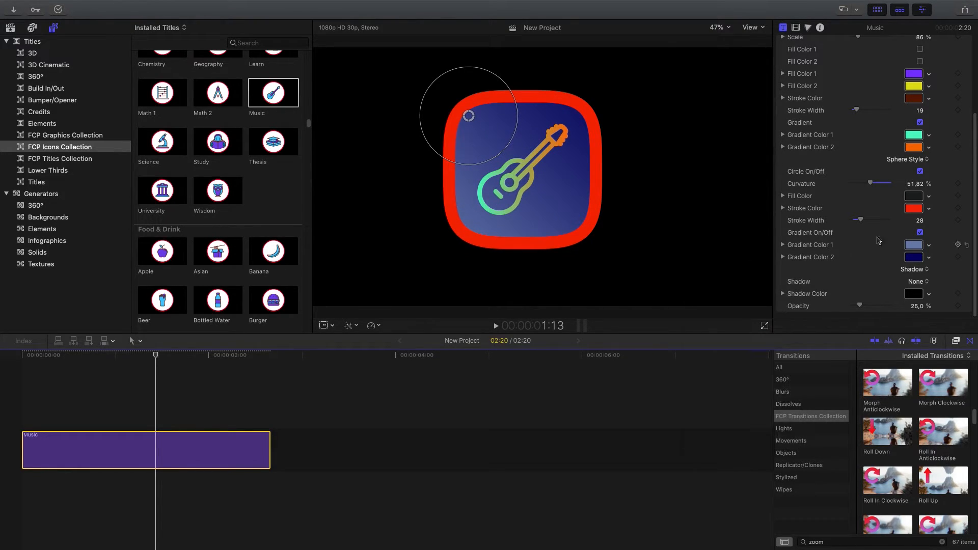
# Step: Try the Slight shadow, set shadow opacity to 55%, switch the shadow to Long, and preview the icon's animation from the start
pyautogui.click(925, 284)
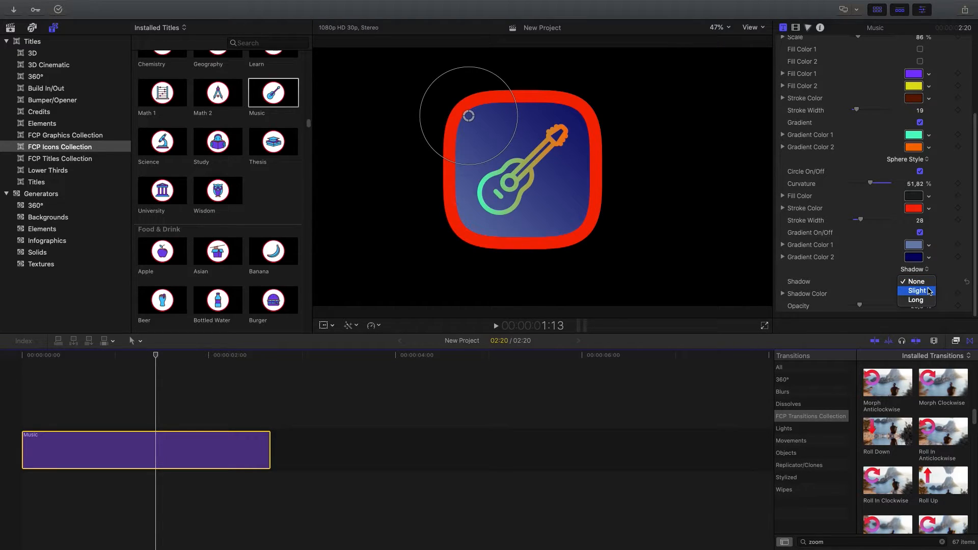
pyautogui.click(928, 291)
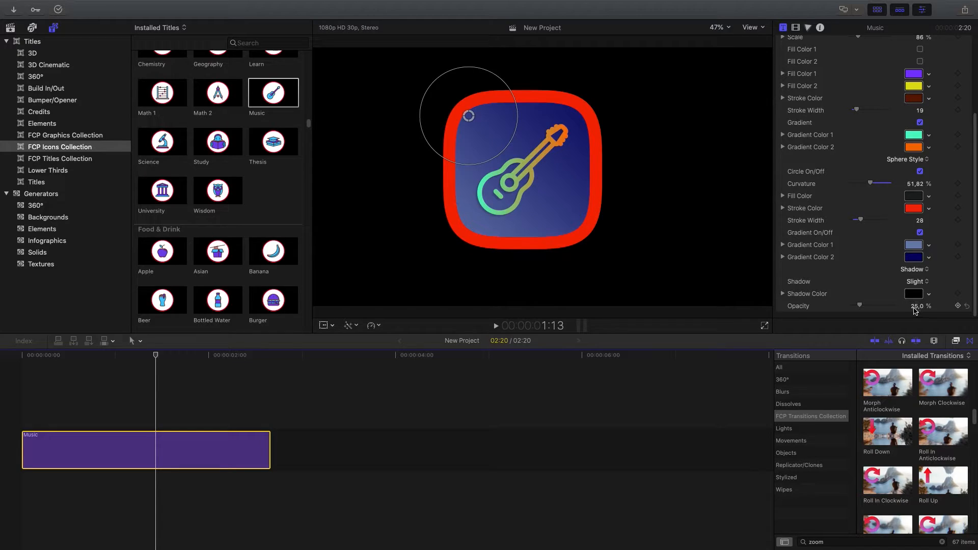
pyautogui.moveTo(915, 309); pyautogui.dragTo(922, 309)
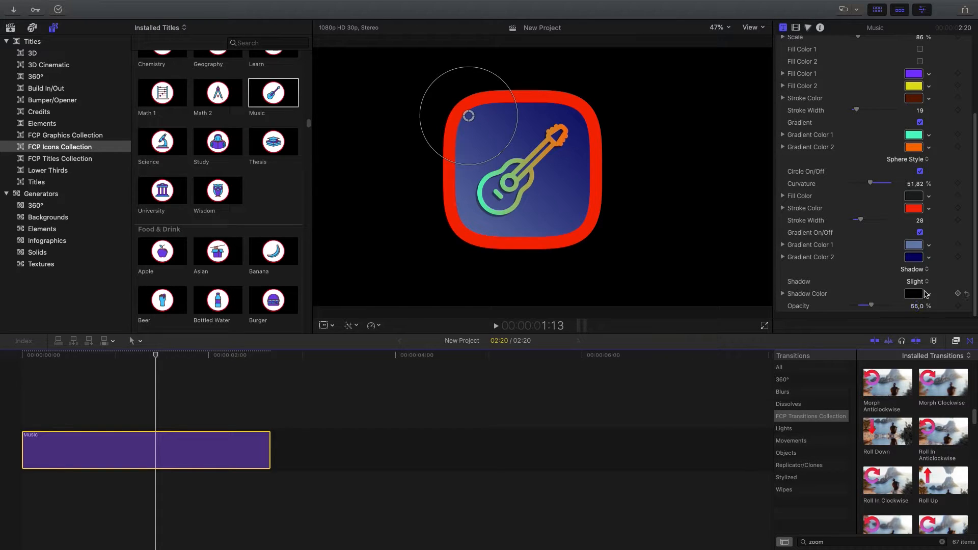
pyautogui.click(917, 281)
pyautogui.click(917, 291)
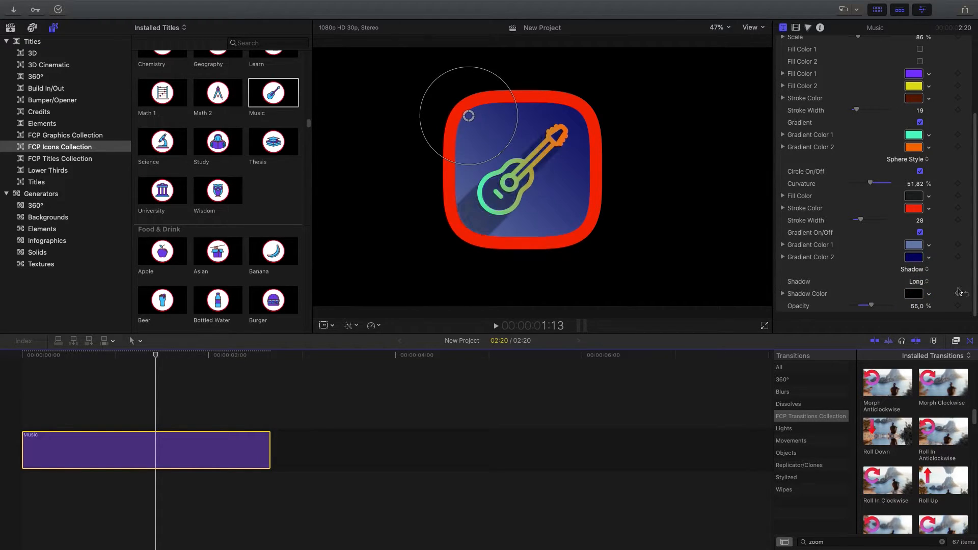
pyautogui.click(16, 363)
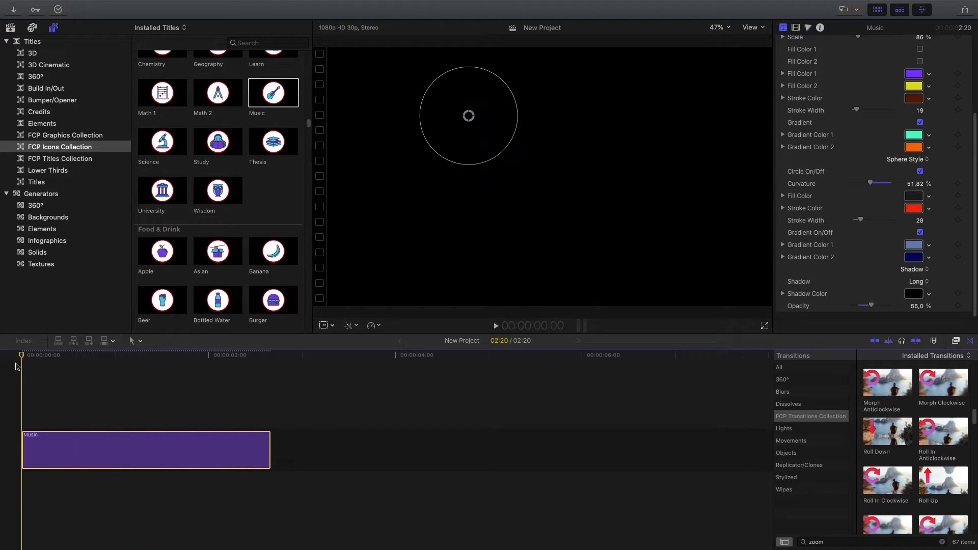
pyautogui.press('space')
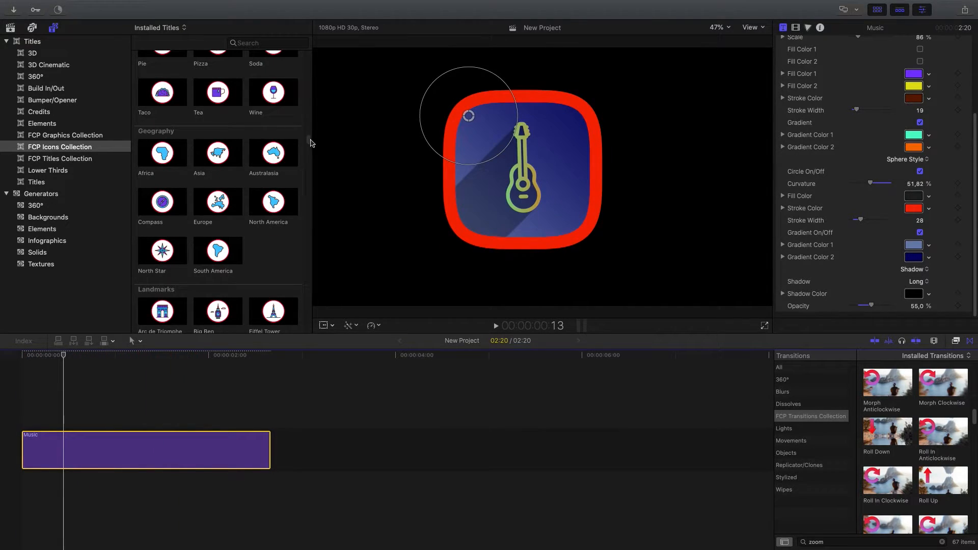
# Step: Browse the remaining icon categories, and show the Logo Stings at the start of the FCP Graphics Collection
pyautogui.moveTo(312, 143); pyautogui.dragTo(310, 154)
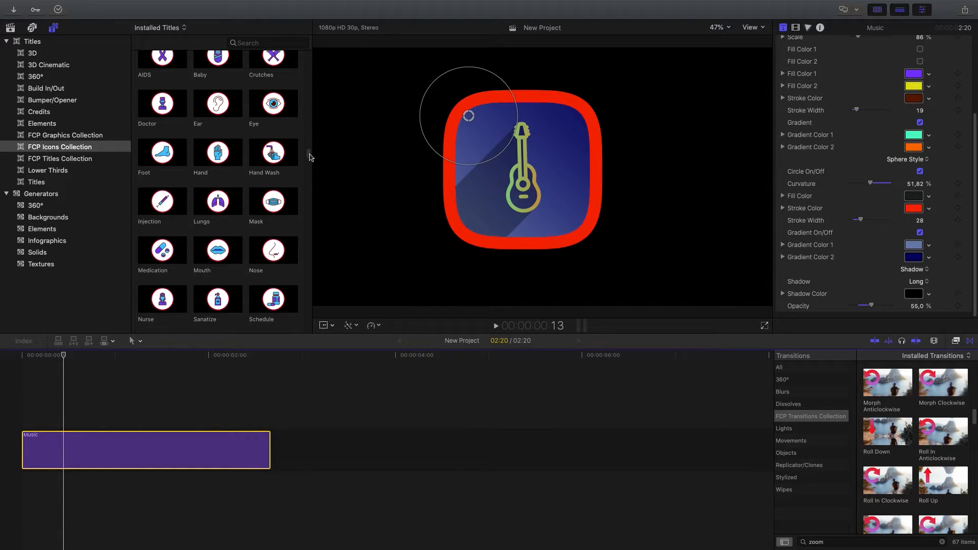
pyautogui.click(89, 137)
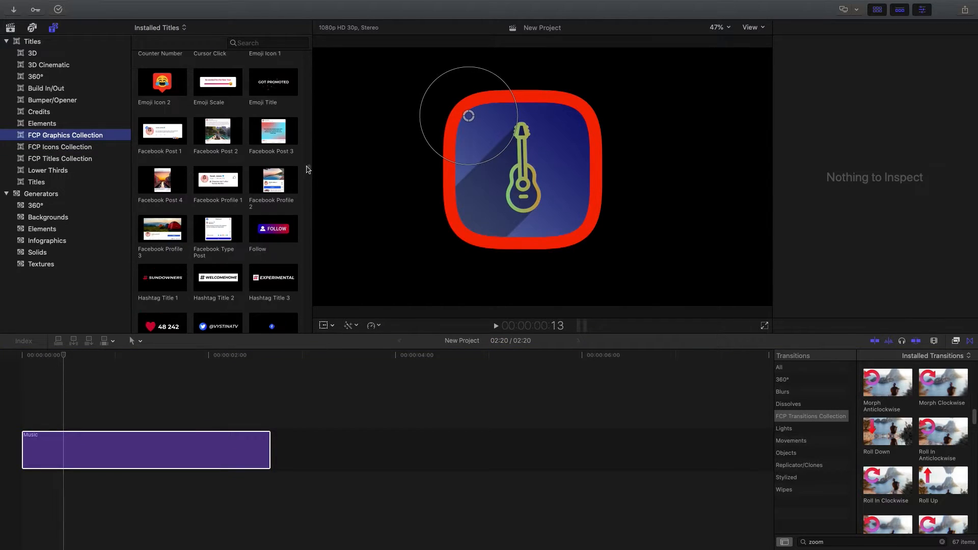
pyautogui.moveTo(307, 168); pyautogui.dragTo(312, 40)
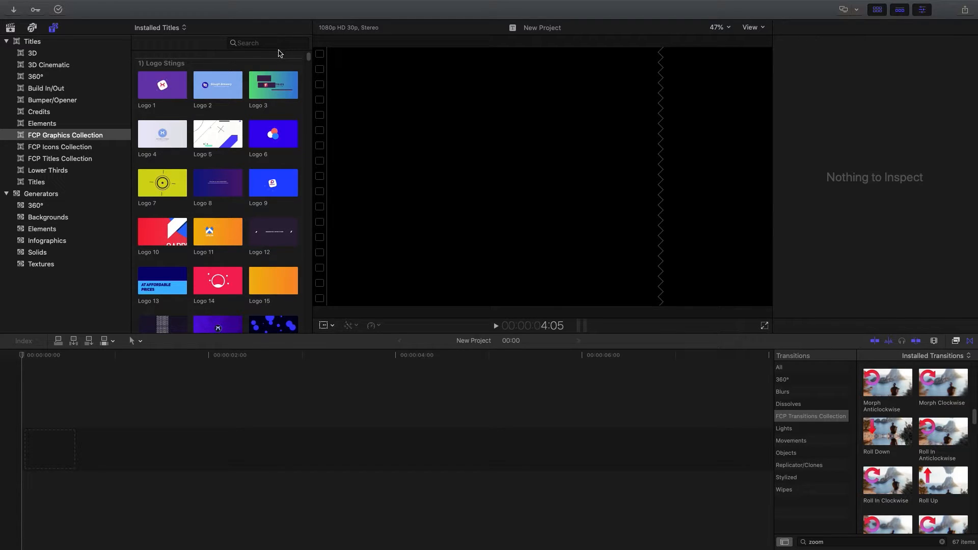
# Step: Add the Logo 14 sting at the start of the empty timeline and skim to its final logo frame
pyautogui.moveTo(222, 285); pyautogui.dragTo(76, 408)
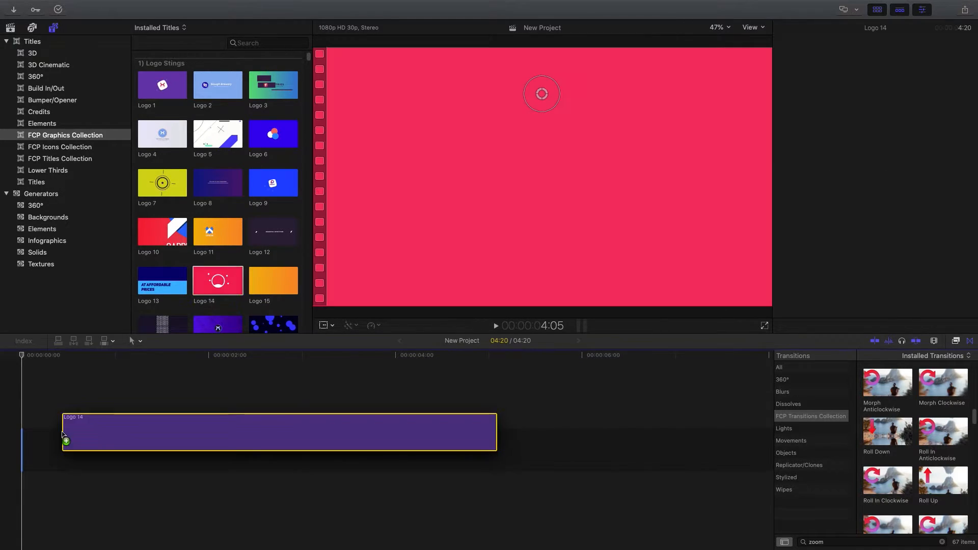
pyautogui.moveTo(75, 361); pyautogui.dragTo(371, 324)
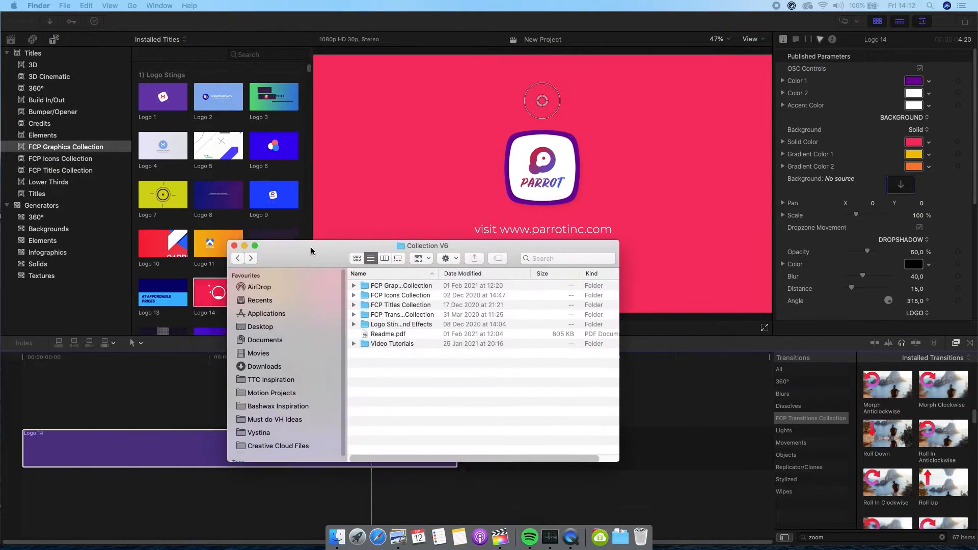
# Step: In Finder, open the Logo Stings Sound Effects folder, place 14.wav under the Logo 14 clip at the timeline start, and play the sting
pyautogui.moveTo(312, 251); pyautogui.dragTo(540, 142)
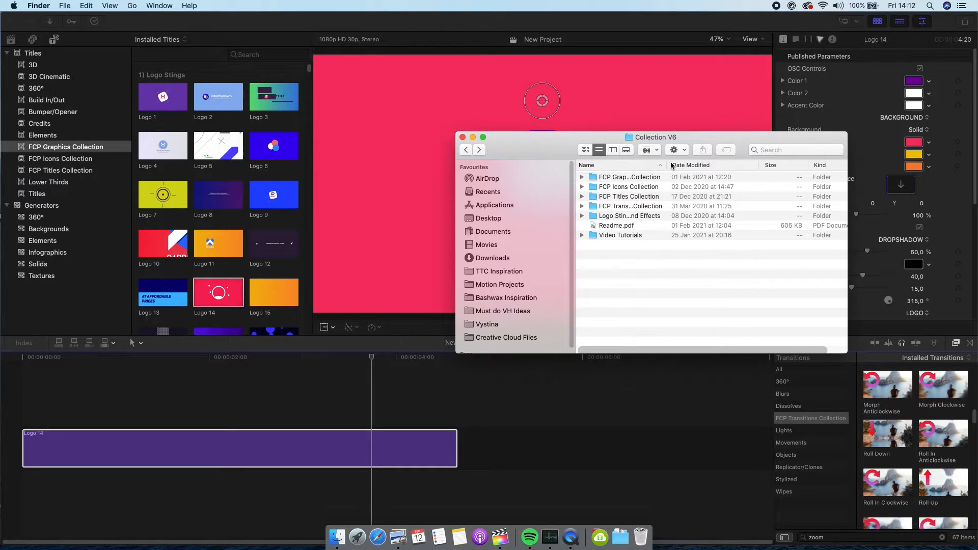
pyautogui.moveTo(666, 164); pyautogui.dragTo(725, 164)
pyautogui.click(631, 217)
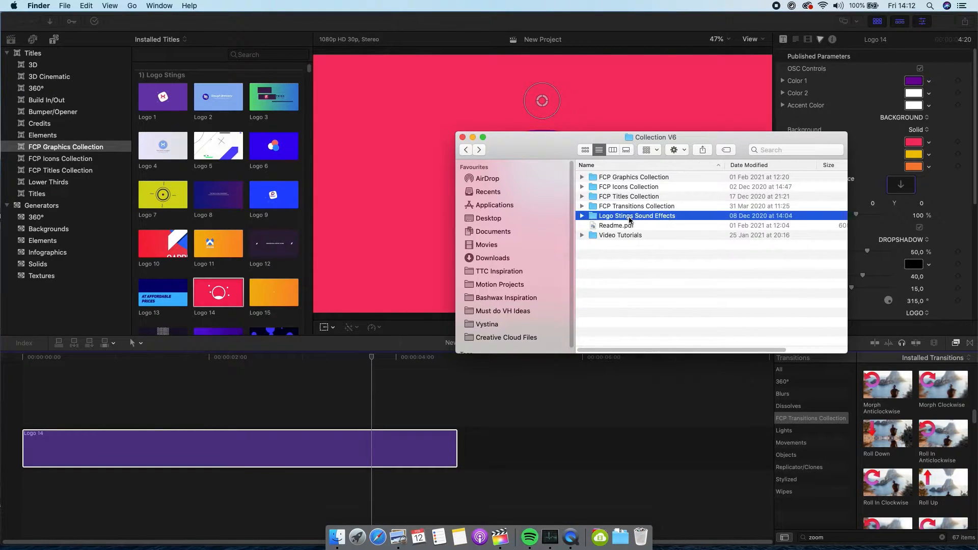
pyautogui.doubleClick(635, 217)
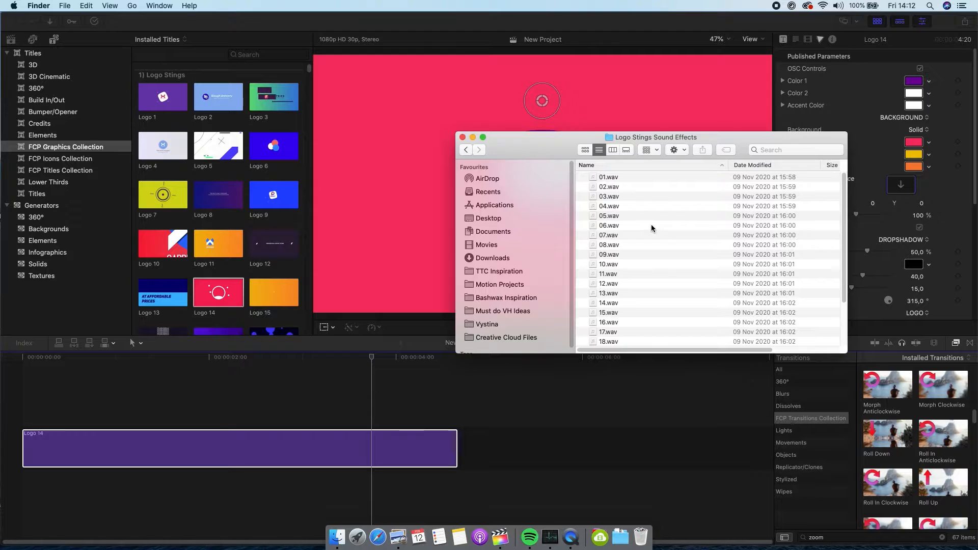
pyautogui.click(616, 283)
pyautogui.click(619, 304)
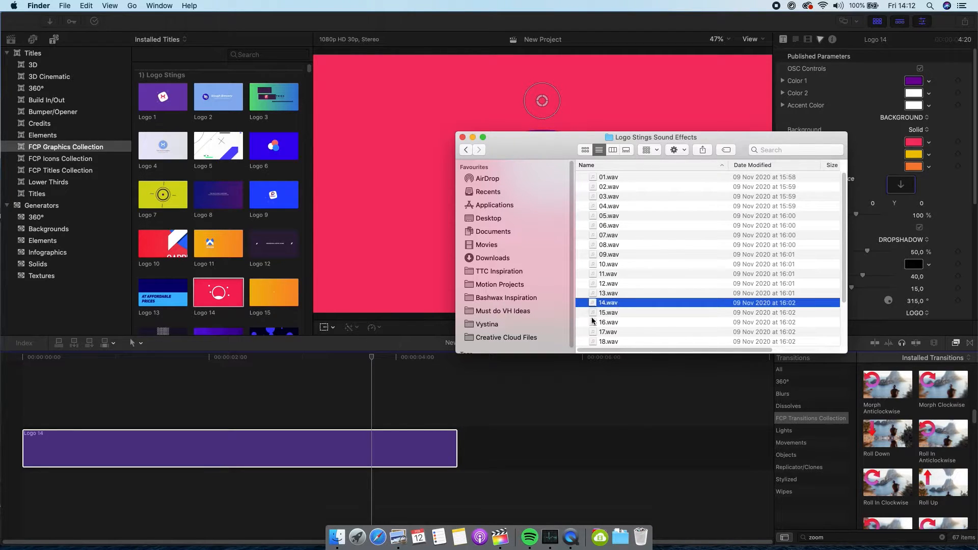
pyautogui.moveTo(593, 321); pyautogui.dragTo(25, 479)
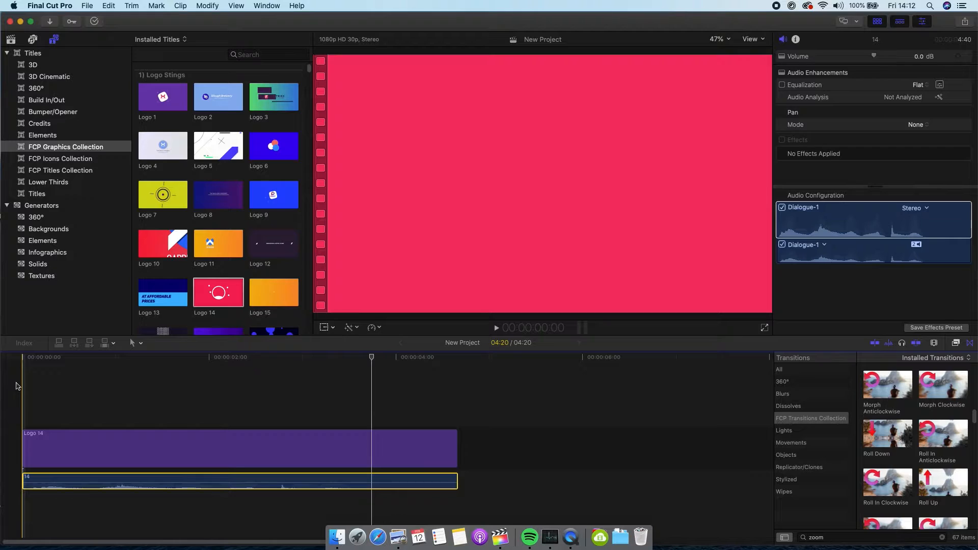
pyautogui.press('space')
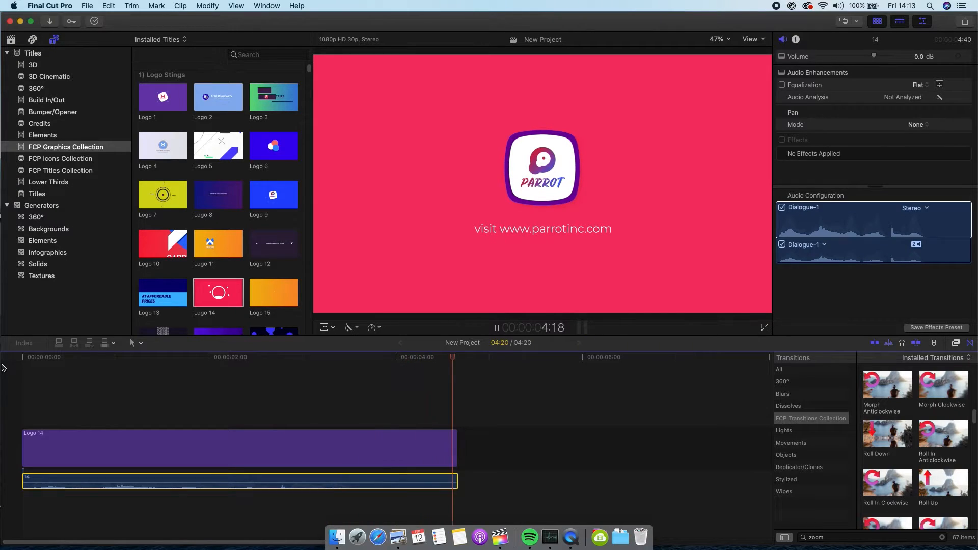
# Step: Try moving the Logo 14 graphic up and to the left with its on-screen control, undo the move, and turn off OSC Controls
pyautogui.moveTo(15, 359); pyautogui.dragTo(185, 360)
pyautogui.click(184, 464)
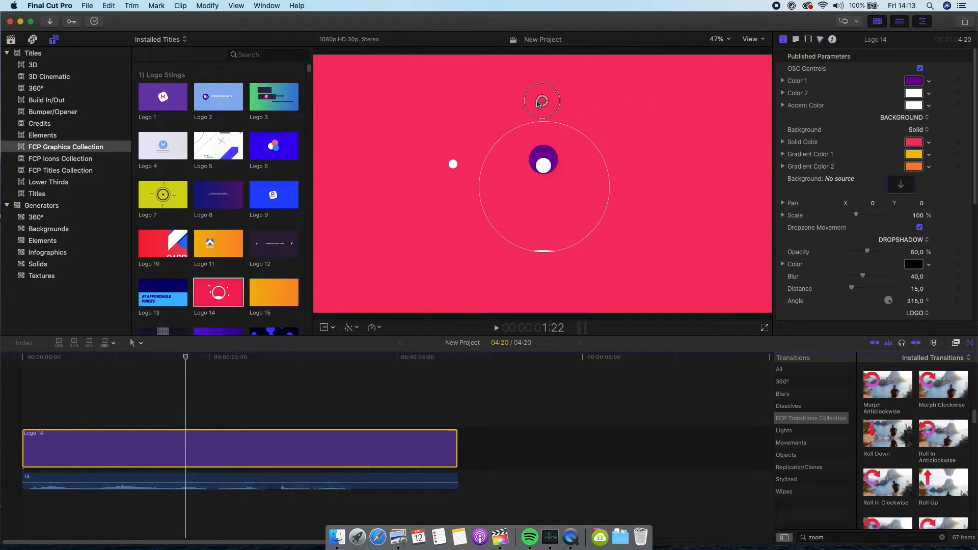
pyautogui.moveTo(537, 101); pyautogui.dragTo(452, 88)
pyautogui.press('space')
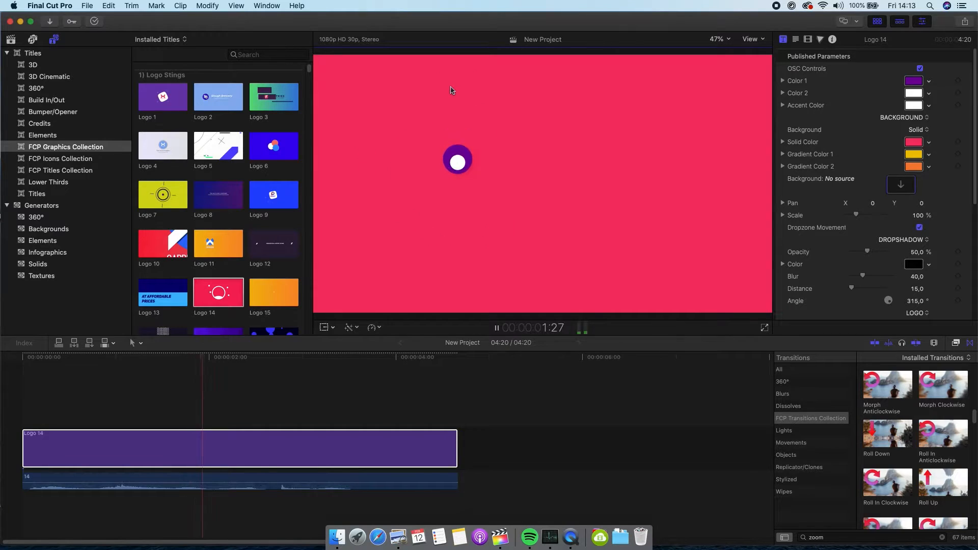
pyautogui.press('space')
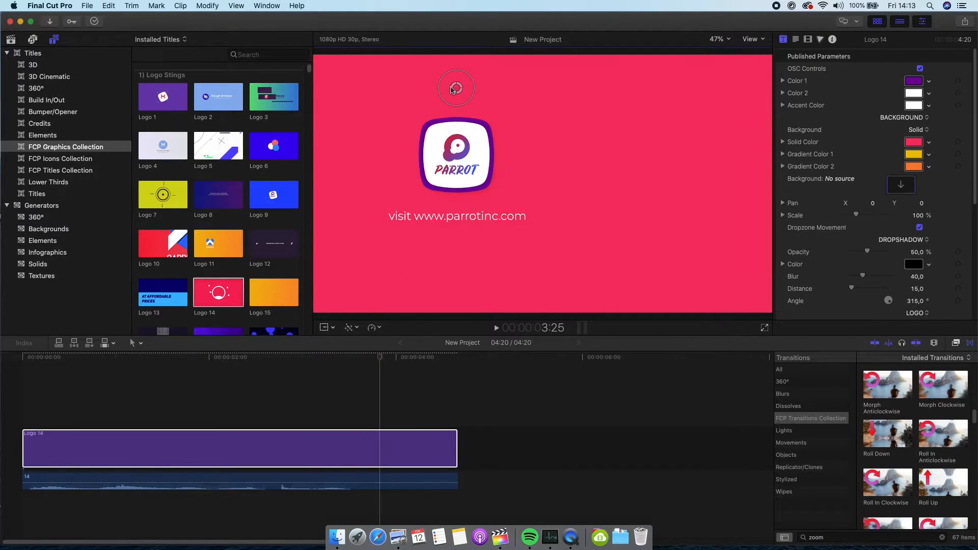
pyautogui.press('super+z')
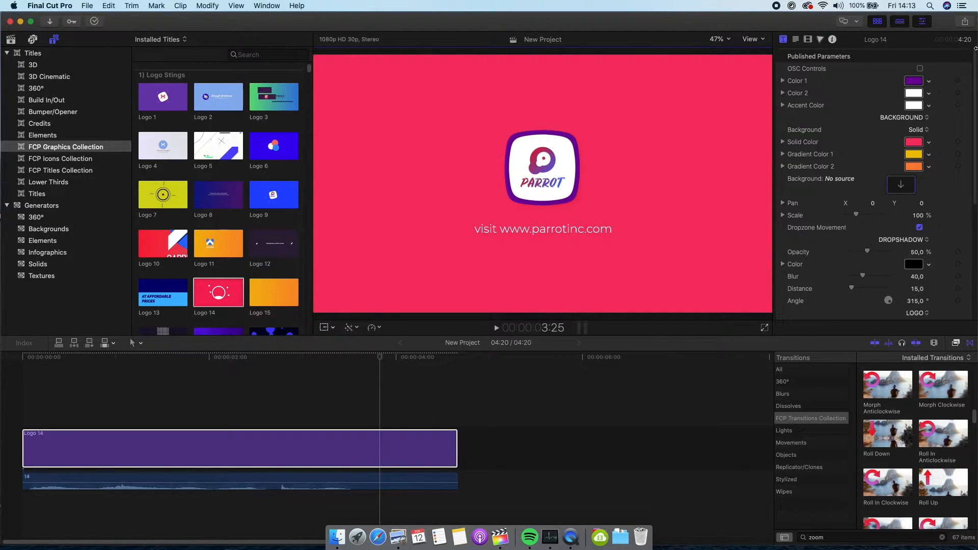
# Step: Set Color 1 of the Logo 14 title to a bright green of about 77, 238, 147
pyautogui.click(929, 83)
pyautogui.click(887, 146)
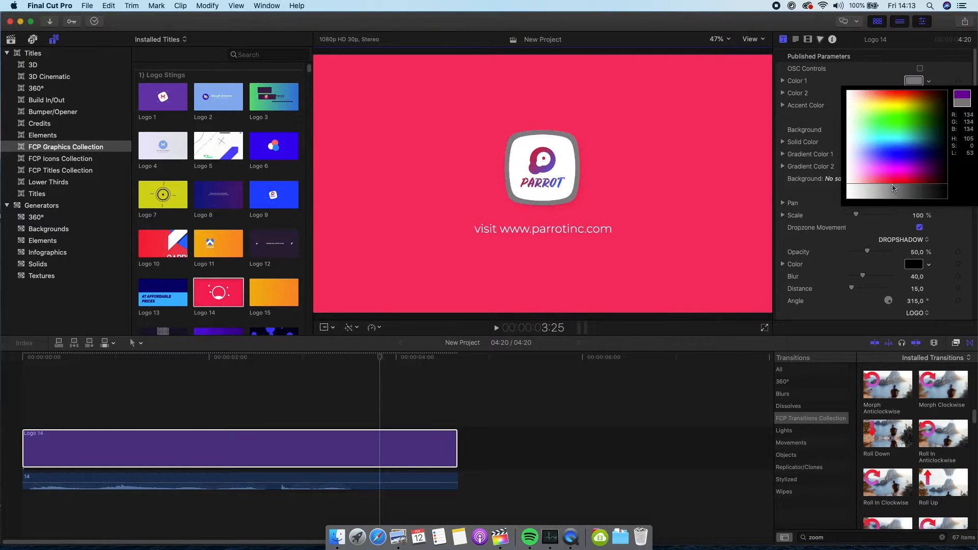
pyautogui.moveTo(886, 146); pyautogui.dragTo(906, 137)
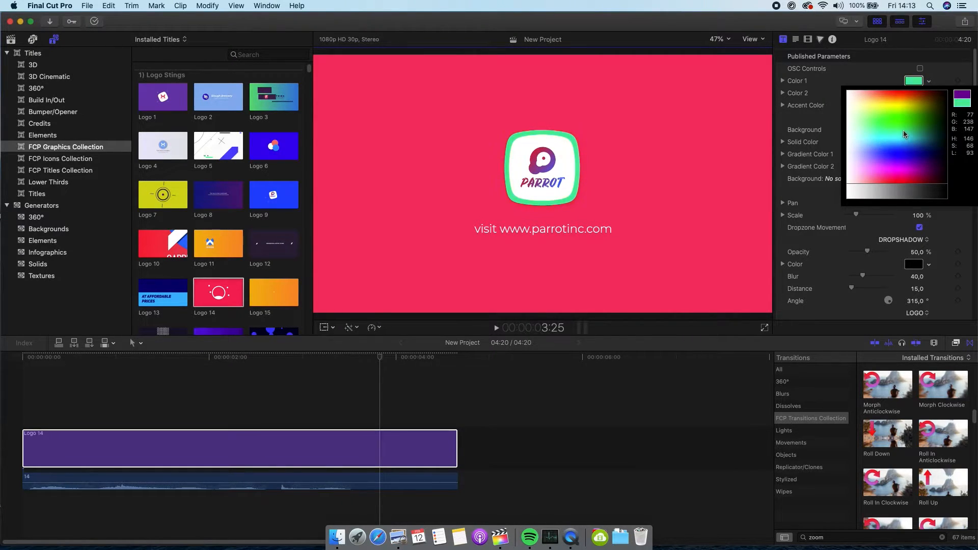
# Step: Set Color 2 of the Logo 14 title to a blue with RGB 74, 137, 255
pyautogui.click(911, 86)
pyautogui.click(914, 94)
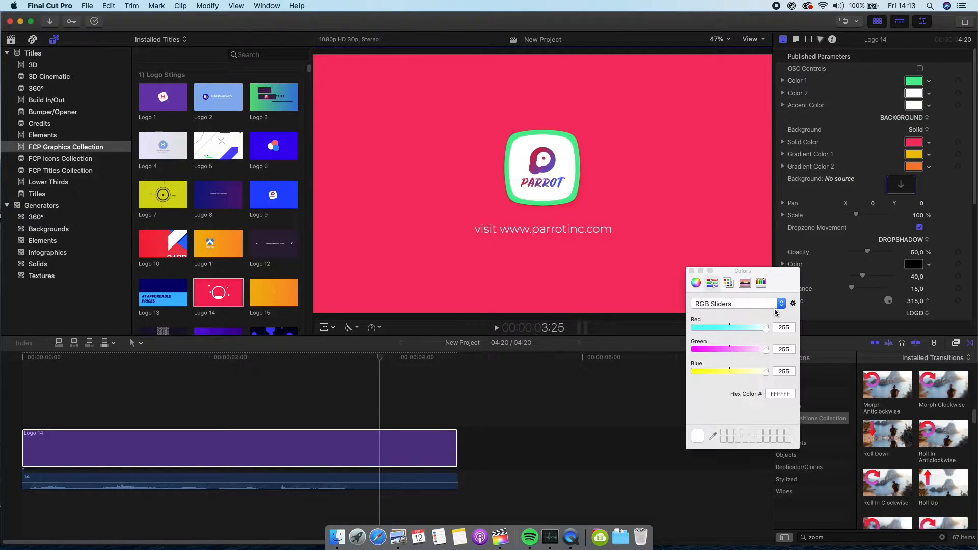
pyautogui.click(711, 329)
pyautogui.click(733, 350)
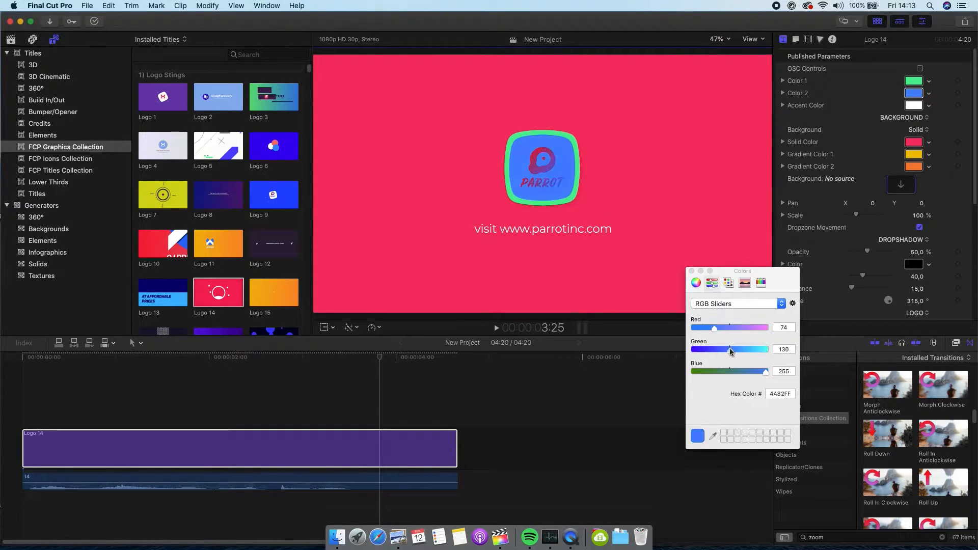
pyautogui.click(726, 275)
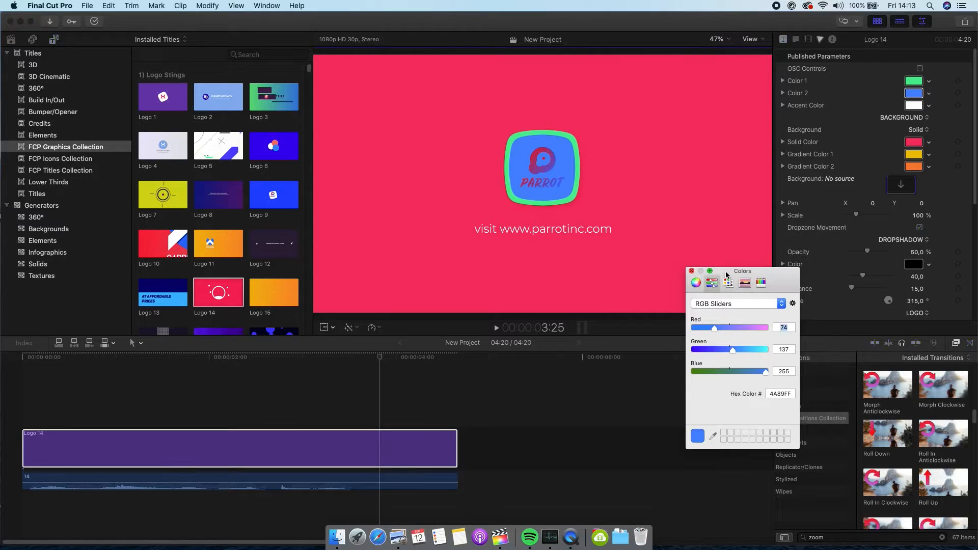
pyautogui.click(691, 271)
# Step: At about 1:07, set the Accent Color of the dots to near-black, with red 23, green 26 and a low blue value
pyautogui.moveTo(234, 359); pyautogui.dragTo(138, 359)
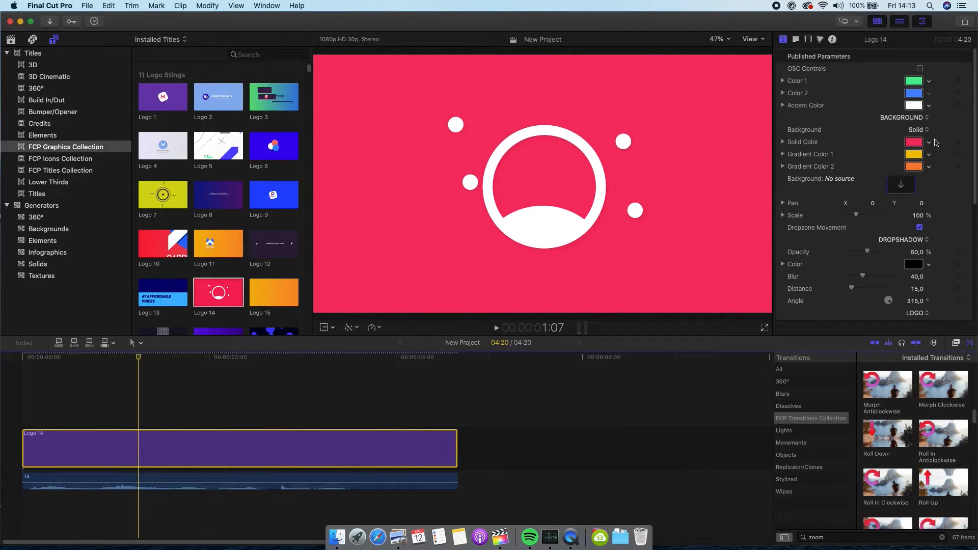
pyautogui.click(915, 105)
pyautogui.moveTo(702, 329); pyautogui.dragTo(700, 328)
pyautogui.click(700, 350)
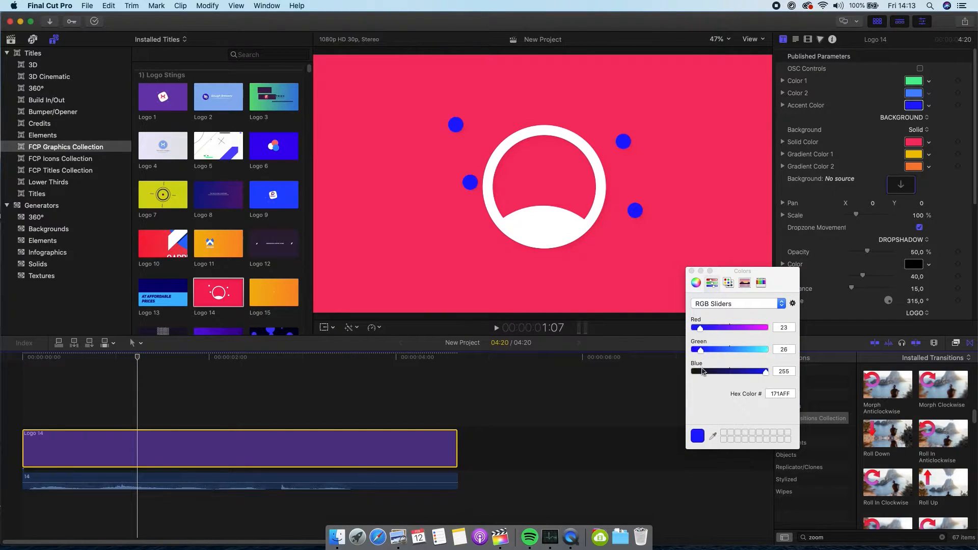
pyautogui.click(704, 372)
pyautogui.click(690, 272)
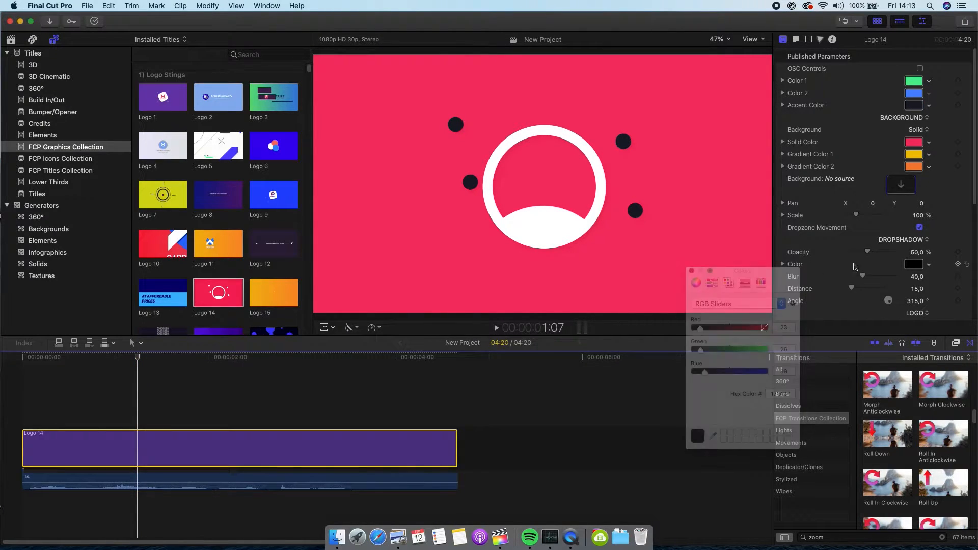
# Step: Switch the Background to Dropzone and fill it with the photo of a person walking across a field
pyautogui.click(925, 130)
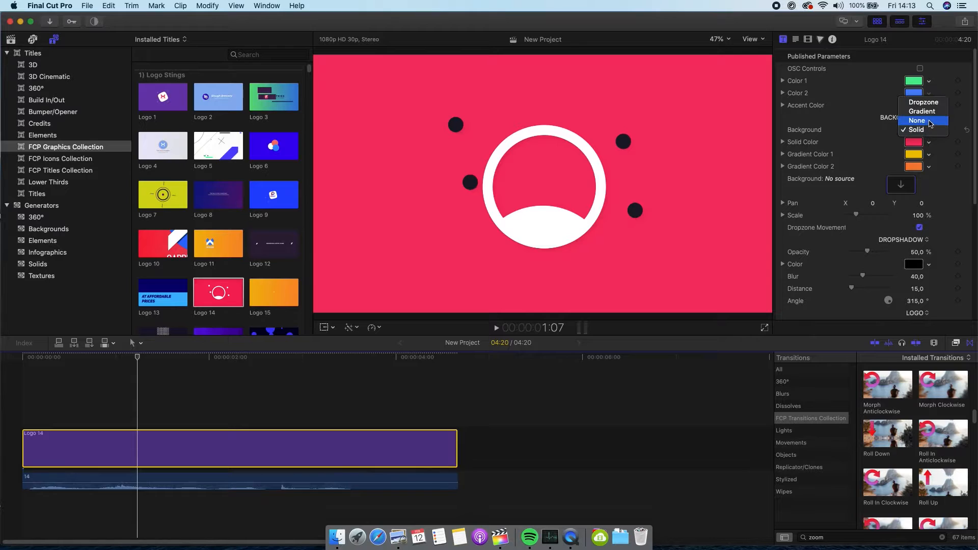
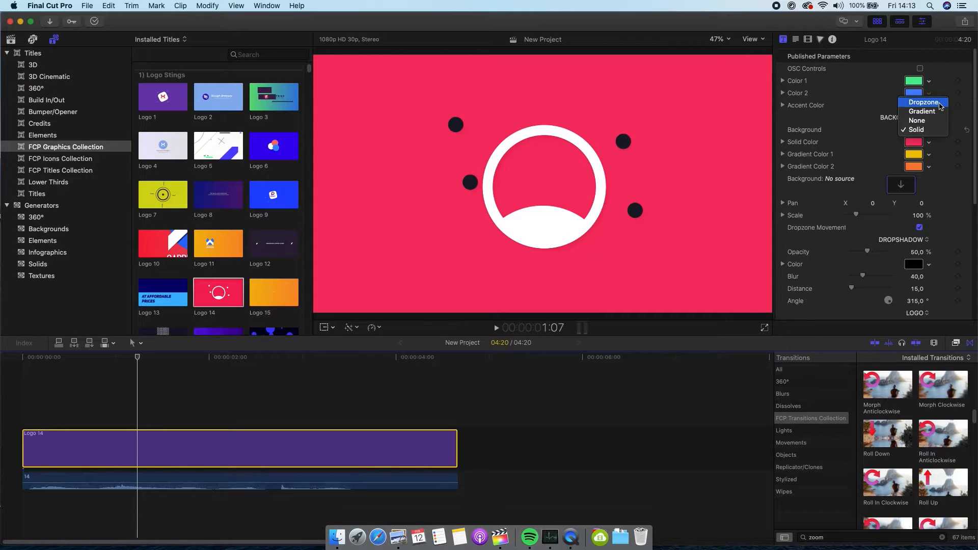
pyautogui.click(939, 103)
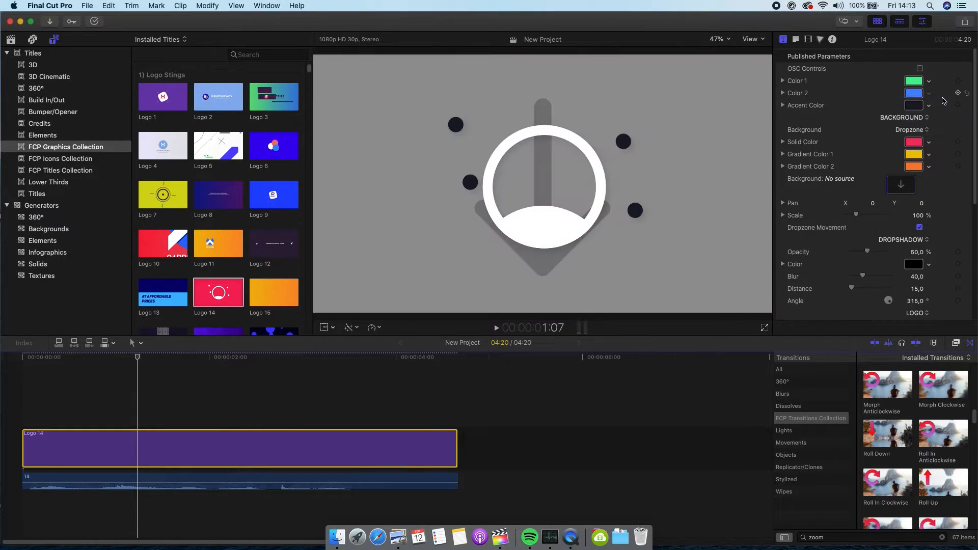
pyautogui.click(901, 185)
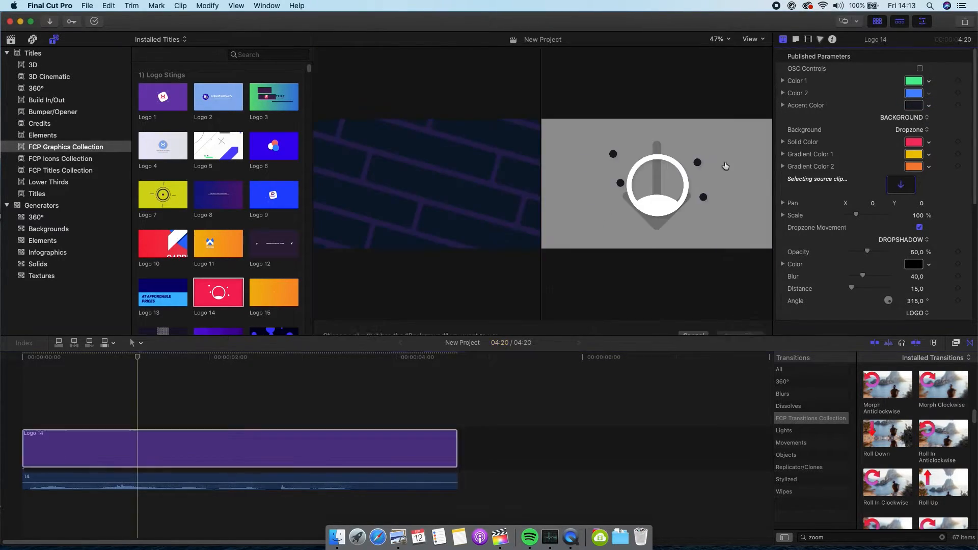
pyautogui.click(10, 41)
pyautogui.click(162, 210)
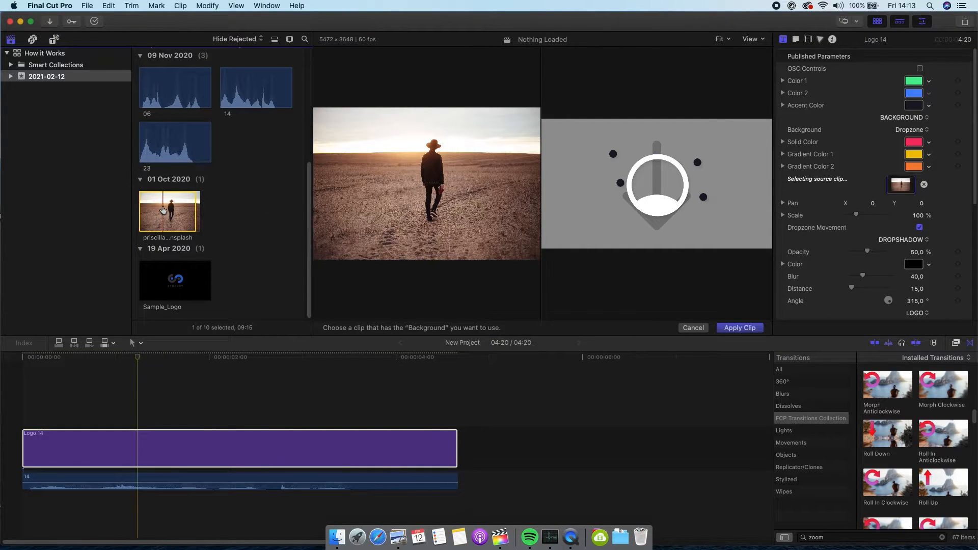
pyautogui.click(740, 327)
# Step: Preview the sting over the photo, try it with Dropzone Movement off, and turn Dropzone Movement back on
pyautogui.press('space')
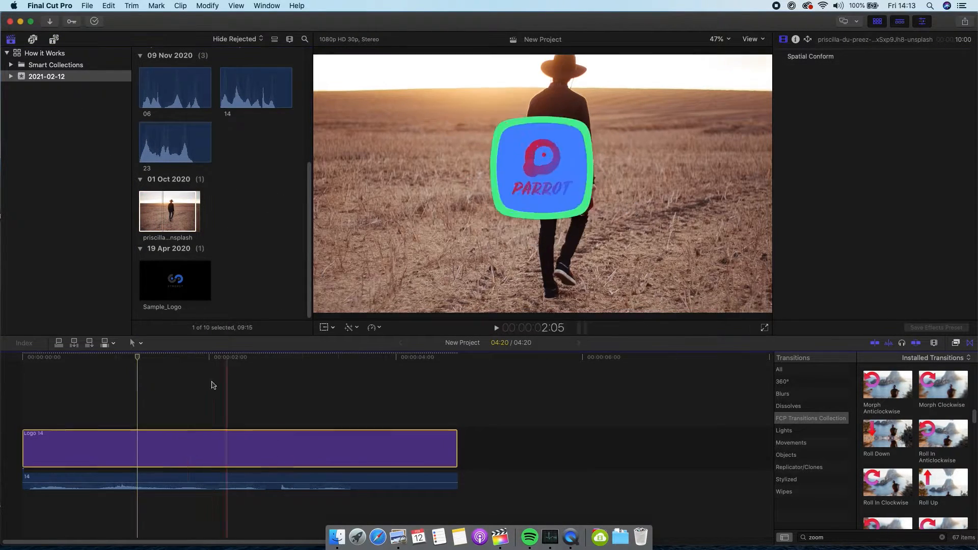
pyautogui.moveTo(279, 319); pyautogui.dragTo(186, 321)
pyautogui.click(920, 228)
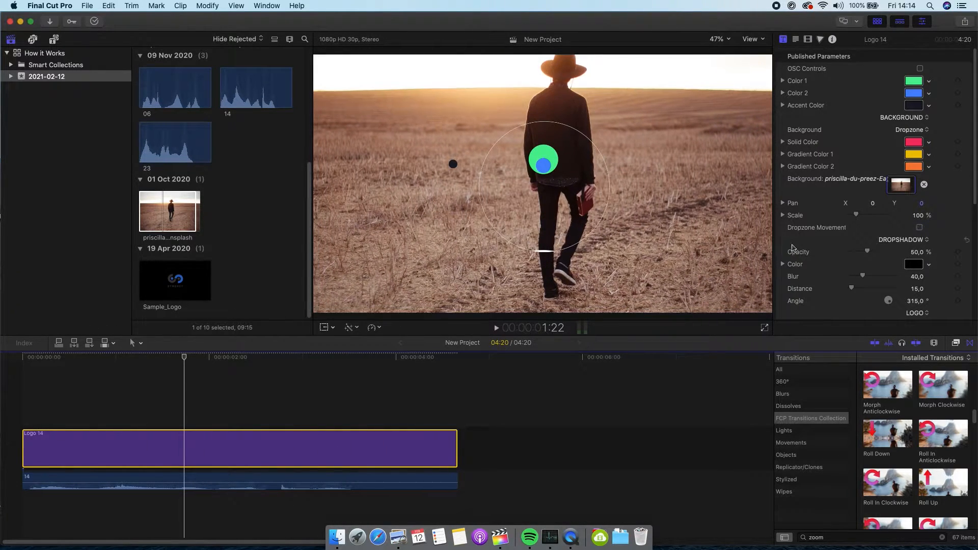
pyautogui.moveTo(152, 361); pyautogui.dragTo(393, 349)
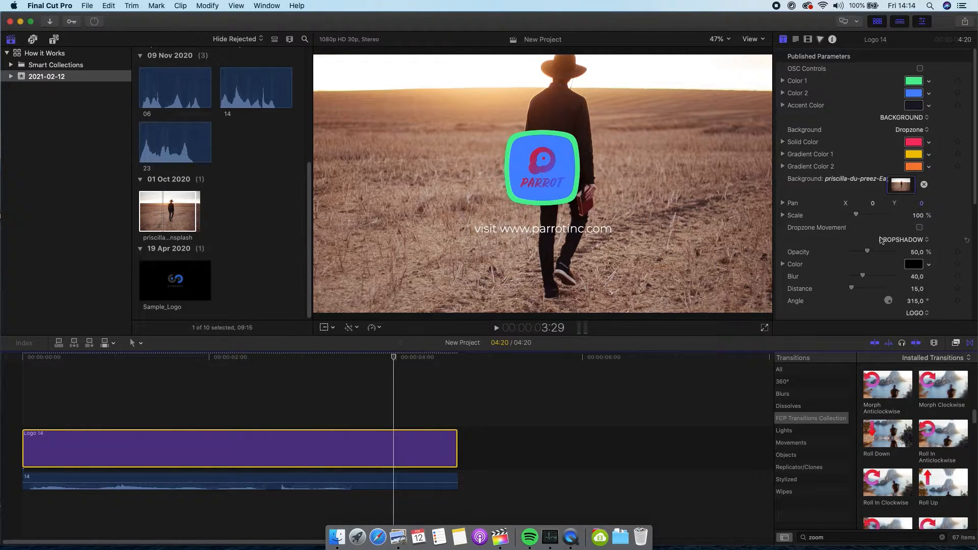
pyautogui.click(919, 227)
# Step: Try the Gradient and None backgrounds on the sting, and set the Background to Solid
pyautogui.click(912, 131)
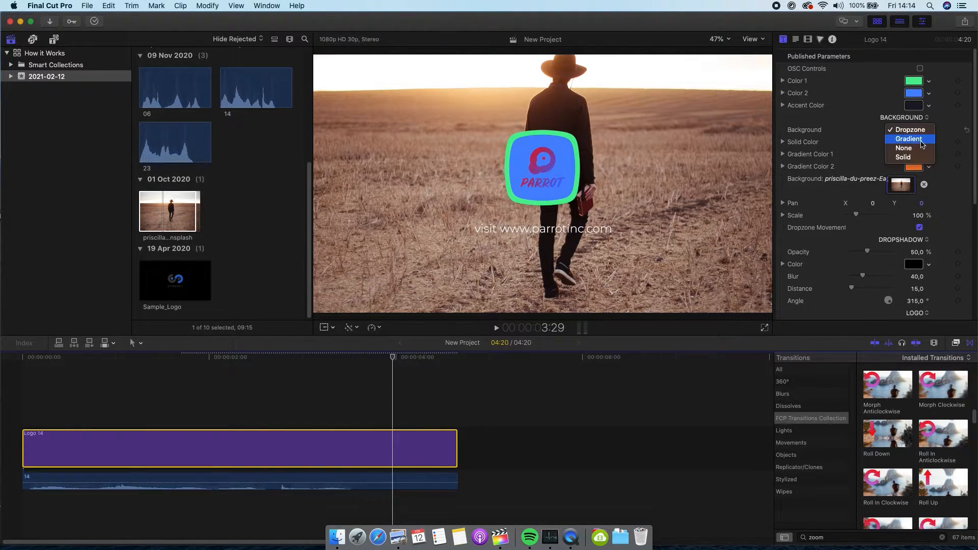
pyautogui.click(914, 139)
pyautogui.click(917, 131)
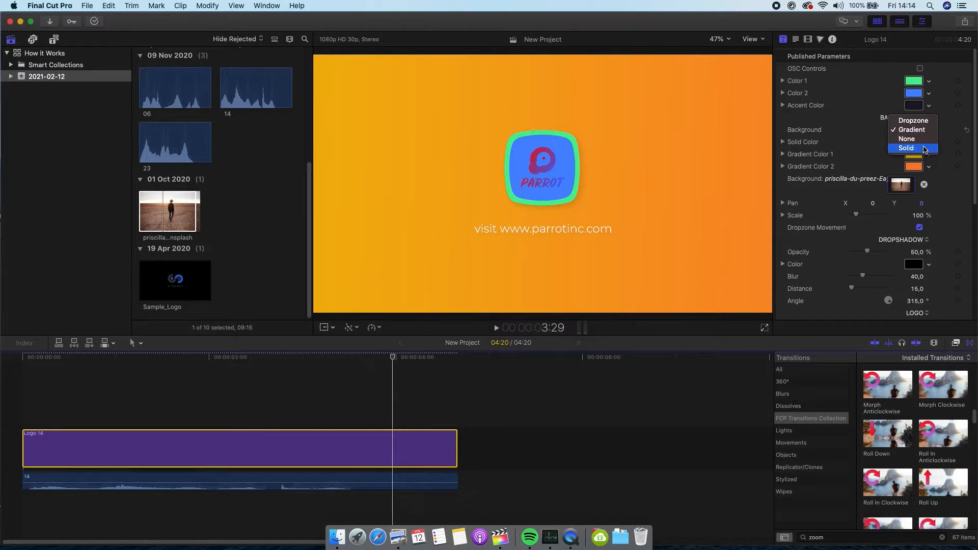
pyautogui.click(923, 140)
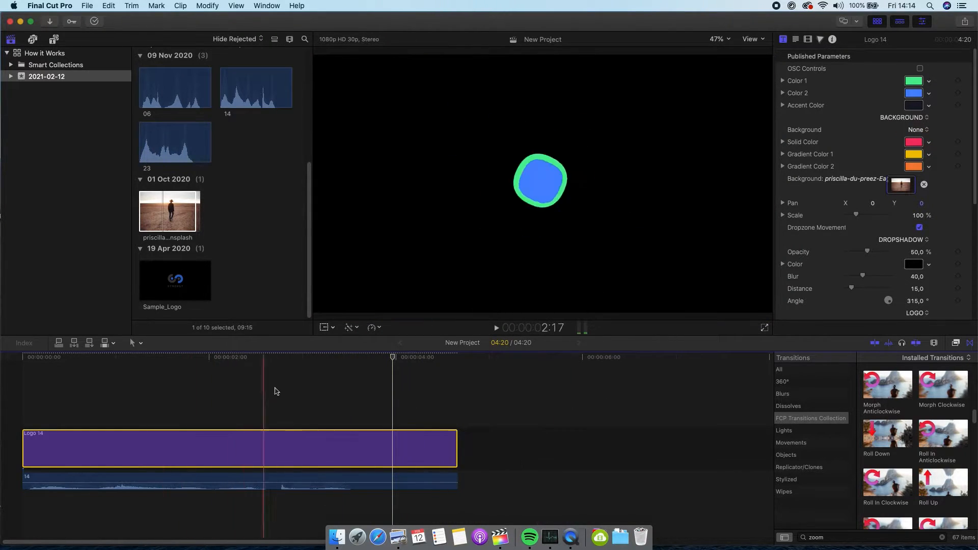
pyautogui.click(916, 129)
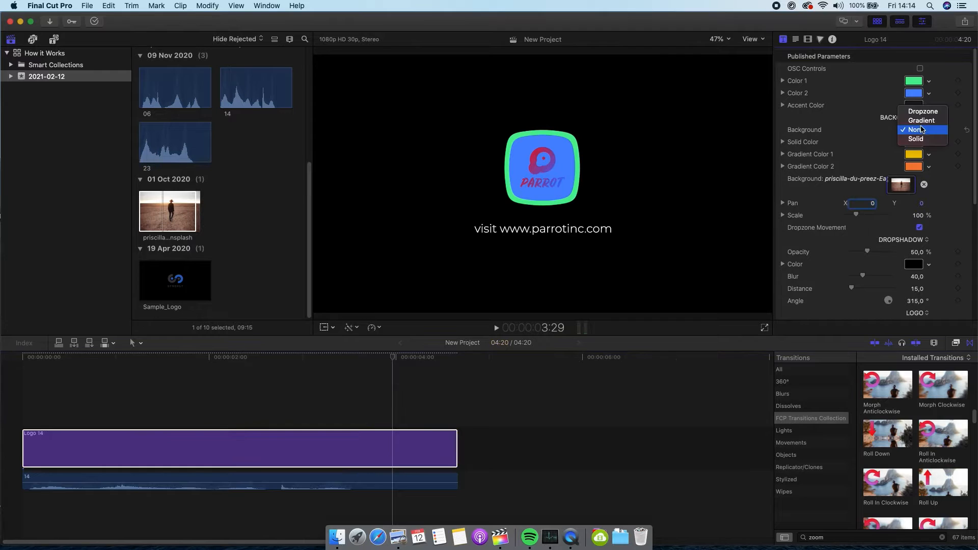
pyautogui.click(917, 122)
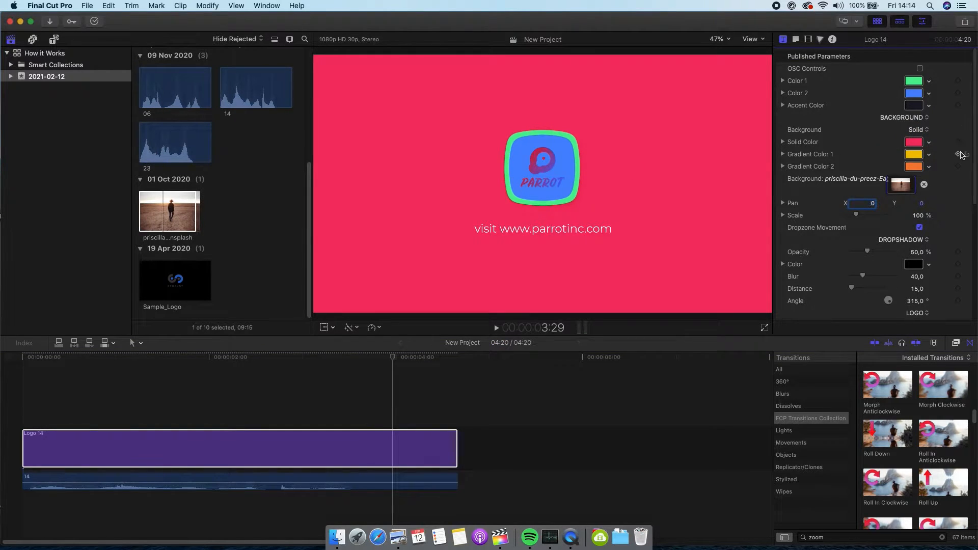
# Step: Switch the sting's Logo option to Dropzone and fill it with the Sample_Logo clip
pyautogui.scroll(-3, 962, 206)
pyautogui.scroll(-2, 962, 205)
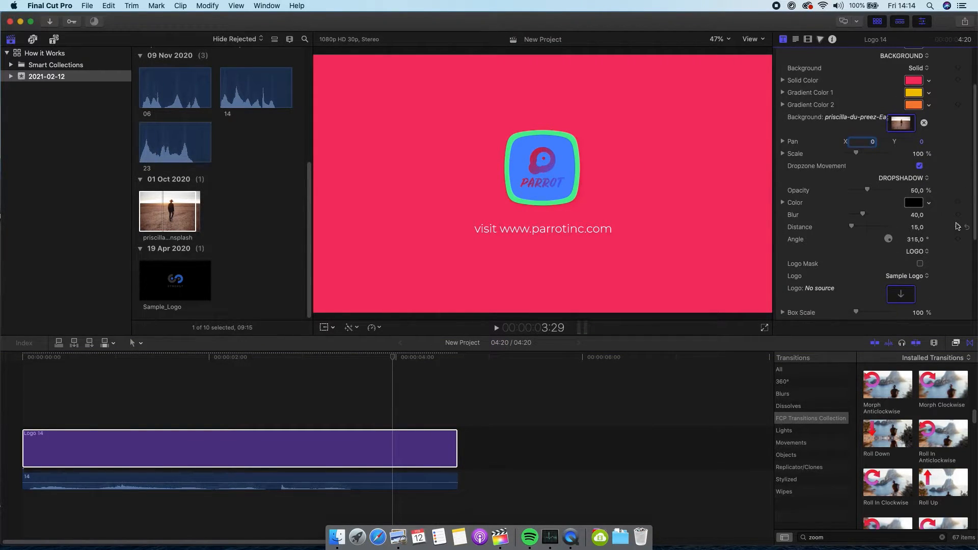
pyautogui.scroll(-1, 958, 222)
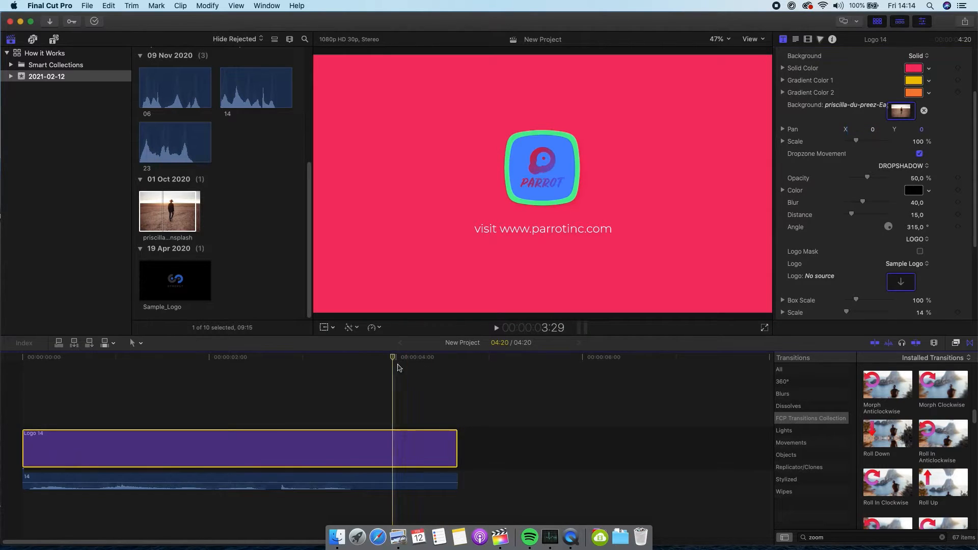
pyautogui.moveTo(394, 357)
pyautogui.mouseDown()
pyautogui.moveTo(205, 362)
pyautogui.moveTo(380, 358)
pyautogui.mouseUp()
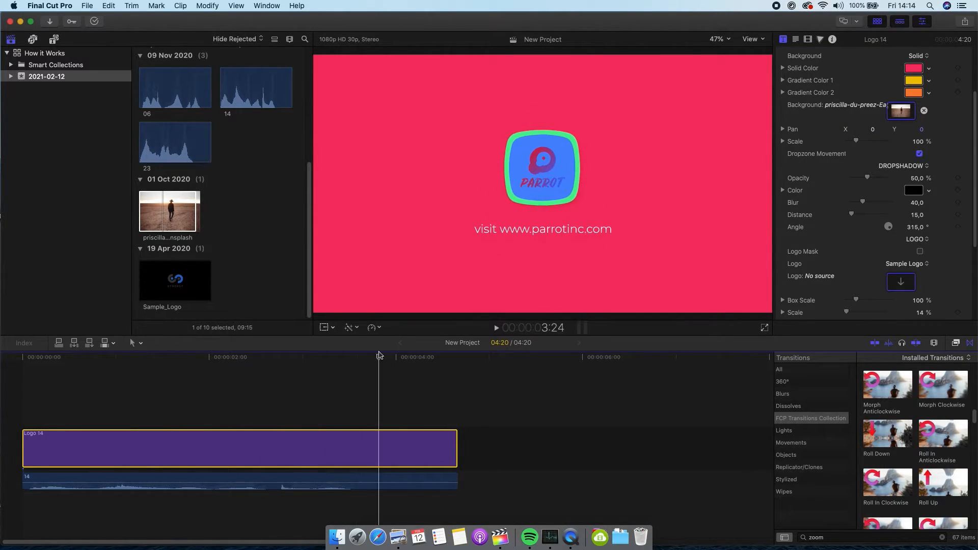
pyautogui.scroll(-5, 939, 206)
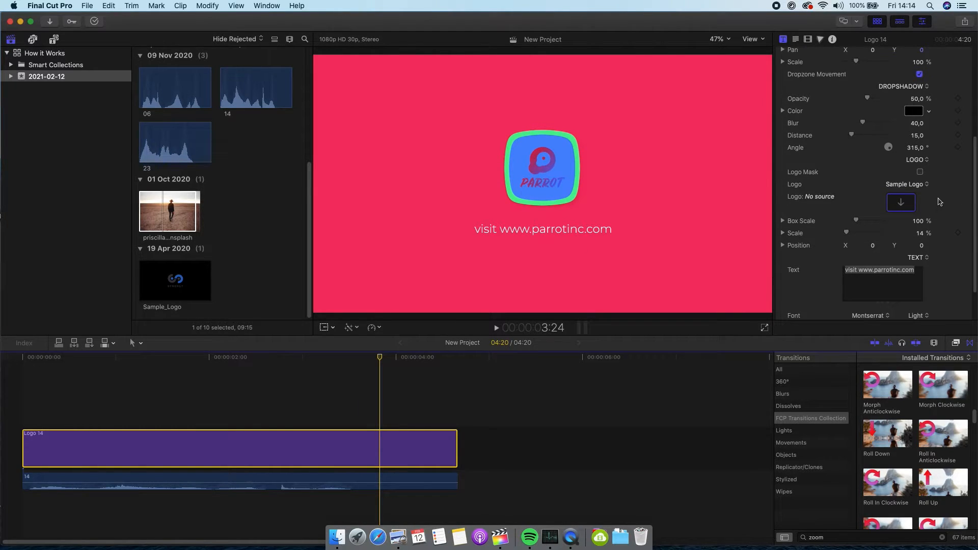
pyautogui.click(911, 183)
pyautogui.click(902, 175)
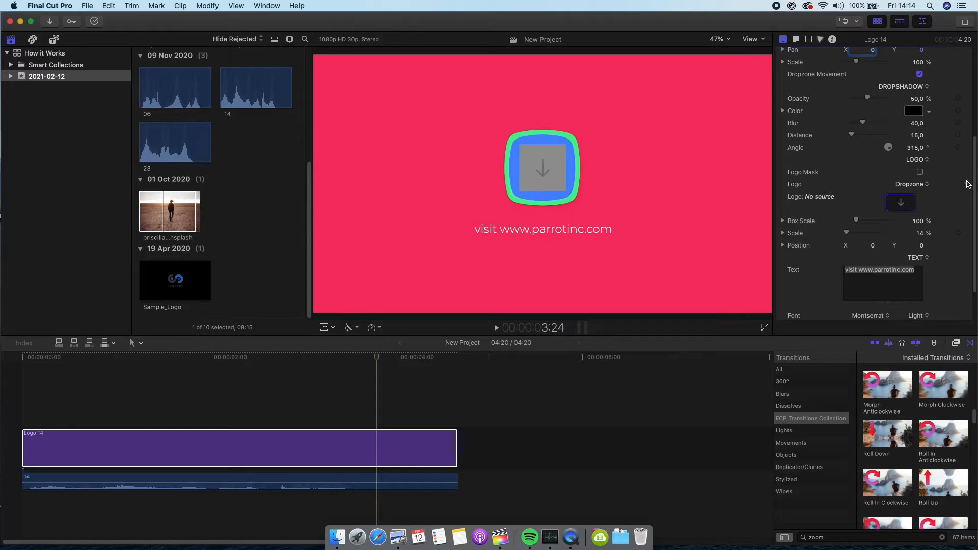
pyautogui.click(901, 203)
pyautogui.click(151, 295)
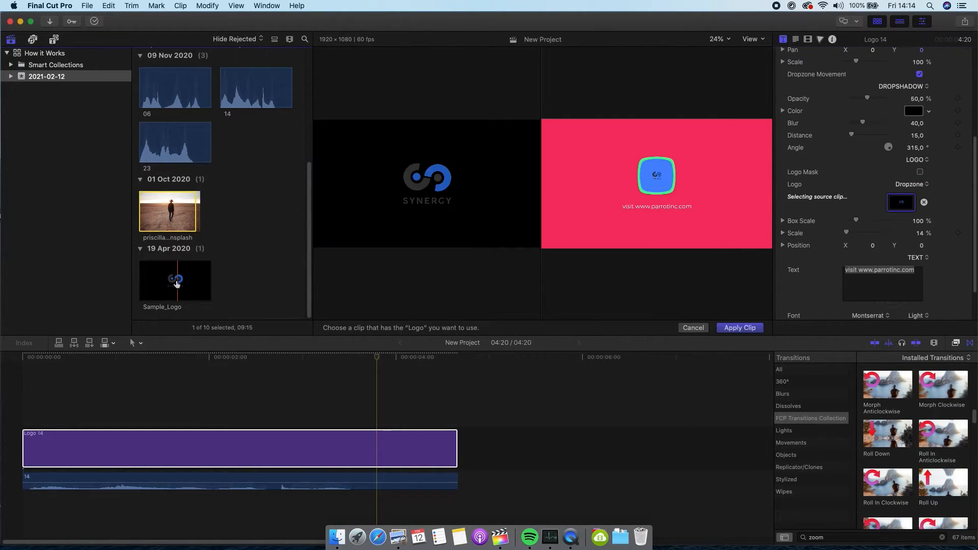
pyautogui.click(748, 329)
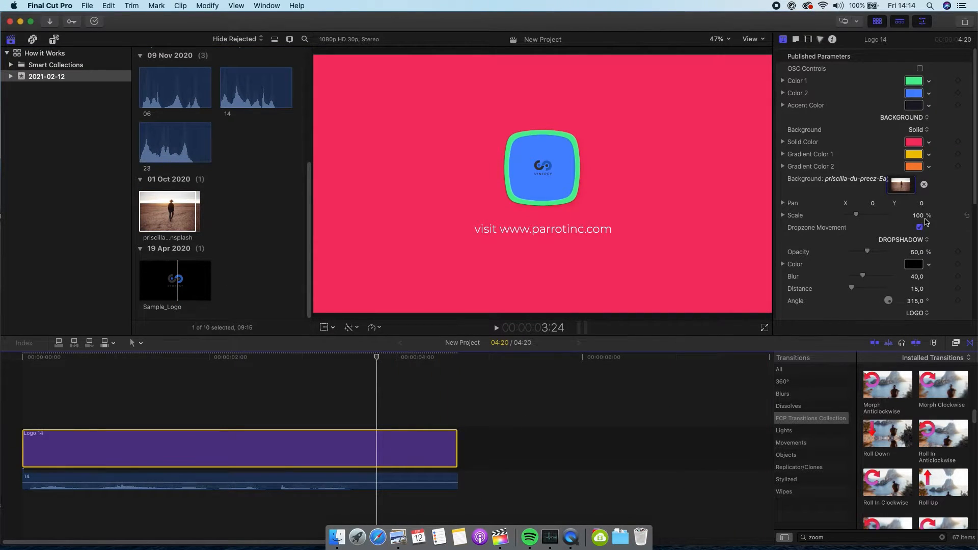
# Step: Enlarge the logo in its box by setting Box Scale to 223% and the logo's Scale to 16%
pyautogui.scroll(-5, 924, 235)
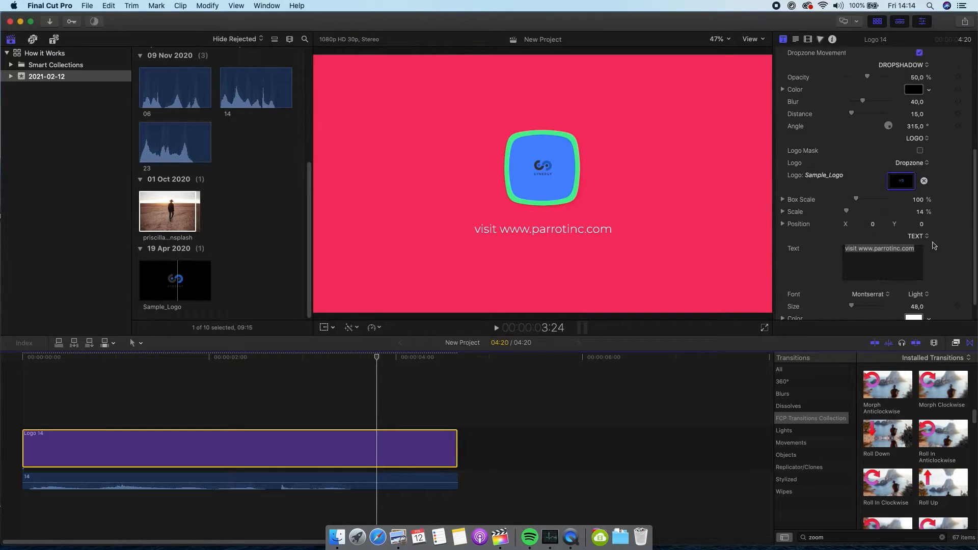
pyautogui.moveTo(921, 201); pyautogui.dragTo(929, 166)
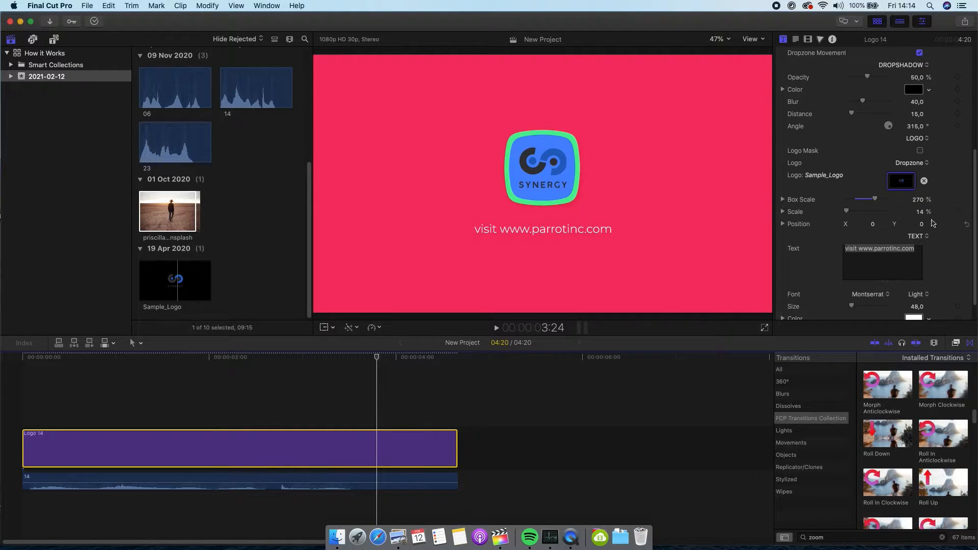
pyautogui.scroll(-2, 951, 226)
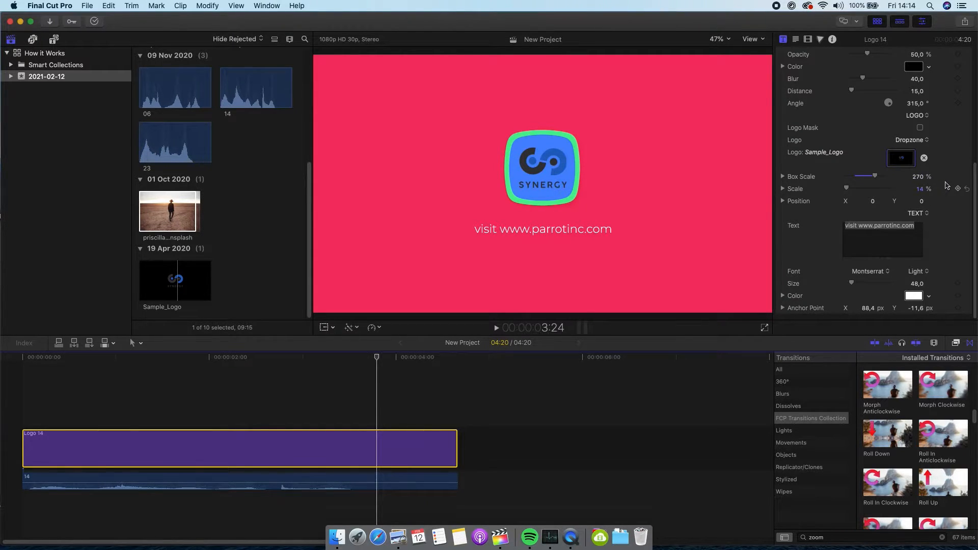
pyautogui.scroll(3, 946, 185)
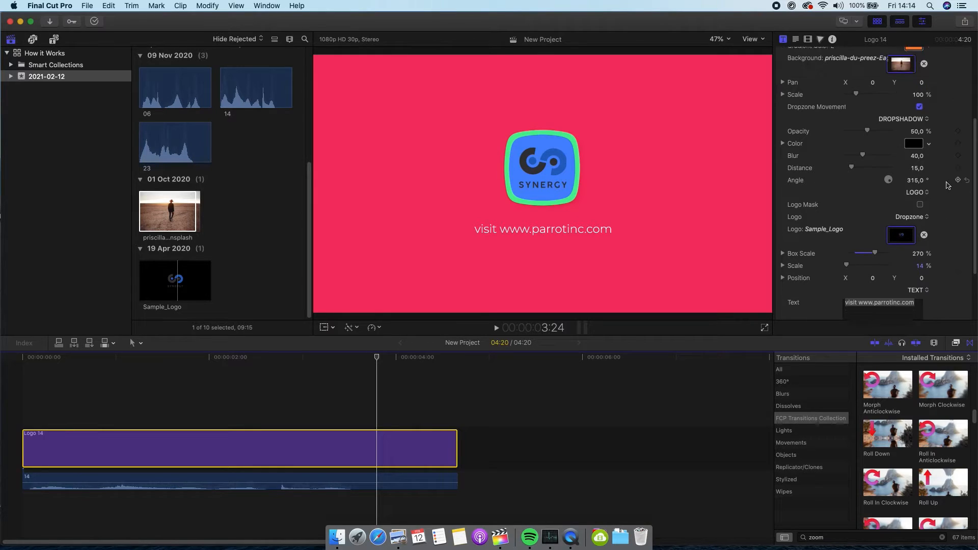
pyautogui.scroll(-2, 926, 233)
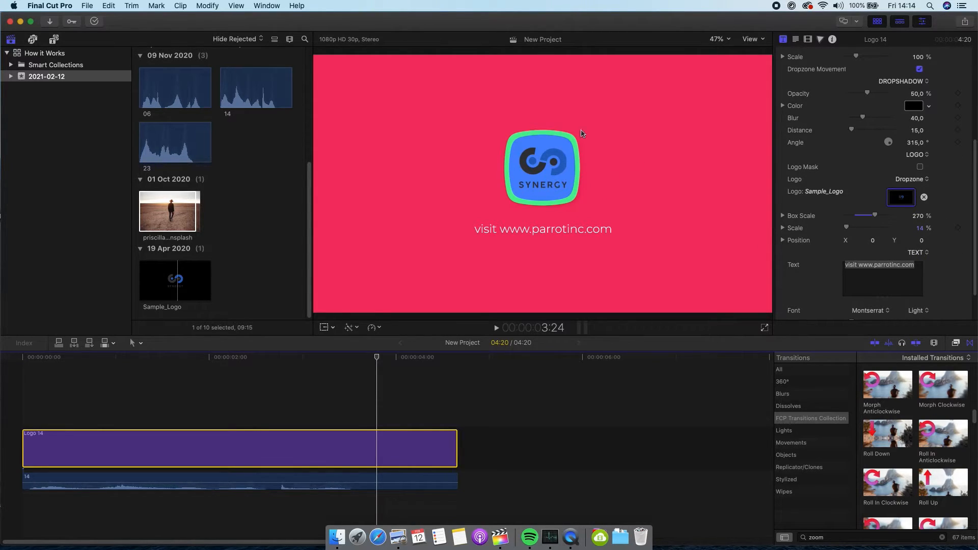
pyautogui.moveTo(919, 218)
pyautogui.mouseDown()
pyautogui.moveTo(910, 219)
pyautogui.moveTo(922, 229)
pyautogui.mouseUp()
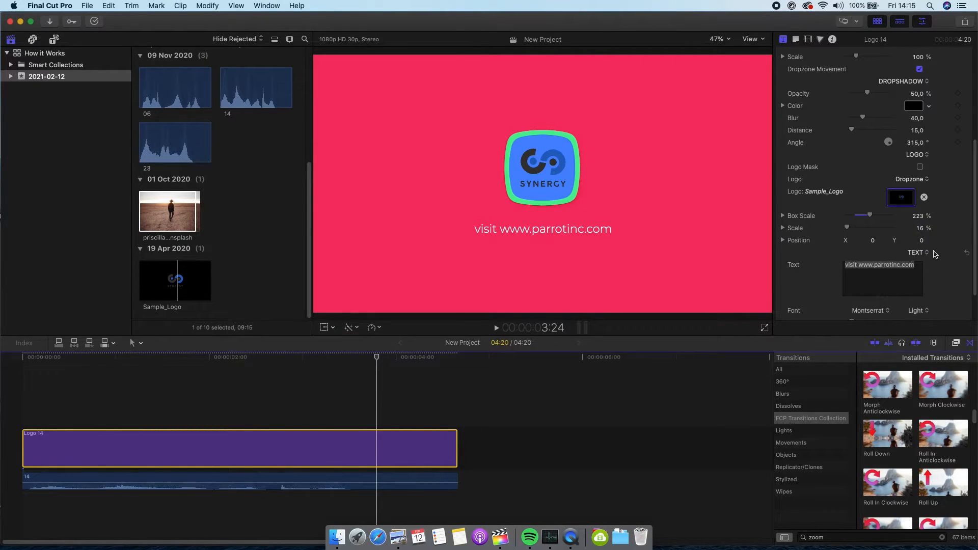
# Step: Change Color 2 of the logo box to orange, with red 219 and blue 0
pyautogui.scroll(5, 940, 170)
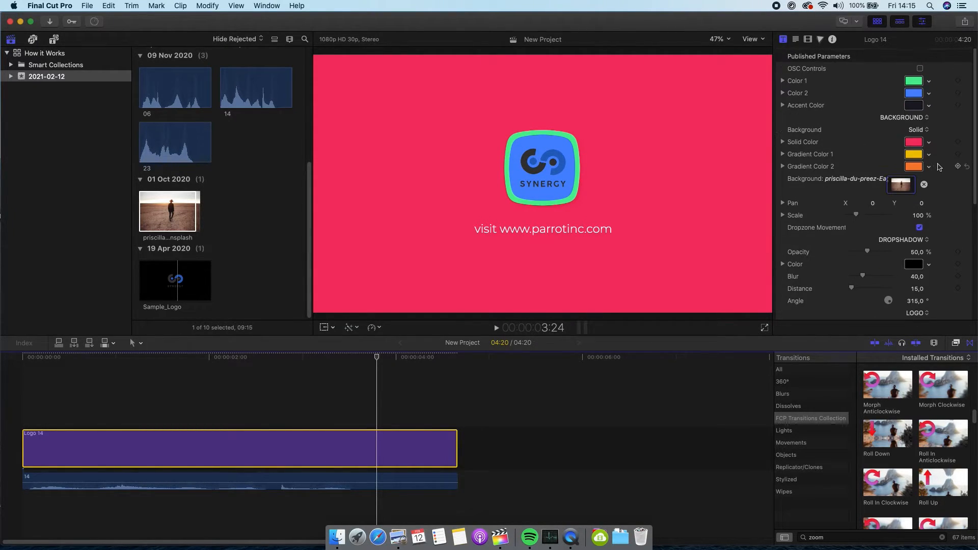
pyautogui.click(914, 94)
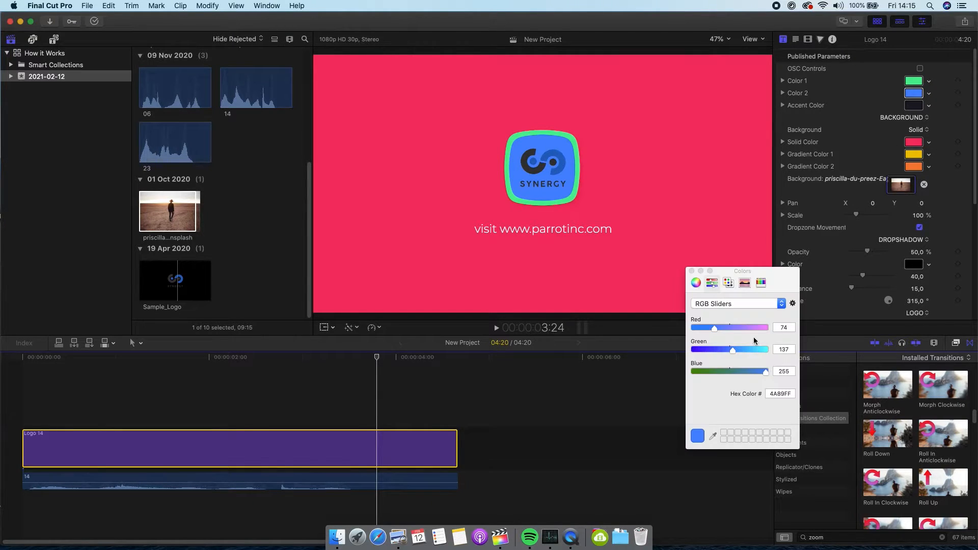
pyautogui.moveTo(748, 328); pyautogui.dragTo(756, 328)
pyautogui.moveTo(720, 373); pyautogui.dragTo(693, 374)
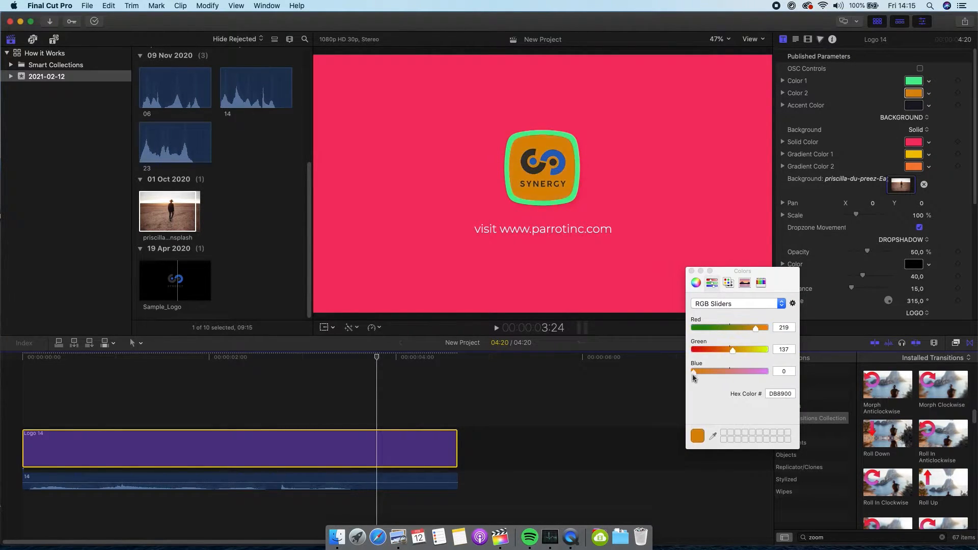
pyautogui.click(692, 271)
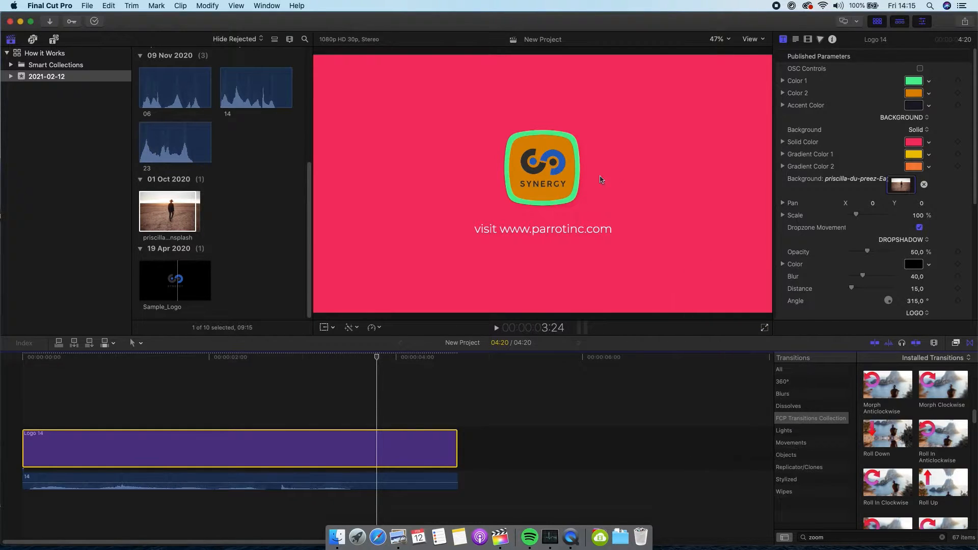
# Step: Change Color 1 of the logo box's border to pale yellow by raising red to 255
pyautogui.click(913, 81)
pyautogui.moveTo(748, 329); pyautogui.dragTo(770, 329)
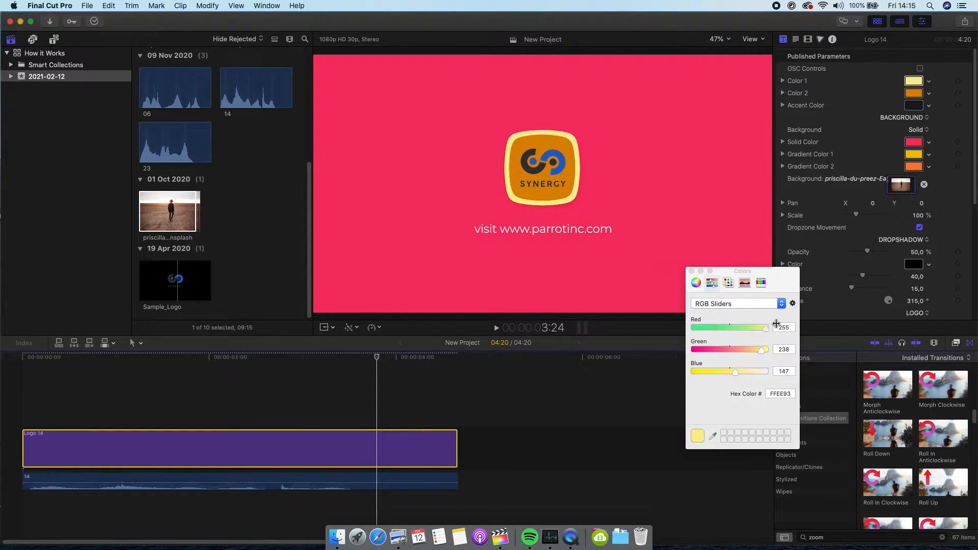
pyautogui.click(691, 272)
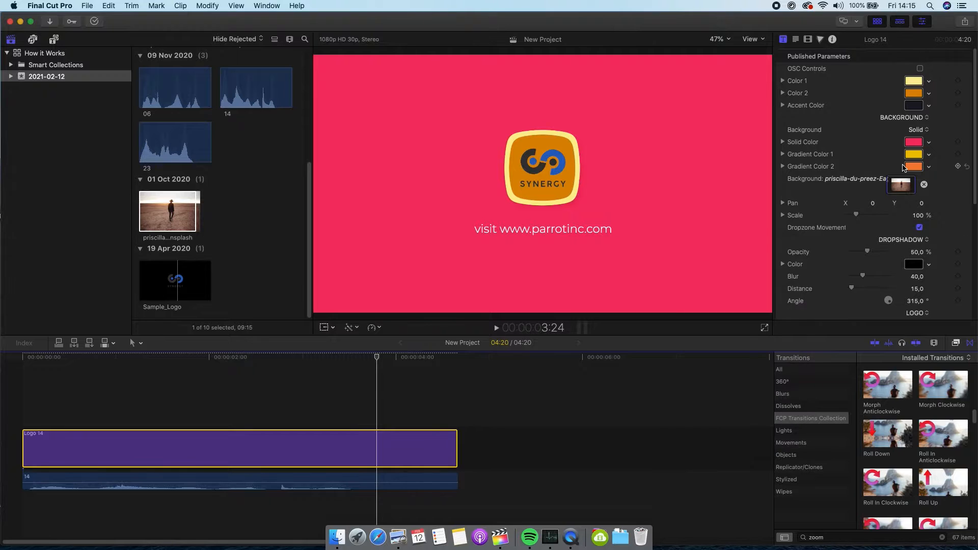
# Step: Copy the hex value FFEE93 from the sting's Color 1
pyautogui.click(913, 80)
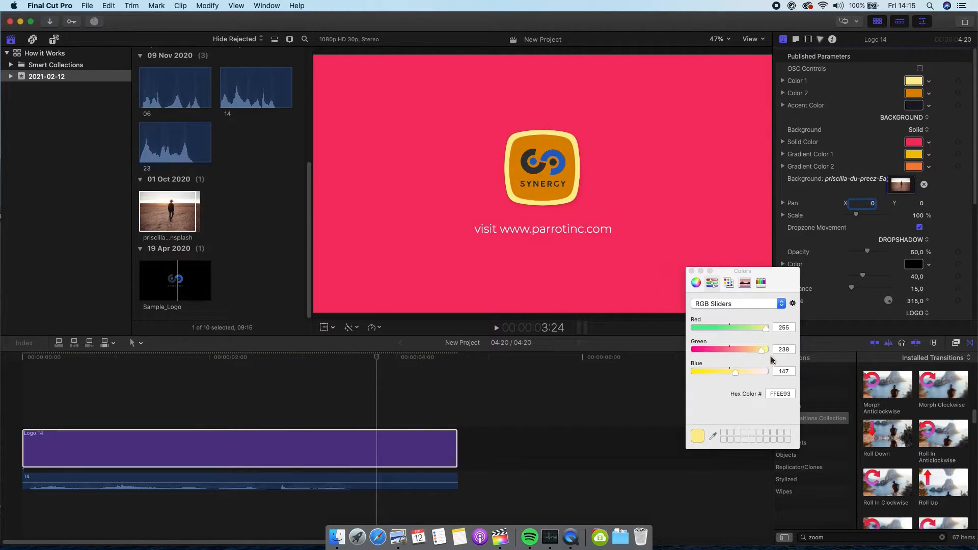
pyautogui.click(785, 398)
pyautogui.press('super+c')
pyautogui.rightClick(785, 397)
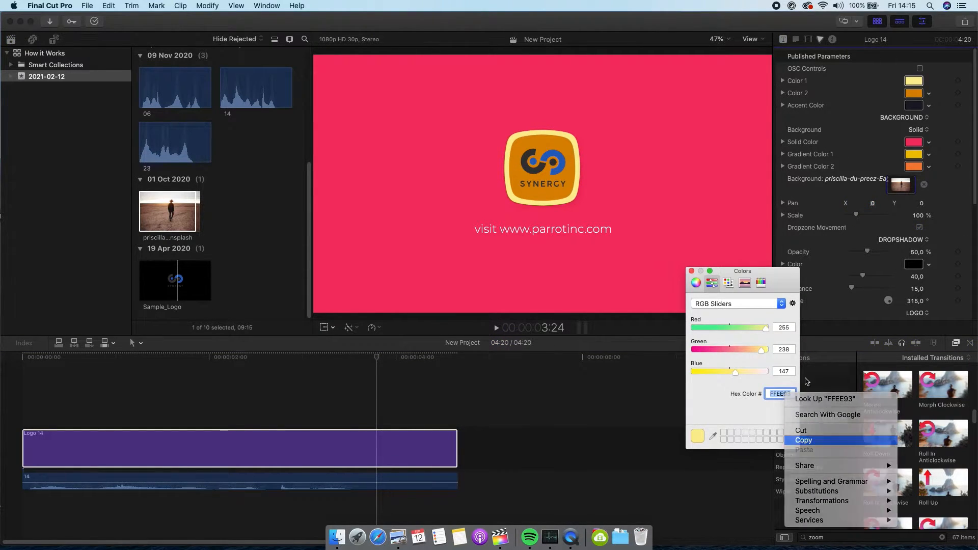
pyautogui.click(795, 436)
pyautogui.click(691, 271)
# Step: Apply the copied hex value FFEE93 as the color of the website text
pyautogui.scroll(-8, 939, 276)
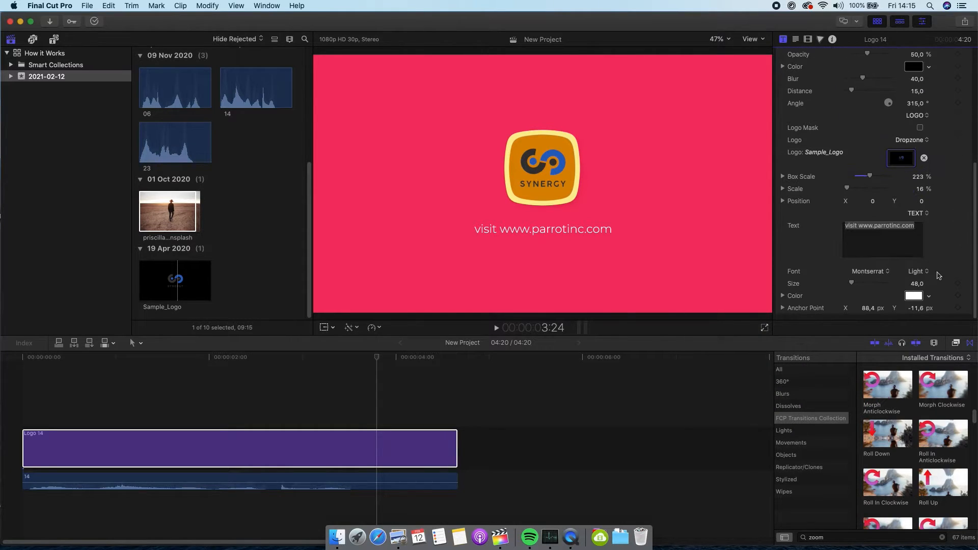
pyautogui.click(918, 300)
pyautogui.click(783, 396)
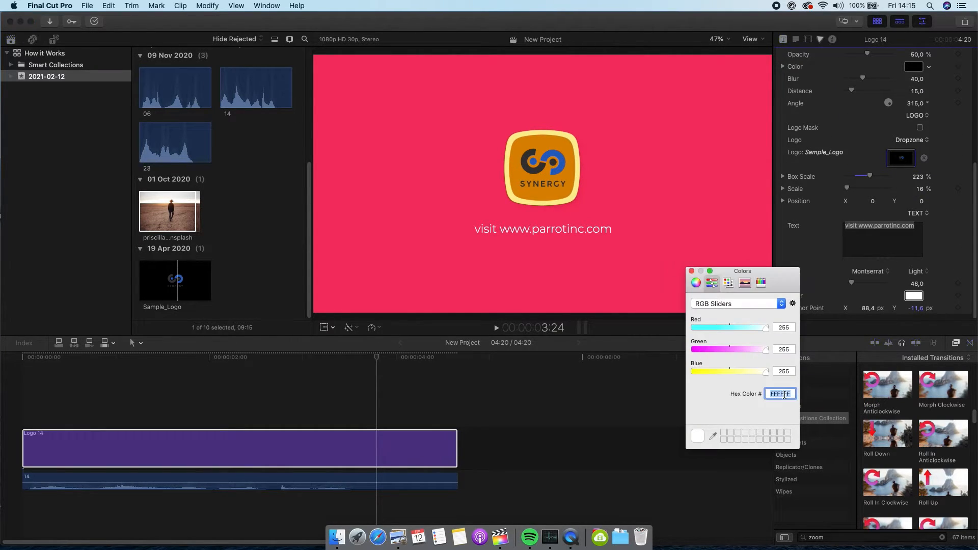
pyautogui.rightClick(783, 395)
pyautogui.click(798, 452)
pyautogui.press('Return')
pyautogui.click(691, 271)
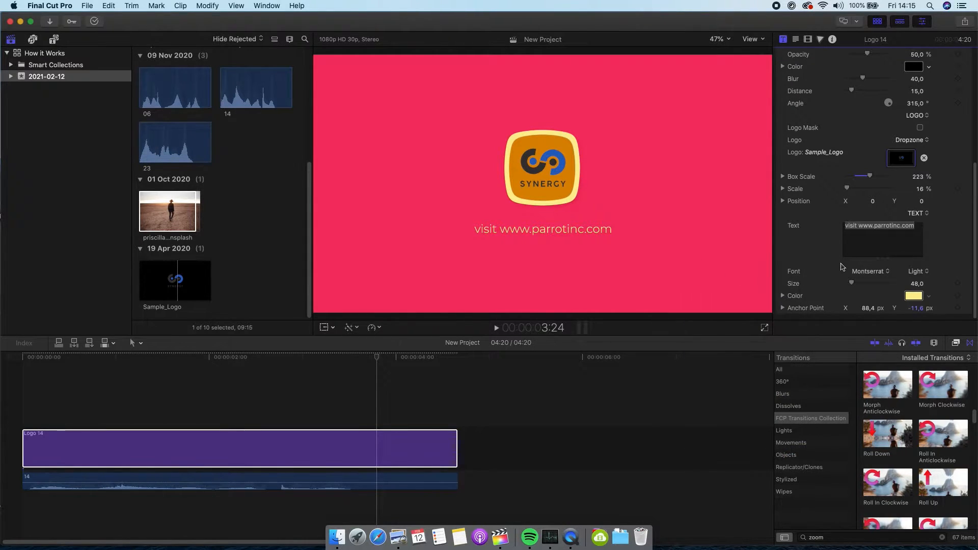
# Step: Set the font of the website text to Bebas Kai
pyautogui.click(884, 274)
pyautogui.scroll(20, 884, 275)
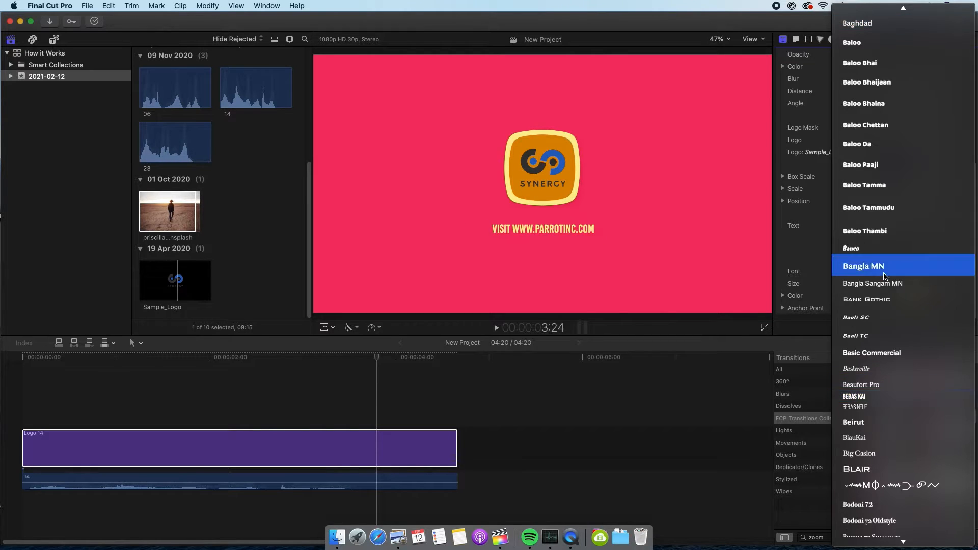
pyautogui.click(887, 398)
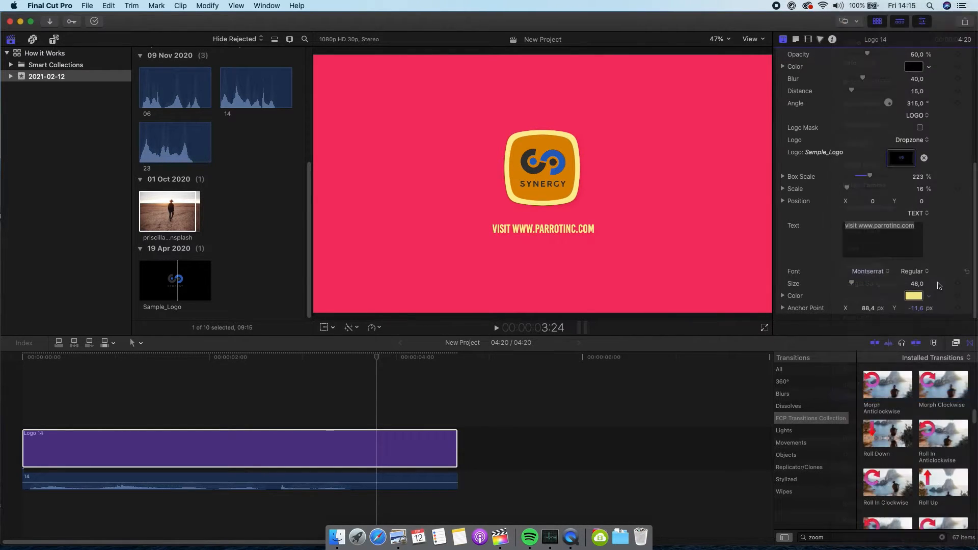
# Step: Play the customized Logo 14 sting to preview its new logo, colors and text
pyautogui.click(345, 434)
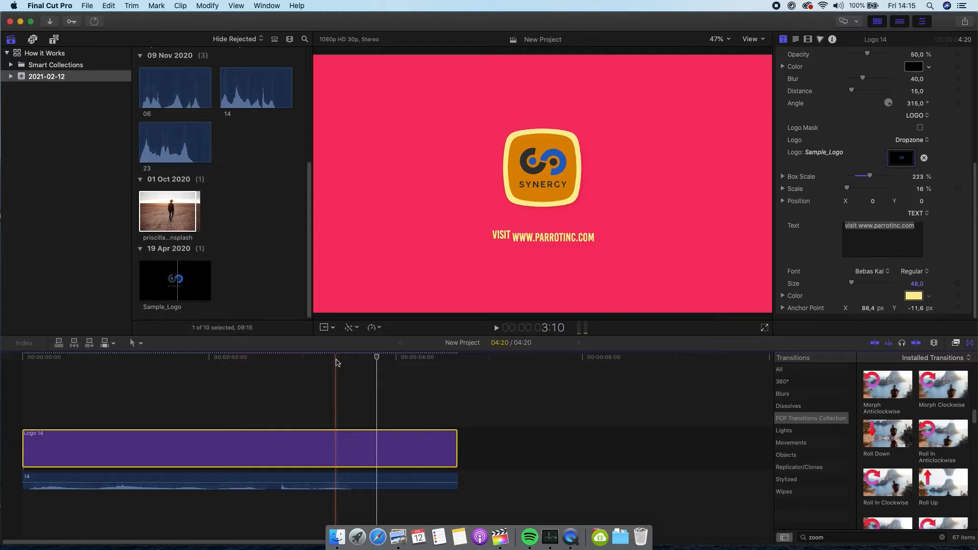
pyautogui.press('space')
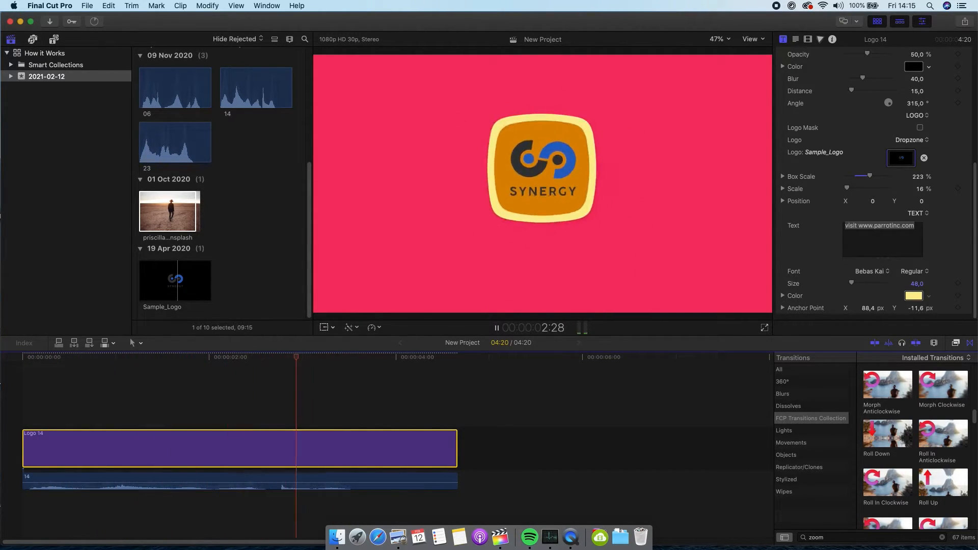
pyautogui.press('space')
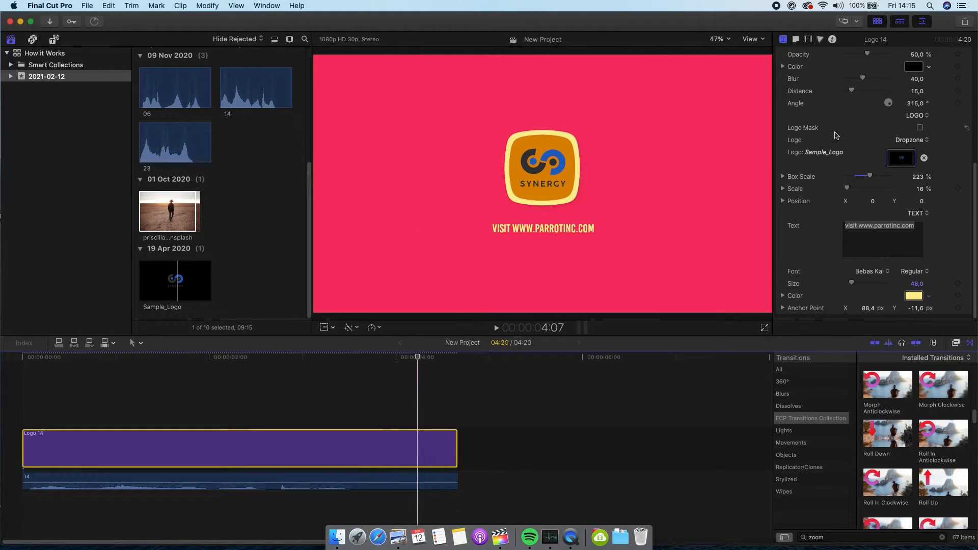
# Step: Add the Typography 36 title from the FCP Graphics Collection to the timeline directly after the Logo 14 clip
pyautogui.scroll(5, 797, 210)
pyautogui.click(54, 39)
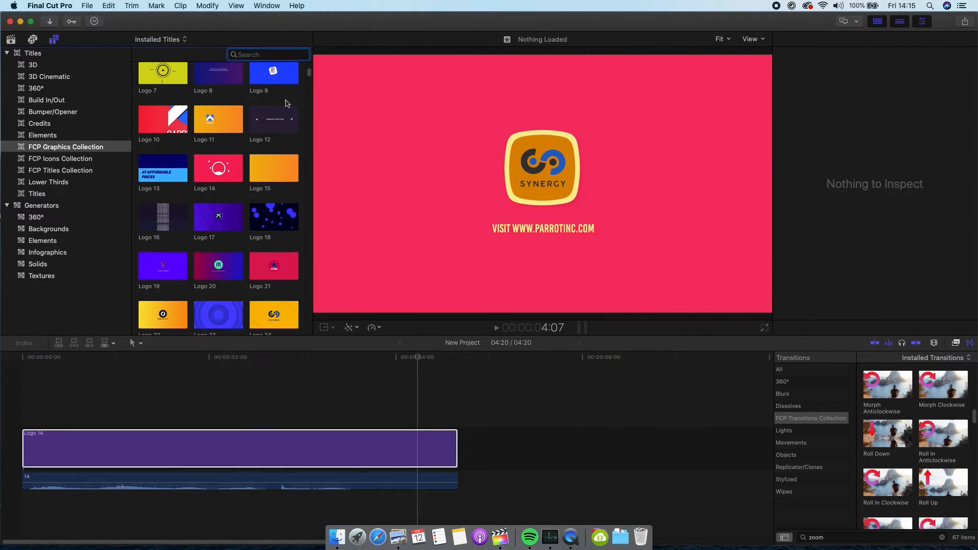
pyautogui.scroll(-3, 288, 101)
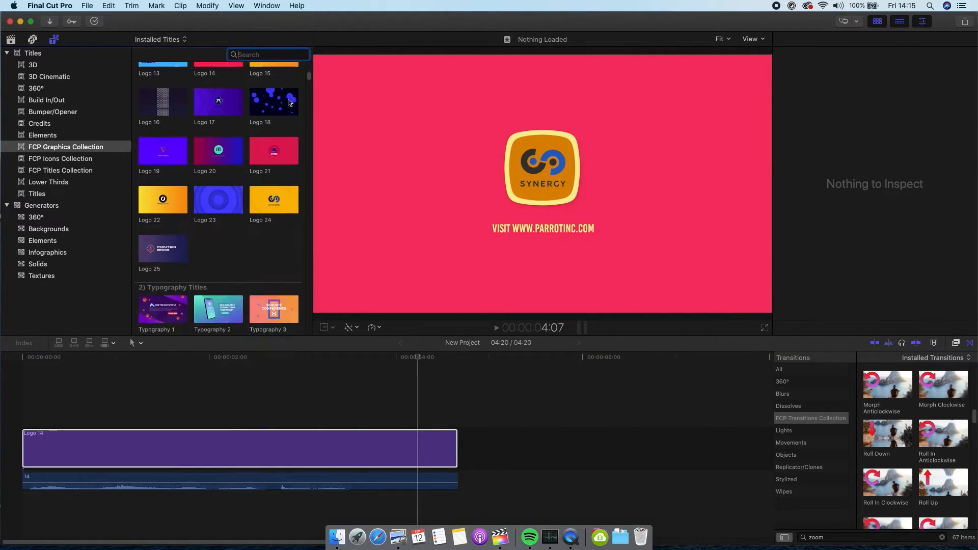
pyautogui.scroll(-4, 289, 102)
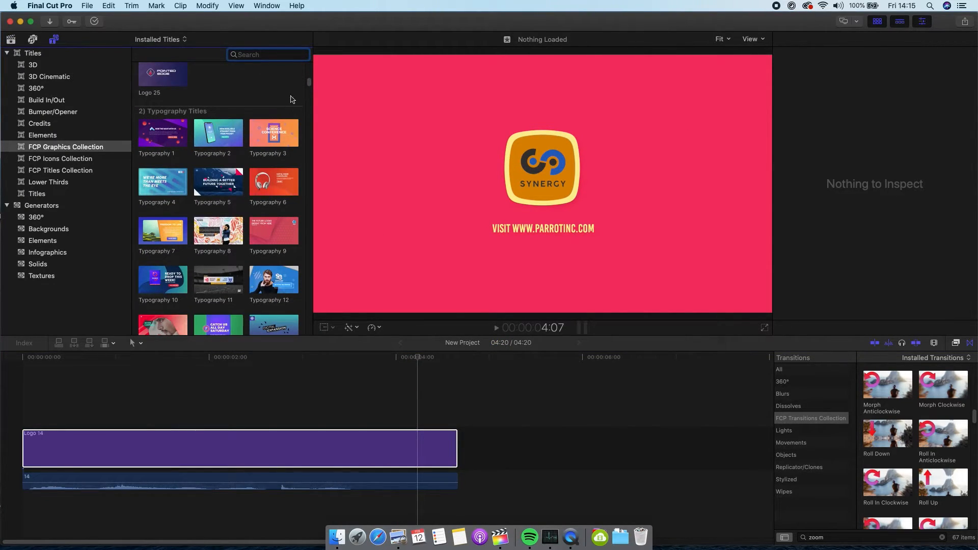
pyautogui.scroll(-5, 303, 105)
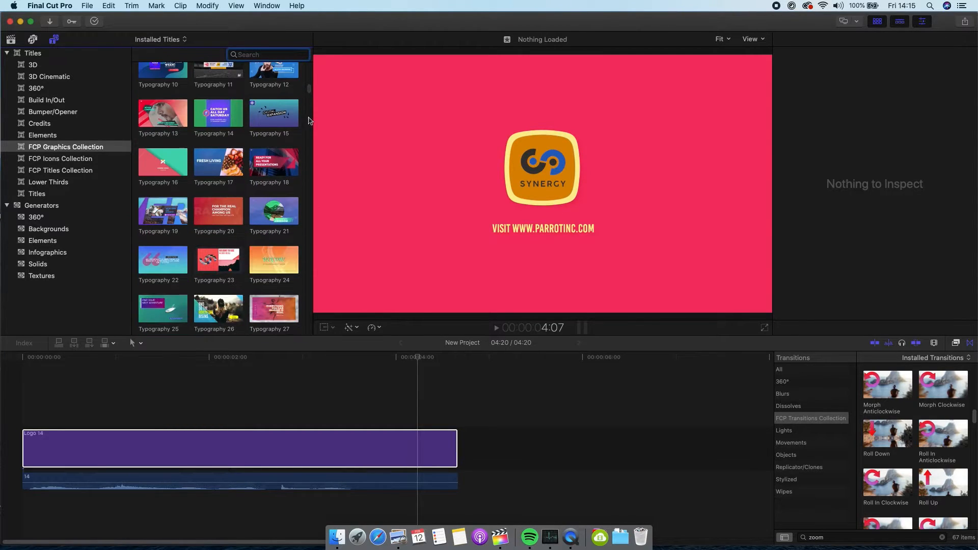
pyautogui.scroll(-5, 295, 140)
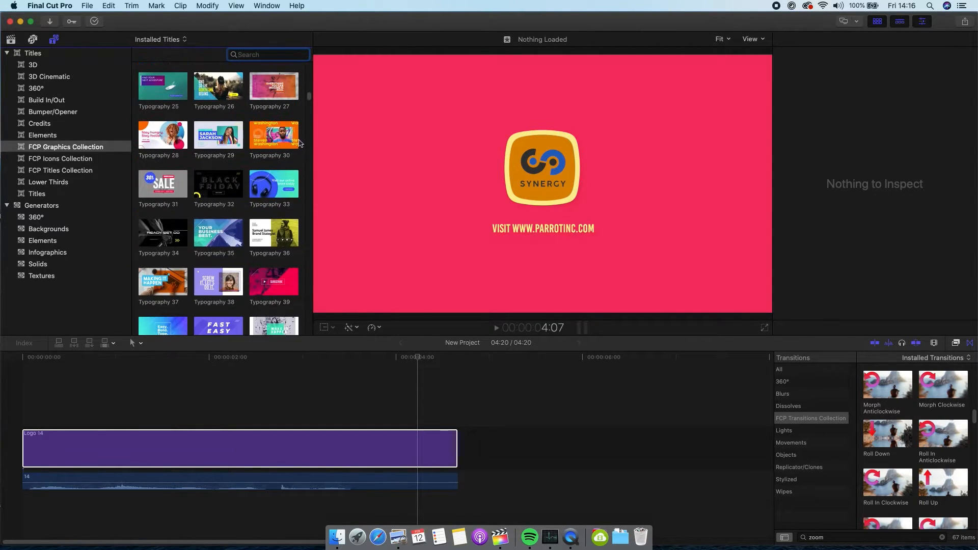
pyautogui.scroll(-2, 263, 127)
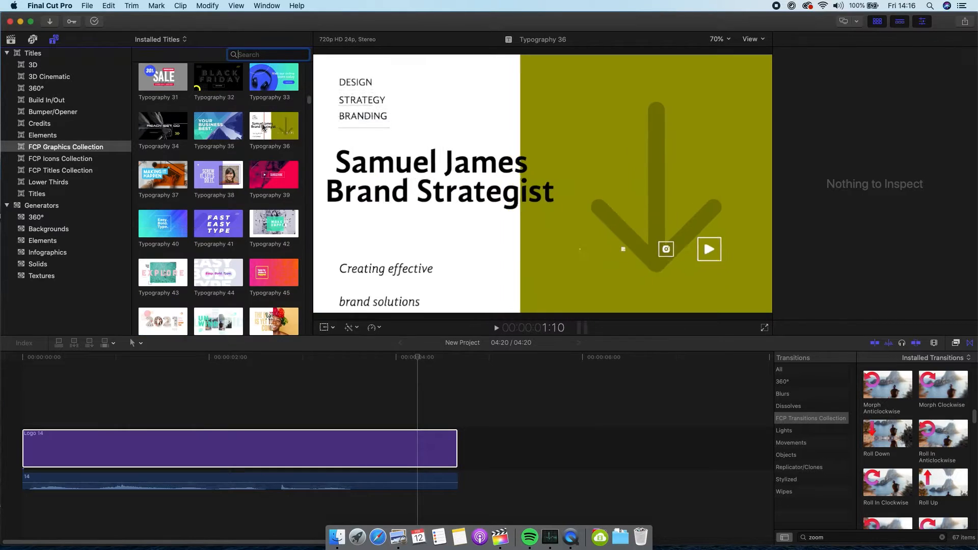
pyautogui.moveTo(279, 126); pyautogui.dragTo(463, 443)
# Step: Move the Typography 36 title above the Logo 14 clip so it overlaps its end, and play the title's animation
pyautogui.click(488, 354)
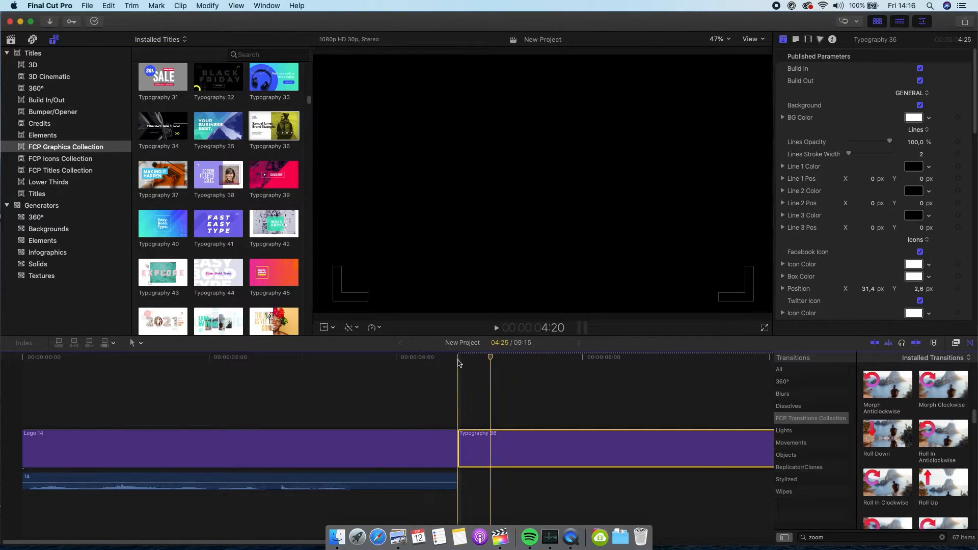
pyautogui.press('space')
pyautogui.press('space')
pyautogui.moveTo(481, 433); pyautogui.dragTo(337, 359)
pyautogui.press('space')
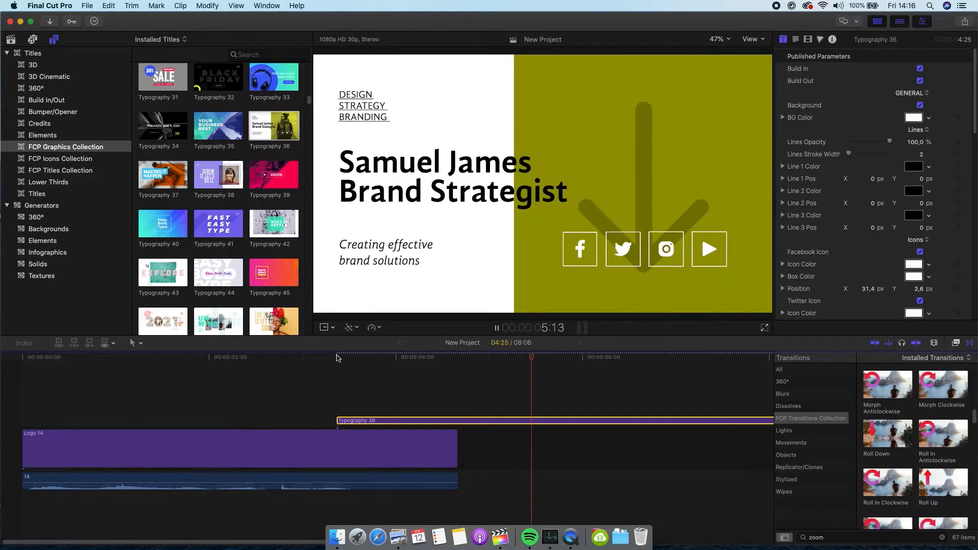
pyautogui.click(336, 358)
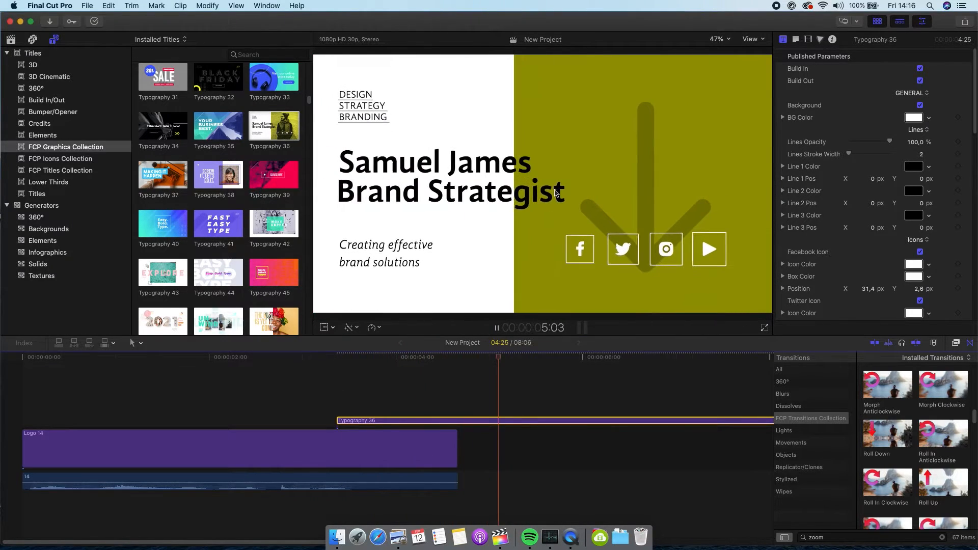
pyautogui.press('space')
# Step: Import the photo pexels-moose-photos-1036623.jpg from Downloads into the 2021-02-12 event, leaving the file in place
pyautogui.click(86, 6)
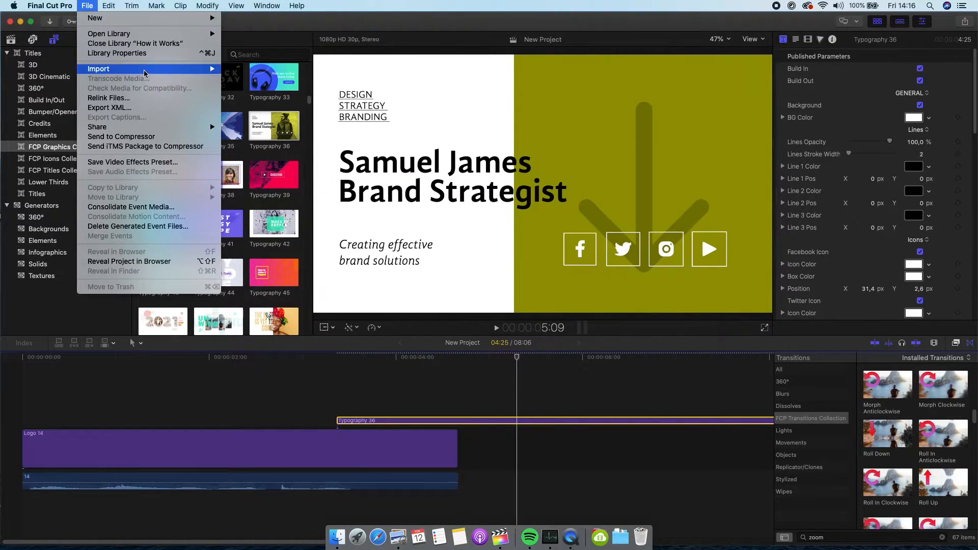
pyautogui.moveTo(146, 71)
pyautogui.click(243, 70)
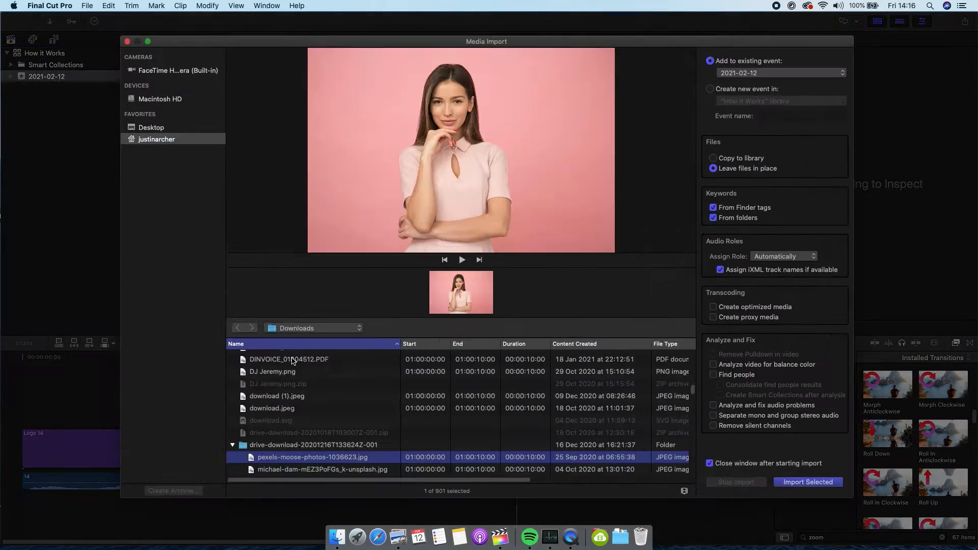
pyautogui.click(809, 482)
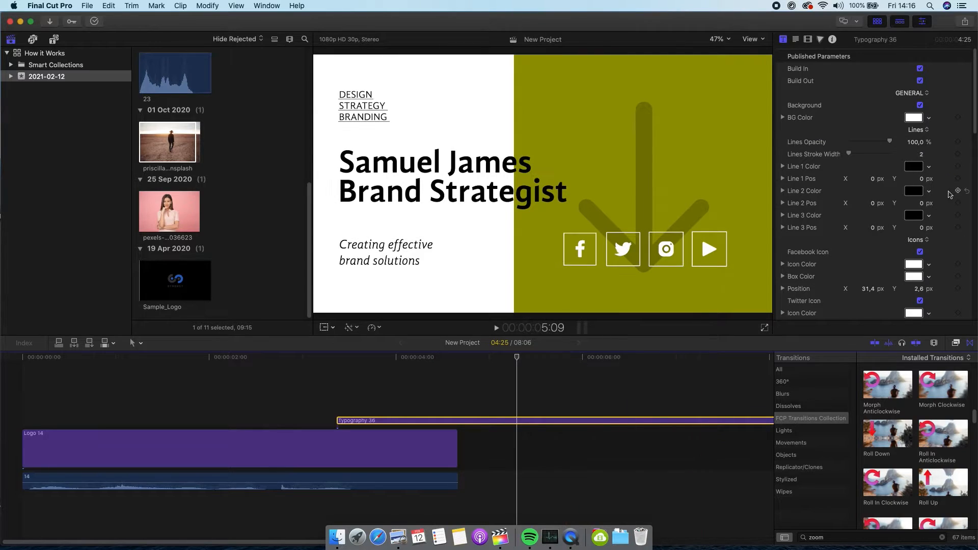
# Step: Fill the Typography 36 title's drop zone with the imported photo of the woman on the pink background
pyautogui.scroll(-10, 974, 146)
pyautogui.scroll(-8, 968, 153)
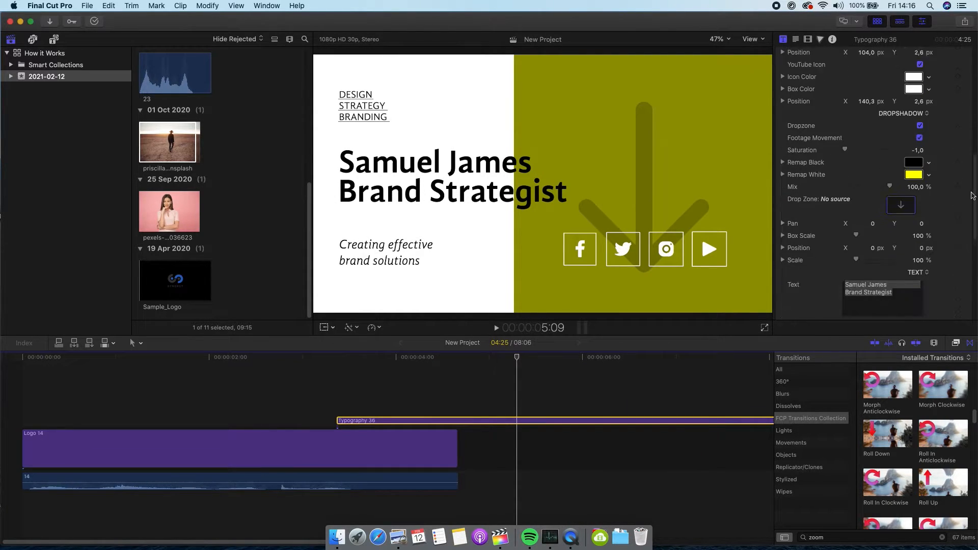
pyautogui.click(903, 172)
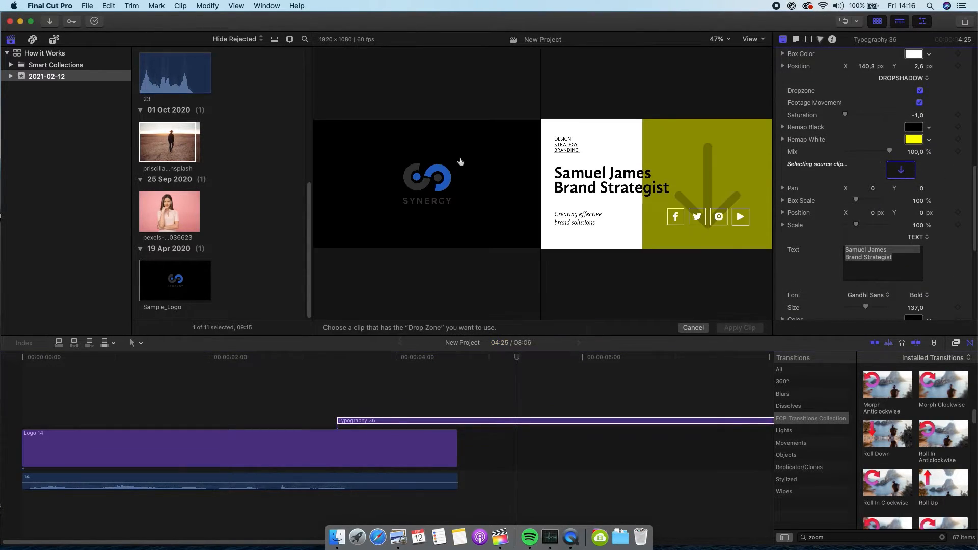
pyautogui.click(166, 209)
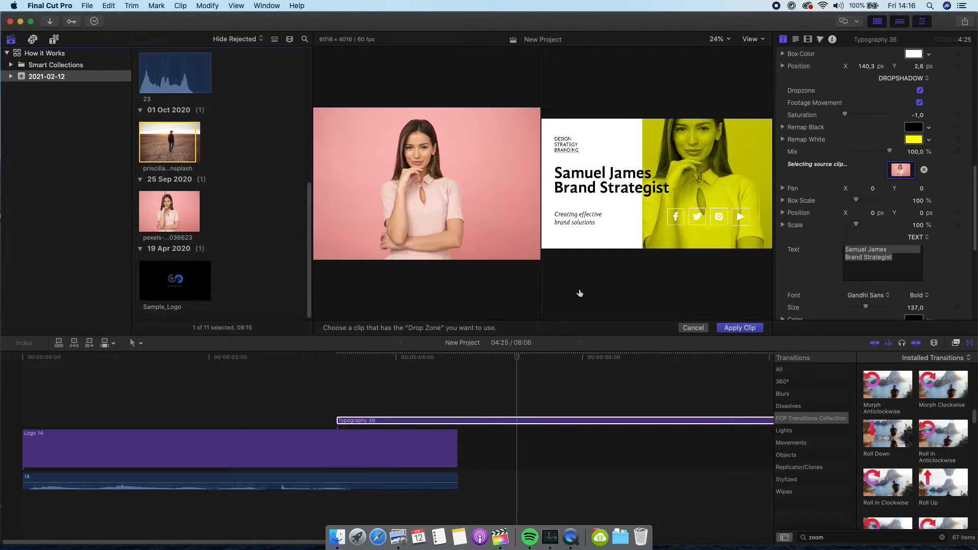
pyautogui.click(740, 328)
# Step: Set the drop zone photo's Box Scale to 62 % and its X position to 4.8 px
pyautogui.click(562, 420)
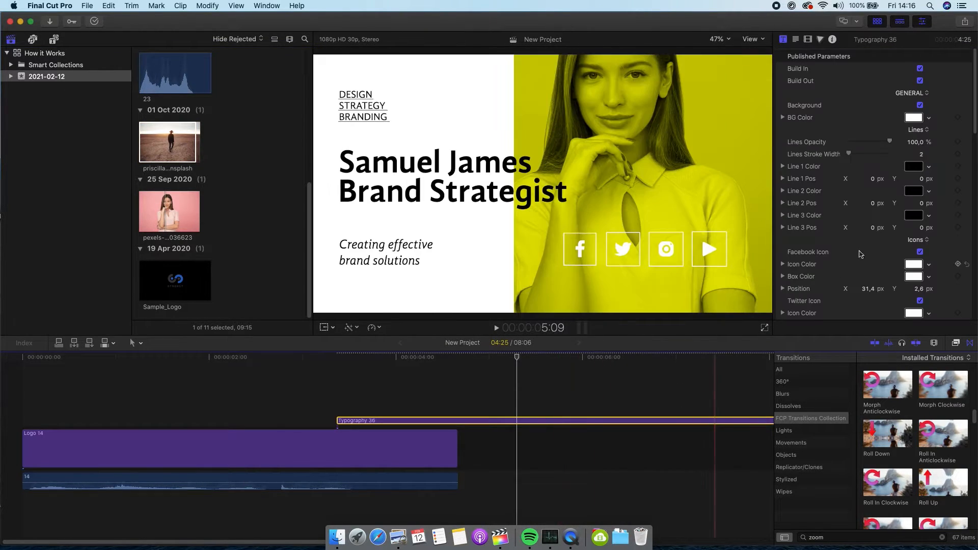
pyautogui.scroll(-5, 961, 211)
pyautogui.scroll(-10, 961, 211)
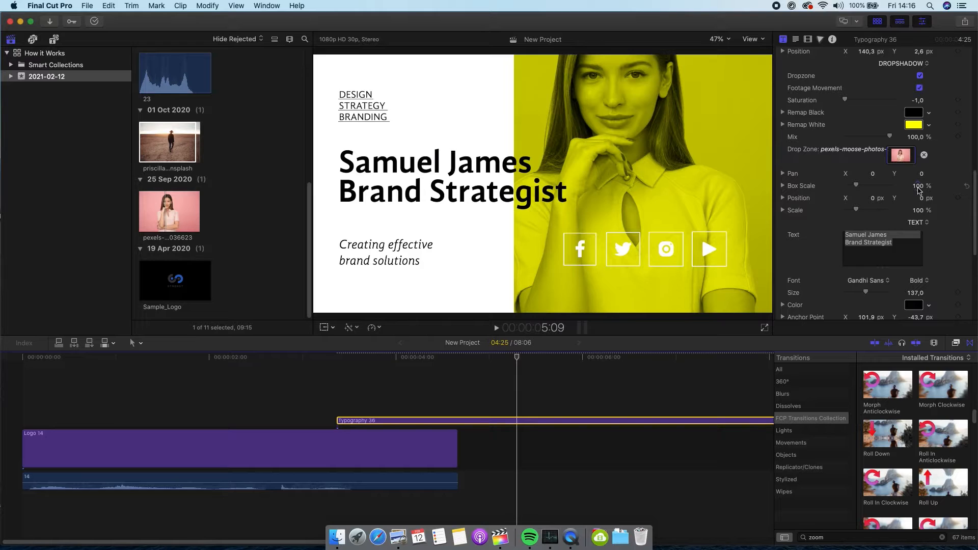
pyautogui.moveTo(919, 189); pyautogui.dragTo(869, 199)
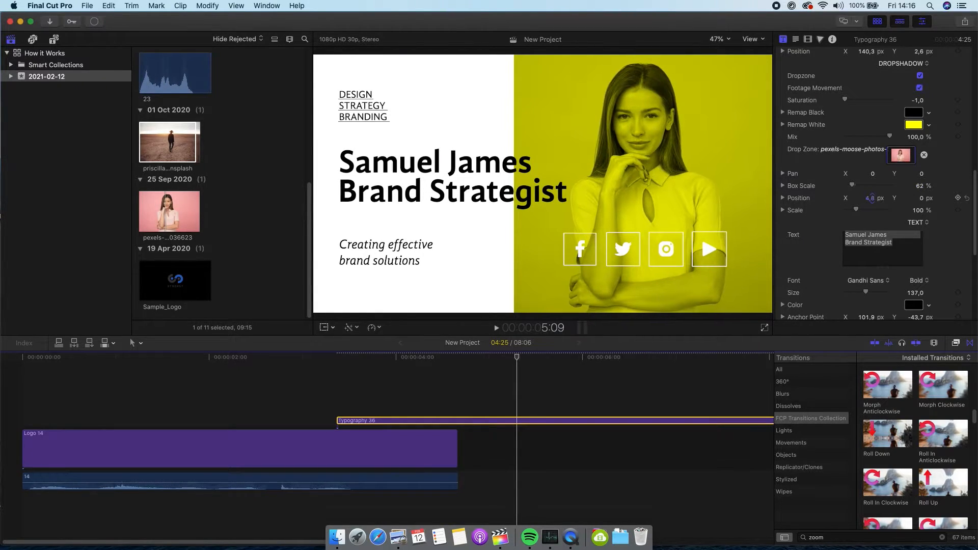
# Step: Change the drop zone's Remap White color to the blue 00CAFF using RGB sliders
pyautogui.scroll(3, 944, 163)
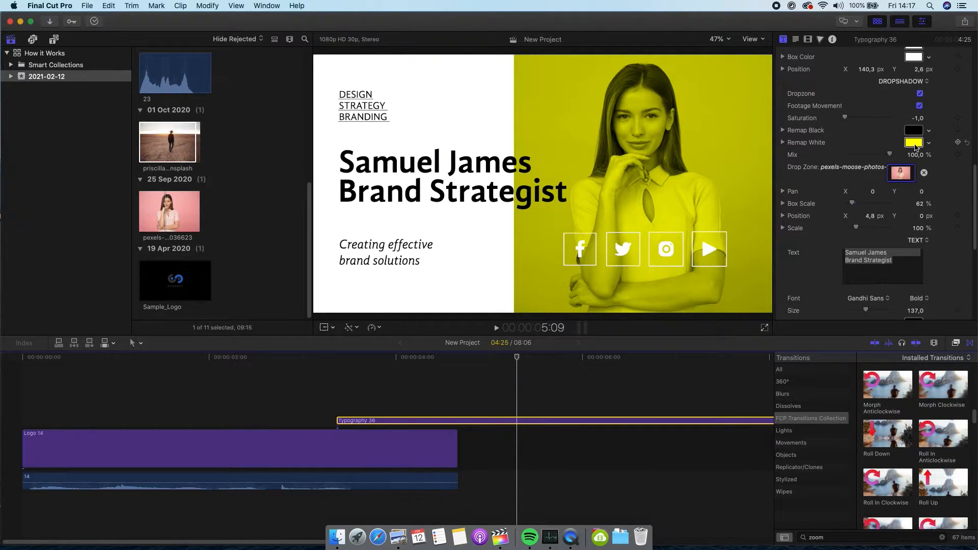
pyautogui.click(914, 144)
pyautogui.moveTo(721, 329); pyautogui.dragTo(731, 328)
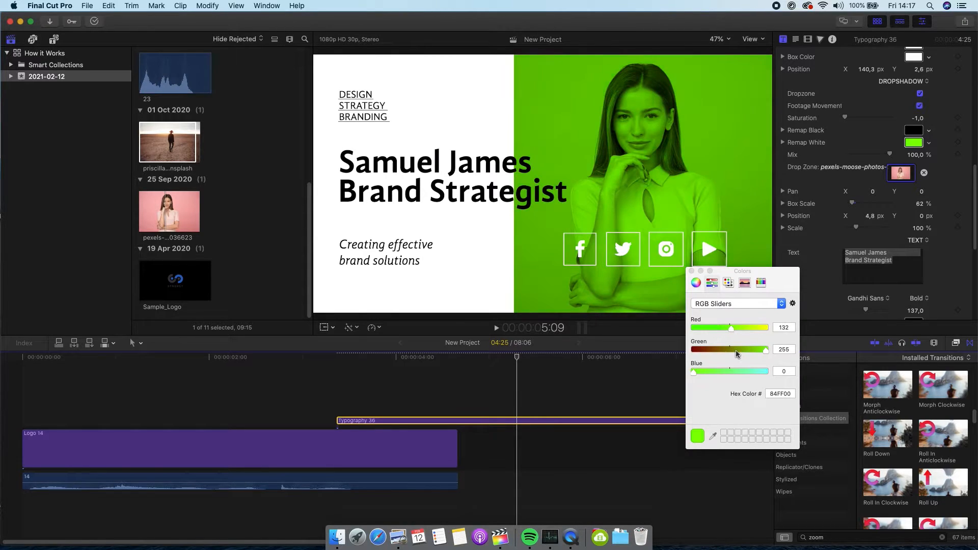
pyautogui.click(736, 350)
pyautogui.moveTo(735, 371); pyautogui.dragTo(775, 349)
pyautogui.click(714, 329)
pyautogui.moveTo(713, 330); pyautogui.dragTo(683, 336)
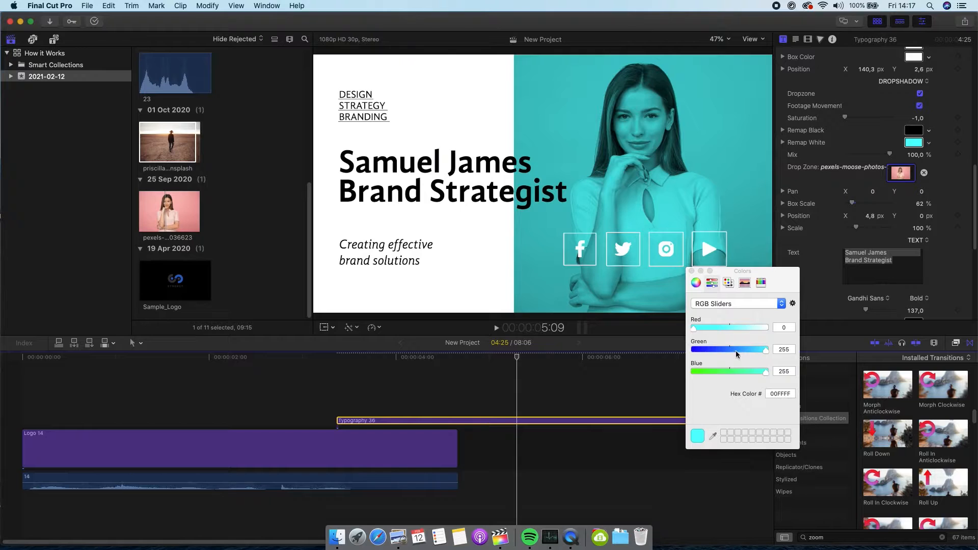
pyautogui.moveTo(757, 351); pyautogui.dragTo(752, 355)
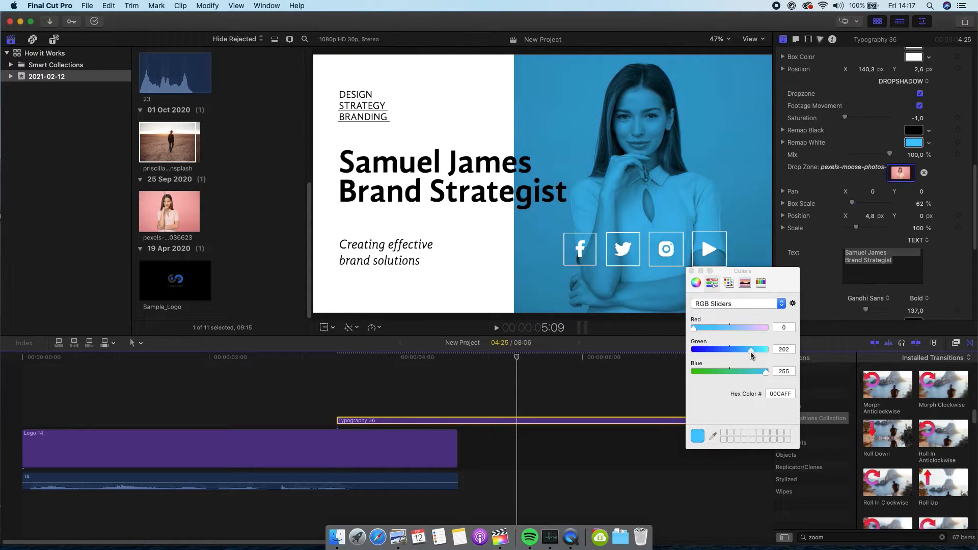
pyautogui.click(692, 271)
# Step: Hide and show again the title's Facebook and Twitter icons one after the other
pyautogui.scroll(5, 945, 131)
pyautogui.scroll(5, 945, 132)
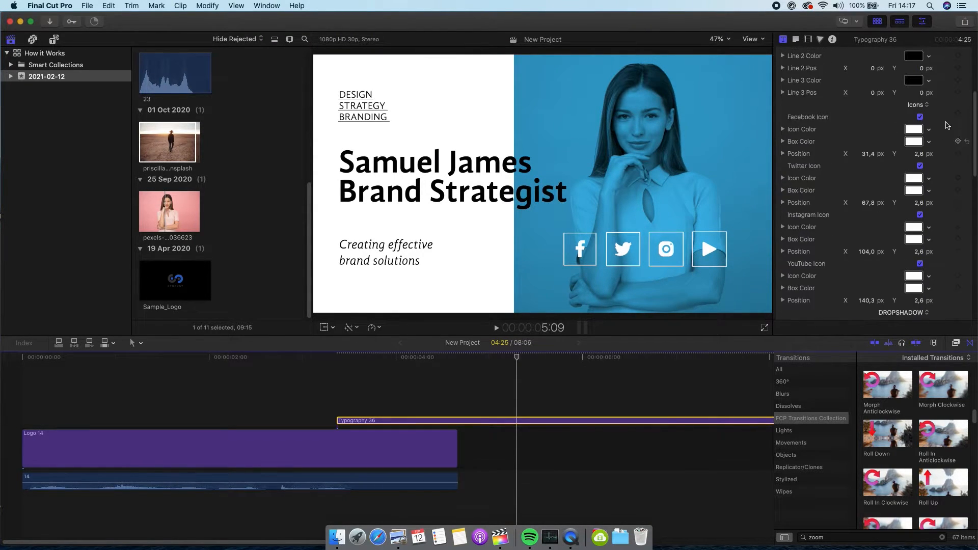
pyautogui.click(921, 135)
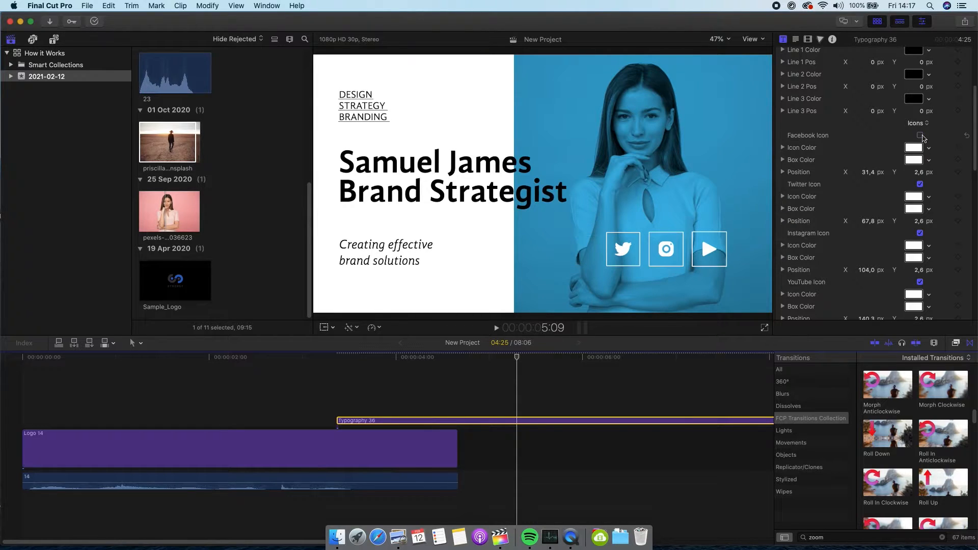
pyautogui.click(920, 136)
pyautogui.click(921, 184)
pyautogui.click(920, 184)
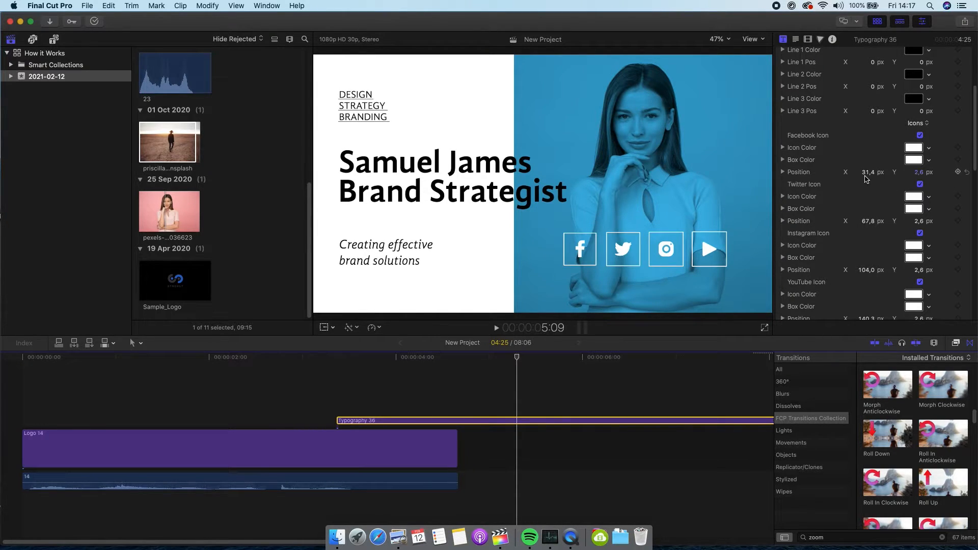
# Step: Try out a different position for the Facebook icon and undo the change
pyautogui.click(867, 173)
pyautogui.moveTo(869, 173); pyautogui.dragTo(869, 193)
pyautogui.press('super+z')
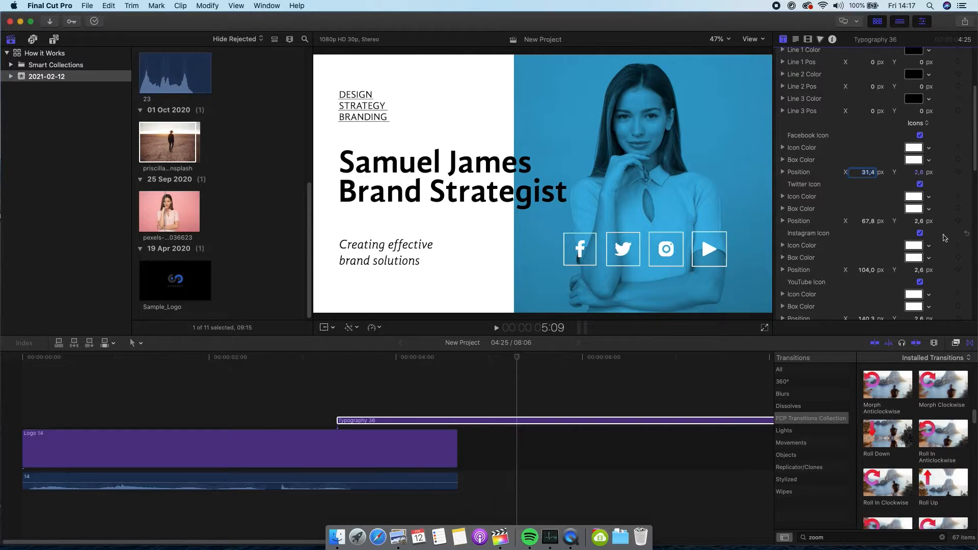
# Step: Hide the YouTube icon and set the X positions to 125.8 px for Instagram, 89.8 px for Twitter and 53.6 px for Facebook
pyautogui.scroll(-1, 937, 252)
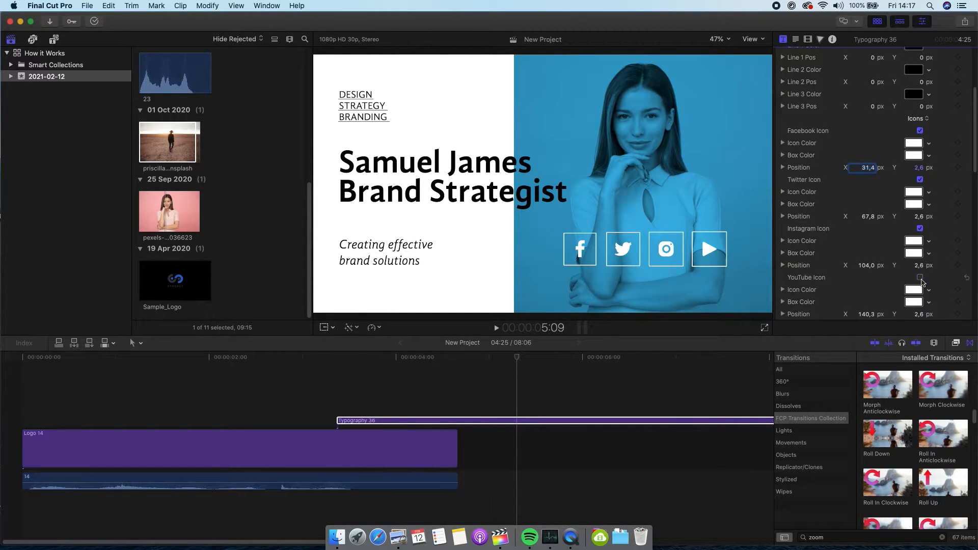
pyautogui.click(867, 267)
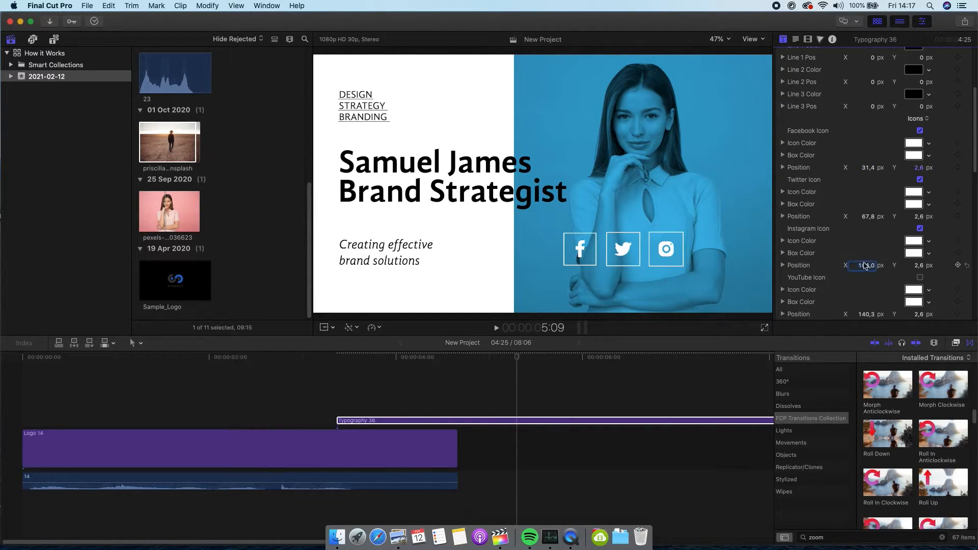
pyautogui.moveTo(864, 266); pyautogui.dragTo(885, 217)
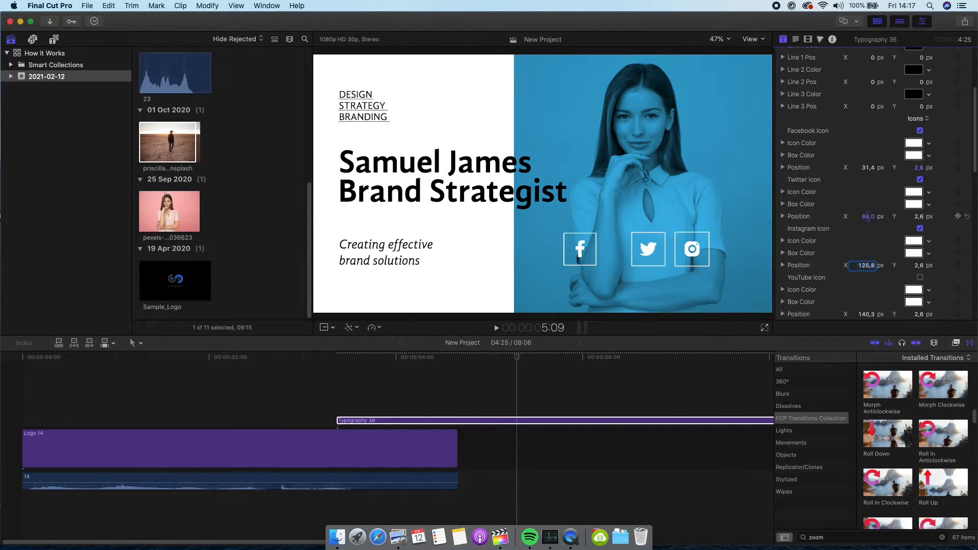
pyautogui.moveTo(868, 168)
pyautogui.mouseDown()
pyautogui.moveTo(877, 167)
pyautogui.moveTo(866, 167)
pyautogui.mouseUp()
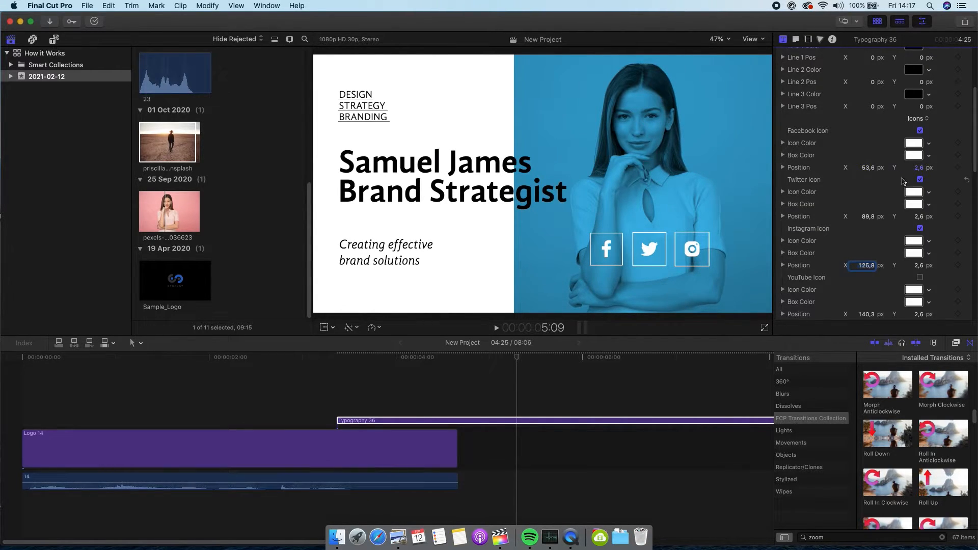
# Step: Turn off the Typography 36 title's background and extend the end of the Logo 14 clip farther beneath the title
pyautogui.scroll(5, 903, 182)
pyautogui.click(919, 105)
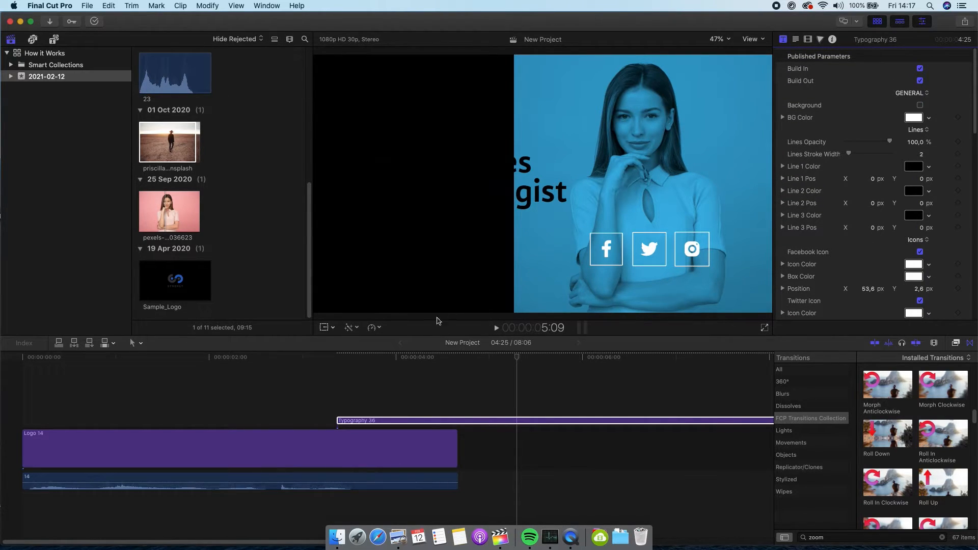
pyautogui.moveTo(440, 357); pyautogui.dragTo(481, 357)
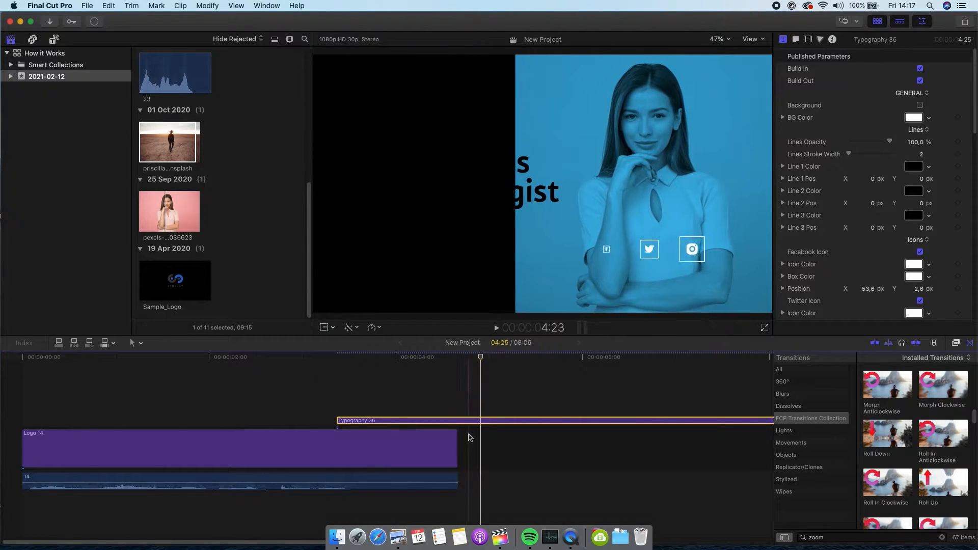
pyautogui.click(459, 442)
pyautogui.moveTo(456, 442); pyautogui.dragTo(712, 427)
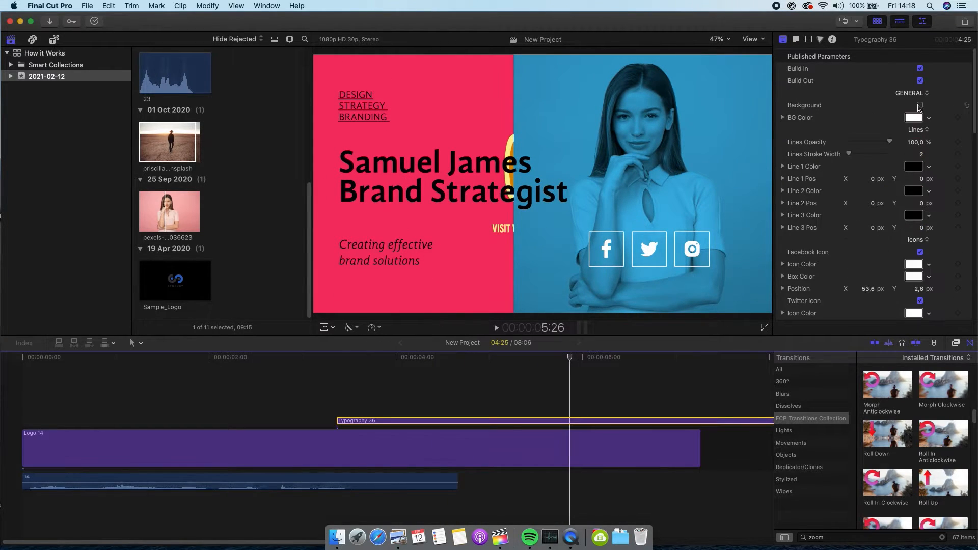
# Step: Turn the title's background back on and set its lines to 36.52 % opacity with a stroke width of 14
pyautogui.click(920, 105)
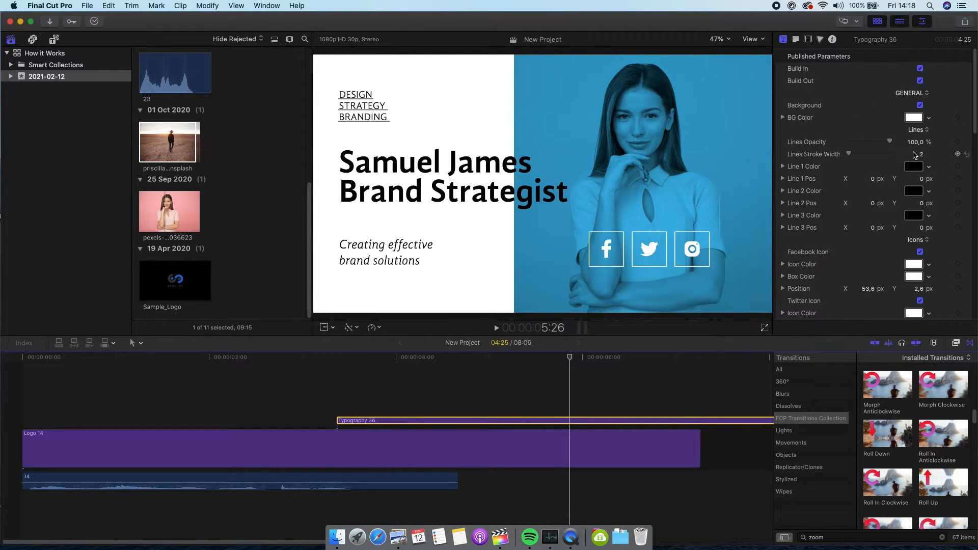
pyautogui.moveTo(920, 143)
pyautogui.mouseDown()
pyautogui.moveTo(901, 144)
pyautogui.moveTo(931, 154)
pyautogui.mouseUp()
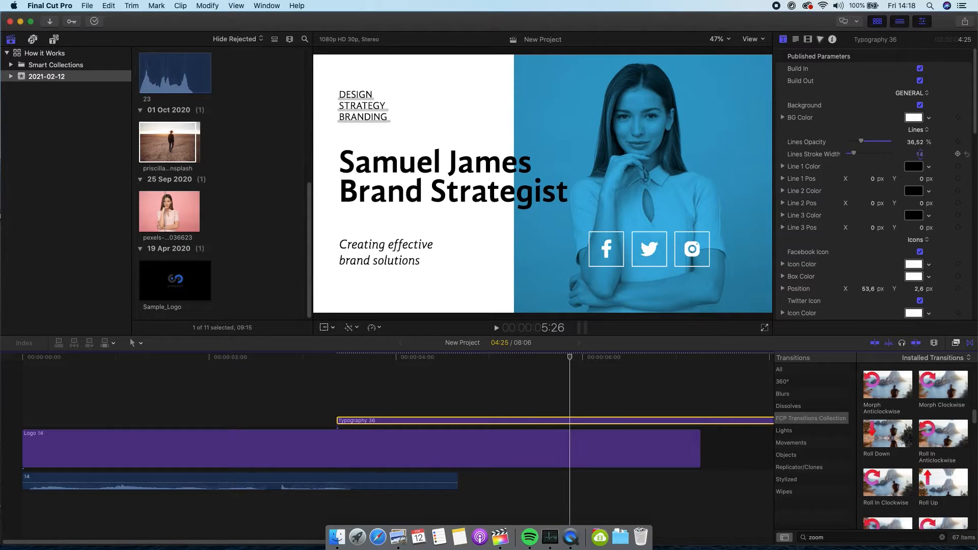
# Step: Color the Facebook icon red FF411E and copy that red to its box and to the Twitter and Instagram icons and boxes
pyautogui.scroll(-5, 959, 241)
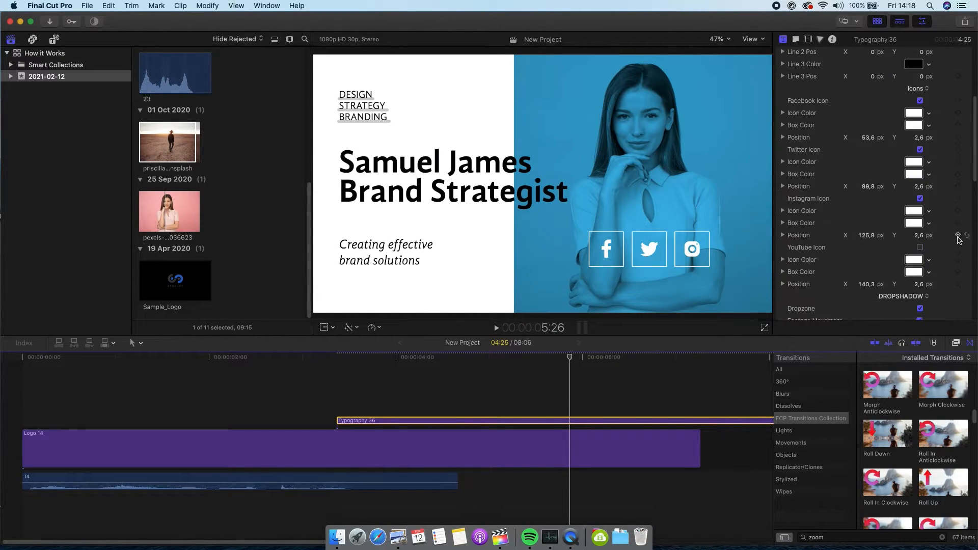
pyautogui.click(912, 113)
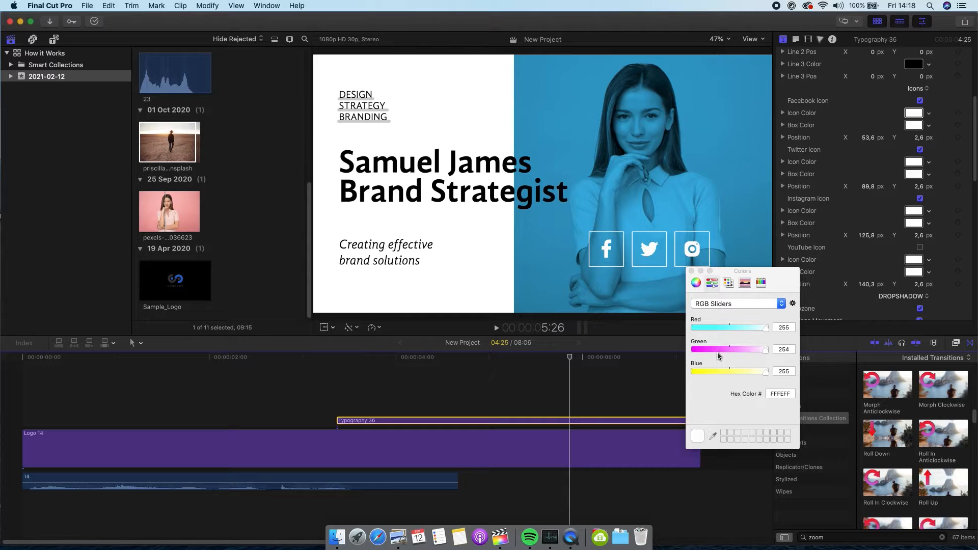
pyautogui.click(712, 350)
pyautogui.click(701, 372)
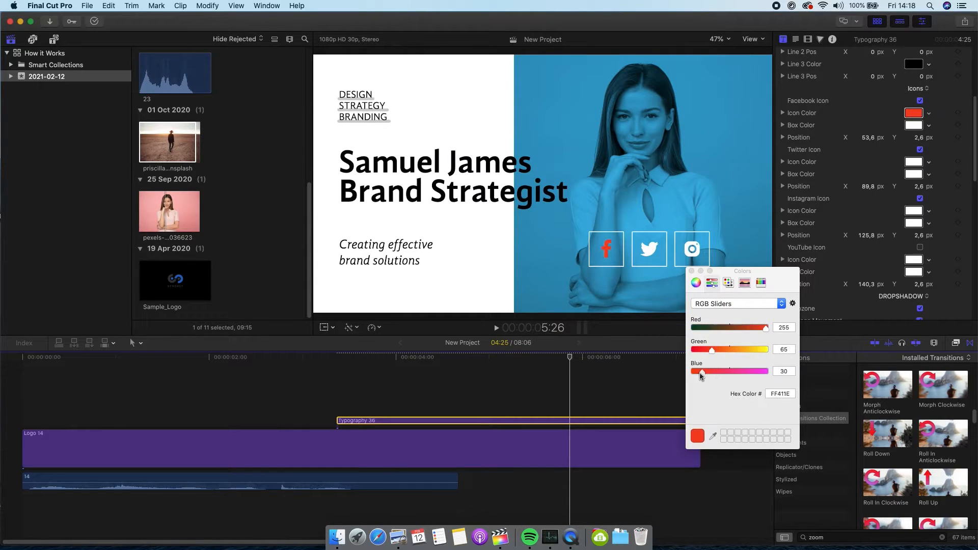
pyautogui.click(692, 271)
pyautogui.moveTo(913, 113); pyautogui.dragTo(916, 175)
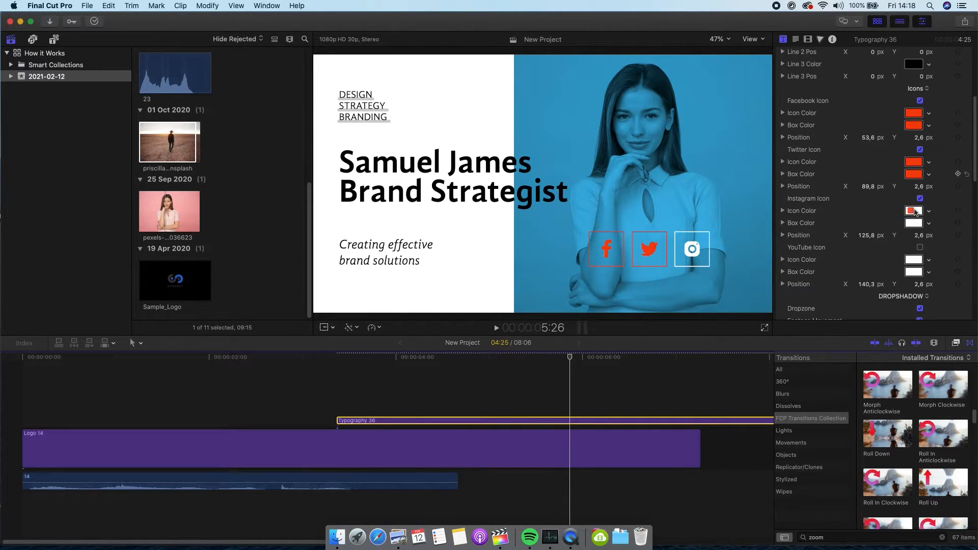
pyautogui.moveTo(916, 212); pyautogui.dragTo(915, 224)
pyautogui.scroll(-5, 930, 214)
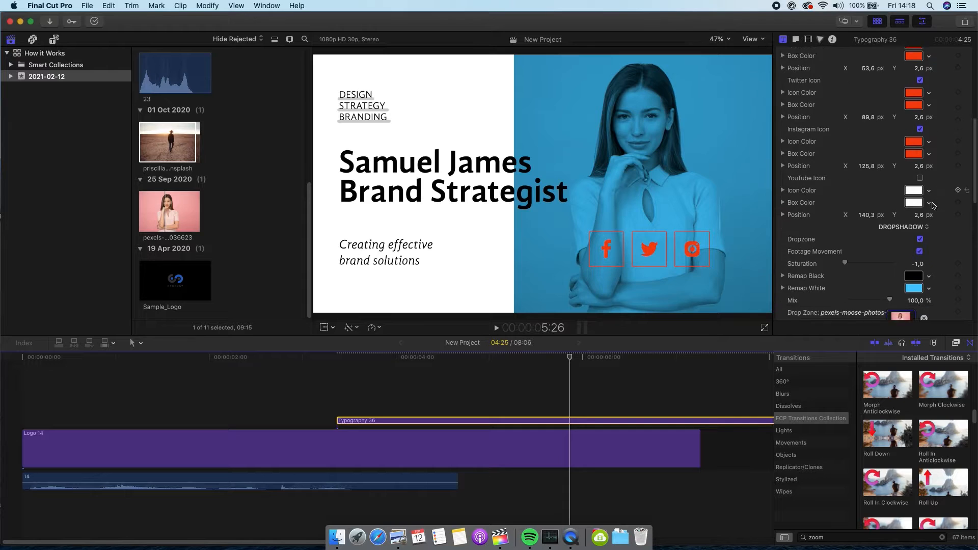
pyautogui.scroll(-10, 931, 201)
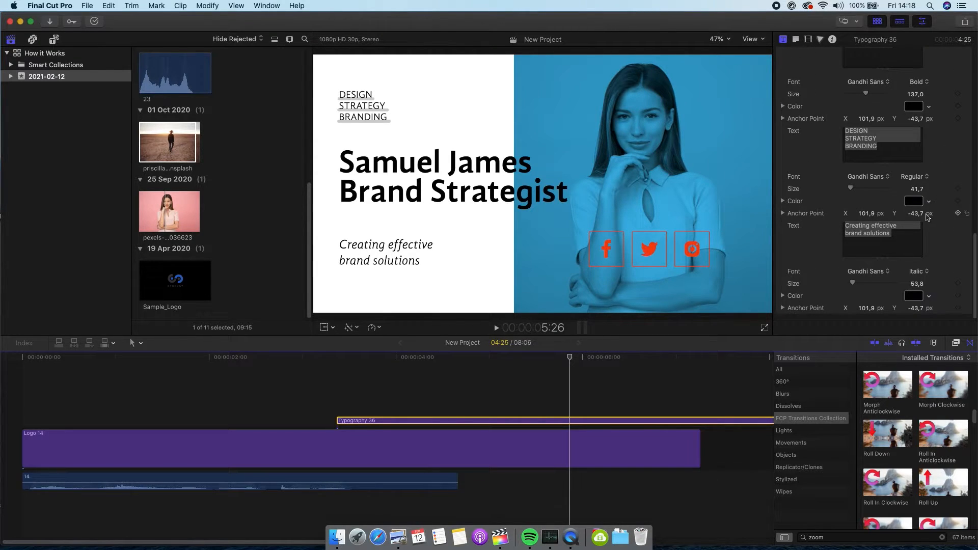
pyautogui.scroll(5, 944, 196)
pyautogui.moveTo(974, 227); pyautogui.dragTo(964, 62)
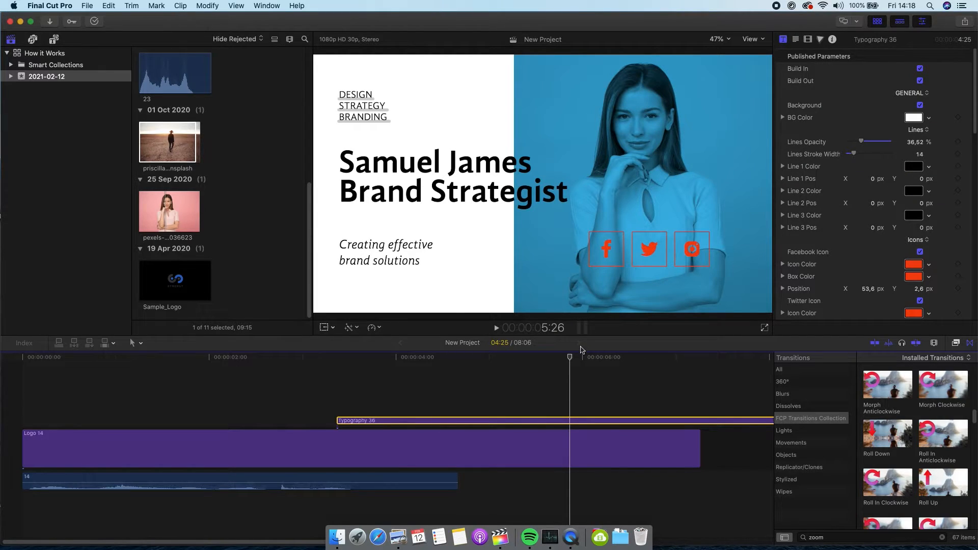
pyautogui.moveTo(568, 358); pyautogui.dragTo(516, 358)
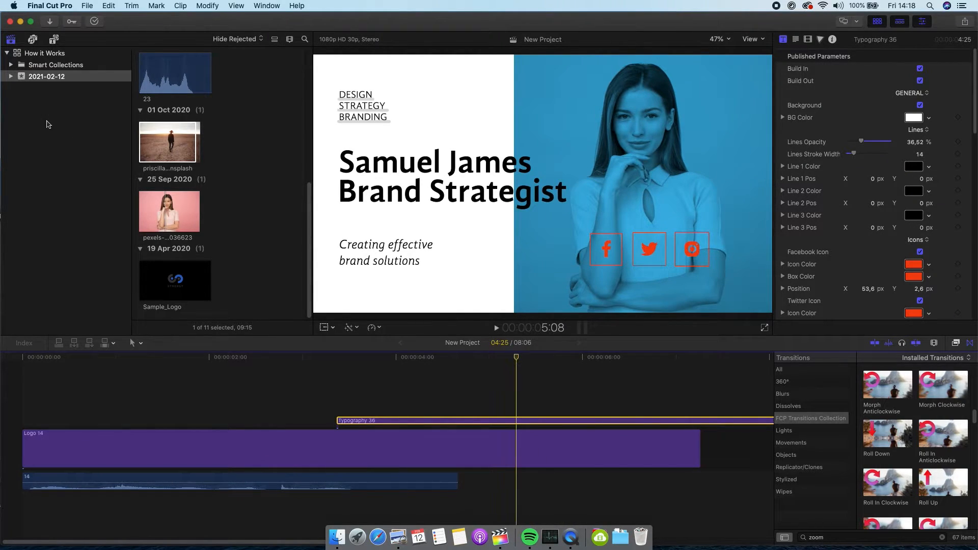
# Step: Browse the FCP Graphics Collection to its Backgrounds section and delete all clips from the timeline
pyautogui.click(53, 39)
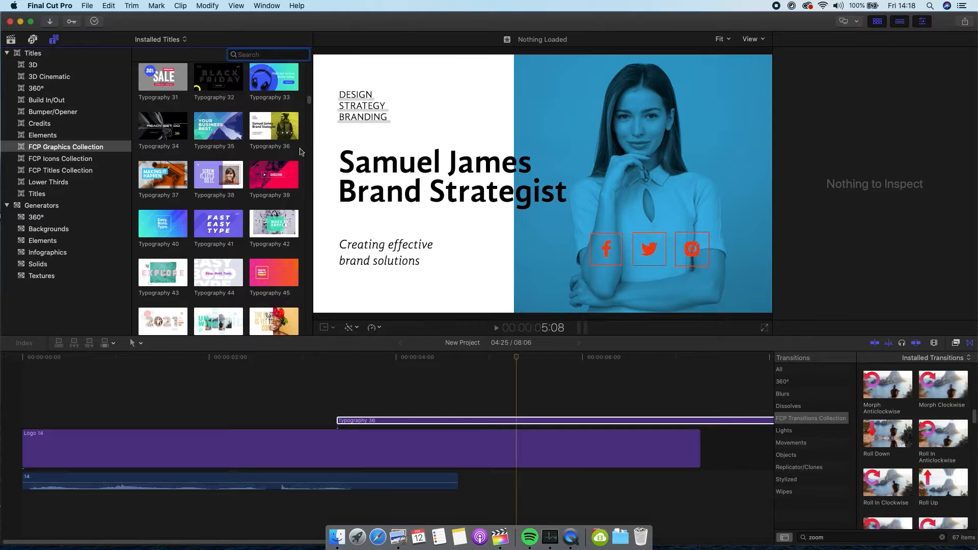
pyautogui.scroll(5, 295, 153)
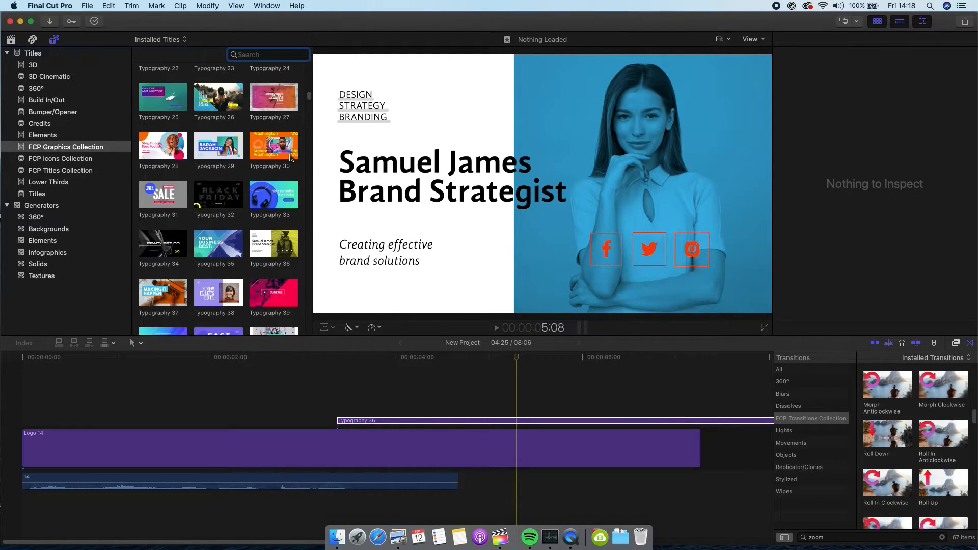
pyautogui.scroll(-10, 298, 173)
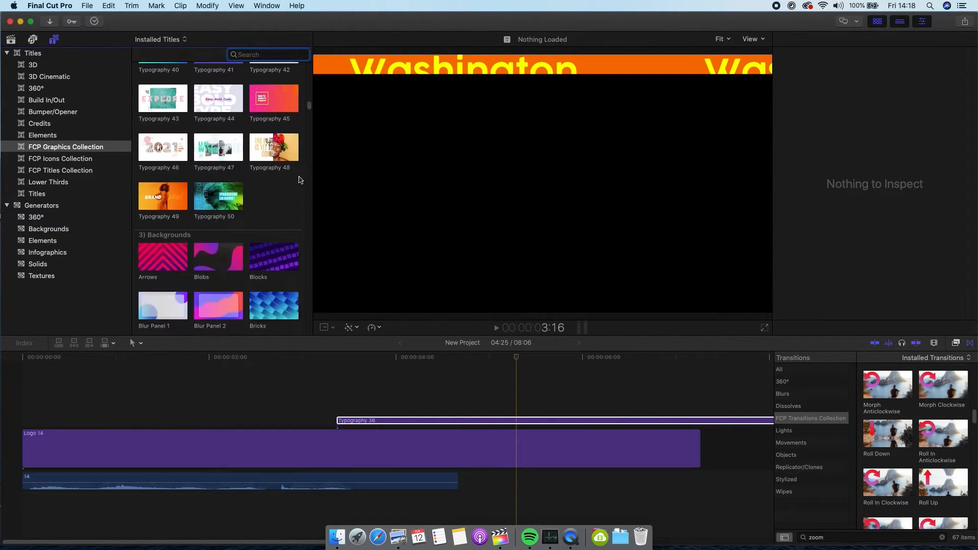
pyautogui.scroll(-4, 300, 179)
pyautogui.moveTo(581, 378); pyautogui.dragTo(39, 520)
pyautogui.press('Delete')
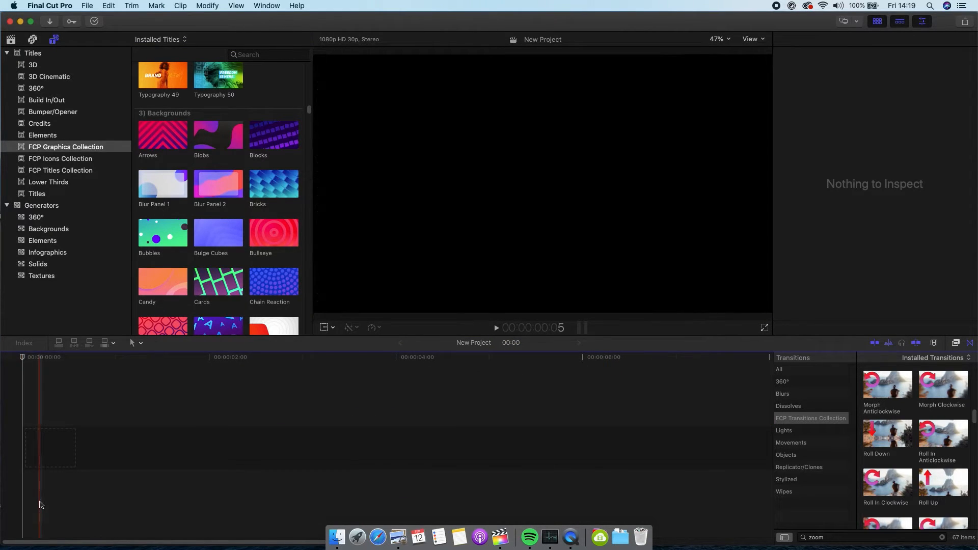
# Step: Add the Arrows background at the start of the empty timeline and play it back
pyautogui.moveTo(163, 135); pyautogui.dragTo(39, 447)
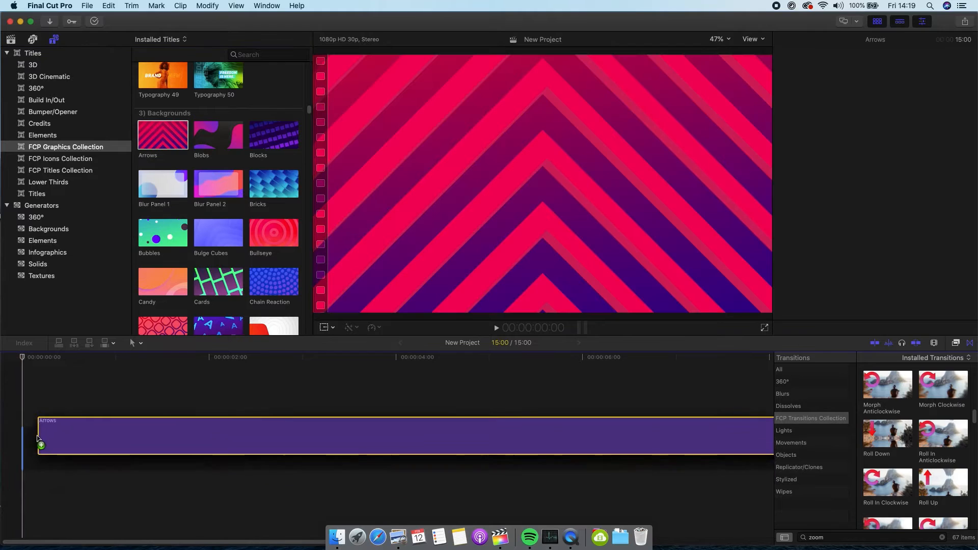
pyautogui.press('super+minus')
pyautogui.press('super+minus')
pyautogui.press('super+minus')
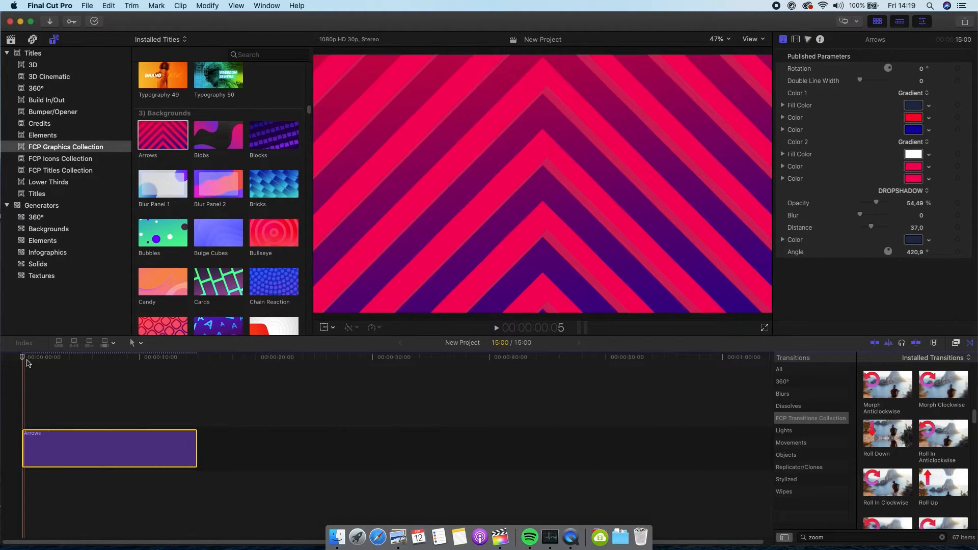
pyautogui.press('space')
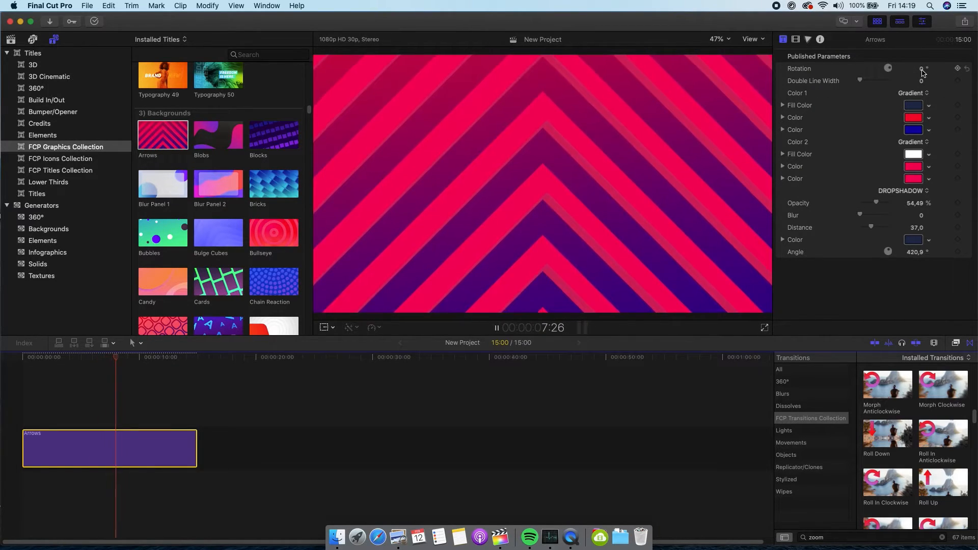
# Step: Rotate the Arrows background to 52.4°, set its double line width to 39 and switch Color 1 from gradient to solid color
pyautogui.moveTo(920, 69); pyautogui.dragTo(920, 47)
pyautogui.moveTo(920, 81); pyautogui.dragTo(920, 72)
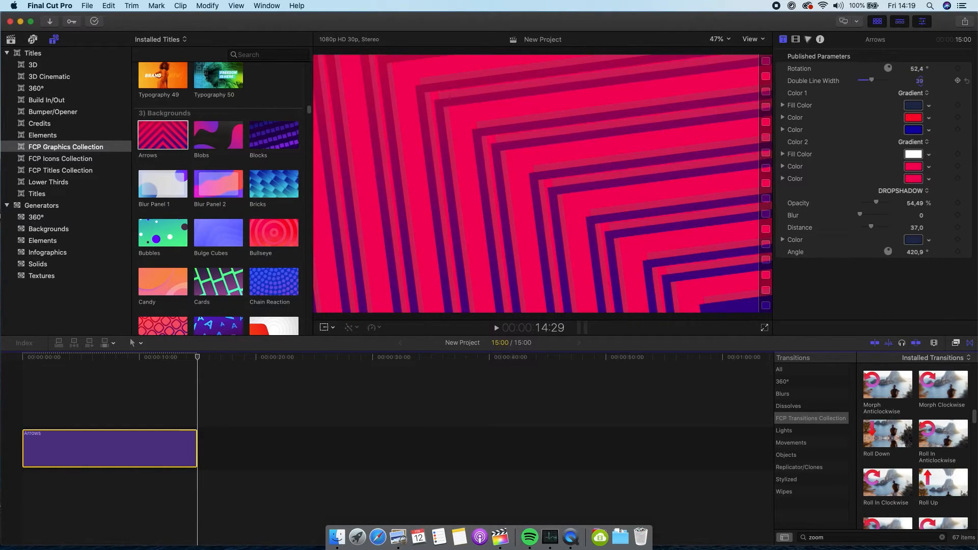
pyautogui.click(925, 94)
pyautogui.click(921, 87)
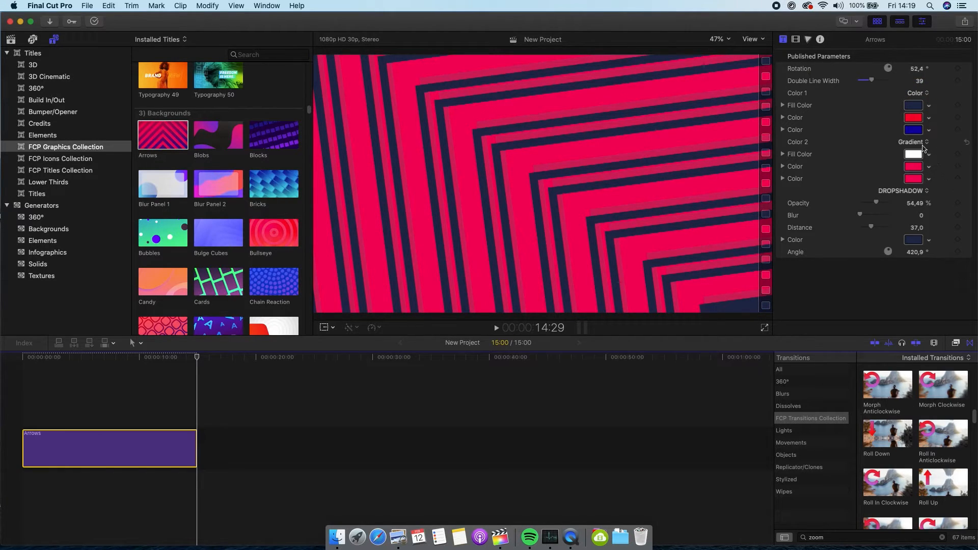
# Step: Change the Color 2 gradient of the Arrows background to run from green 3FDD5B to turquoise
pyautogui.click(918, 167)
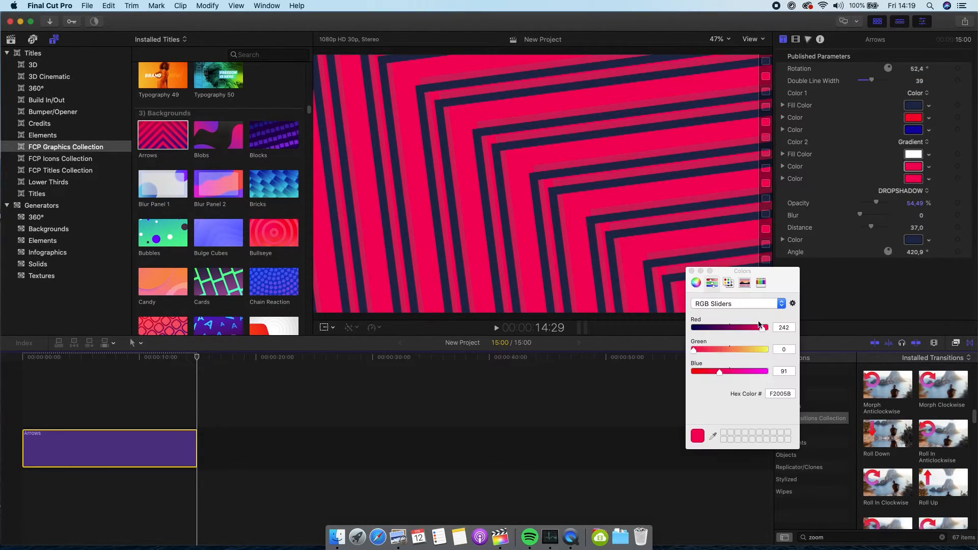
pyautogui.moveTo(740, 349); pyautogui.dragTo(713, 329)
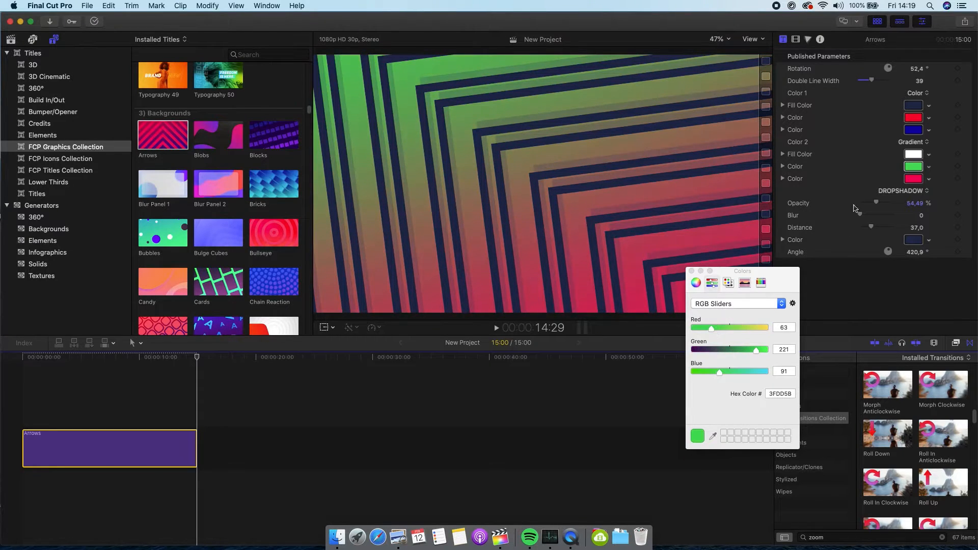
pyautogui.click(914, 179)
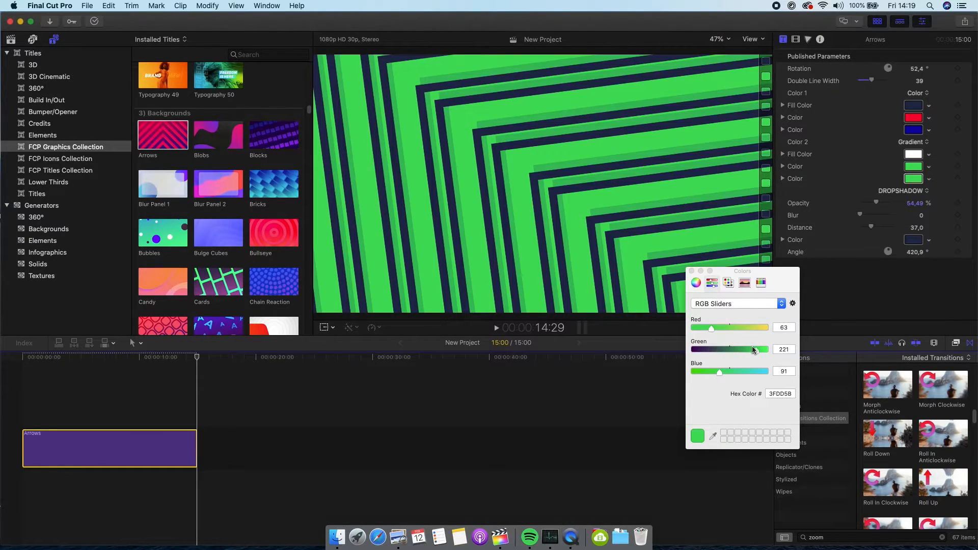
pyautogui.click(692, 271)
# Step: Set the Arrows drop shadow's opacity to 54.6 % and its color to white FFFFFF
pyautogui.moveTo(915, 203)
pyautogui.mouseDown()
pyautogui.moveTo(914, 219)
pyautogui.moveTo(915, 203)
pyautogui.mouseUp()
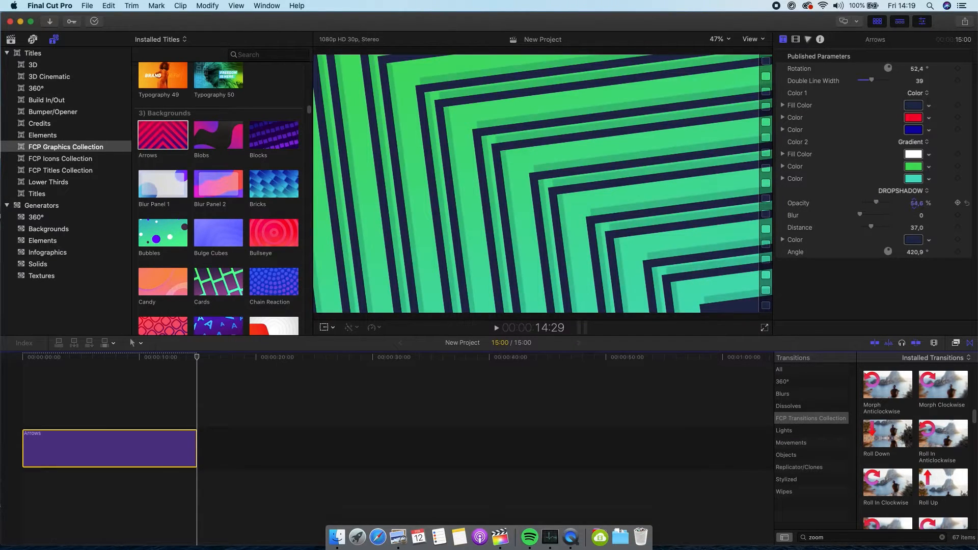
pyautogui.click(914, 240)
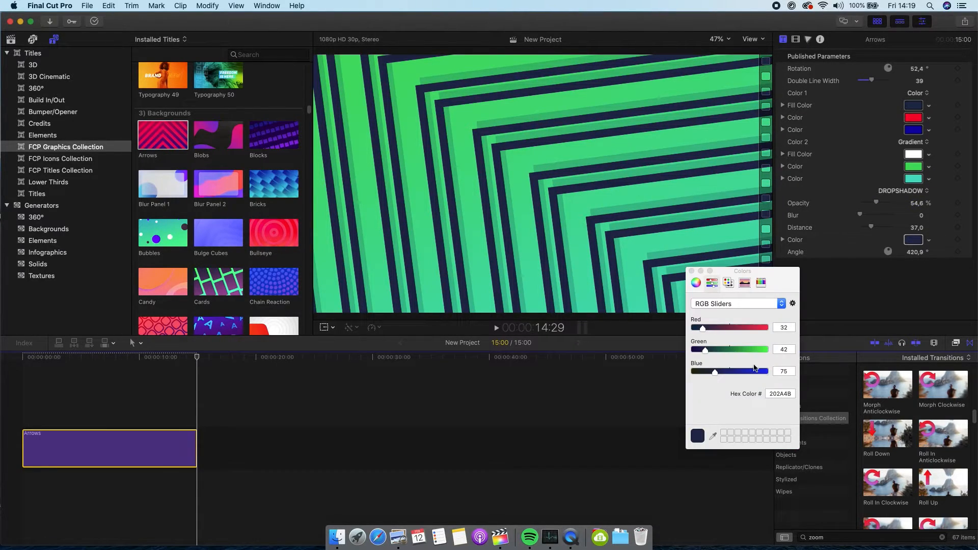
pyautogui.click(767, 327)
pyautogui.click(767, 350)
pyautogui.click(768, 372)
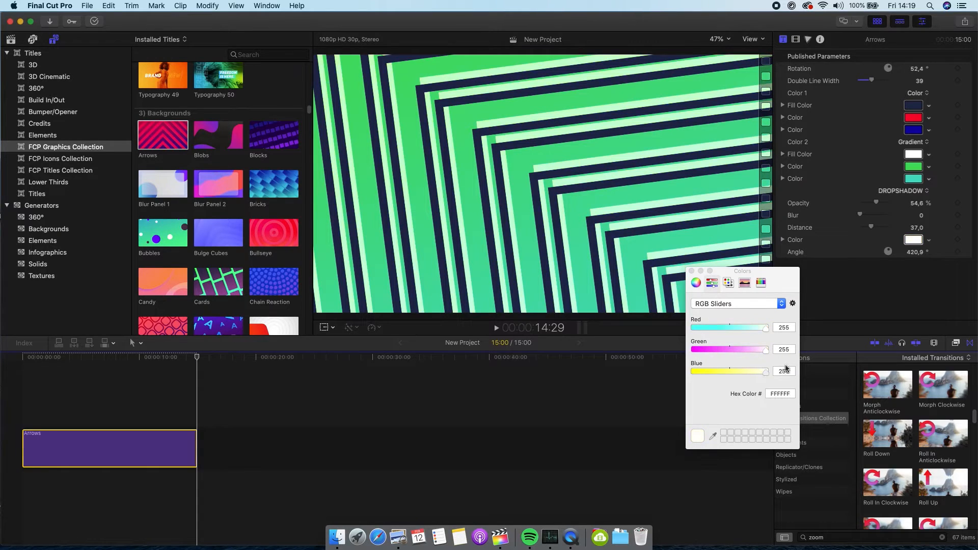
pyautogui.click(700, 271)
# Step: Play the recolored Arrows background from the start of the timeline
pyautogui.click(192, 361)
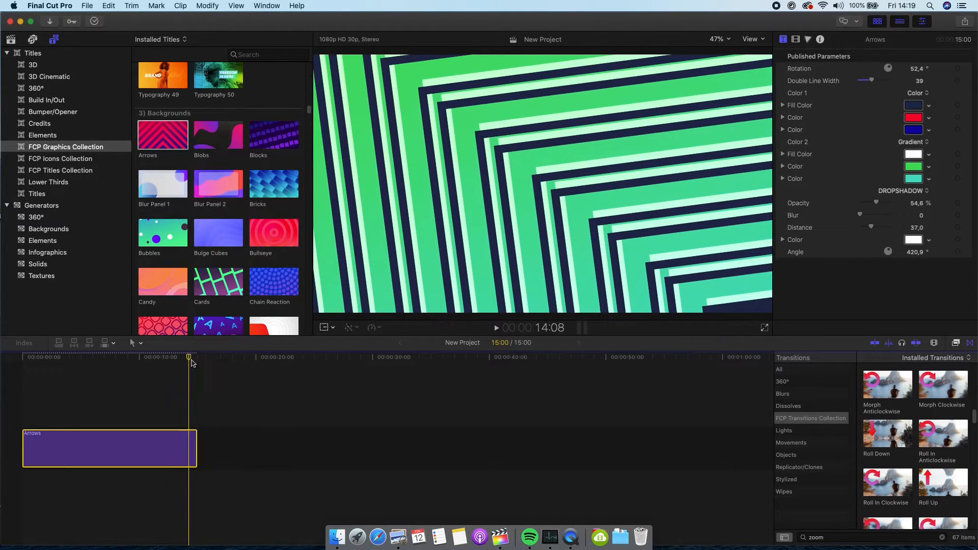
pyautogui.moveTo(192, 361); pyautogui.dragTo(23, 382)
pyautogui.press('space')
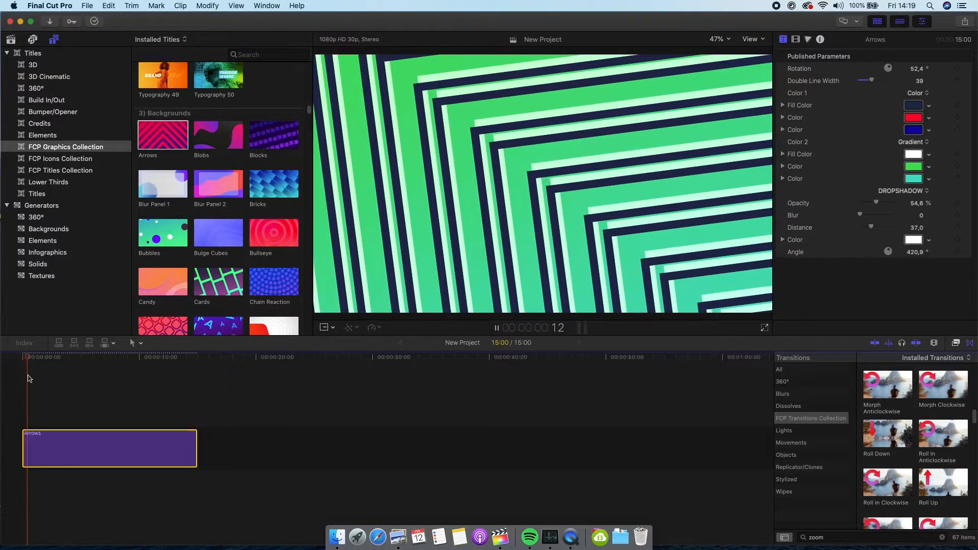
# Step: Try extending the Arrows clip to a duration of 35:10, preview it and undo the extension
pyautogui.moveTo(196, 448); pyautogui.dragTo(433, 440)
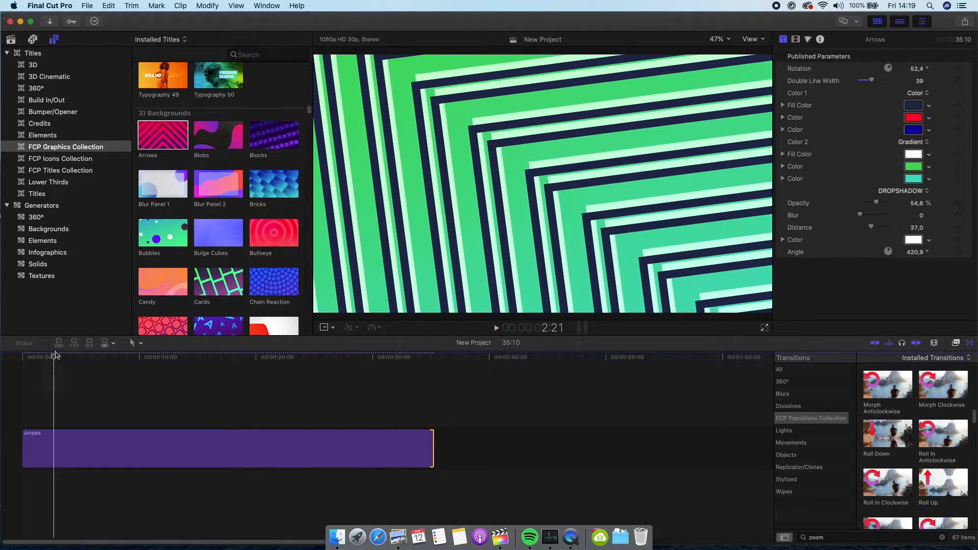
pyautogui.moveTo(56, 355); pyautogui.dragTo(136, 357)
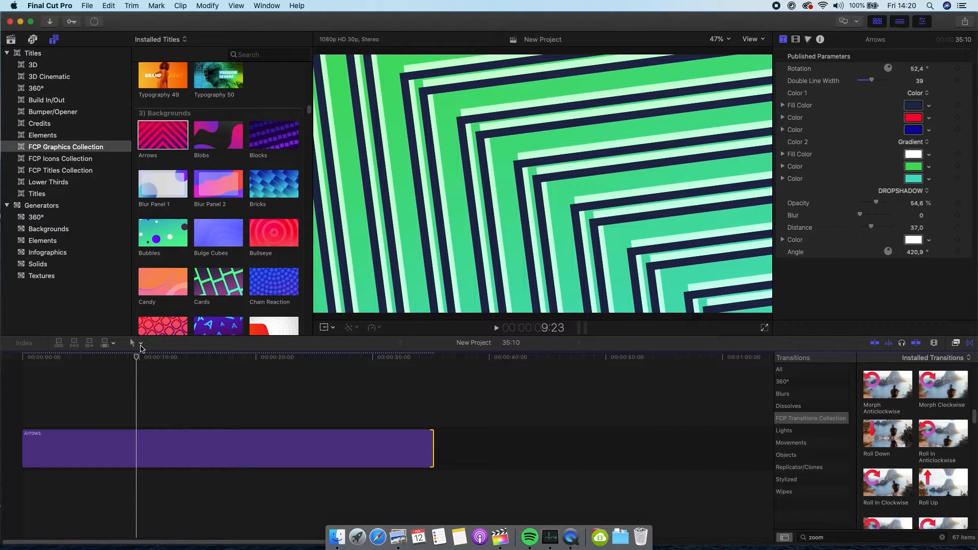
pyautogui.press('super+z')
# Step: Create a compound clip named BG from the Arrows clip in the 2021-02-12 event
pyautogui.rightClick(187, 462)
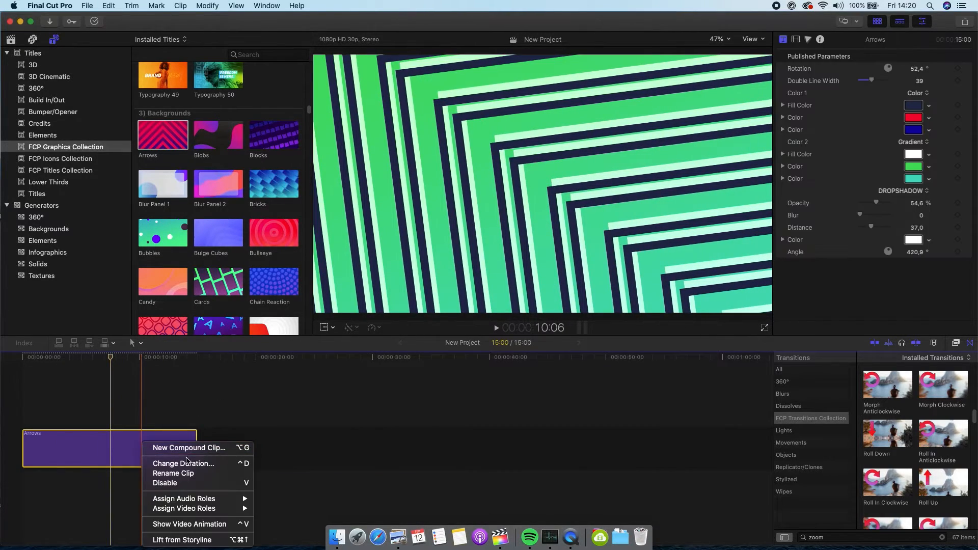
pyautogui.click(220, 452)
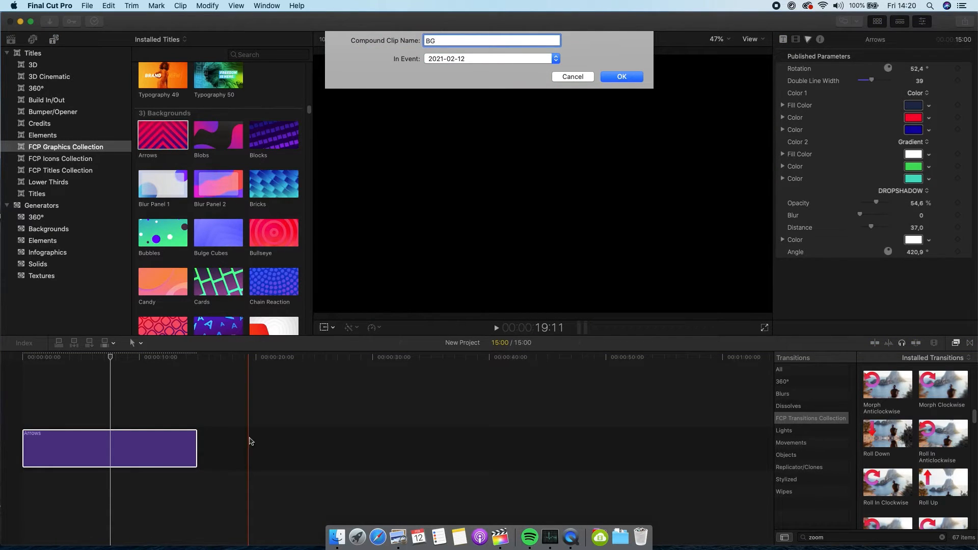
# Step: Create the compound clip BG in event 2021-02-12 from the Arrows title, trim it to 8:07 and play it
pyautogui.press('Return')
pyautogui.moveTo(197, 447); pyautogui.dragTo(118, 446)
pyautogui.press('space')
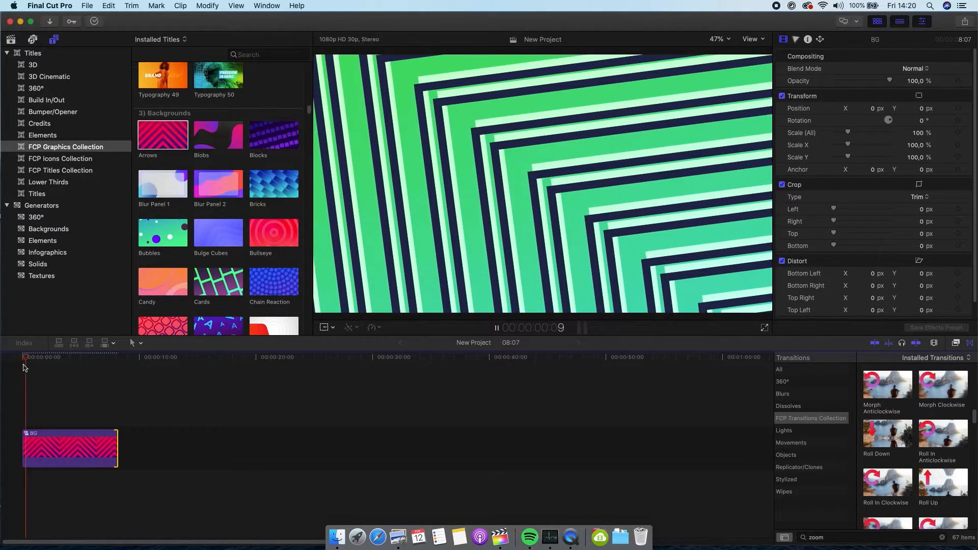
pyautogui.press('space')
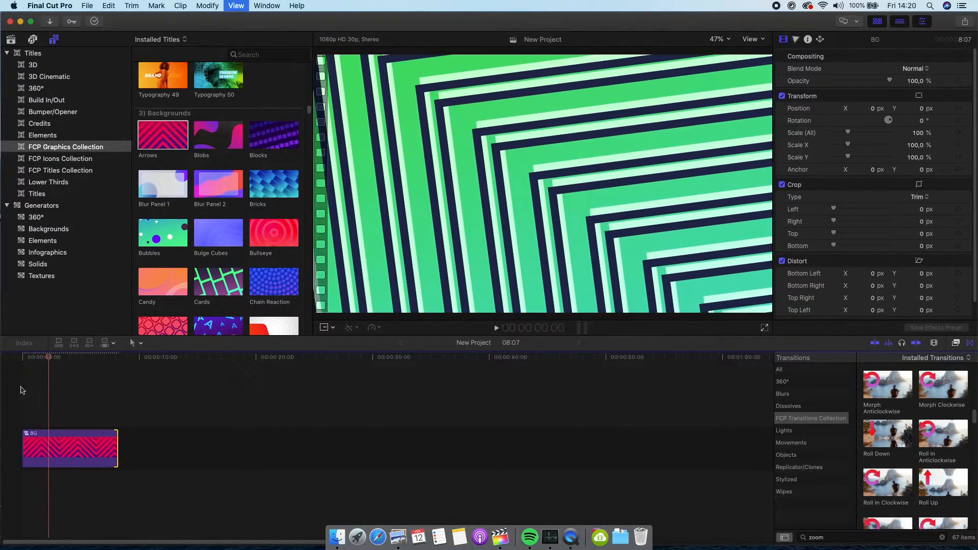
# Step: Delete the BG clip, place the Hearts background title at the start of the timeline and preview its animation
pyautogui.press('Delete')
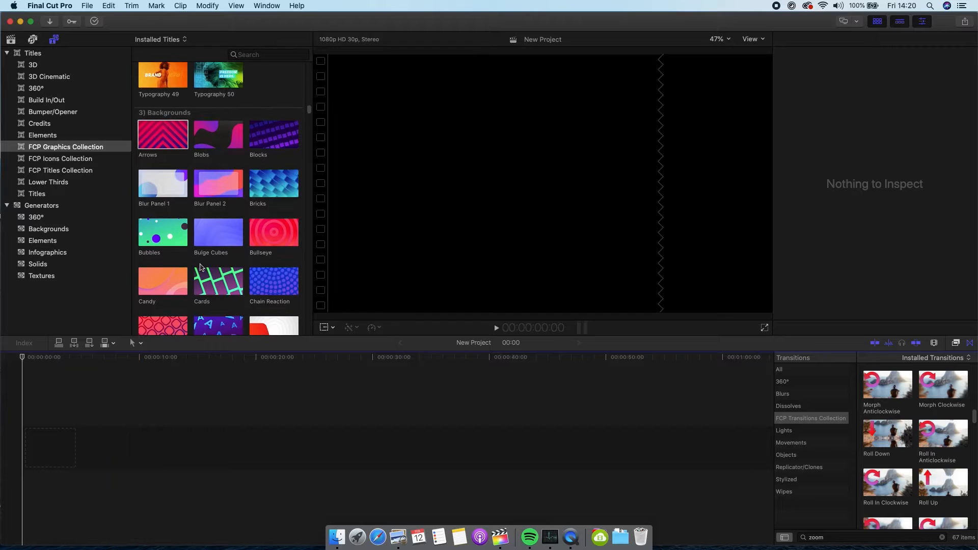
pyautogui.scroll(-5, 200, 267)
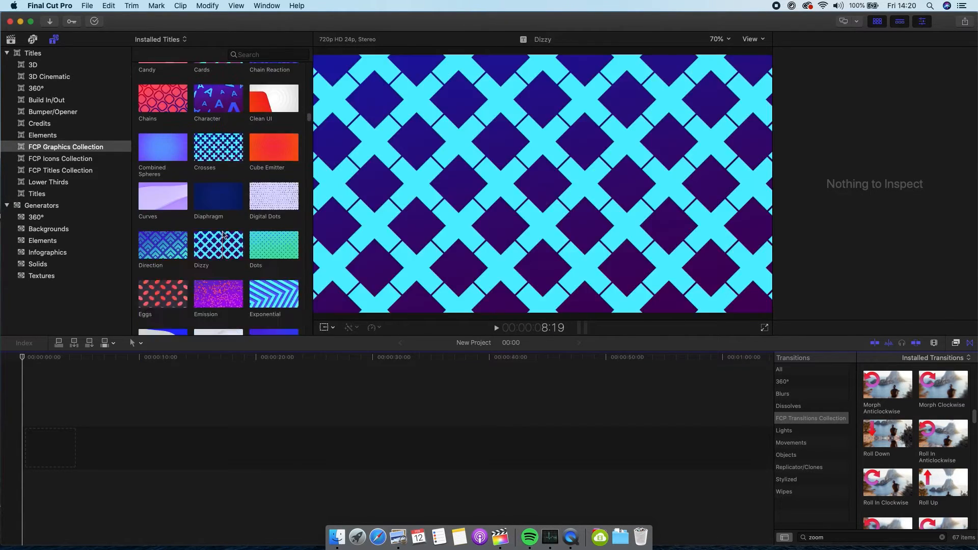
pyautogui.scroll(-5, 221, 234)
pyautogui.moveTo(265, 179); pyautogui.dragTo(26, 443)
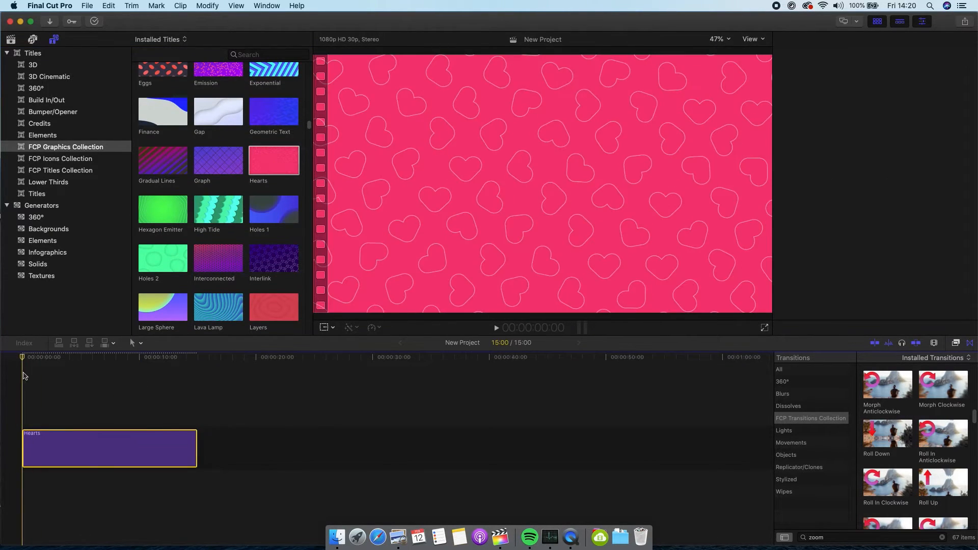
pyautogui.press('space')
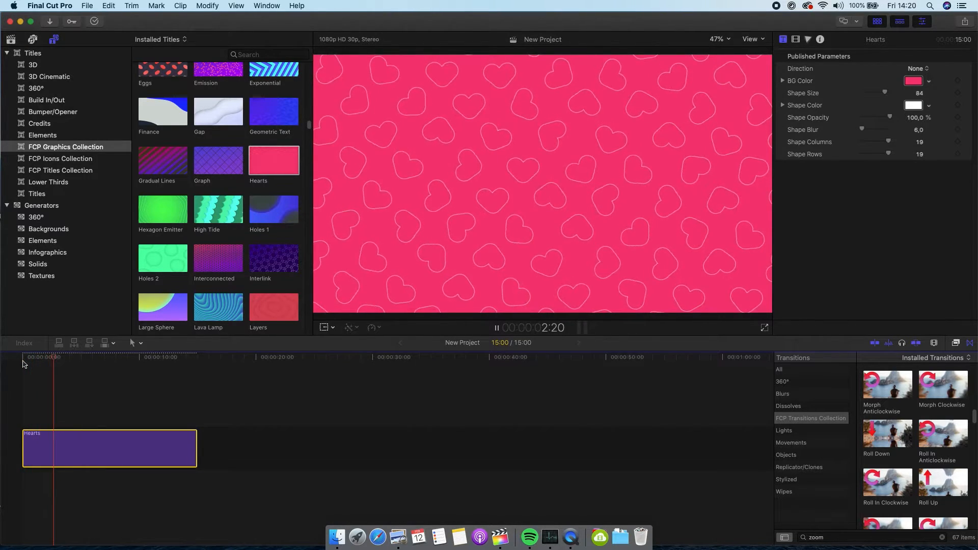
pyautogui.press('space')
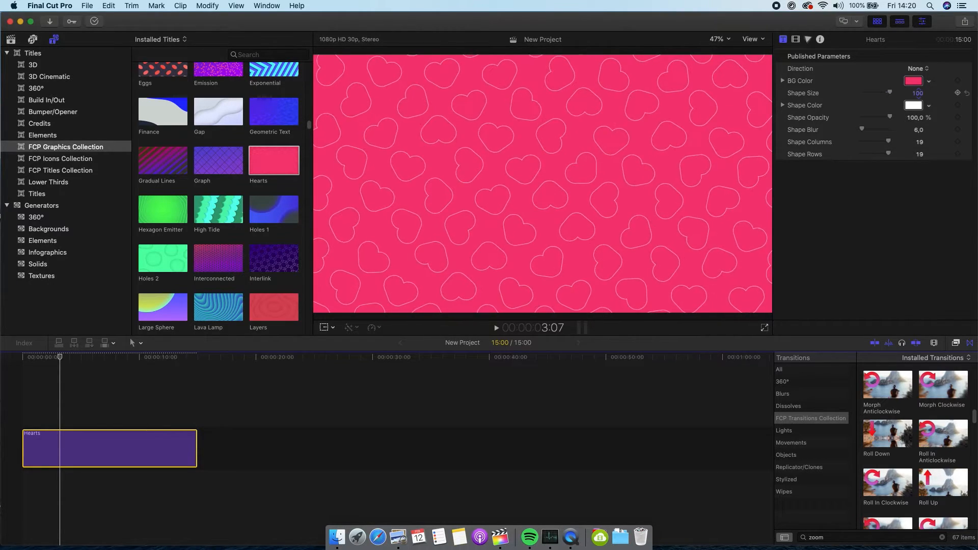
# Step: Try the Left and Right directions on the Hearts background during playback, then restore Direction to None
pyautogui.click(918, 69)
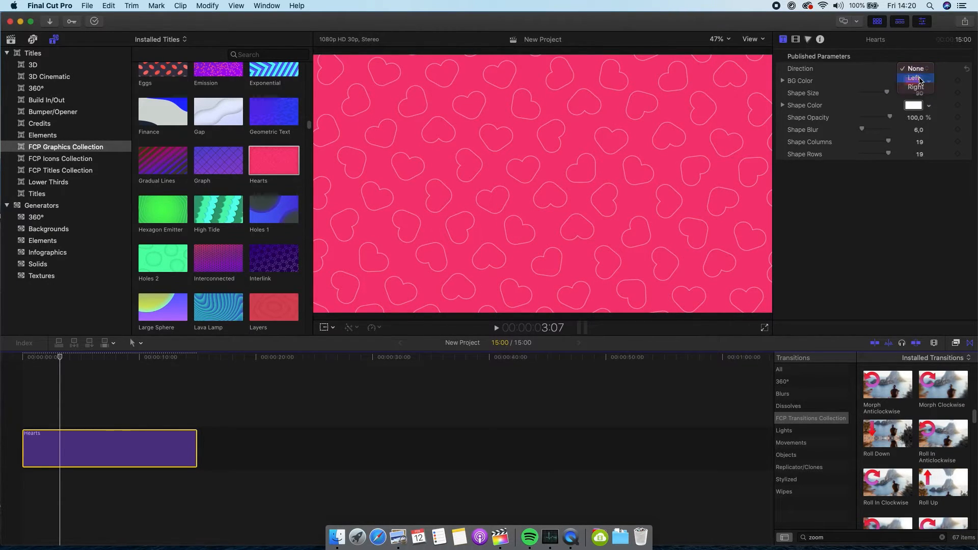
pyautogui.click(920, 80)
pyautogui.press('space')
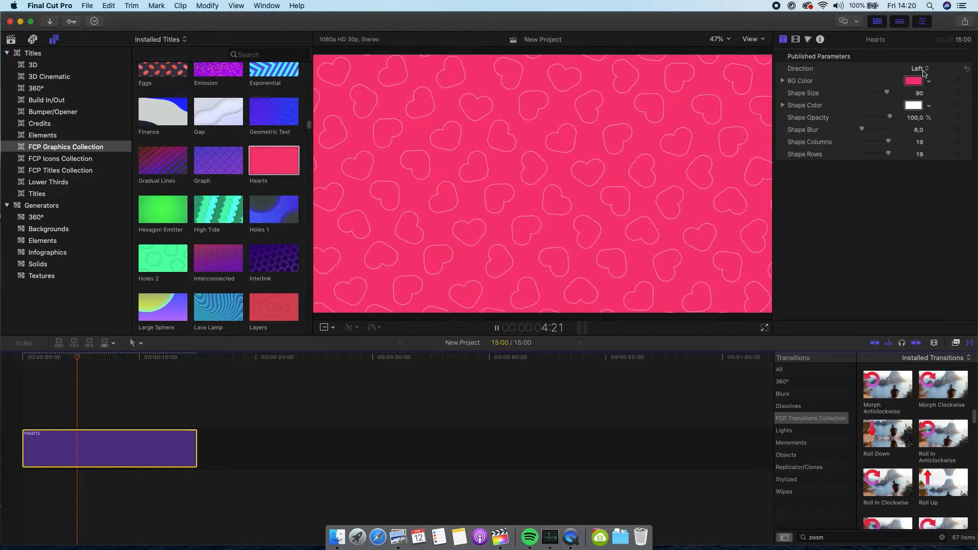
pyautogui.click(920, 69)
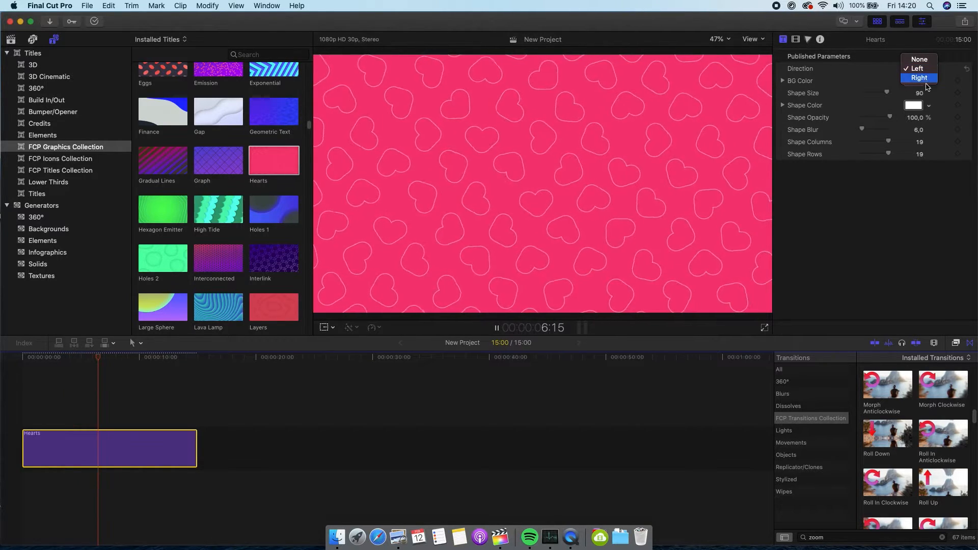
pyautogui.click(921, 79)
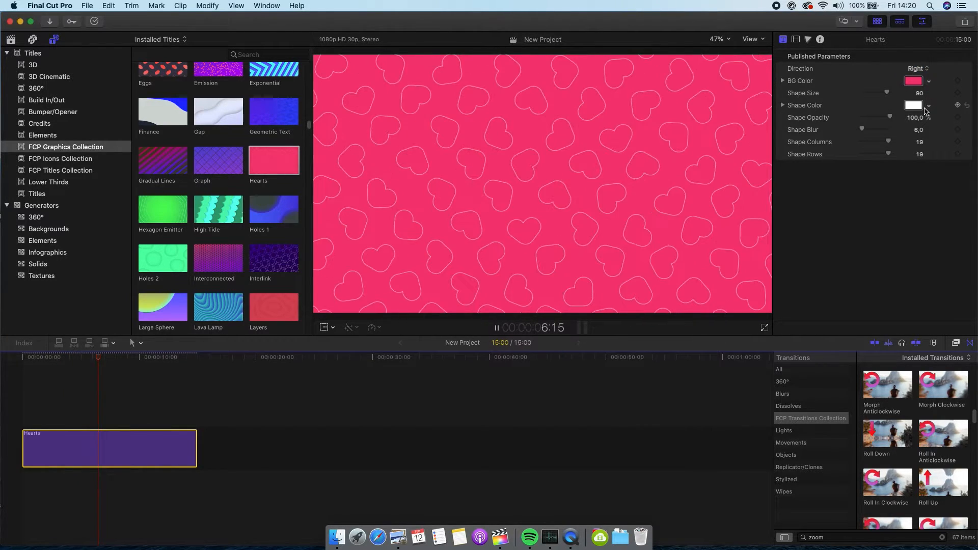
pyautogui.click(917, 69)
pyautogui.click(920, 50)
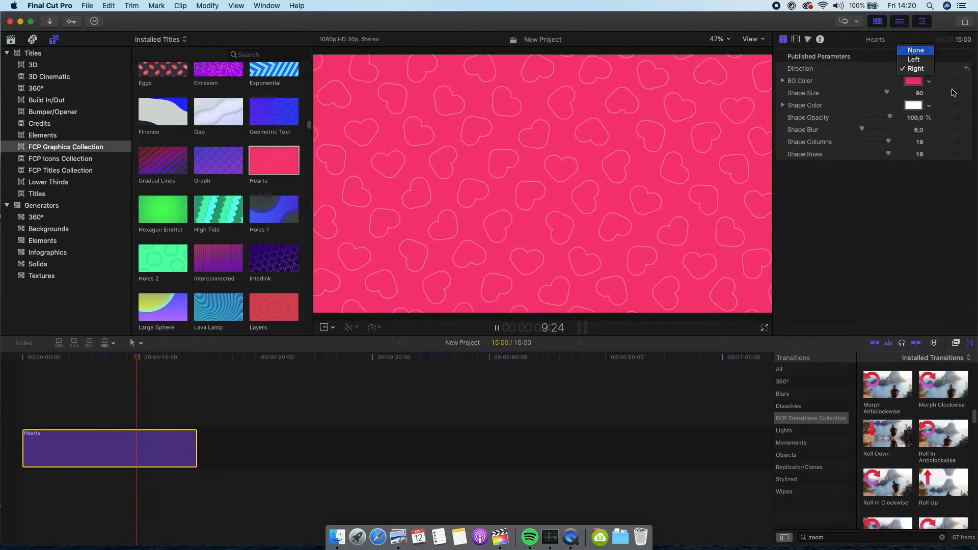
# Step: Change the Shape Color of the hearts to a very dark, nearly black tone using the RGB sliders
pyautogui.click(914, 105)
pyautogui.moveTo(765, 328); pyautogui.dragTo(708, 328)
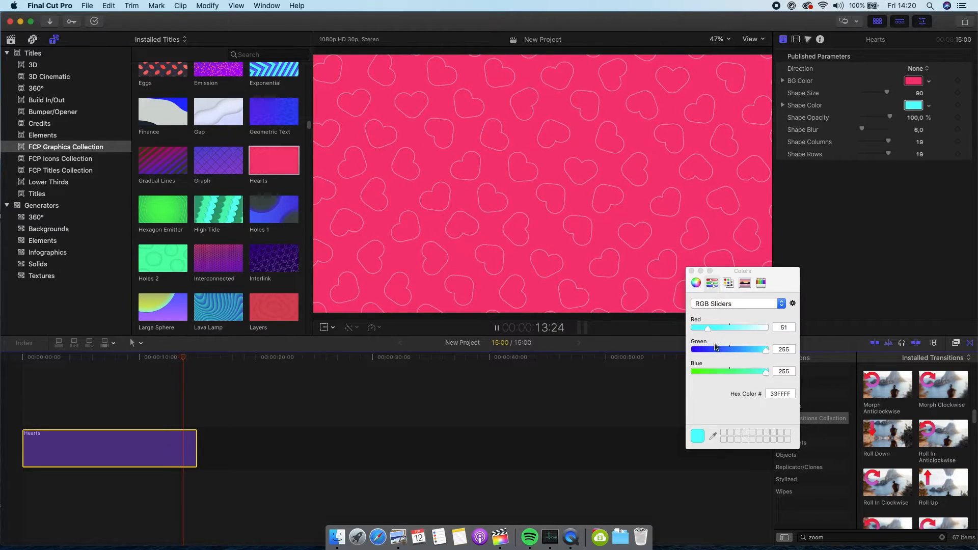
pyautogui.moveTo(766, 350); pyautogui.dragTo(696, 351)
pyautogui.click(701, 372)
pyautogui.click(691, 271)
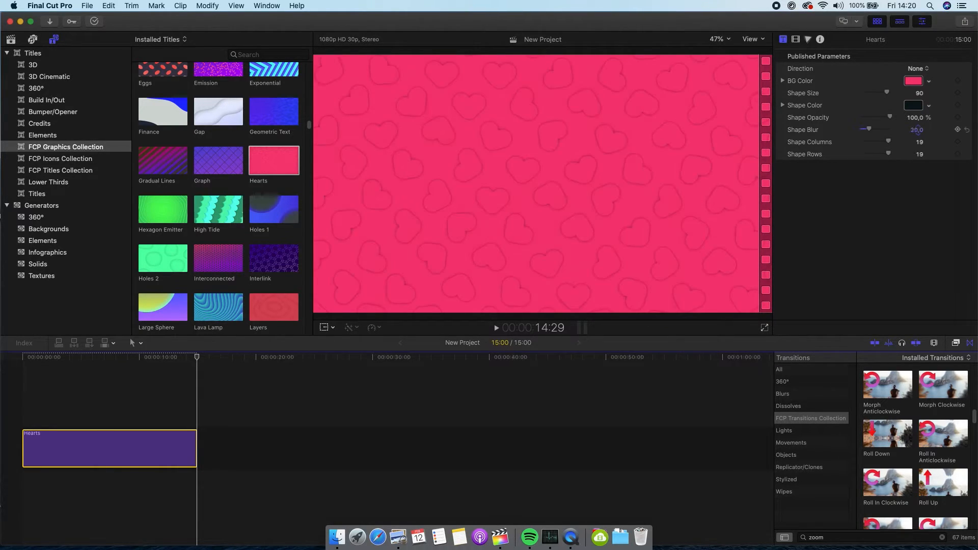
# Step: Set the Hearts background's Shape Blur to 39, Shape Columns and Shape Rows to 14, and Shape Size to 103
pyautogui.click(921, 143)
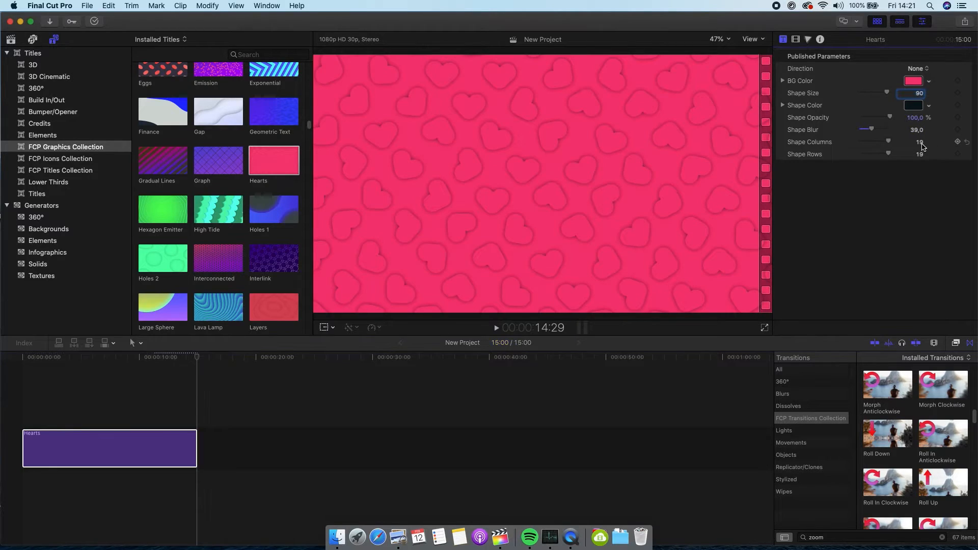
pyautogui.click(920, 144)
pyautogui.write('14')
pyautogui.press('Return')
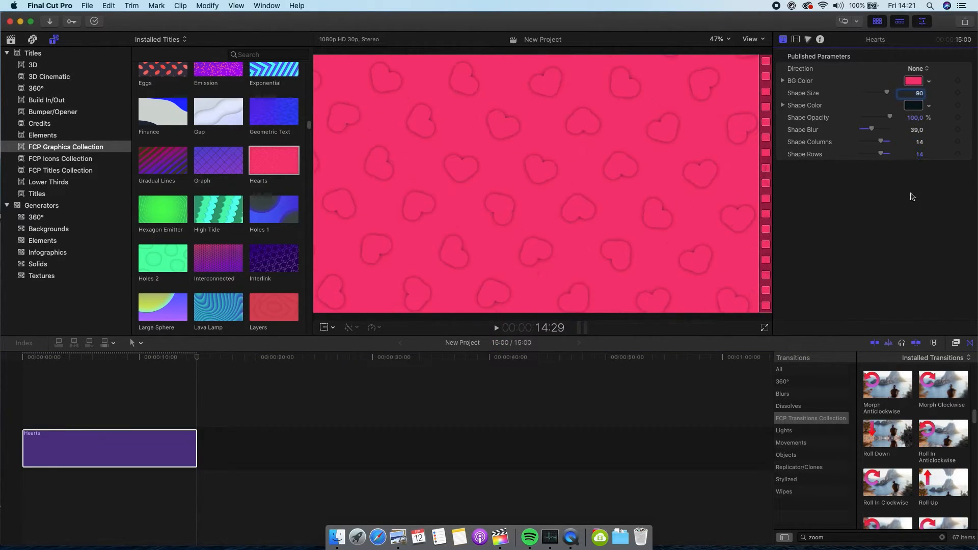
pyautogui.press('space')
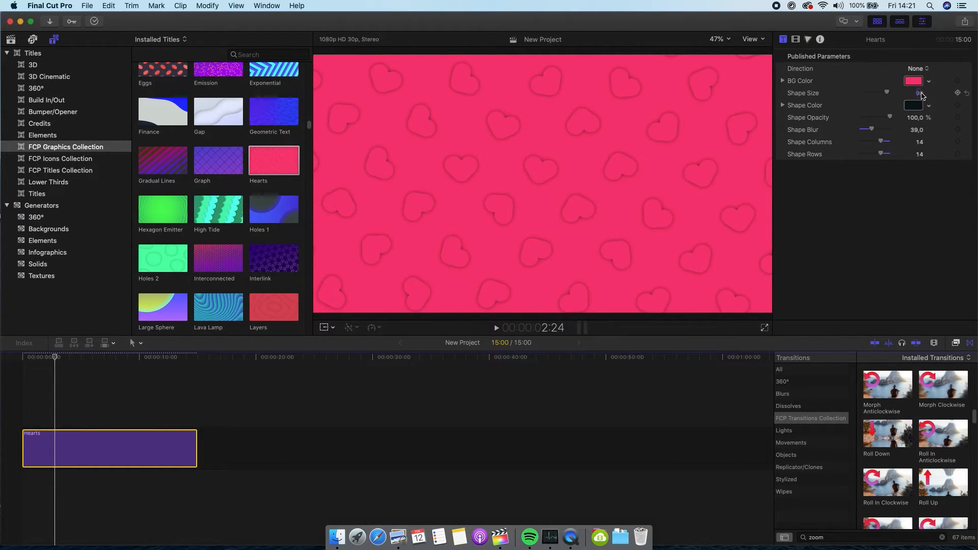
pyautogui.moveTo(919, 93); pyautogui.dragTo(919, 91)
# Step: Add the Instagram Post 2 title above the Hearts clip at about 3.5 seconds and play it back
pyautogui.scroll(-10, 285, 147)
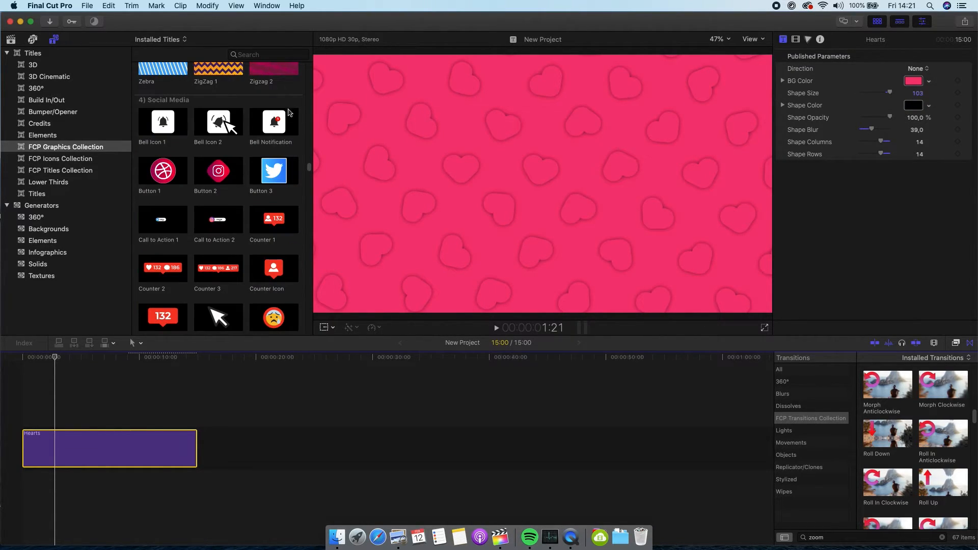
pyautogui.scroll(-10, 289, 112)
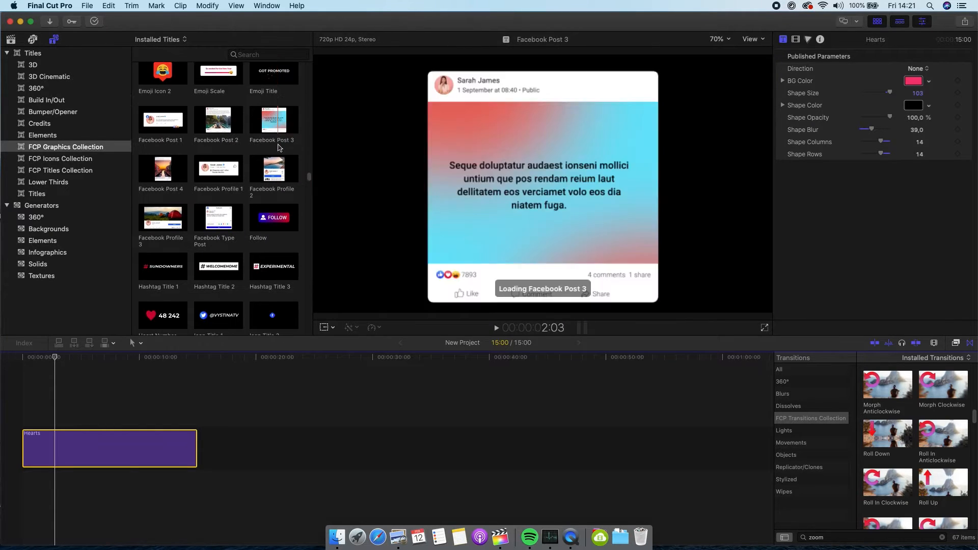
pyautogui.scroll(-5, 270, 163)
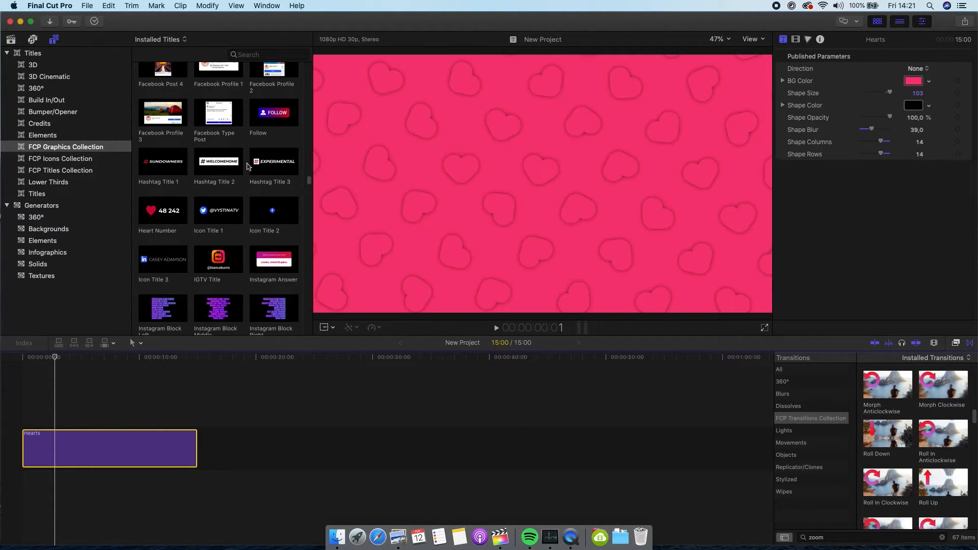
pyautogui.scroll(-8, 247, 167)
pyautogui.moveTo(270, 182); pyautogui.dragTo(67, 419)
pyautogui.press('space')
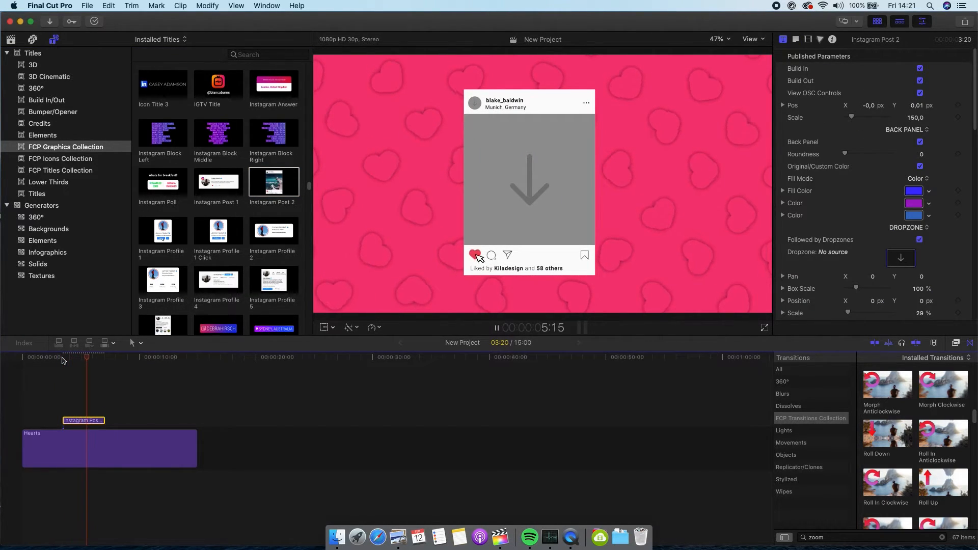
pyautogui.click(62, 357)
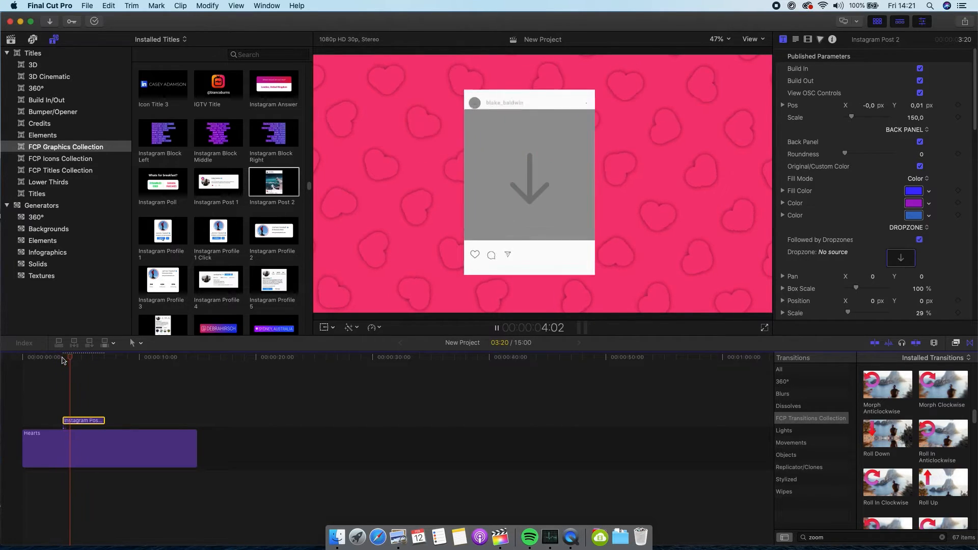
pyautogui.press('space')
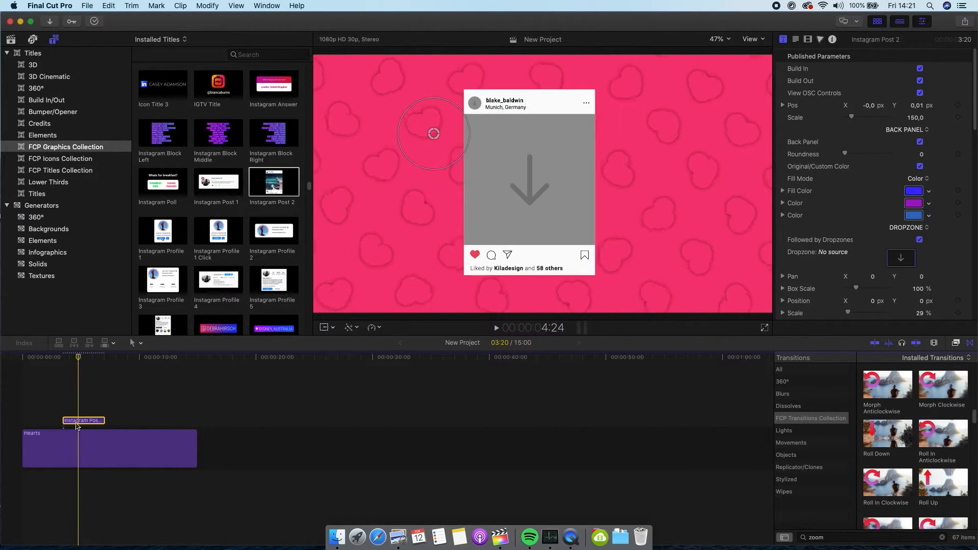
# Step: Fill the Instagram post's profile picture Dropzone with the pexels photo of the woman on a pink background
pyautogui.click(76, 426)
pyautogui.click(79, 422)
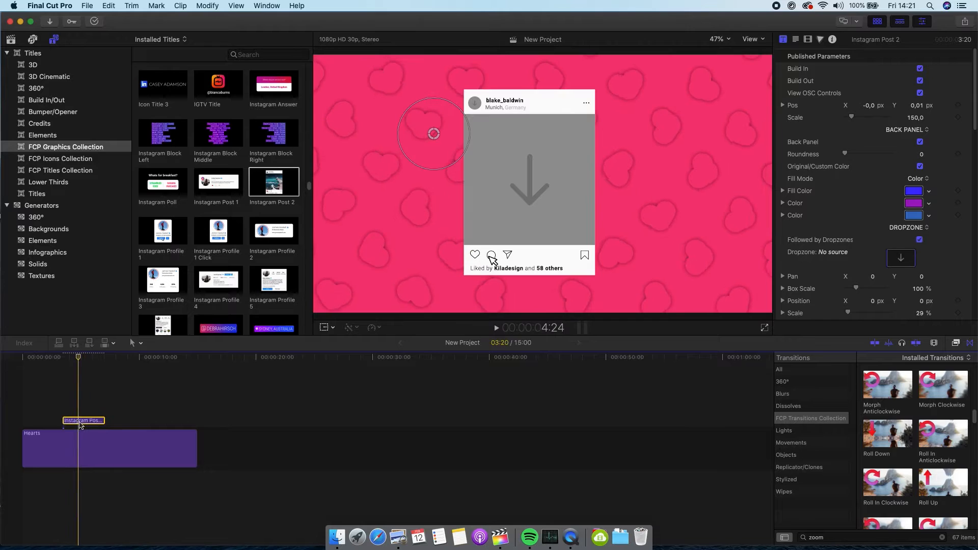
pyautogui.click(900, 258)
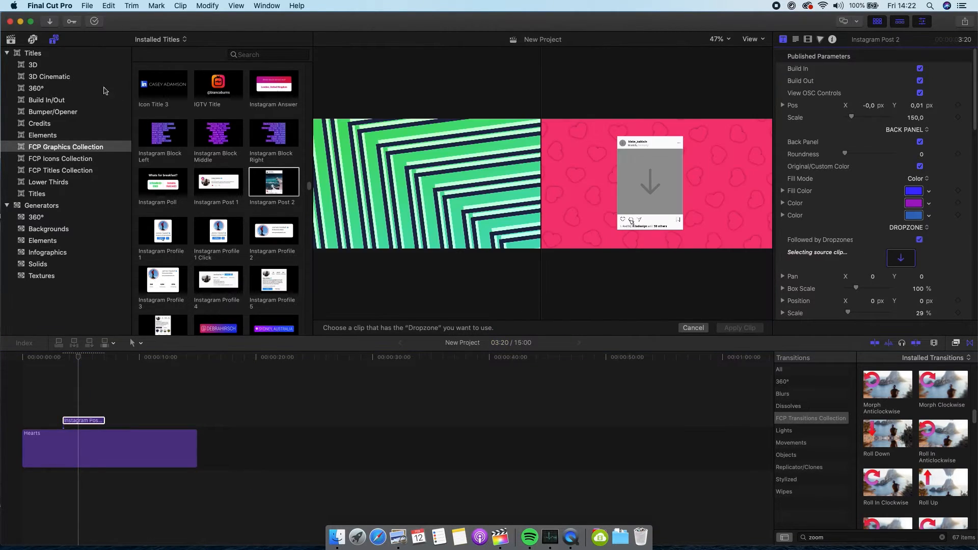
pyautogui.click(17, 41)
pyautogui.click(185, 236)
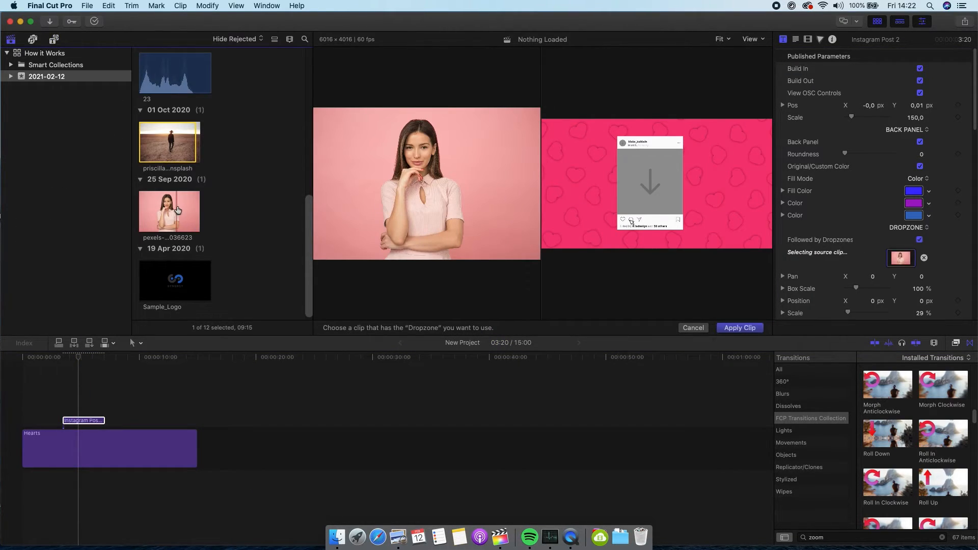
pyautogui.click(742, 328)
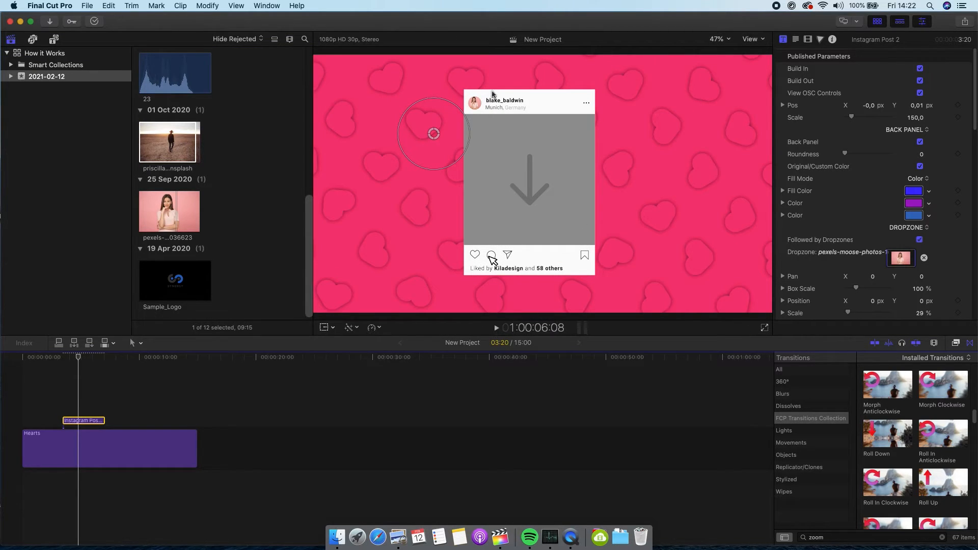
# Step: Import the aria-booking Unsplash JPEG of the DJ from Downloads into event 2021-02-12, leaving files in place
pyautogui.click(85, 5)
pyautogui.moveTo(102, 67)
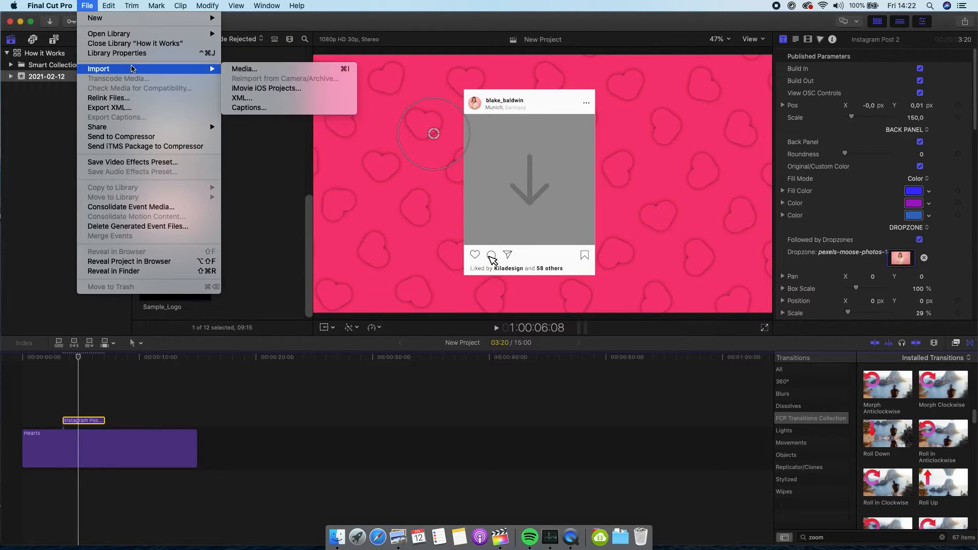
pyautogui.click(239, 69)
pyautogui.click(352, 432)
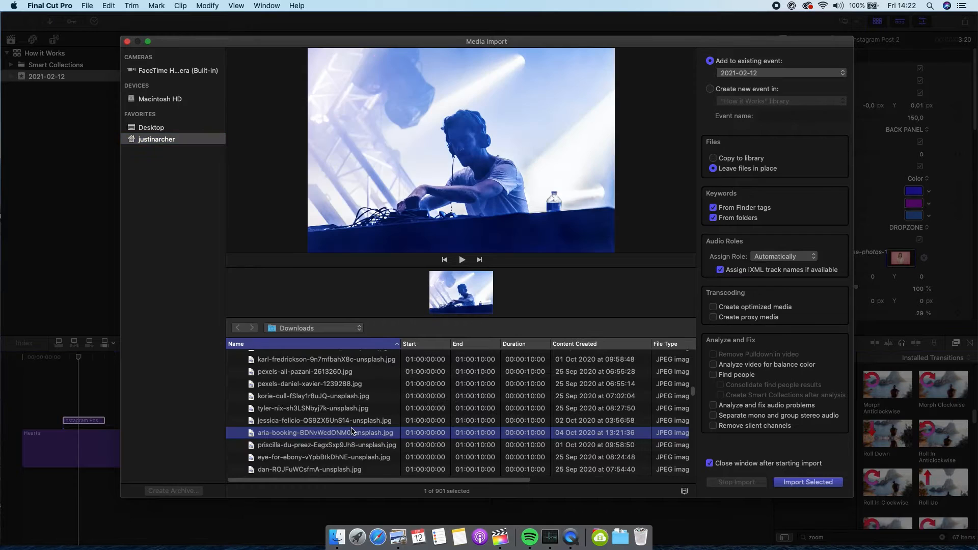
pyautogui.click(810, 482)
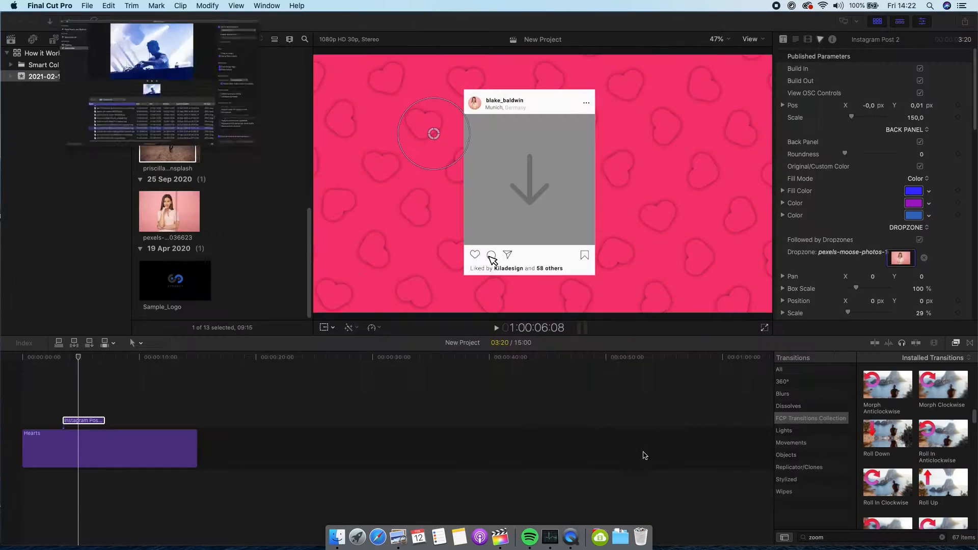
# Step: Fill the Instagram post's Cover Dropzone with the imported aria-booking DJ photo
pyautogui.scroll(-8, 936, 289)
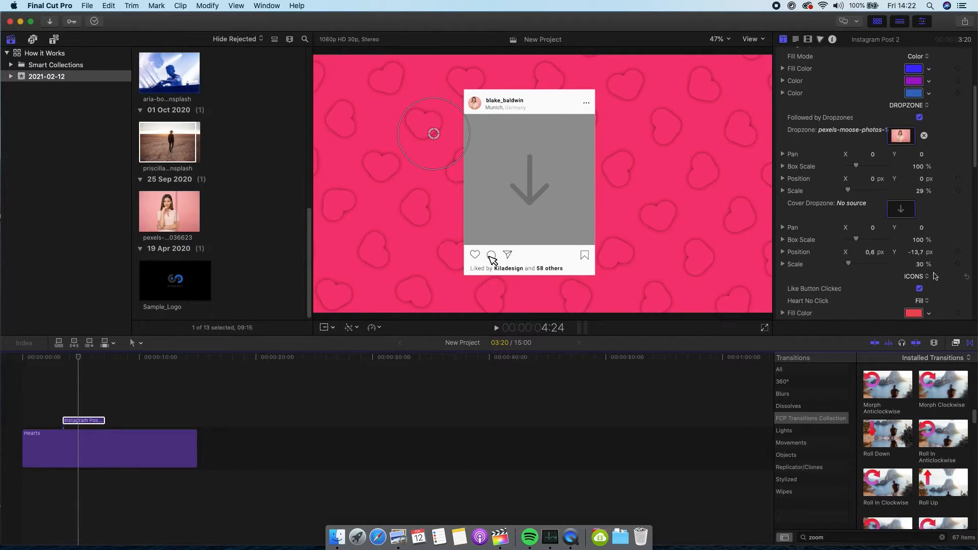
pyautogui.click(901, 208)
pyautogui.click(176, 85)
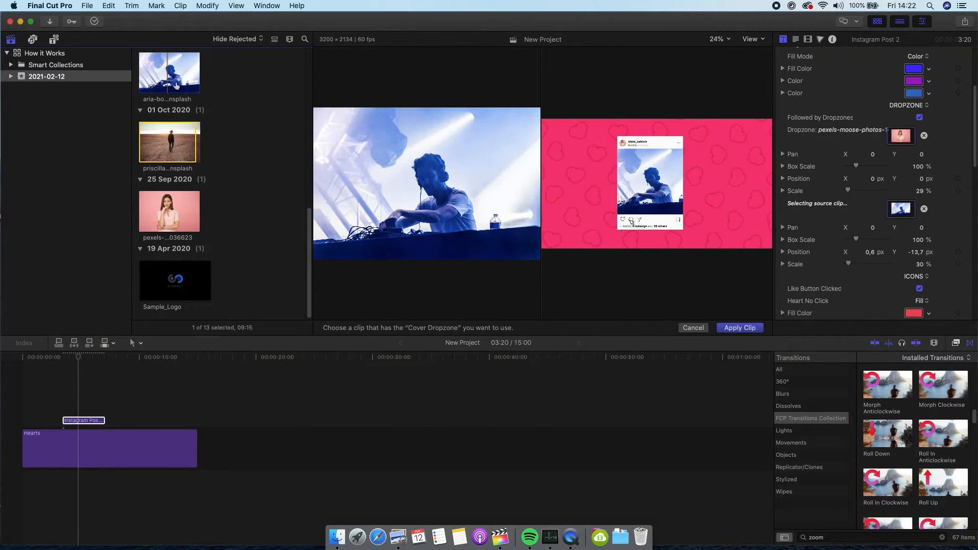
pyautogui.click(740, 328)
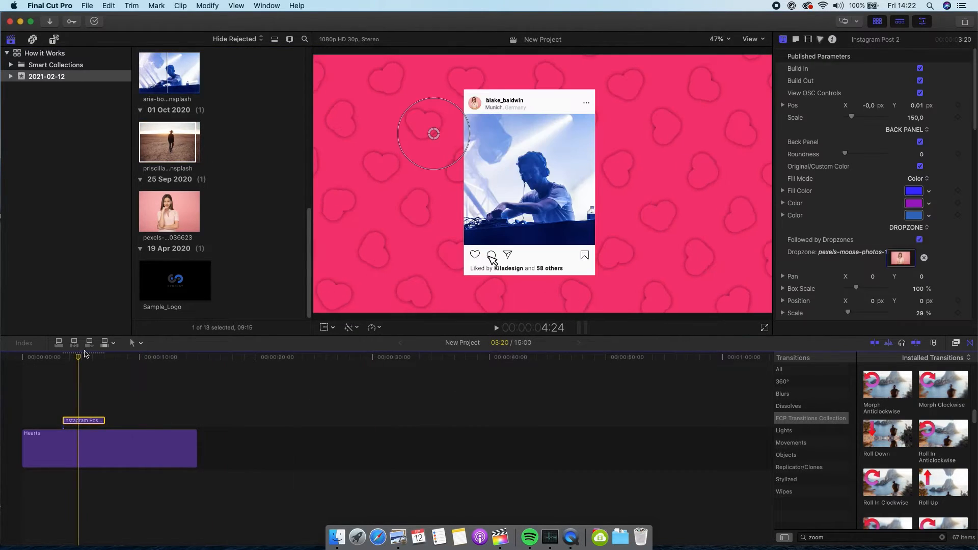
# Step: Preview the Instagram post at 5:20 and examine its text and drop shadow parameters
pyautogui.click(89, 355)
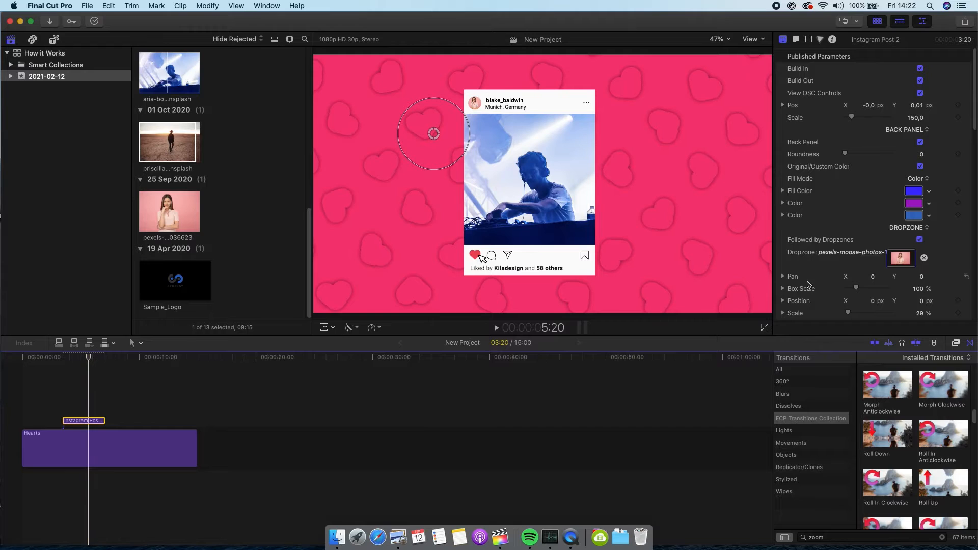
pyautogui.moveTo(974, 99); pyautogui.dragTo(969, 298)
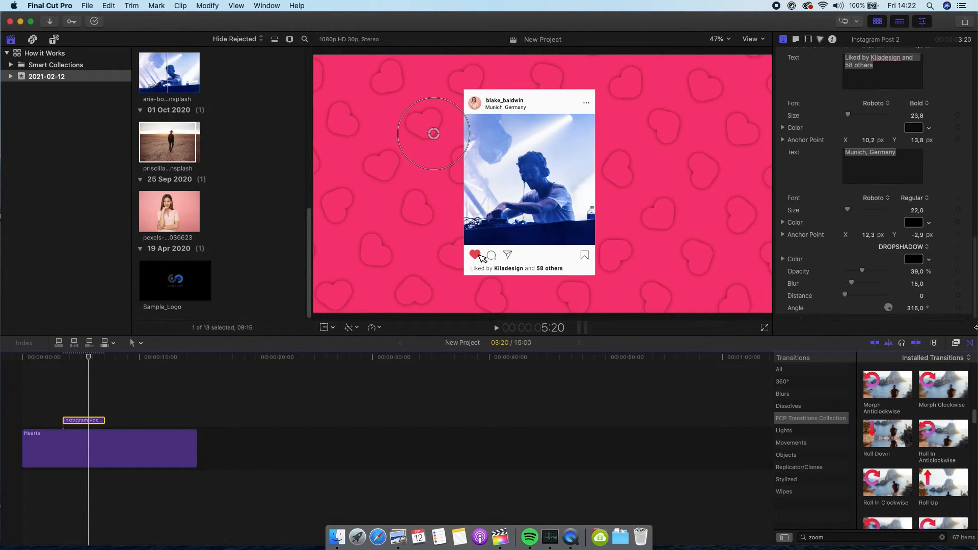
# Step: Set the Instagram post's drop shadow to opacity 81.83 %, blur 69, distance 41.4 and angle 277.8°
pyautogui.moveTo(919, 277); pyautogui.dragTo(919, 255)
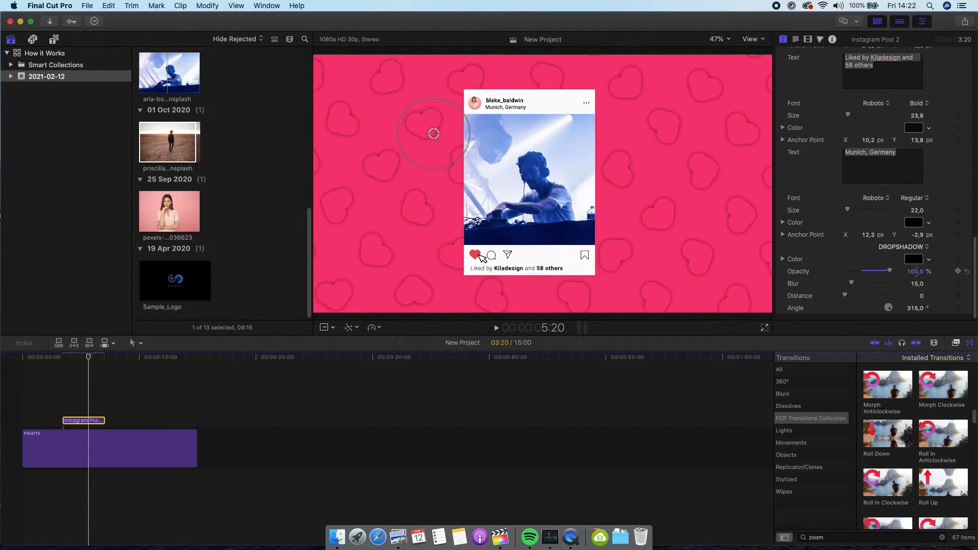
pyautogui.moveTo(917, 288)
pyautogui.mouseDown()
pyautogui.moveTo(917, 270)
pyautogui.moveTo(922, 293)
pyautogui.moveTo(918, 285)
pyautogui.mouseUp()
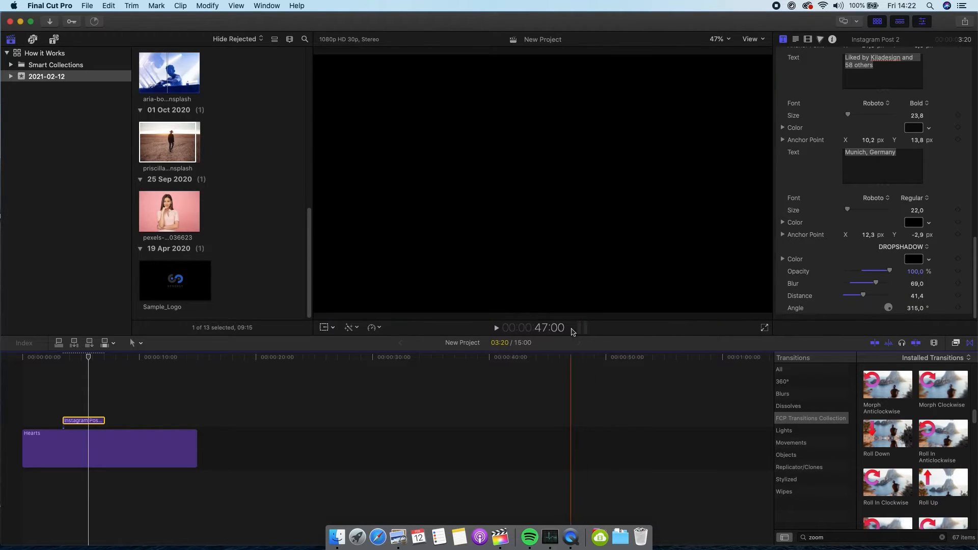
pyautogui.moveTo(917, 308); pyautogui.dragTo(914, 311)
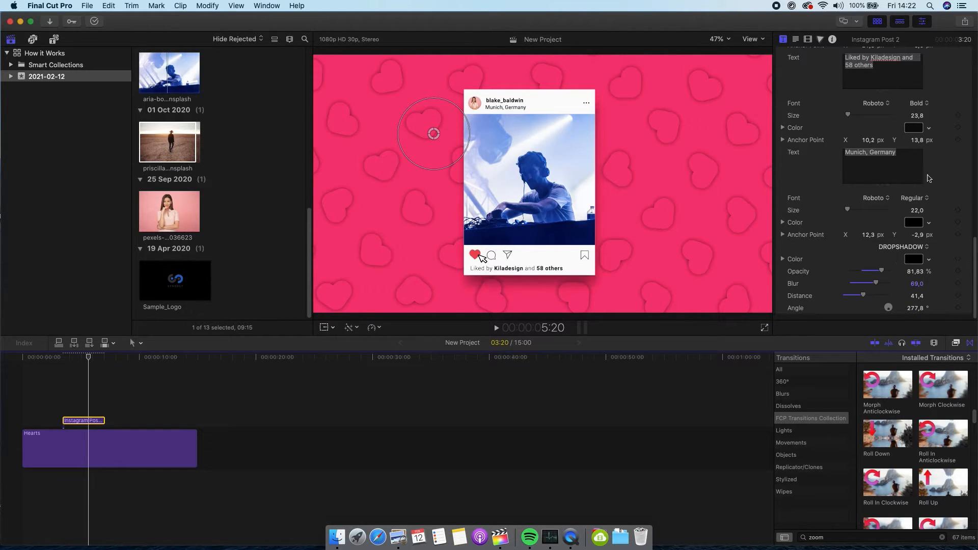
# Step: Play the Instagram post's like animation from 3:27 and turn off Like Button Clicked
pyautogui.scroll(10, 928, 178)
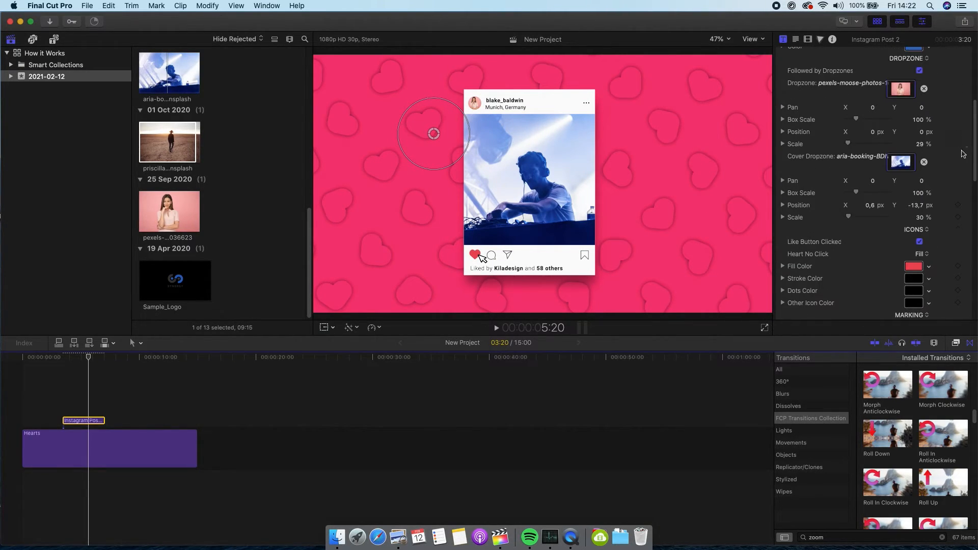
pyautogui.scroll(1, 963, 156)
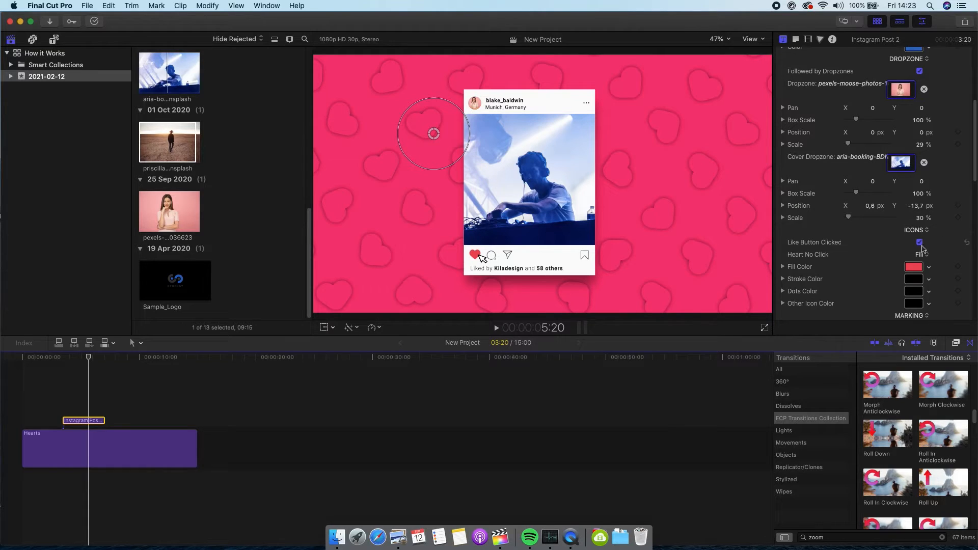
pyautogui.click(68, 358)
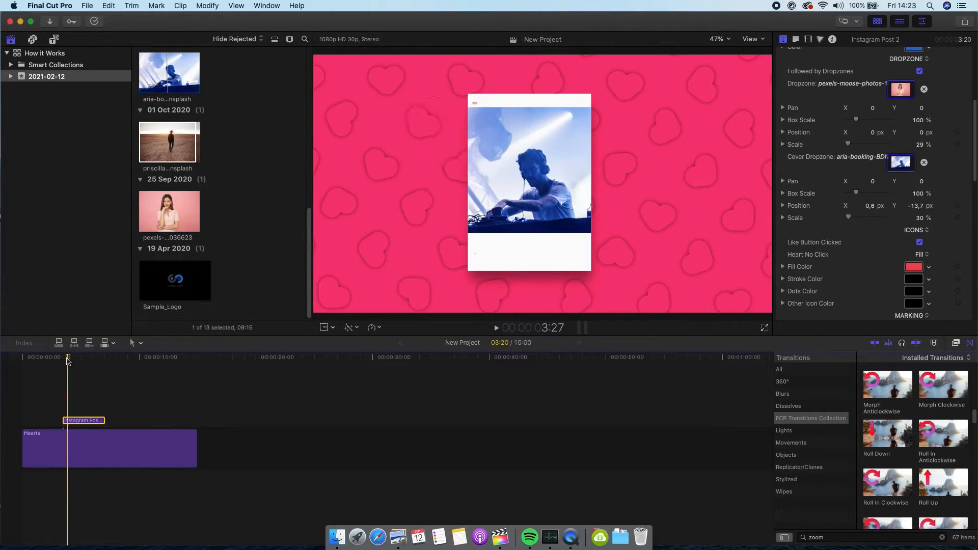
pyautogui.press('space')
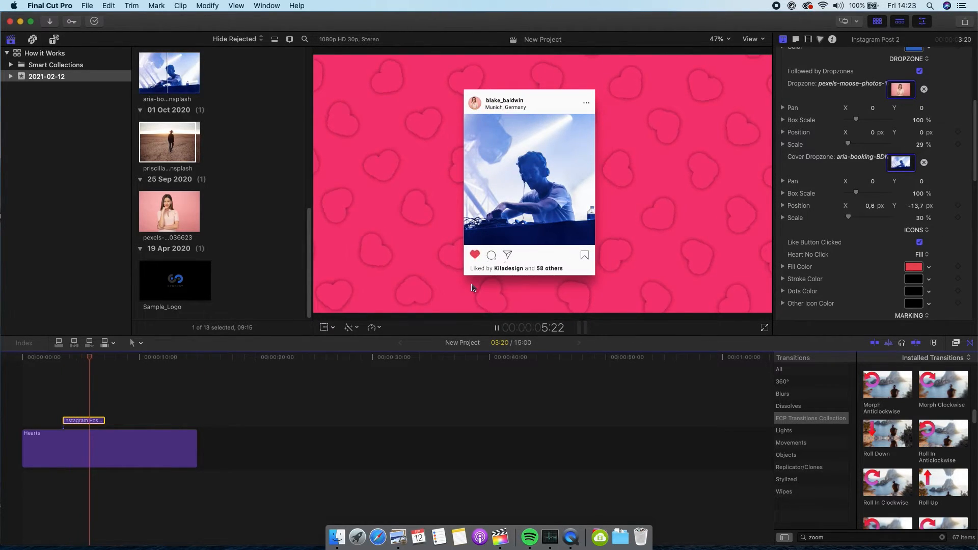
pyautogui.press('space')
pyautogui.click(920, 242)
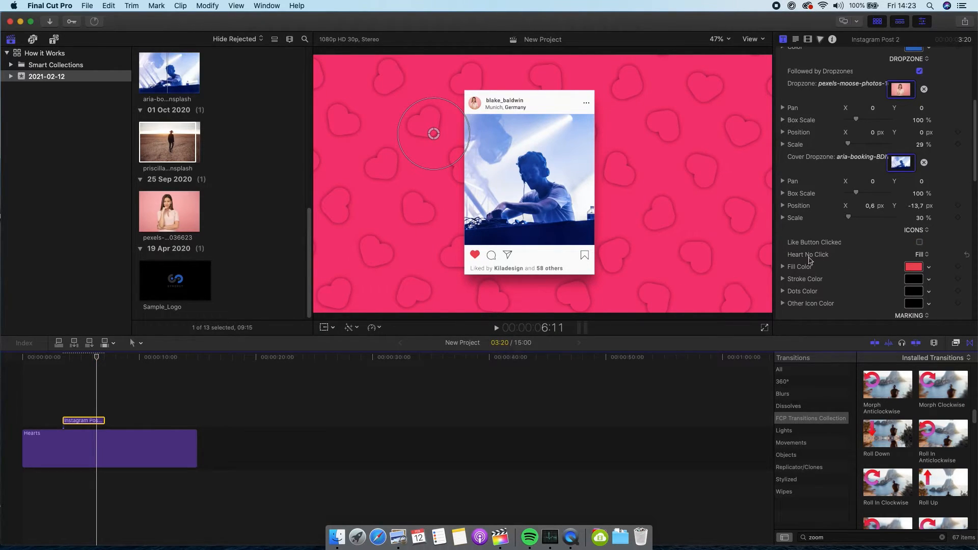
# Step: Set the Heart No Click option to Stroke and preview the post from the start of its clip
pyautogui.click(923, 255)
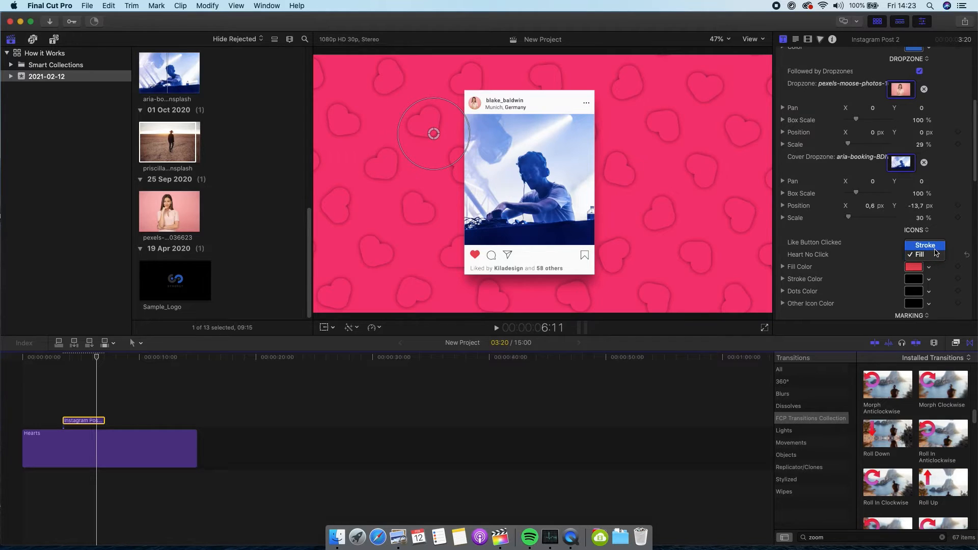
pyautogui.click(917, 266)
pyautogui.click(61, 359)
pyautogui.press('space')
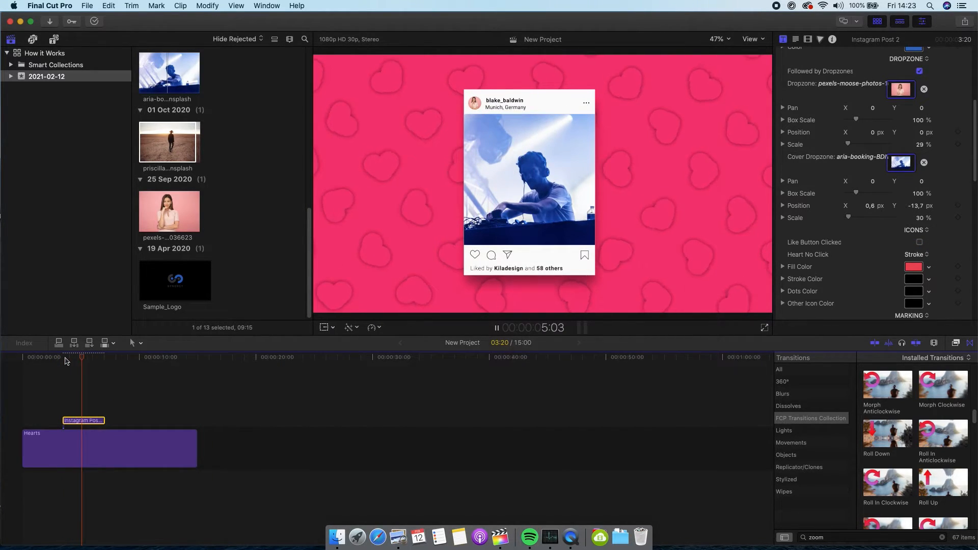
pyautogui.press('space')
pyautogui.click(64, 359)
# Step: Set the Heart No Click option to Fill and replay the Instagram post
pyautogui.click(918, 256)
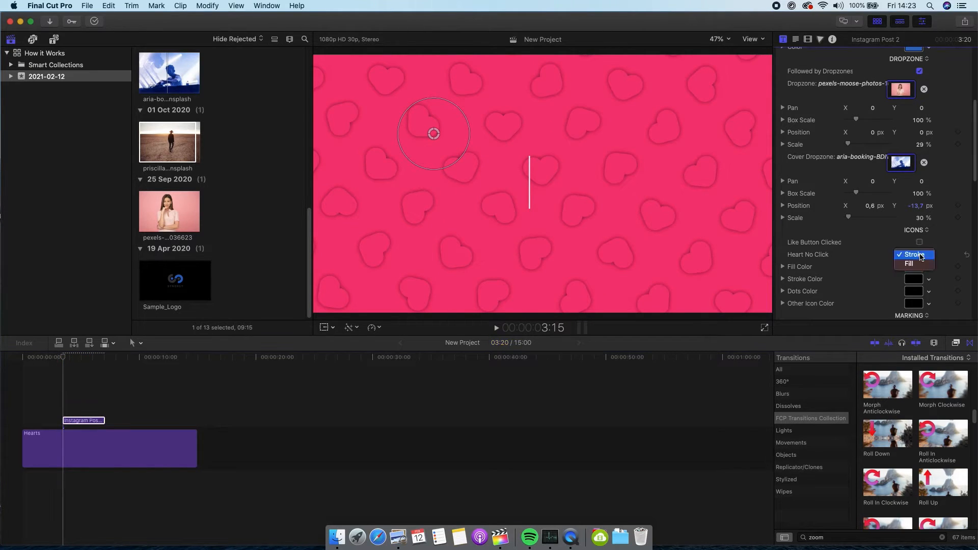
pyautogui.click(921, 264)
pyautogui.click(66, 364)
pyautogui.press('space')
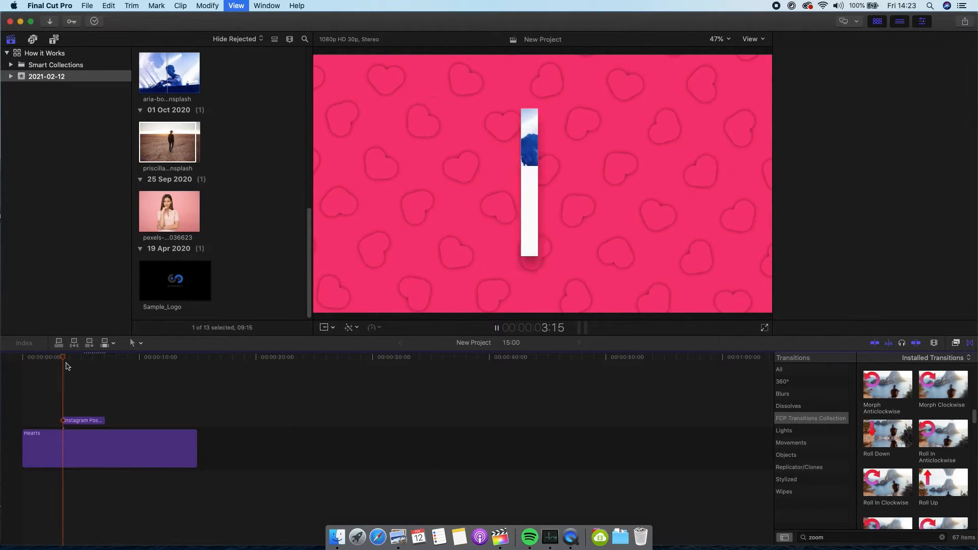
pyautogui.press('space')
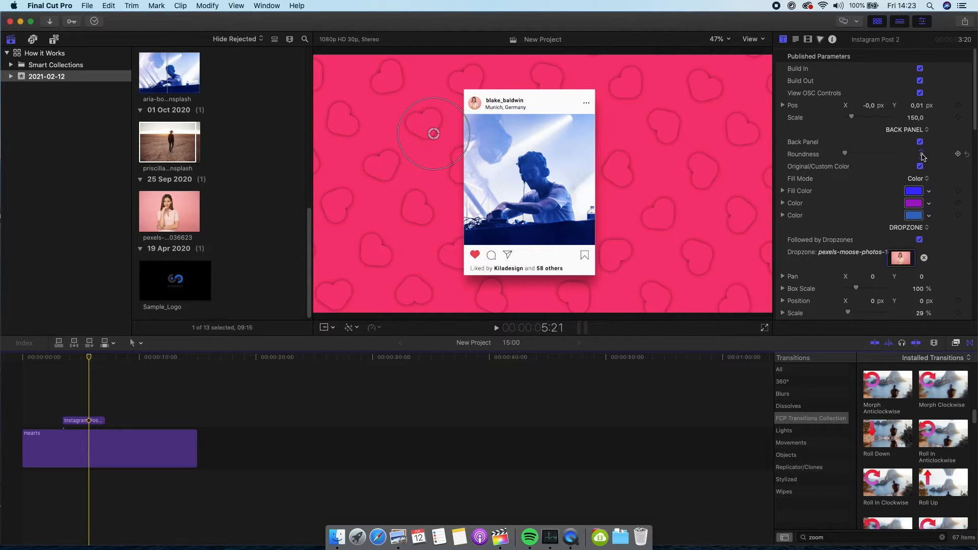
# Step: Set the post's back panel roundness to 17 and turn off the panel's Original/Custom Color option
pyautogui.moveTo(923, 157); pyautogui.dragTo(926, 156)
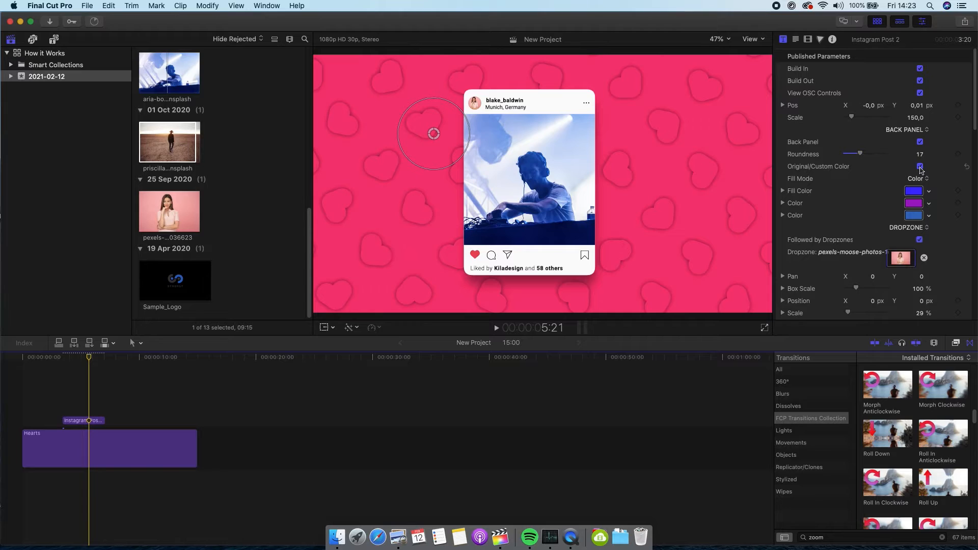
pyautogui.click(920, 167)
# Step: Try the Gradient fill mode on the back panel and switch it back to Color
pyautogui.click(922, 180)
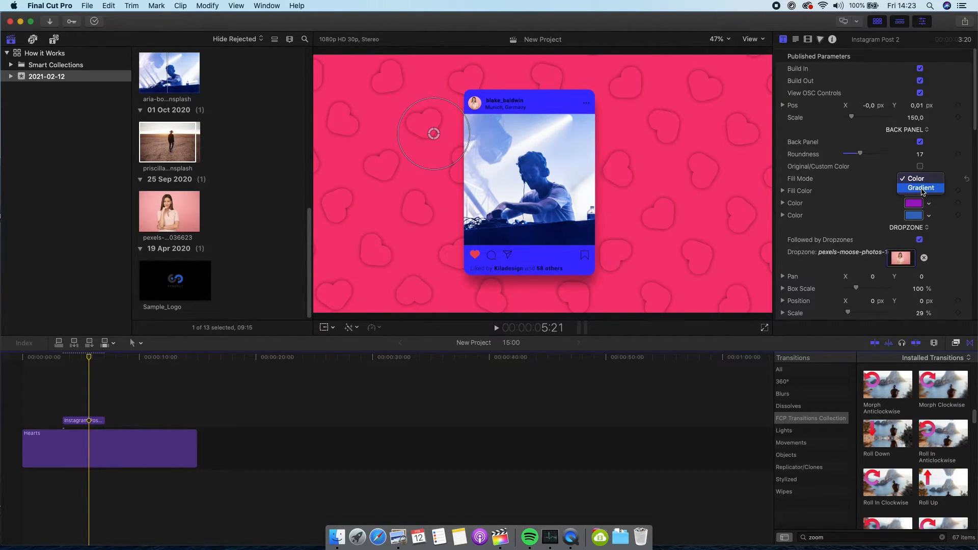
pyautogui.click(922, 188)
pyautogui.click(925, 177)
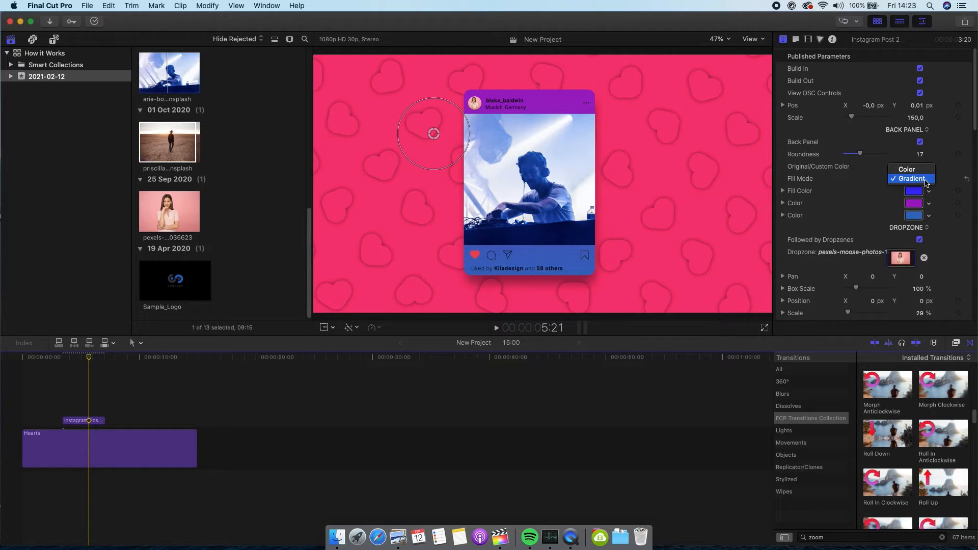
pyautogui.click(910, 169)
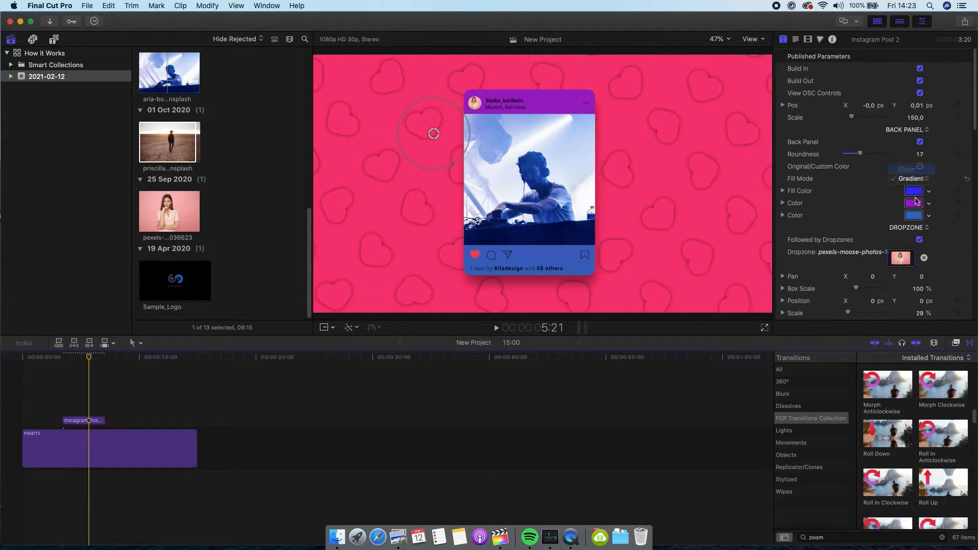
# Step: Change the profile name text colour to white, RGB 255, 255, 255 (FFFFFF)
pyautogui.scroll(-10, 945, 229)
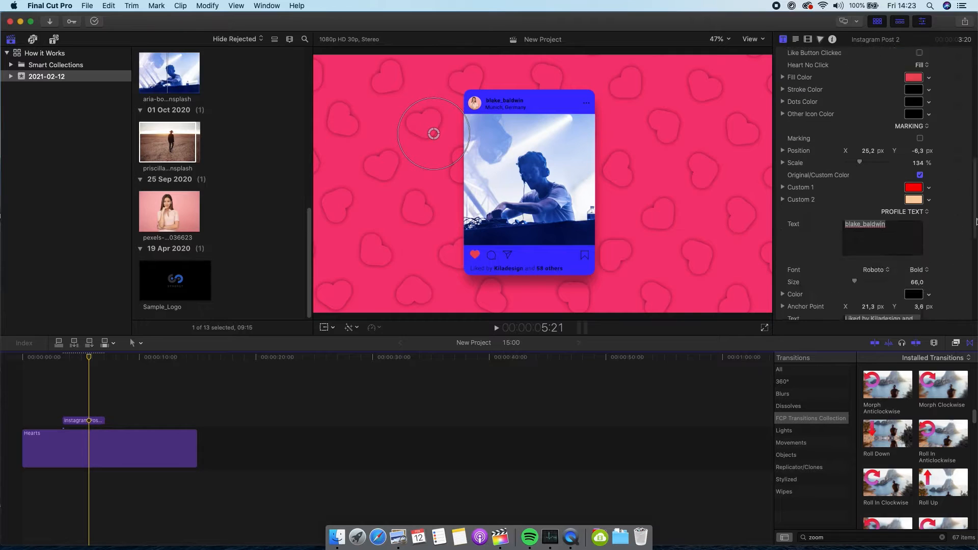
pyautogui.click(913, 233)
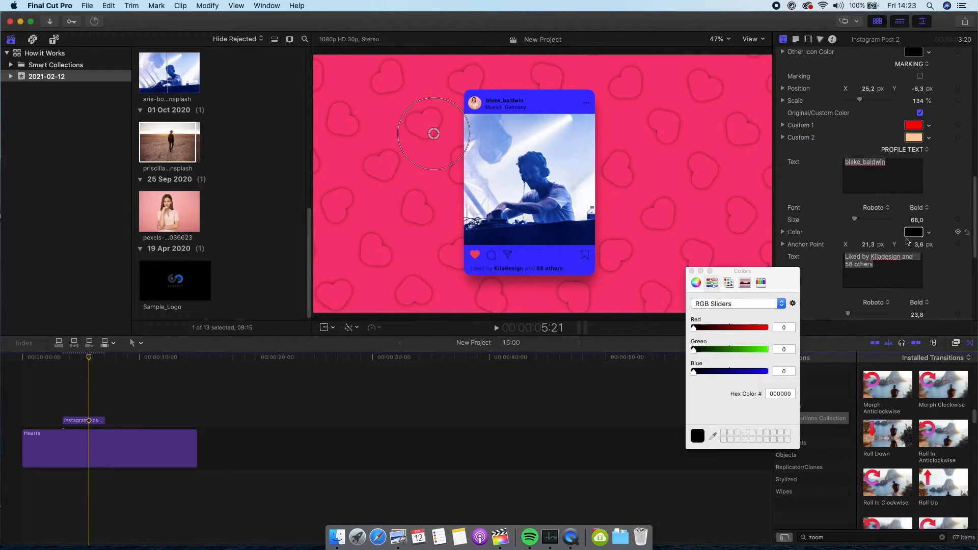
pyautogui.click(766, 328)
pyautogui.click(766, 349)
pyautogui.click(764, 372)
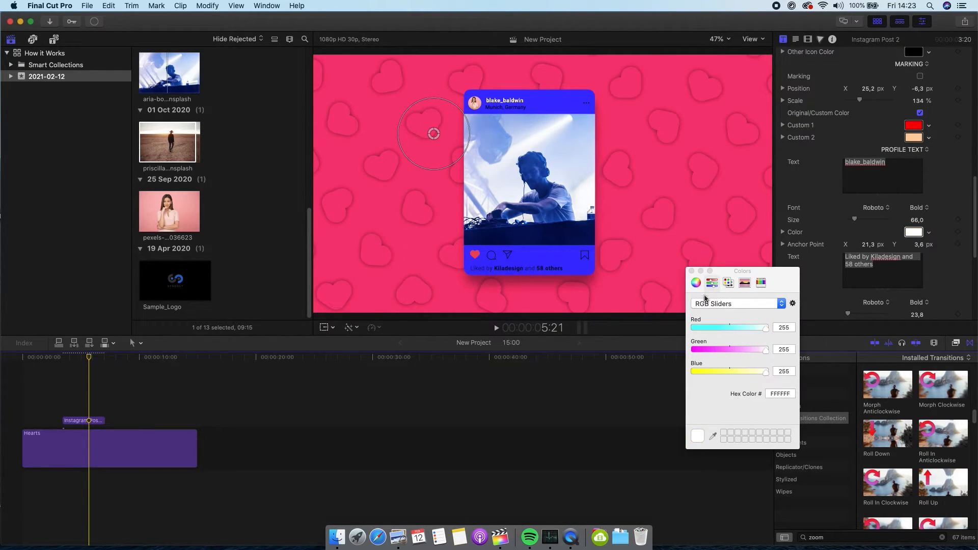
pyautogui.click(691, 272)
# Step: Copy the white text colour to the "Liked by" line and the "Munich, Germany" location text
pyautogui.scroll(-4, 938, 148)
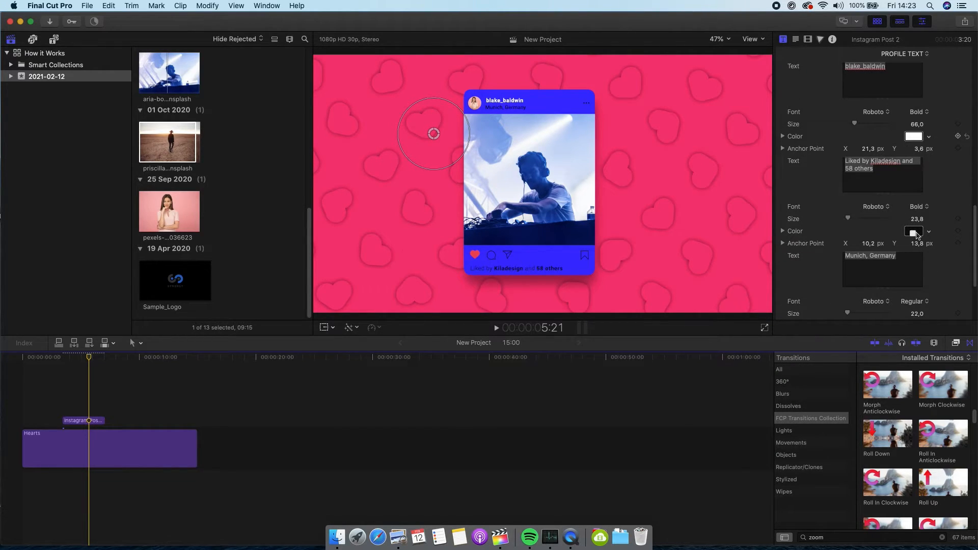
pyautogui.scroll(-3, 957, 203)
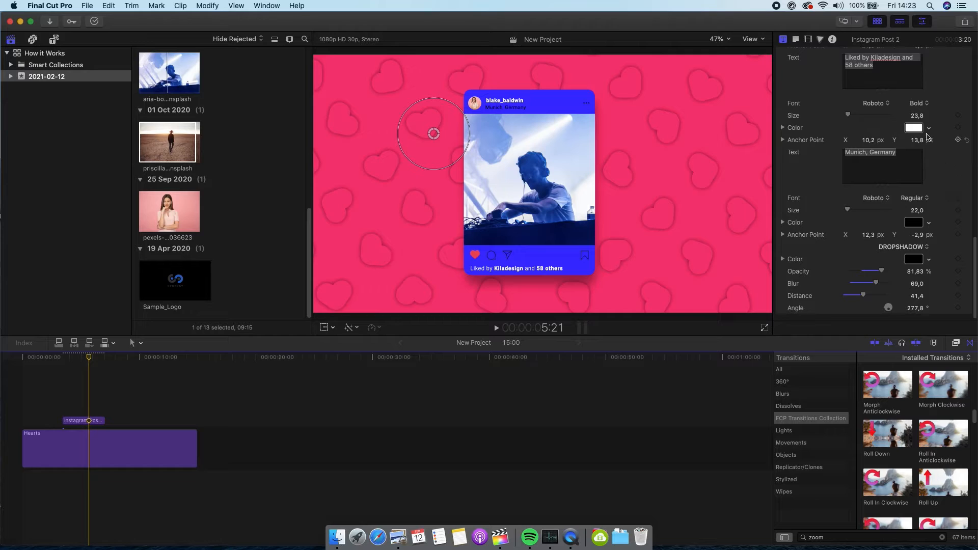
pyautogui.moveTo(913, 236); pyautogui.dragTo(914, 223)
pyautogui.moveTo(914, 223); pyautogui.dragTo(915, 258)
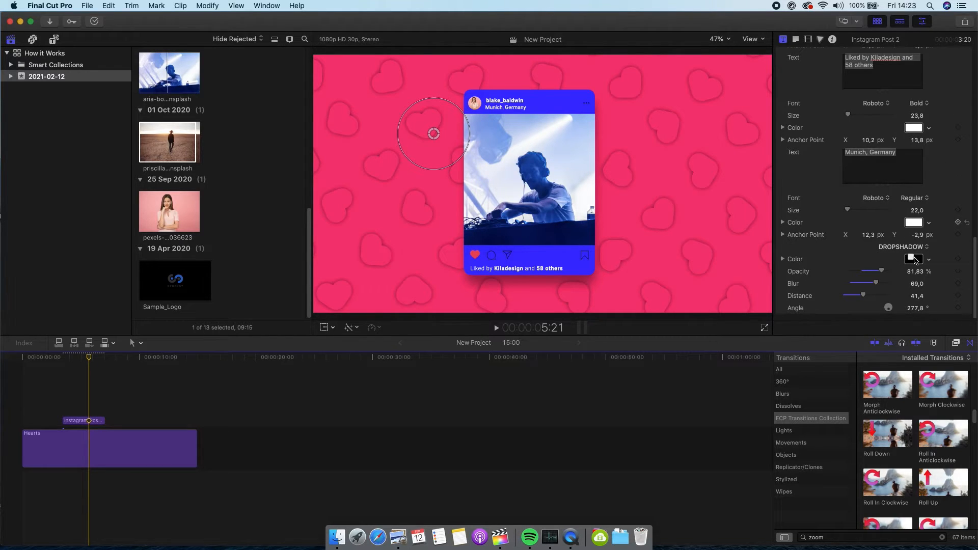
# Step: Copy the white colour to the post's Dots Color and Other Icon Color, and play the result
pyautogui.scroll(10, 931, 225)
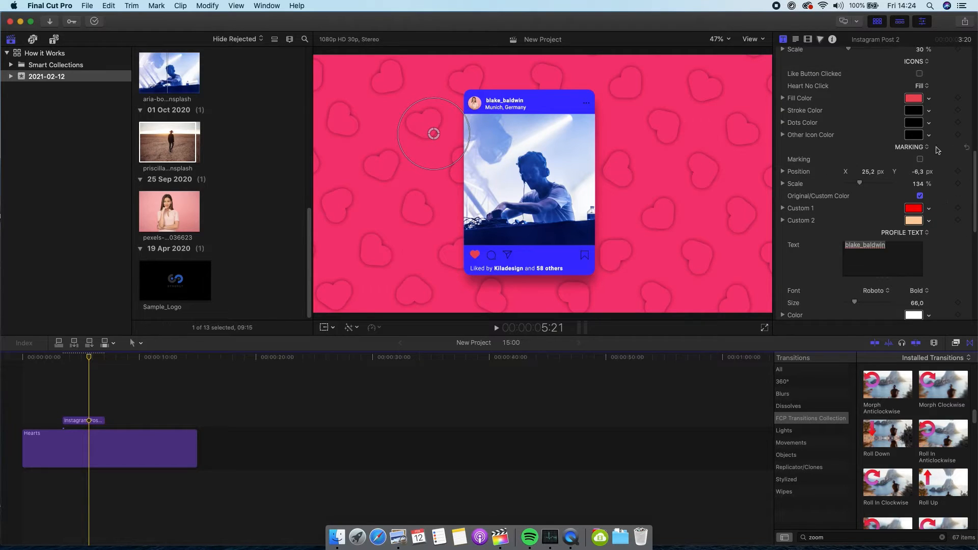
pyautogui.scroll(1, 932, 133)
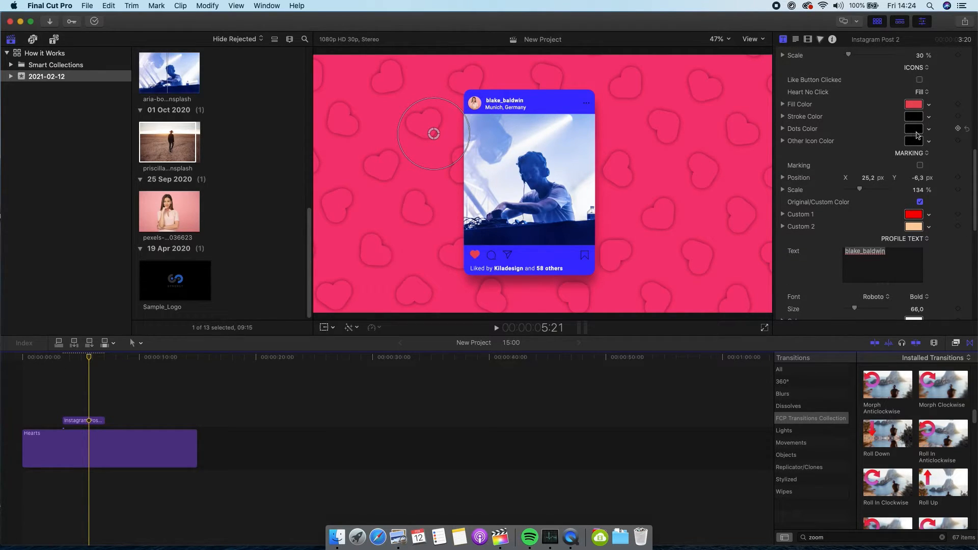
pyautogui.scroll(-3, 942, 182)
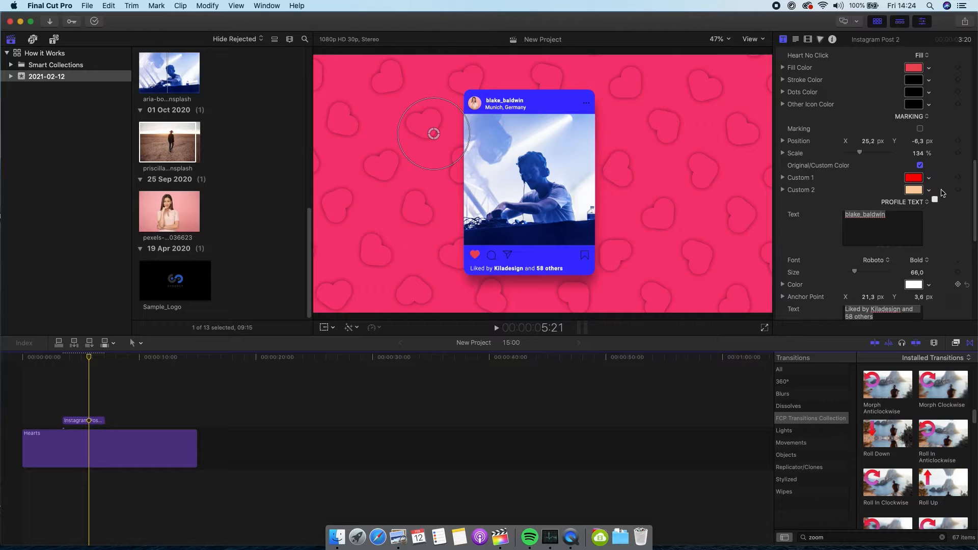
pyautogui.moveTo(916, 91); pyautogui.dragTo(914, 105)
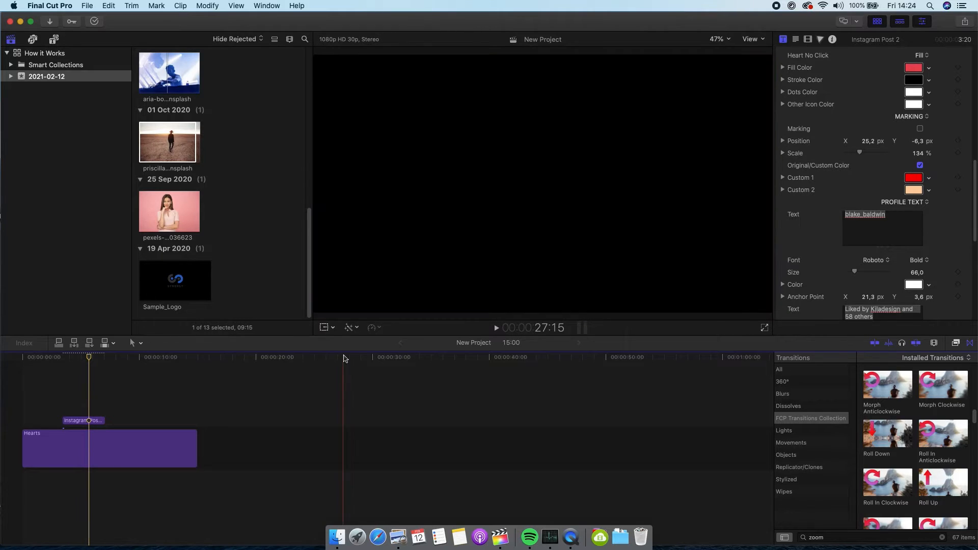
pyautogui.press('space')
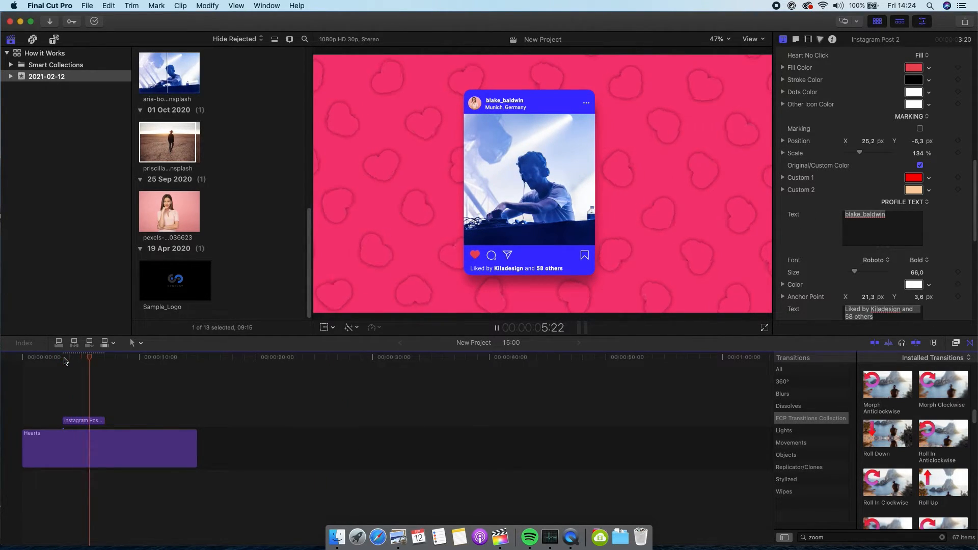
pyautogui.press('space')
# Step: Add the LinkedIn Icons title from FCP Graphics Collection directly after the Instagram post, above the Hearts background, and preview it
pyautogui.click(55, 39)
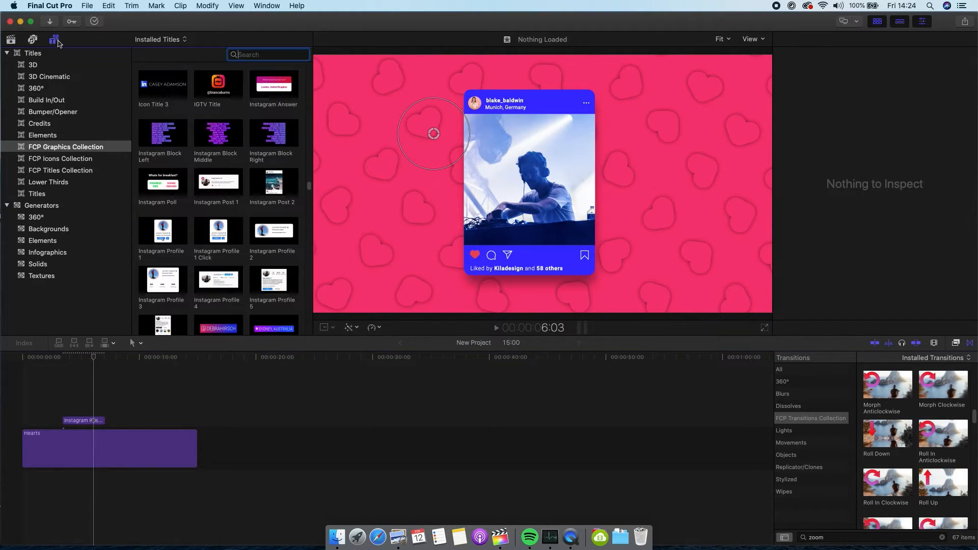
pyautogui.scroll(-10, 271, 103)
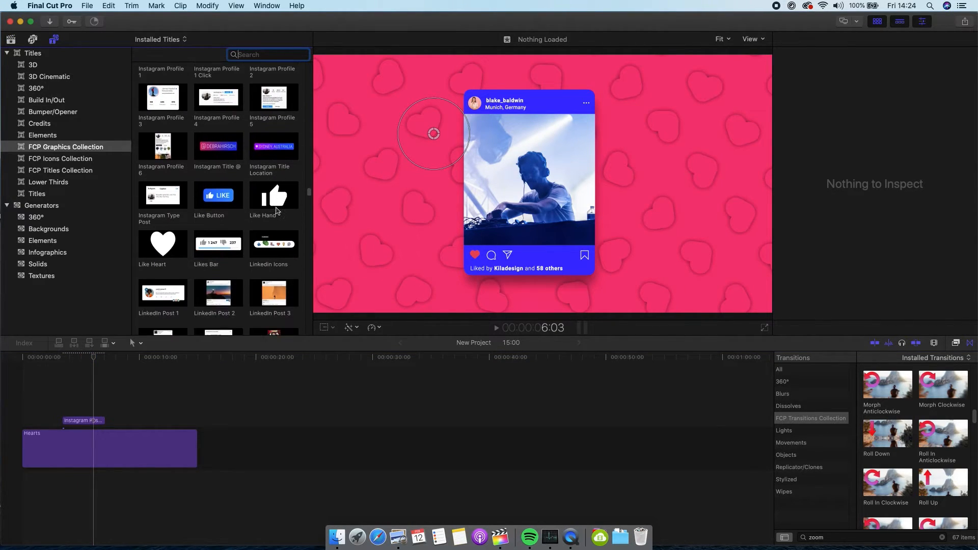
pyautogui.moveTo(275, 196); pyautogui.dragTo(105, 421)
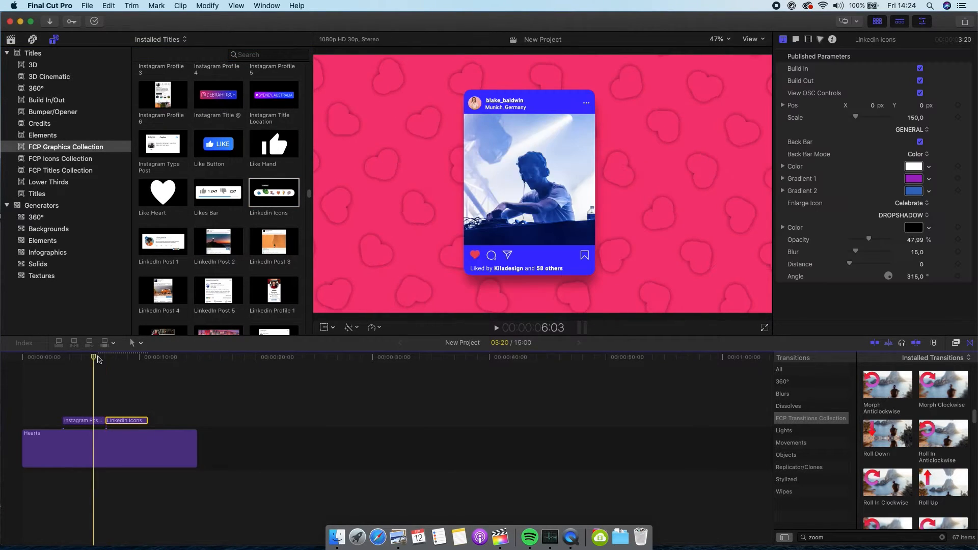
pyautogui.press('space')
pyautogui.press('space')
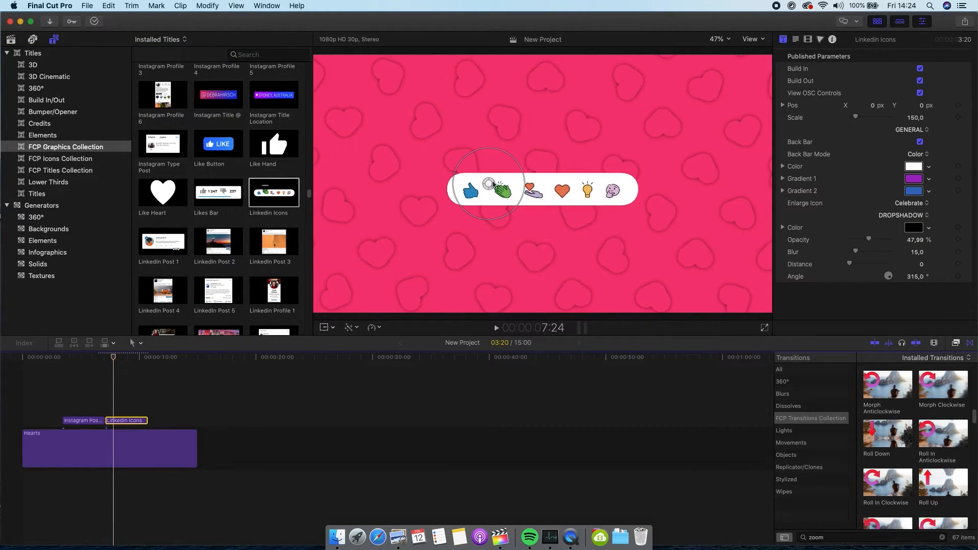
# Step: Enlarge the LinkedIn Icons title to a scale of about 279, preview it and turn off View OSC Controls
pyautogui.moveTo(518, 163); pyautogui.dragTo(532, 164)
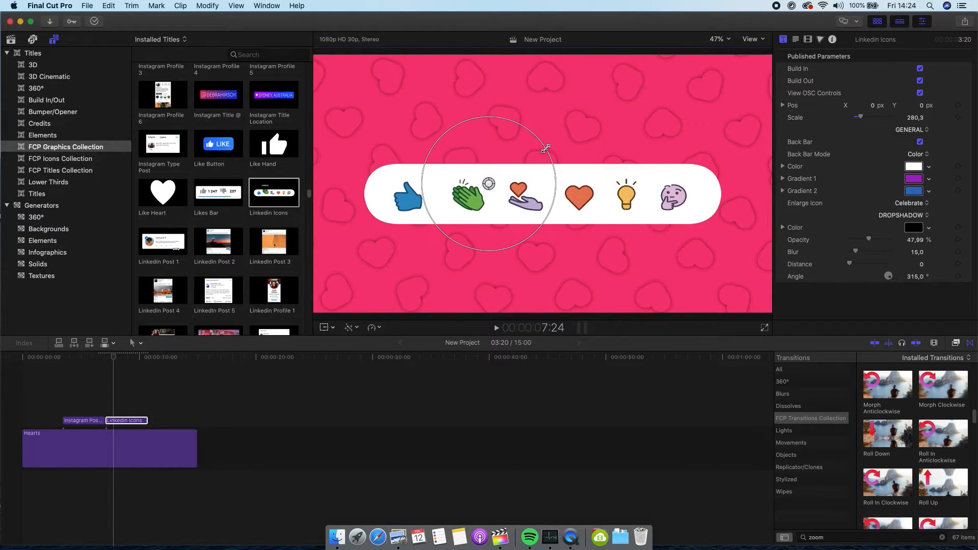
pyautogui.press('space')
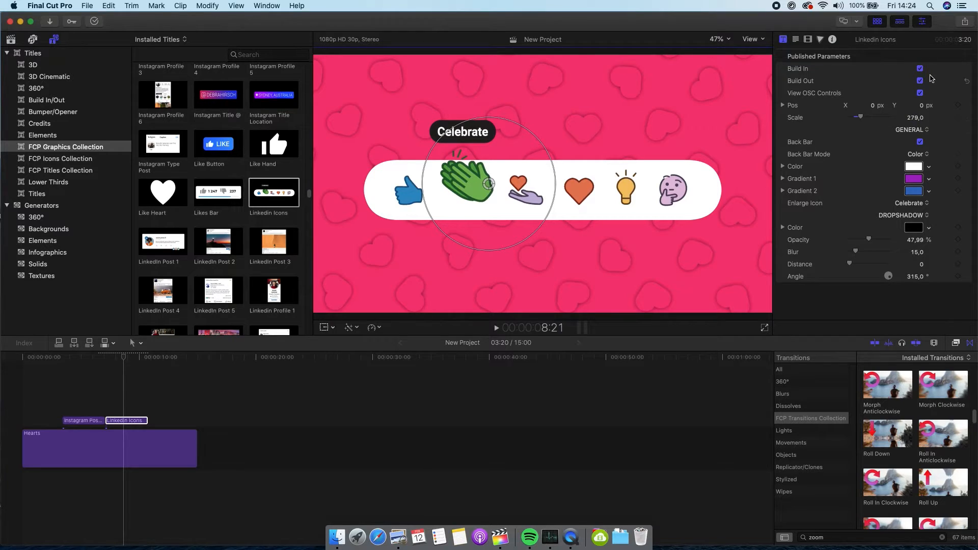
pyautogui.click(921, 93)
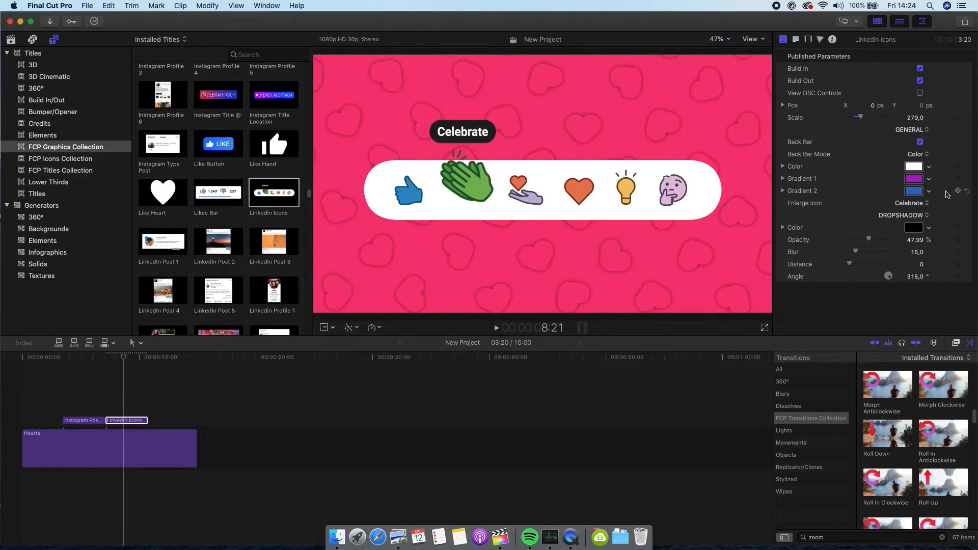
# Step: Set the LinkedIn Icons title's Enlarge Icon option to Love and play the title
pyautogui.click(897, 205)
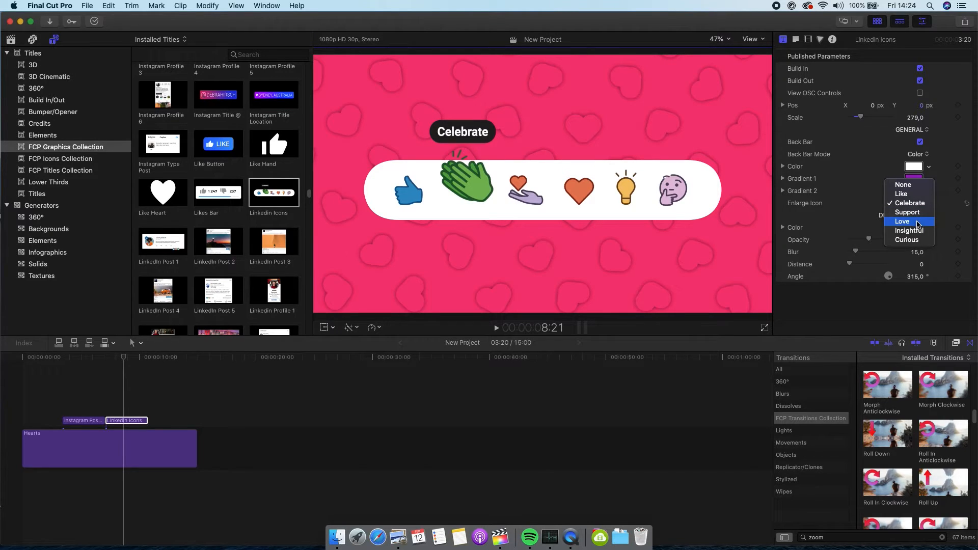
pyautogui.click(918, 224)
pyautogui.click(109, 357)
pyautogui.press('space')
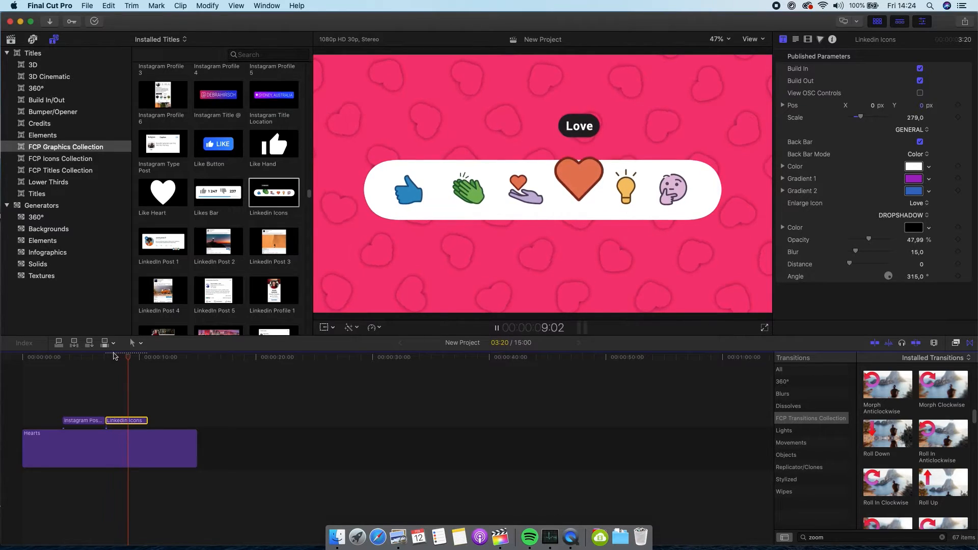
pyautogui.press('space')
# Step: Add the Profile 3 title from FCP Graphics Collection directly after LinkedIn Icons, above the Hearts background, and preview it
pyautogui.scroll(-5, 281, 202)
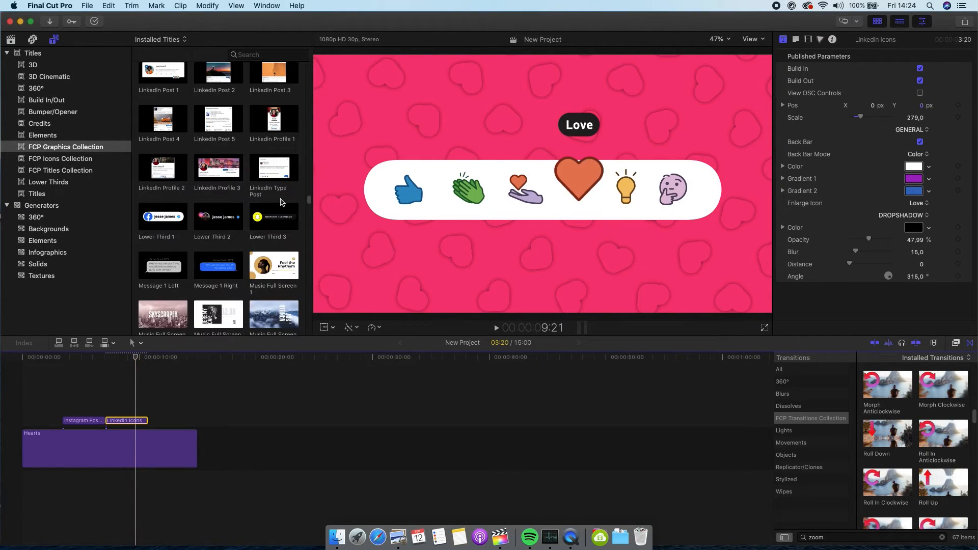
pyautogui.scroll(-10, 281, 202)
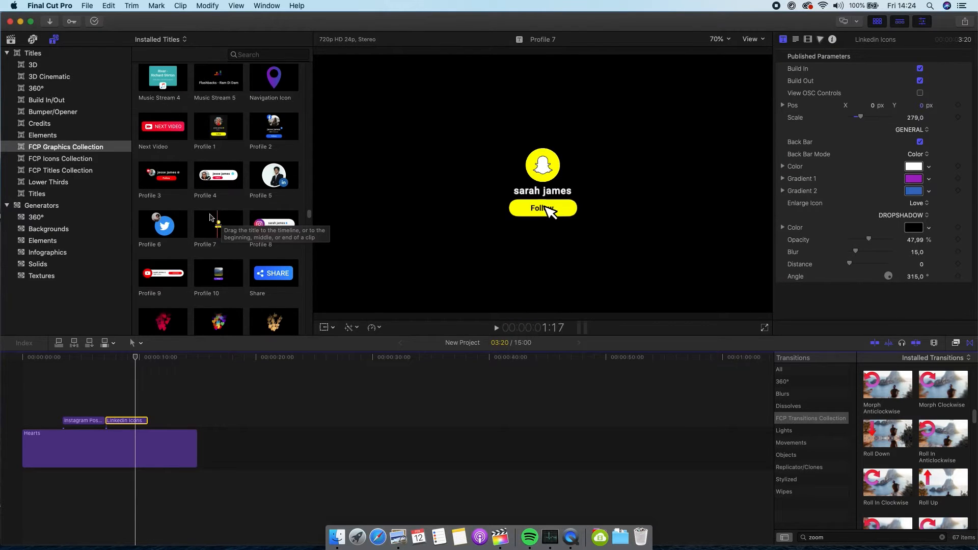
pyautogui.moveTo(158, 181); pyautogui.dragTo(151, 409)
pyautogui.click(150, 359)
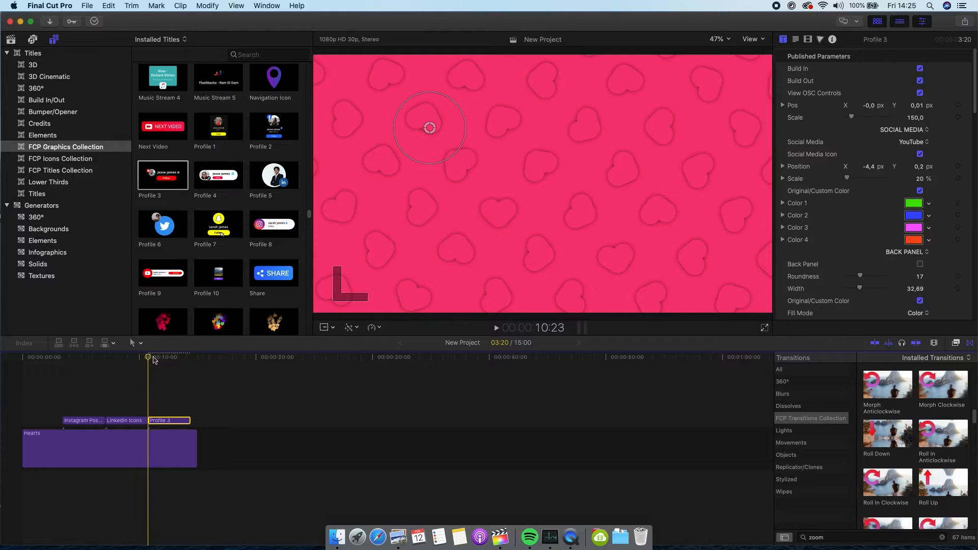
pyautogui.press('space')
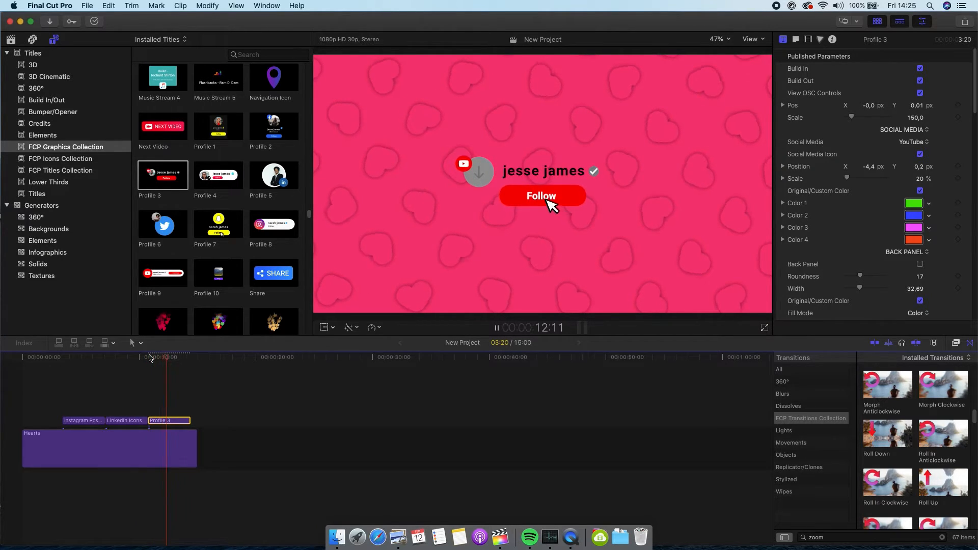
pyautogui.press('space')
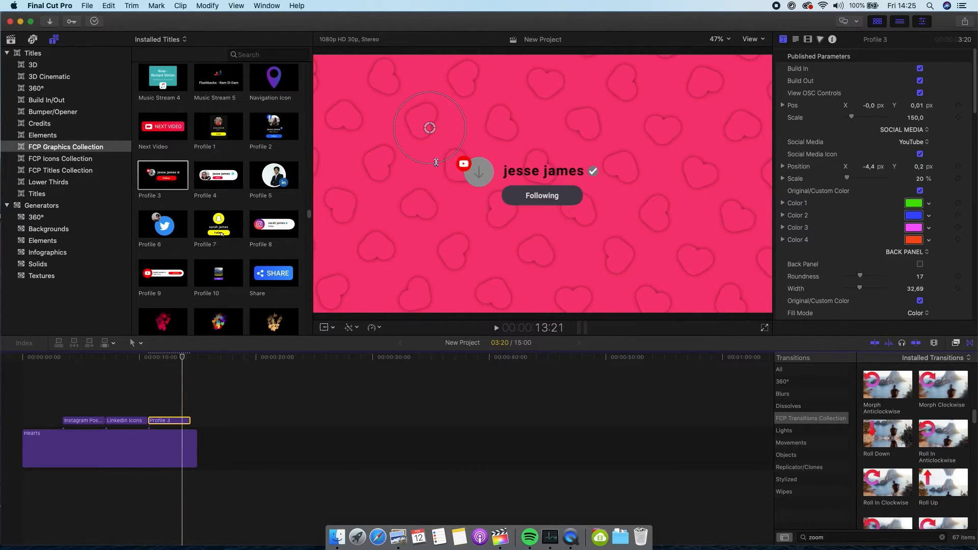
# Step: Enlarge Profile 3 to a scale of about 291.5 with View OSC Controls off, and set its Social Media to Facebook
pyautogui.moveTo(460, 106); pyautogui.dragTo(493, 103)
pyautogui.moveTo(430, 128); pyautogui.dragTo(434, 129)
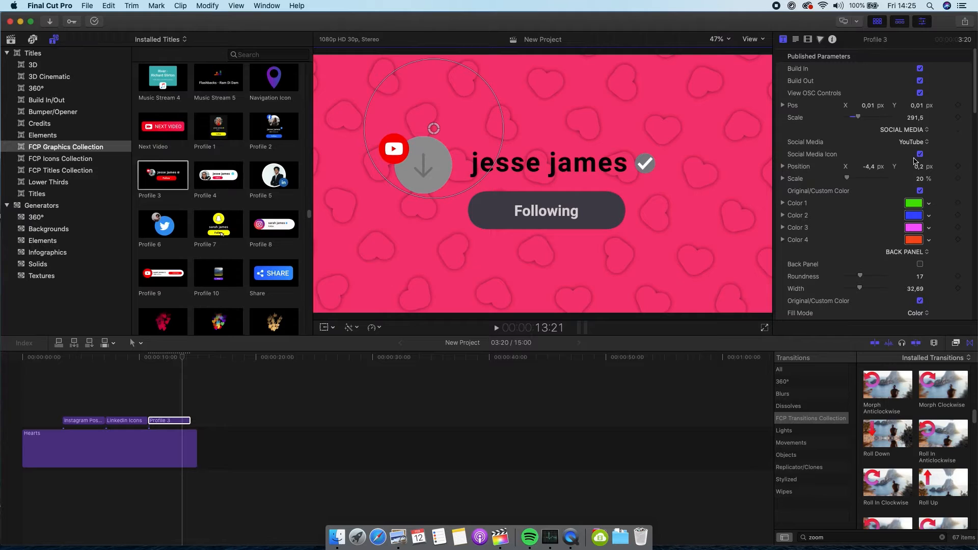
pyautogui.click(920, 94)
pyautogui.click(919, 144)
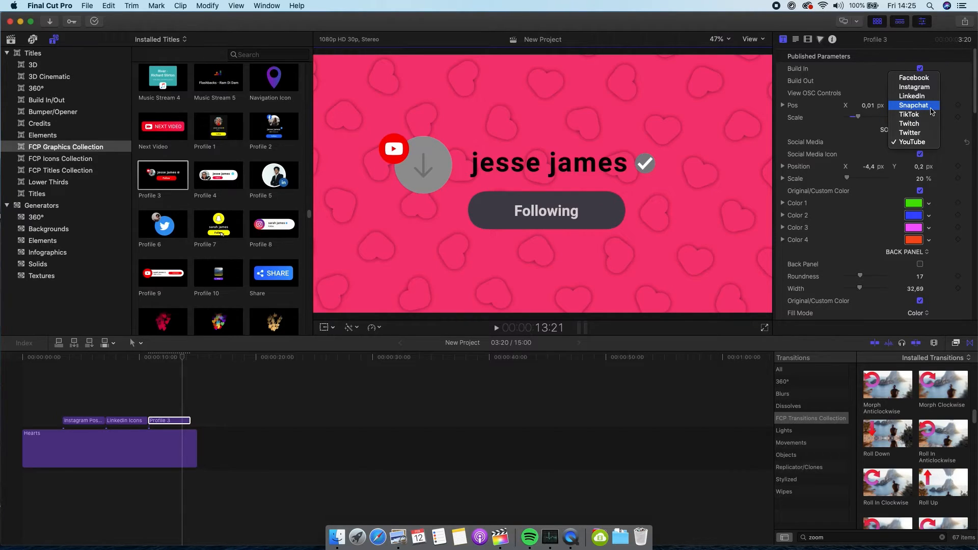
pyautogui.click(938, 80)
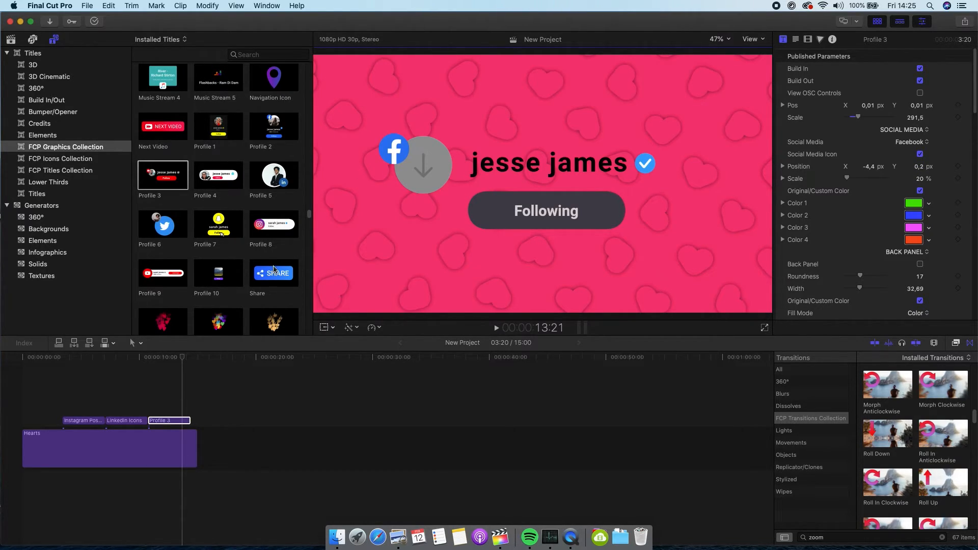
# Step: Add the Profile 1 title at the start of the project, above the Hearts background, and play it
pyautogui.scroll(1, 274, 269)
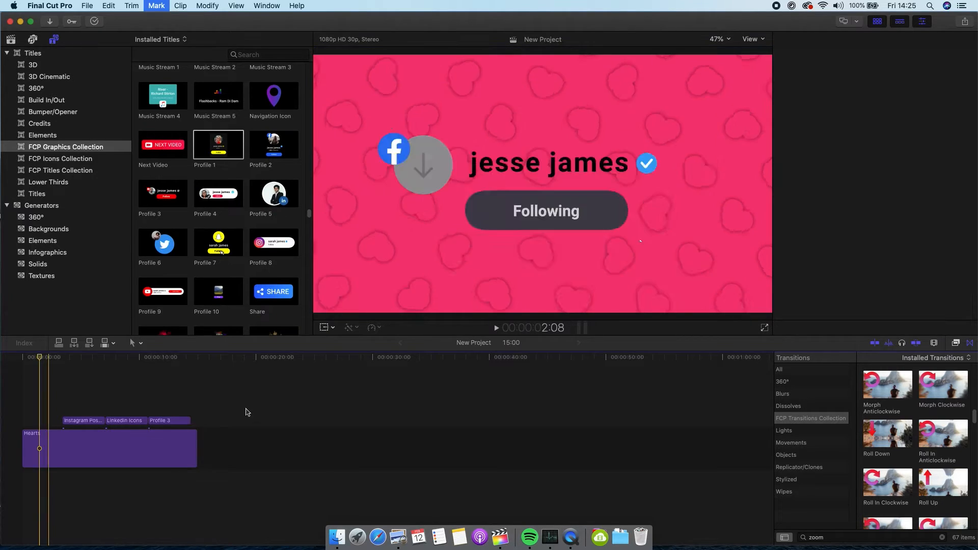
pyautogui.moveTo(223, 144); pyautogui.dragTo(20, 403)
pyautogui.press('space')
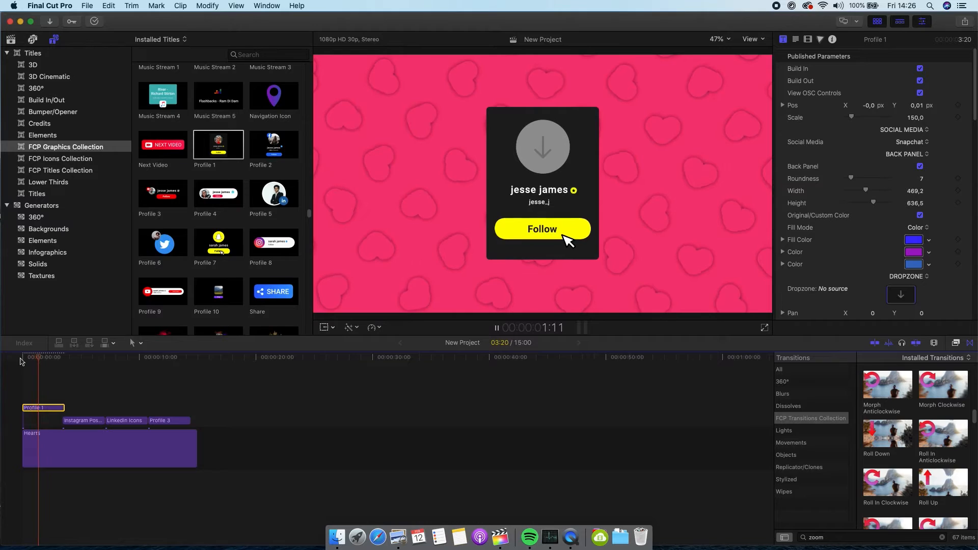
# Step: Change the Profile 1 title's Social Media to Facebook and replay its animation
pyautogui.click(925, 143)
pyautogui.click(915, 117)
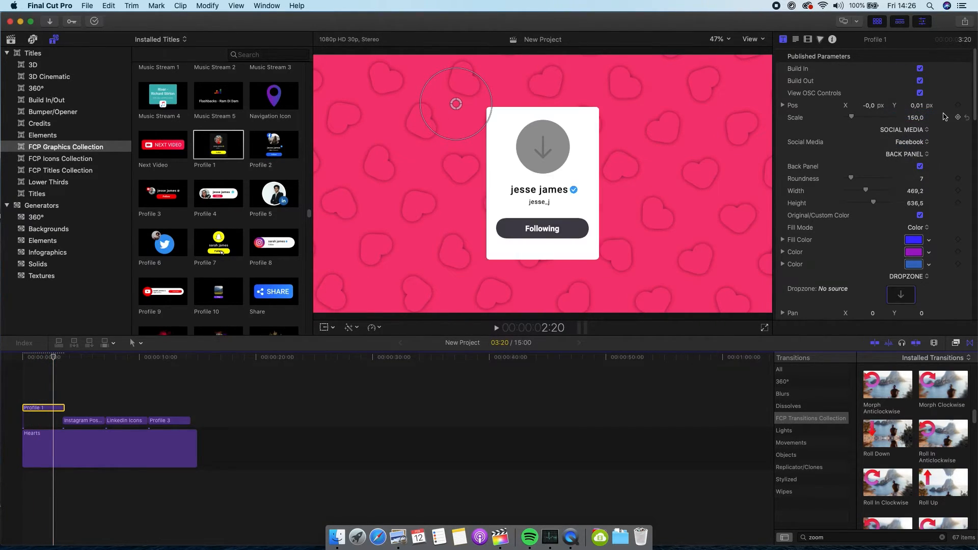
pyautogui.press('space')
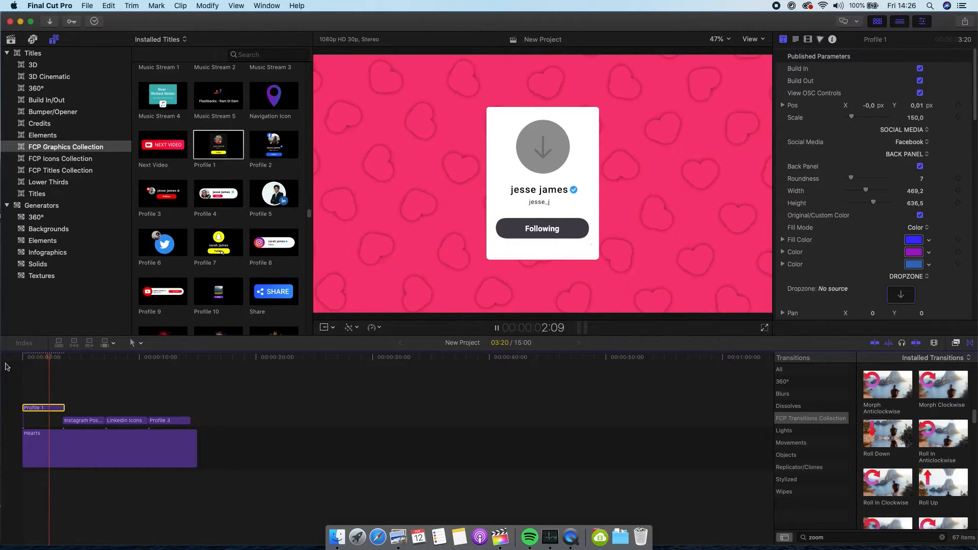
pyautogui.press('space')
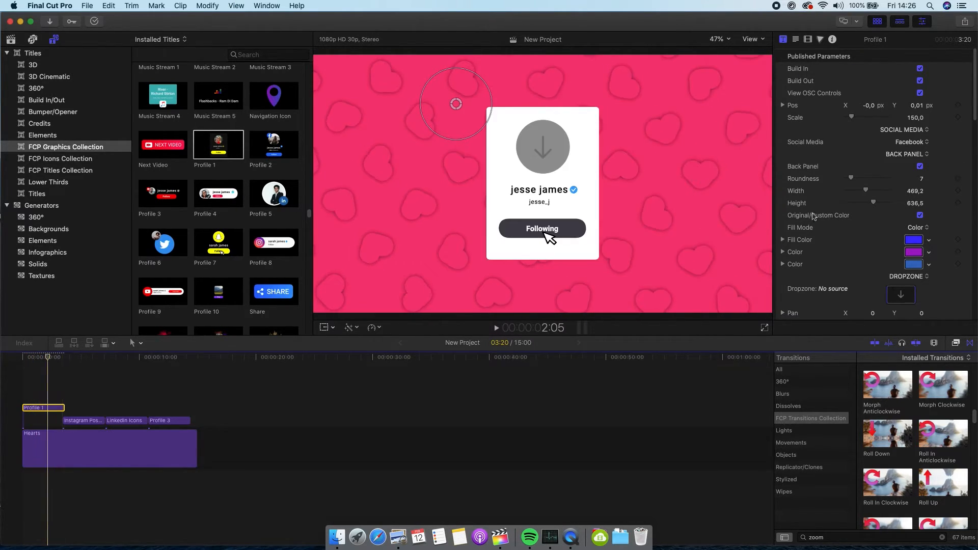
# Step: Fill the Profile 1 dropzone with the library photo of the woman on a pink background
pyautogui.scroll(-2, 912, 280)
pyautogui.click(900, 278)
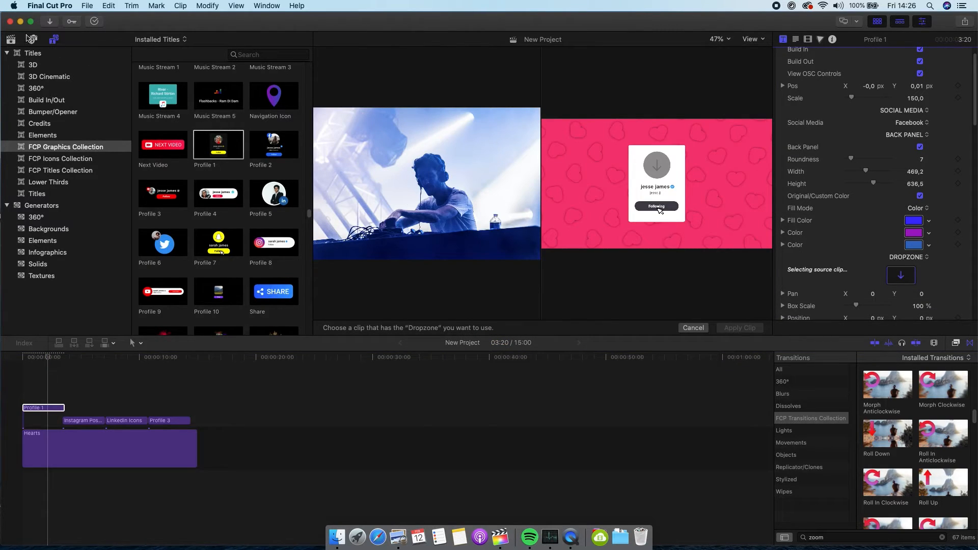
pyautogui.click(10, 40)
pyautogui.click(171, 219)
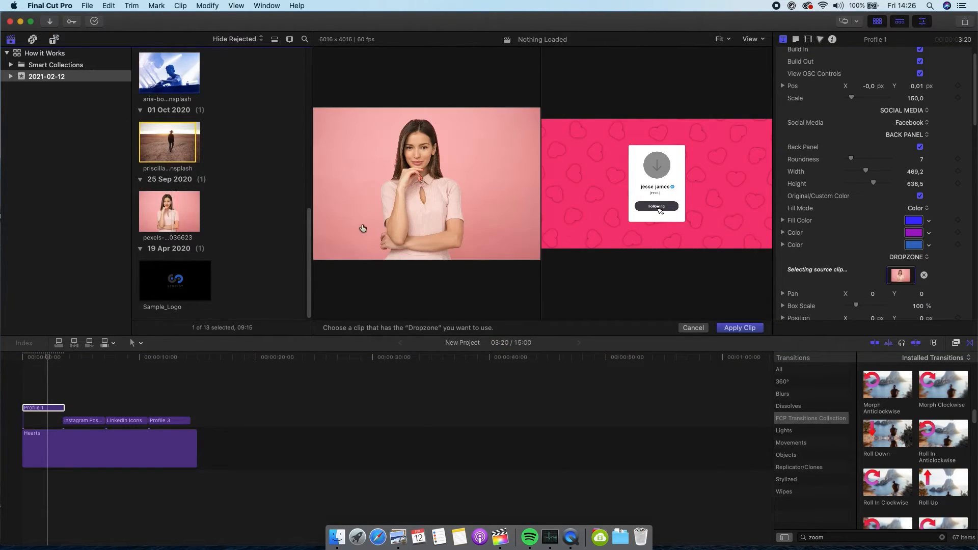
pyautogui.click(728, 331)
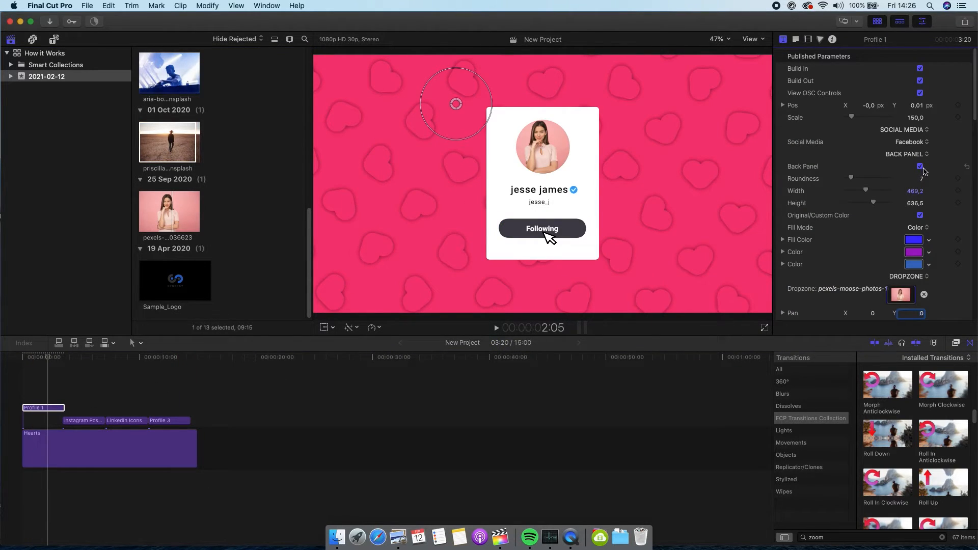
# Step: Toggle the profile card's Back Panel off and back on, and turn off Button Clicked for its Follow button
pyautogui.click(920, 167)
pyautogui.click(920, 167)
pyautogui.scroll(-8, 956, 209)
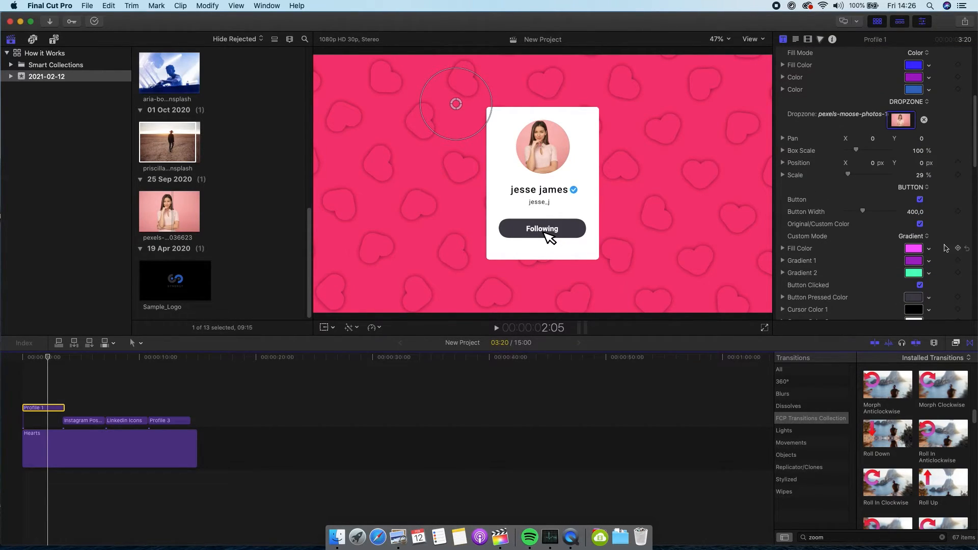
pyautogui.scroll(-3, 945, 248)
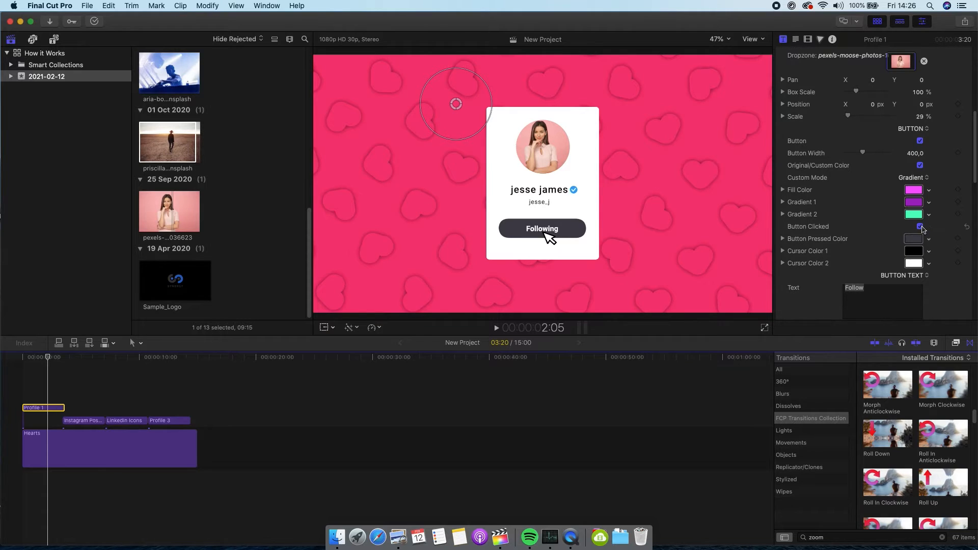
pyautogui.click(921, 227)
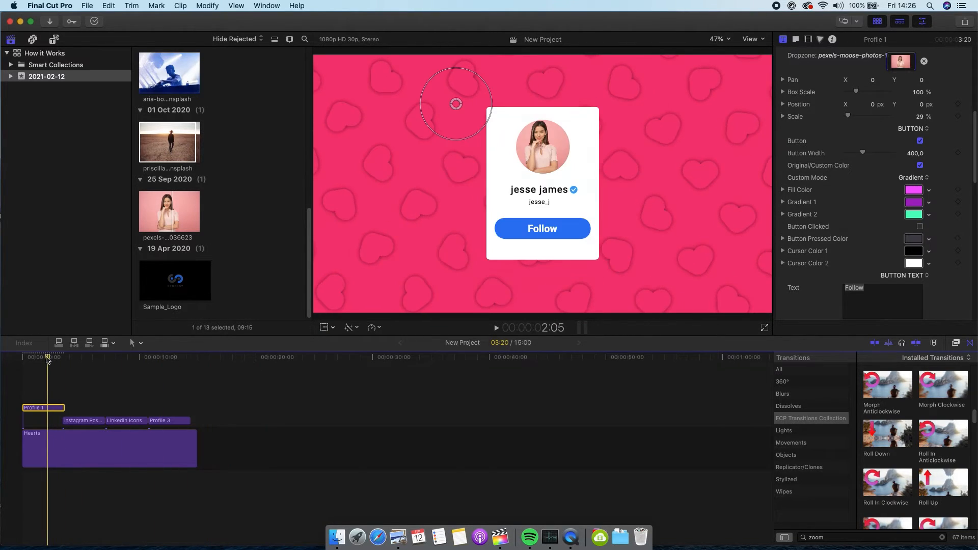
pyautogui.click(34, 358)
pyautogui.moveTo(34, 358); pyautogui.dragTo(45, 355)
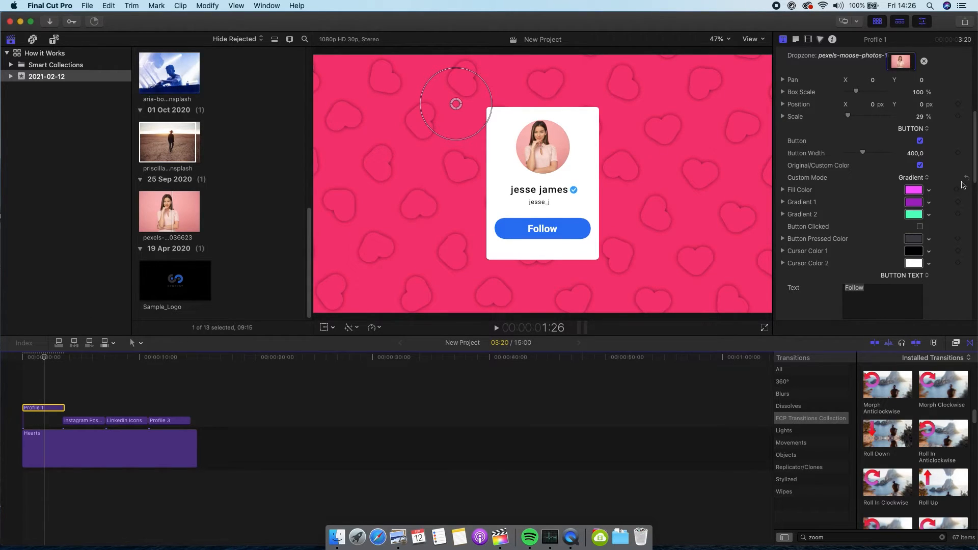
# Step: Toggle the button's Original/Custom Color off and back on, and look through the button text and profile text parameters
pyautogui.click(920, 166)
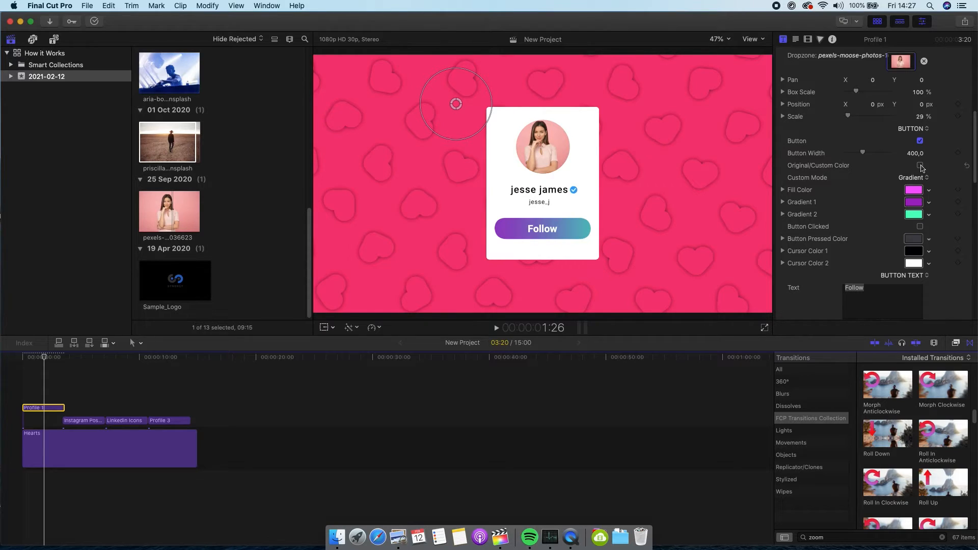
pyautogui.click(921, 166)
pyautogui.scroll(-5, 935, 204)
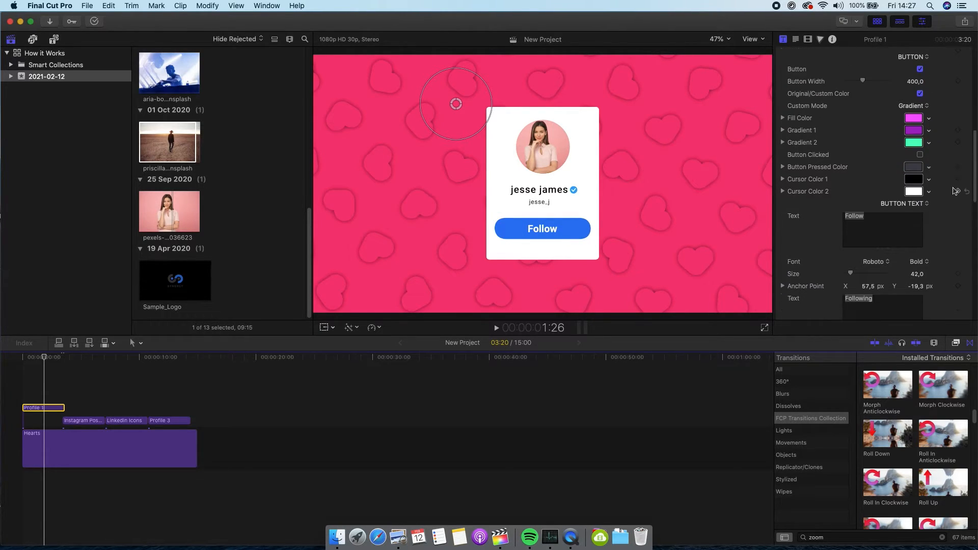
pyautogui.scroll(-8, 940, 226)
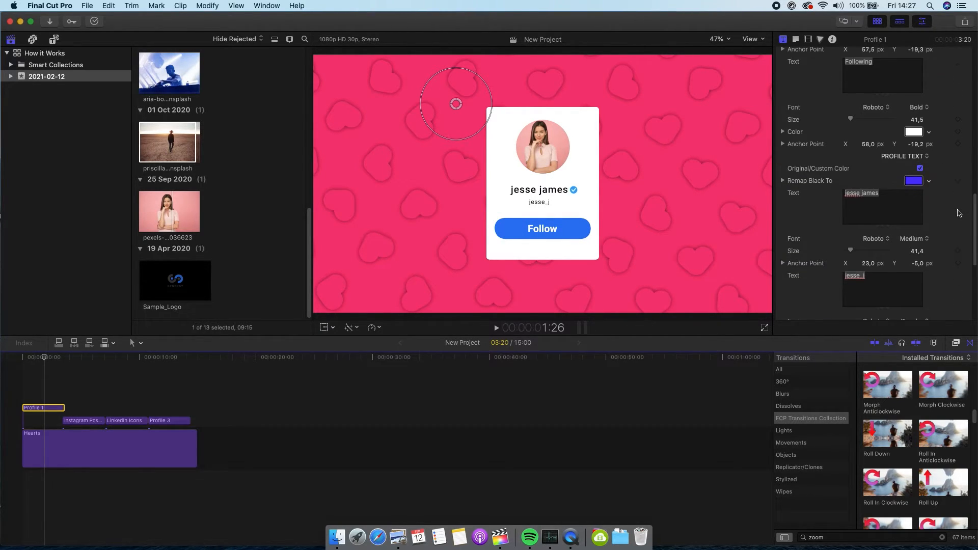
pyautogui.scroll(-7, 958, 213)
# Step: Delete all the titles and the Hearts background from the timeline
pyautogui.click(54, 39)
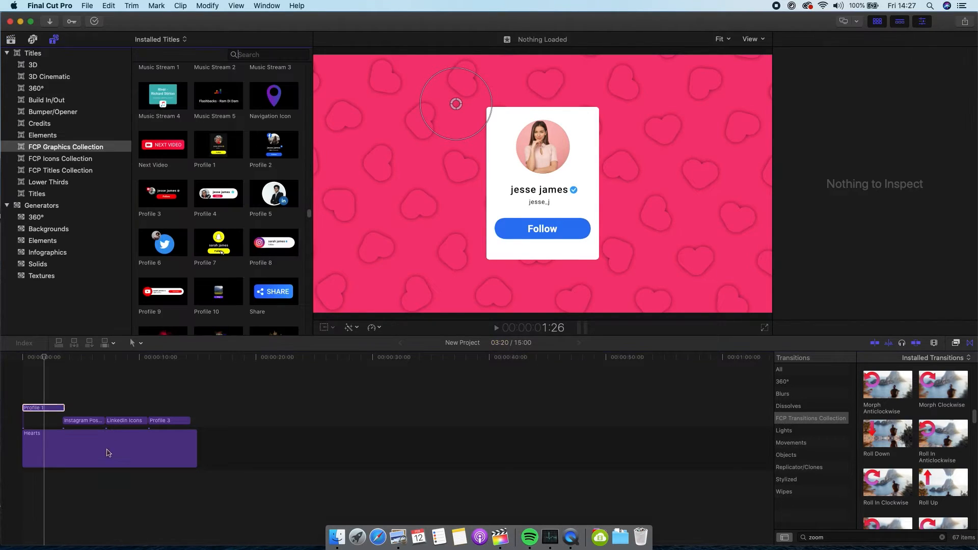
pyautogui.moveTo(290, 503); pyautogui.dragTo(12, 388)
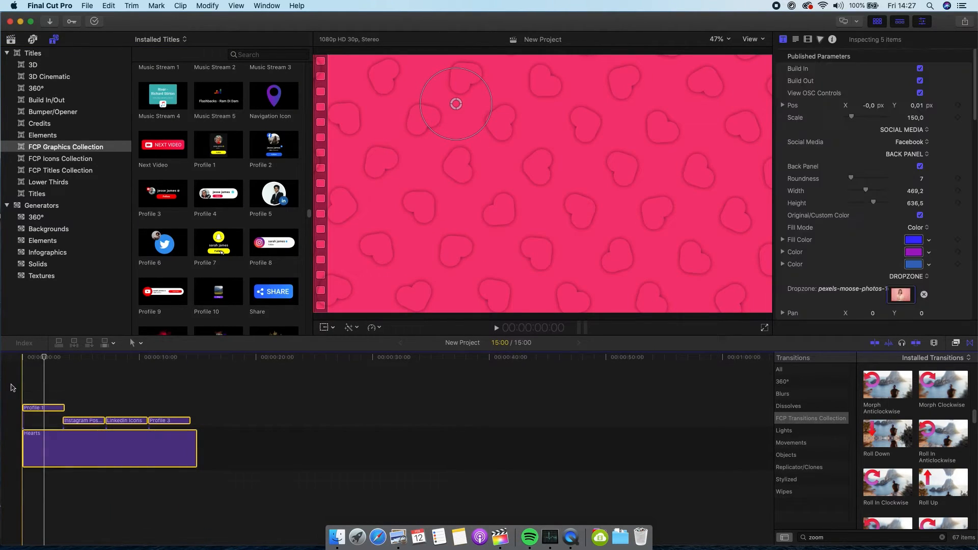
pyautogui.press('BackSpace')
# Step: Place the library photo of the man walking through a field on the timeline and scale it to 132%
pyautogui.scroll(-10, 191, 273)
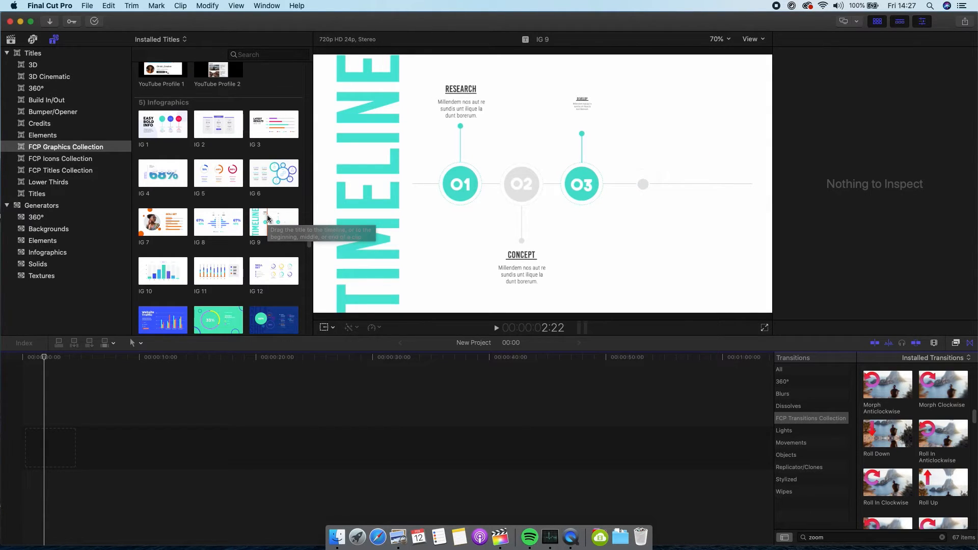
pyautogui.click(10, 40)
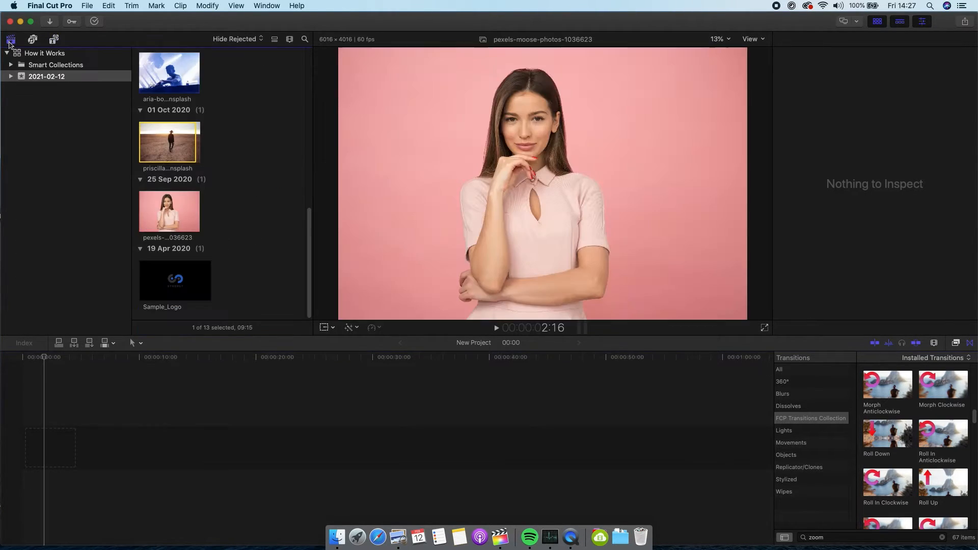
pyautogui.moveTo(188, 135); pyautogui.dragTo(48, 448)
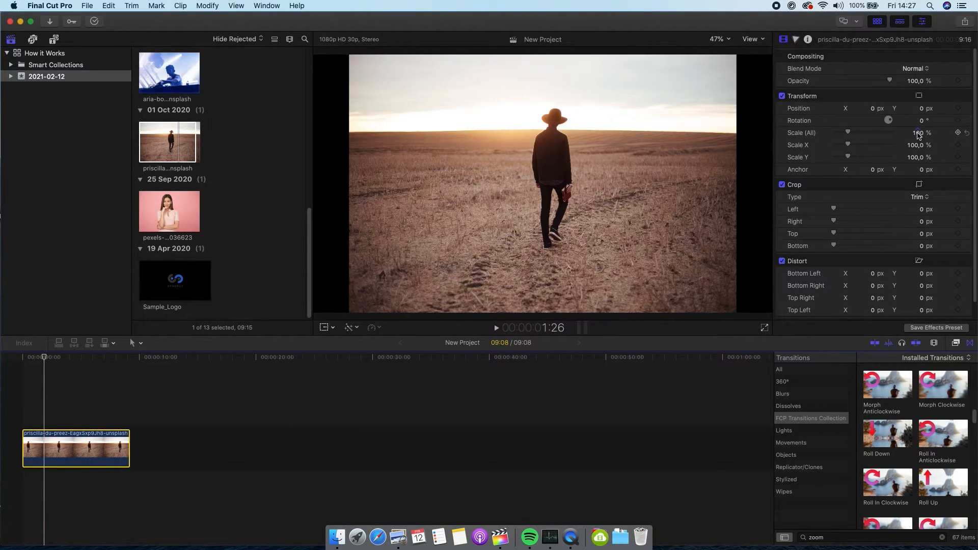
pyautogui.moveTo(918, 133); pyautogui.dragTo(598, 81)
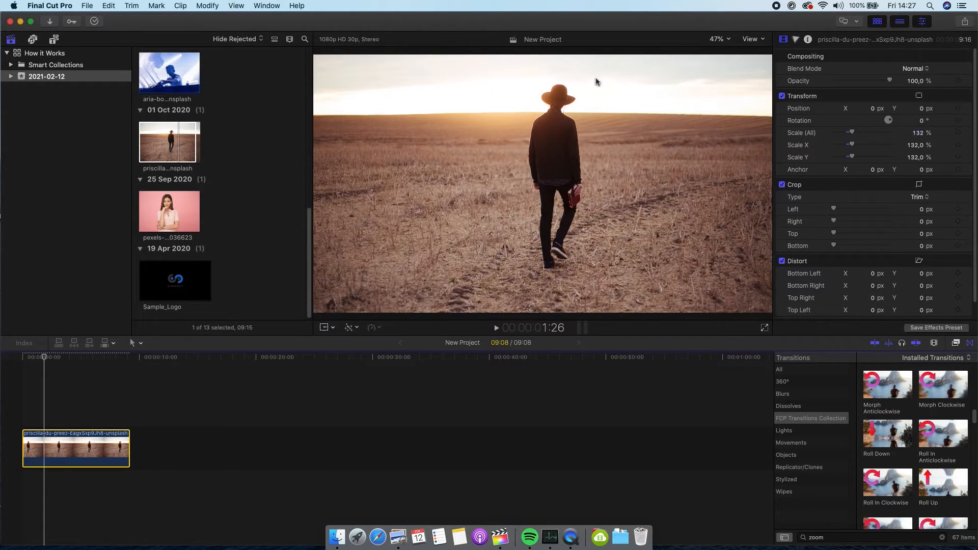
# Step: Add the IG 21 infographic title from FCP Graphics Collection above the field photo, starting at 3:13
pyautogui.click(54, 40)
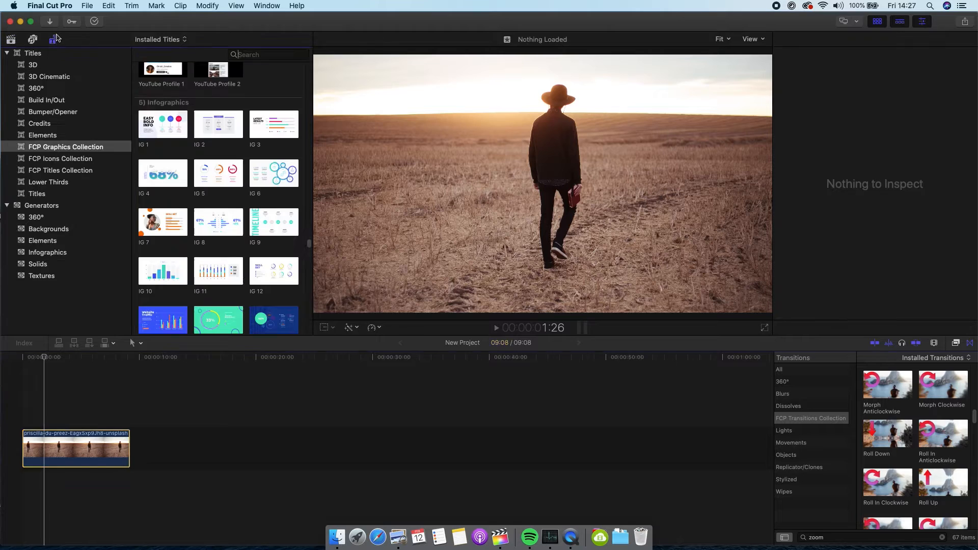
pyautogui.scroll(-5, 218, 152)
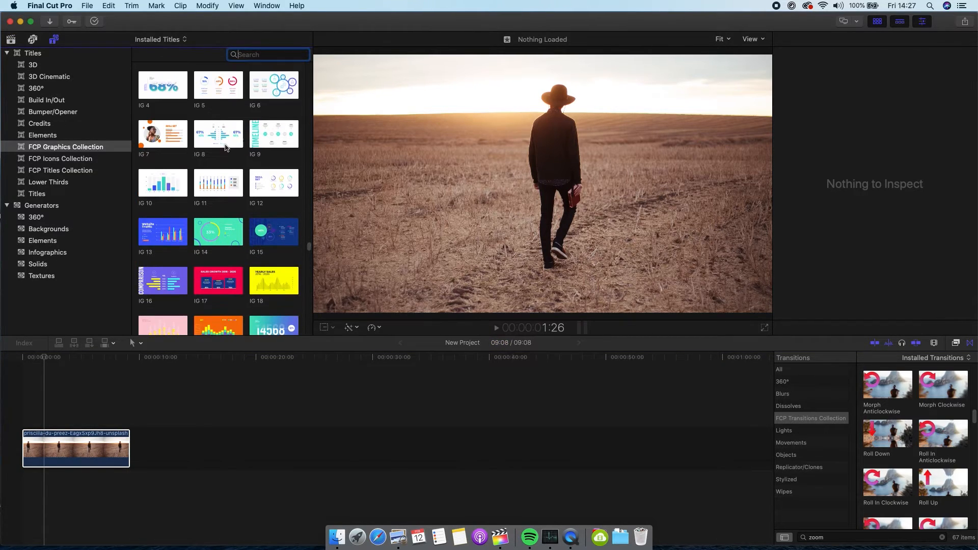
pyautogui.scroll(-2, 219, 152)
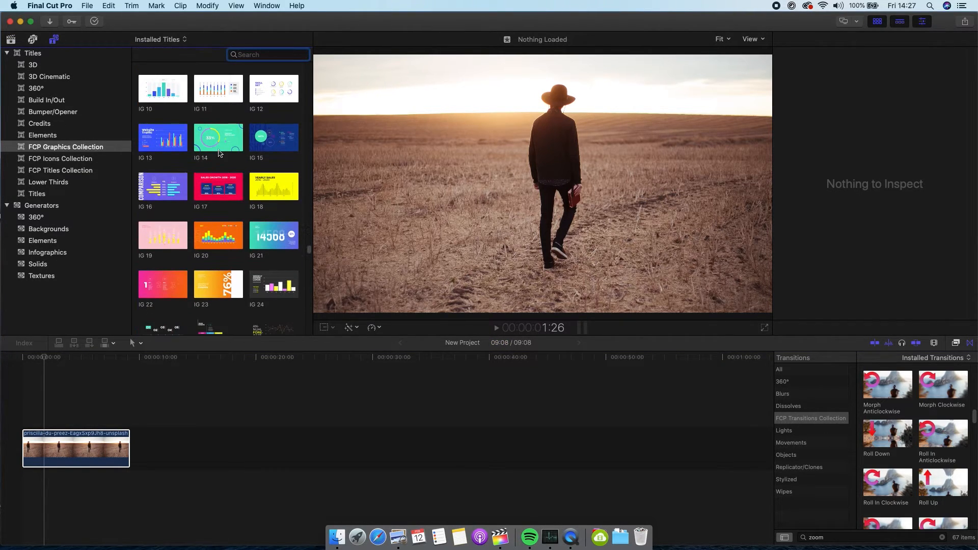
pyautogui.moveTo(277, 236); pyautogui.dragTo(63, 361)
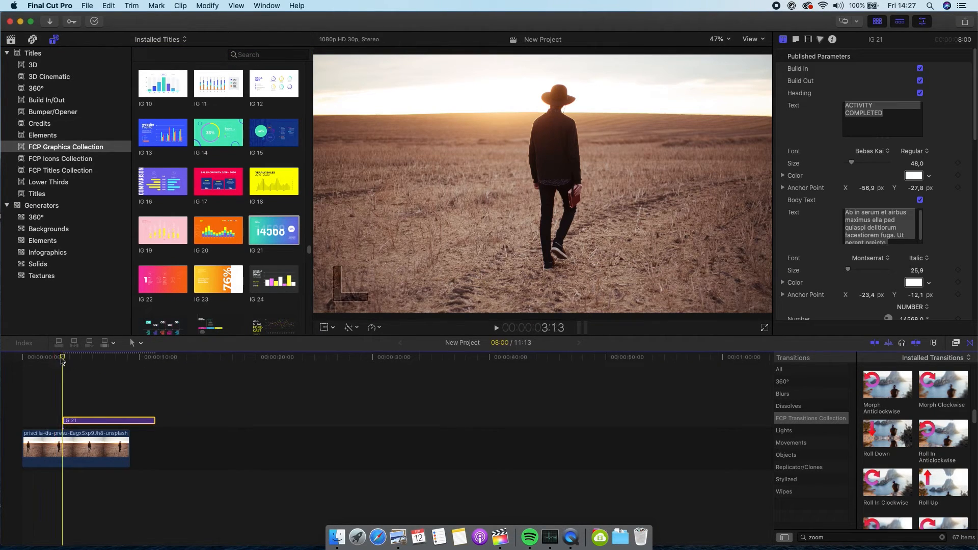
# Step: Play the IG 21 infographic's opening animation over the photo and examine its background parameters
pyautogui.press('space')
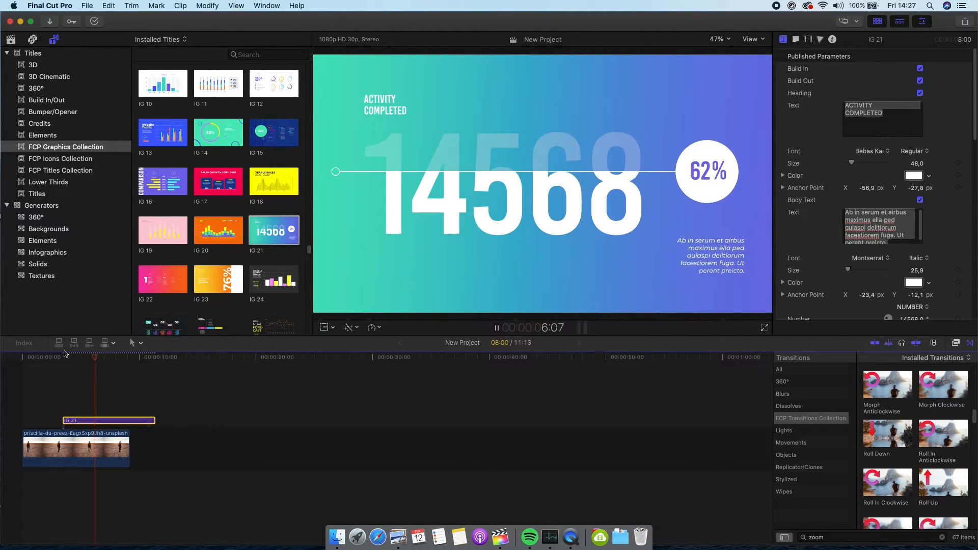
pyautogui.press('space')
pyautogui.moveTo(974, 65); pyautogui.dragTo(973, 294)
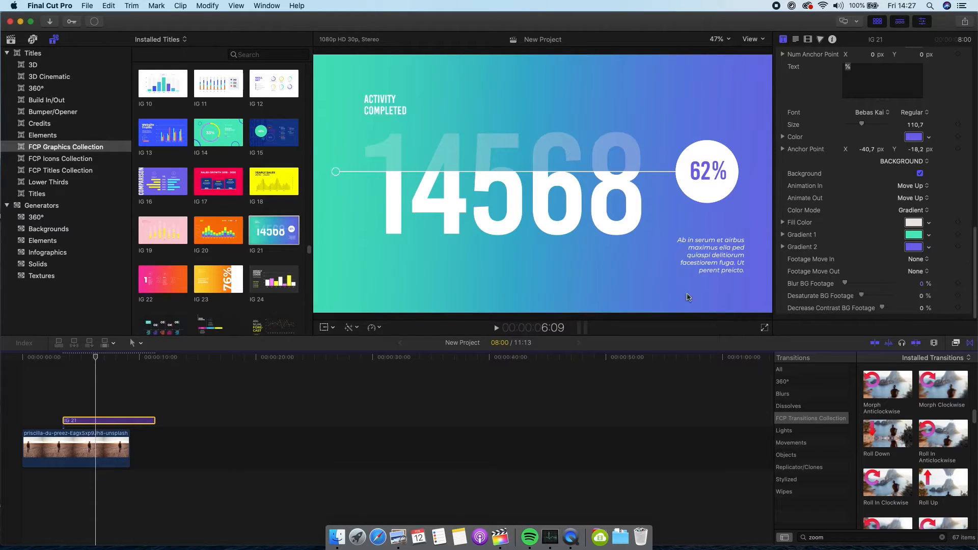
# Step: Set the infographic's Footage Move In to Up and replay its opening from the start of the title
pyautogui.click(63, 365)
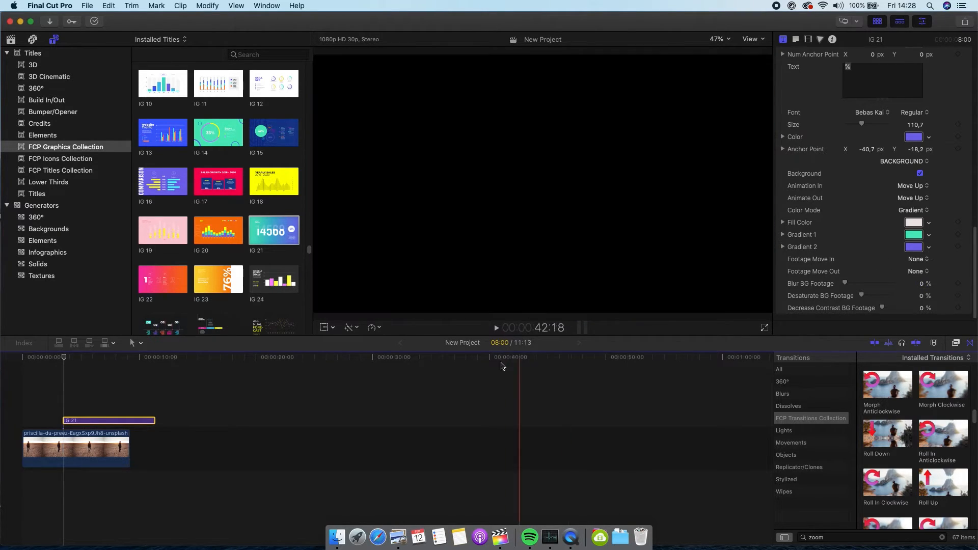
pyautogui.click(919, 262)
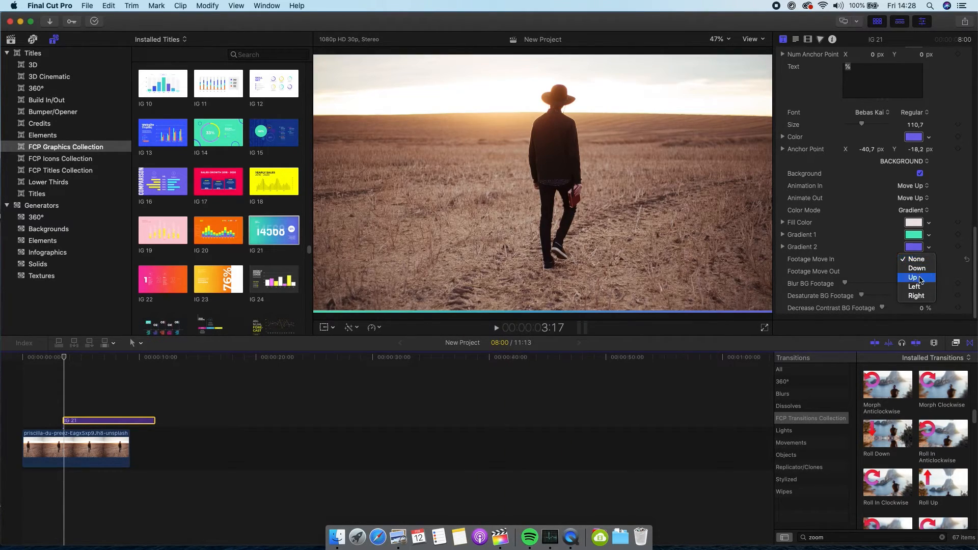
pyautogui.click(914, 278)
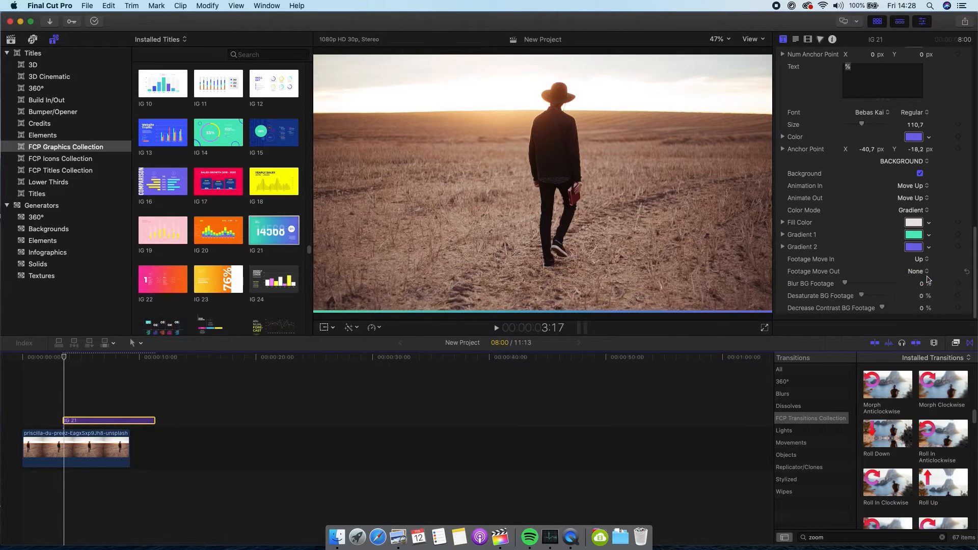
pyautogui.click(63, 357)
pyautogui.press('space')
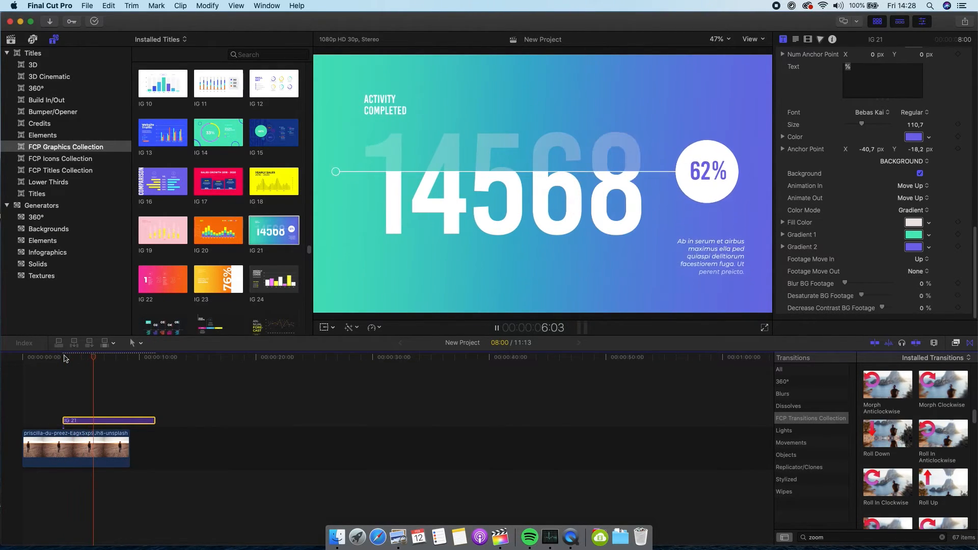
pyautogui.click(63, 357)
pyautogui.click(64, 357)
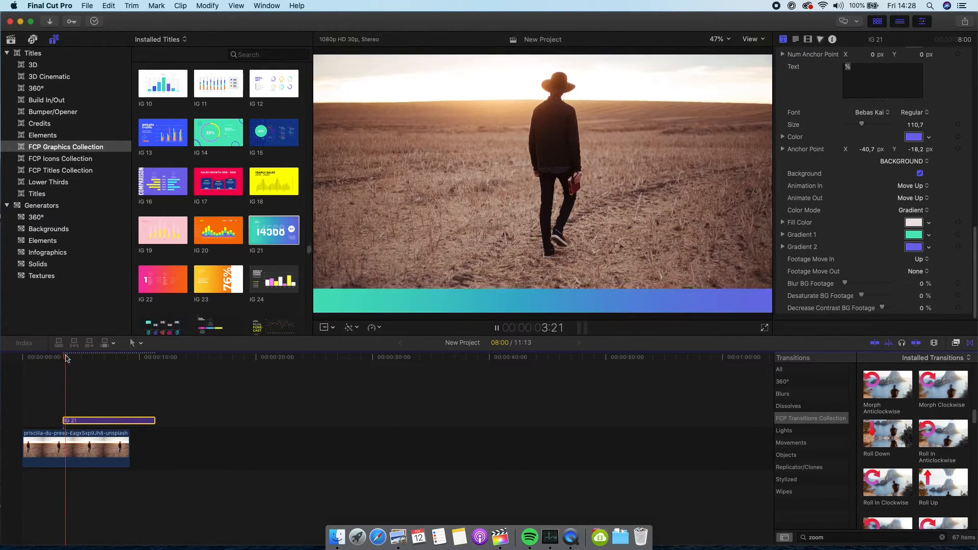
pyautogui.press('space')
pyautogui.press('space')
pyautogui.press('space')
pyautogui.click(65, 358)
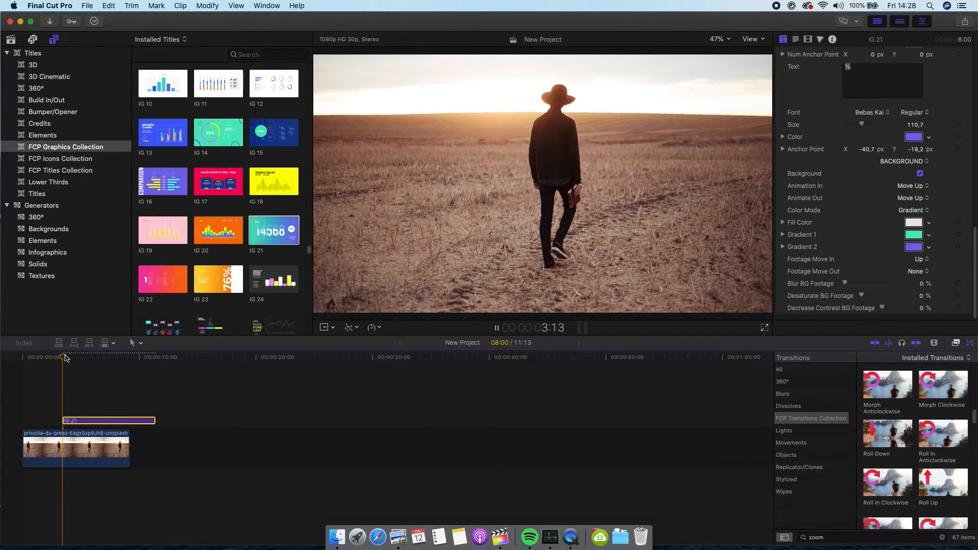
pyautogui.press('space')
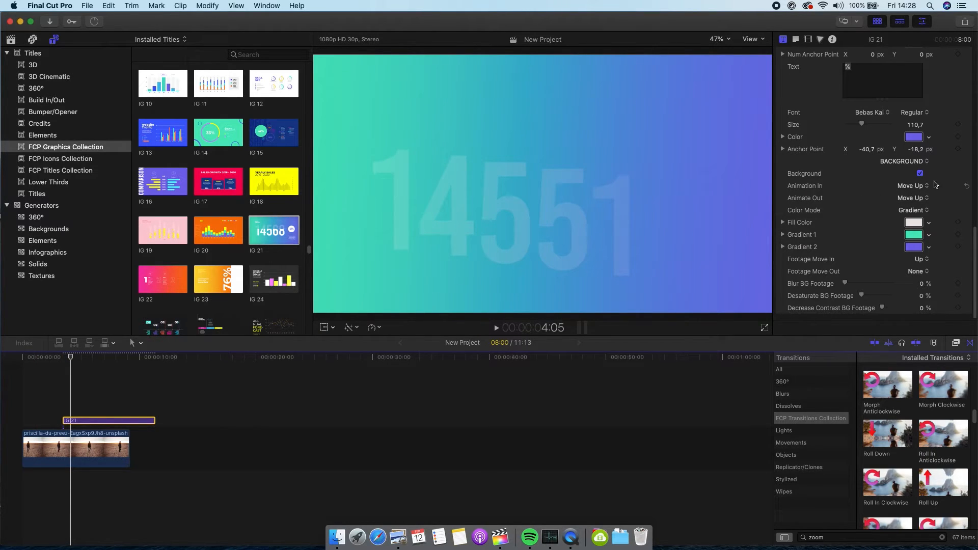
# Step: Set the background's Animation In to Move Left and Footage Move In to Left, and play the opening back
pyautogui.click(935, 185)
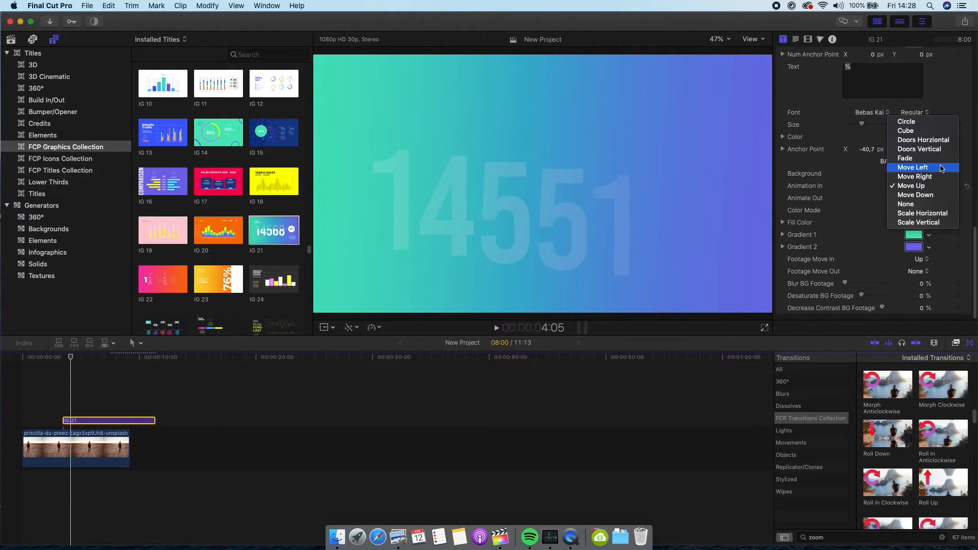
pyautogui.click(941, 169)
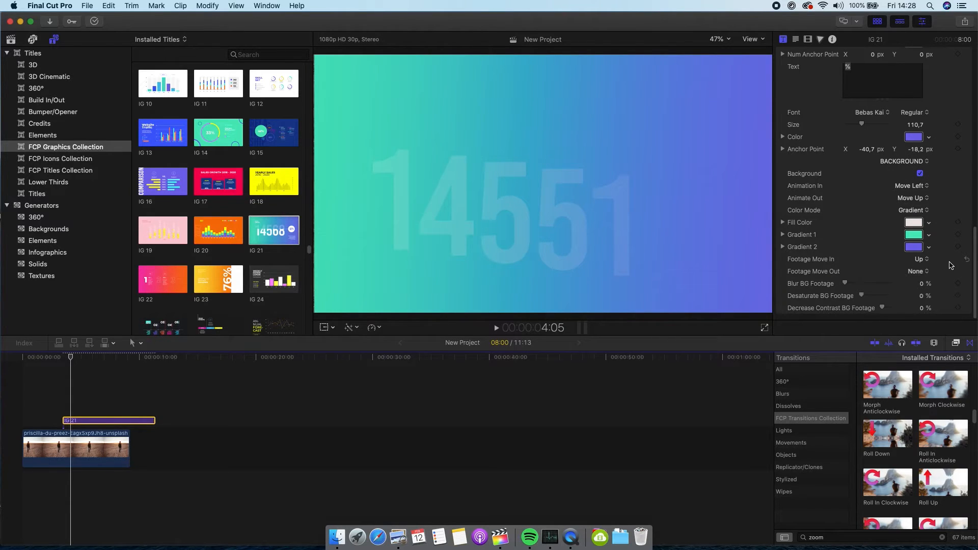
pyautogui.click(926, 260)
pyautogui.click(924, 266)
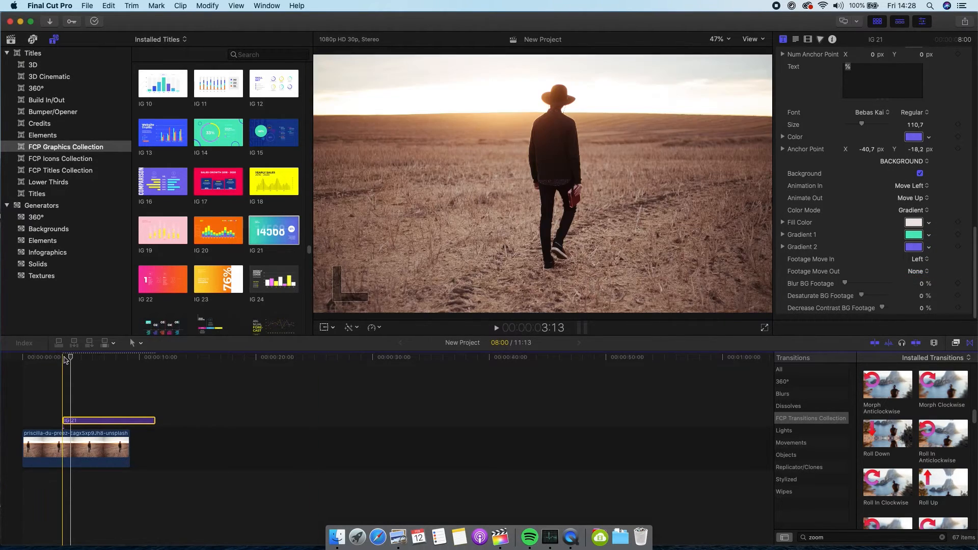
pyautogui.press('space')
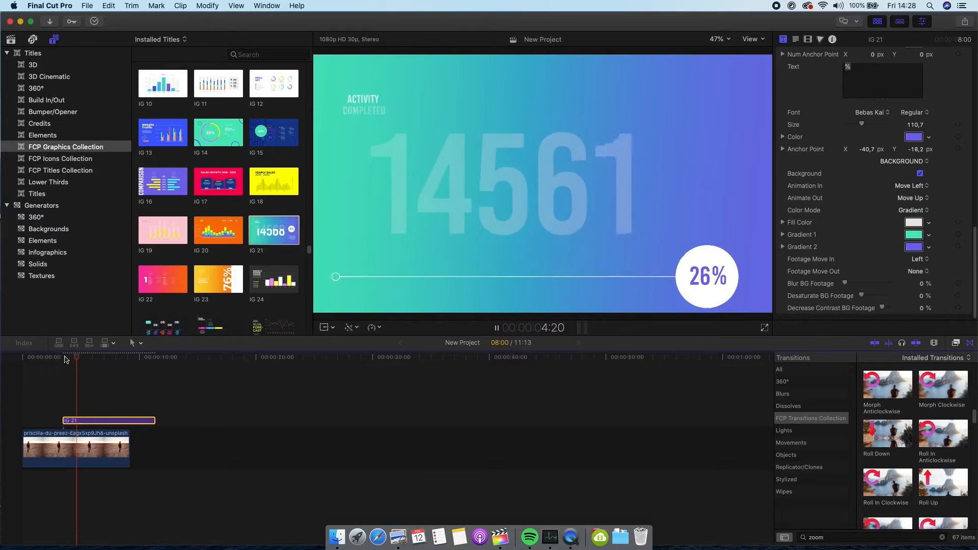
pyautogui.press('space')
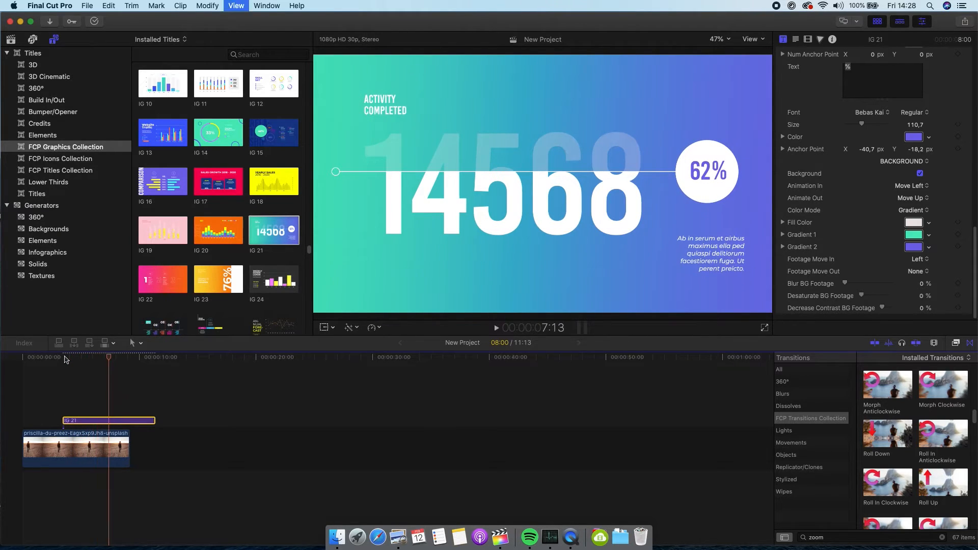
pyautogui.moveTo(66, 360); pyautogui.dragTo(78, 358)
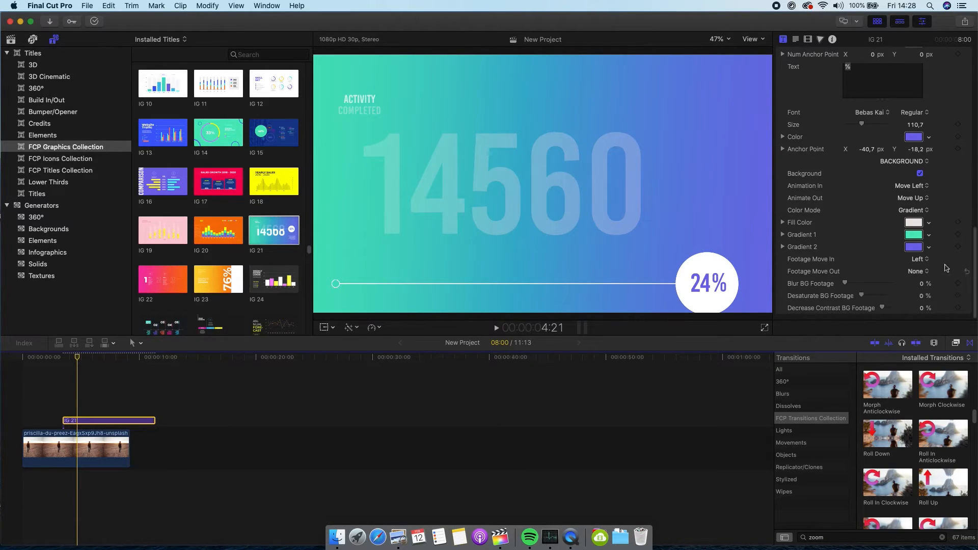
# Step: Set Footage Move In to None and disable the infographic's gradient background
pyautogui.click(923, 259)
pyautogui.click(932, 234)
pyautogui.click(921, 174)
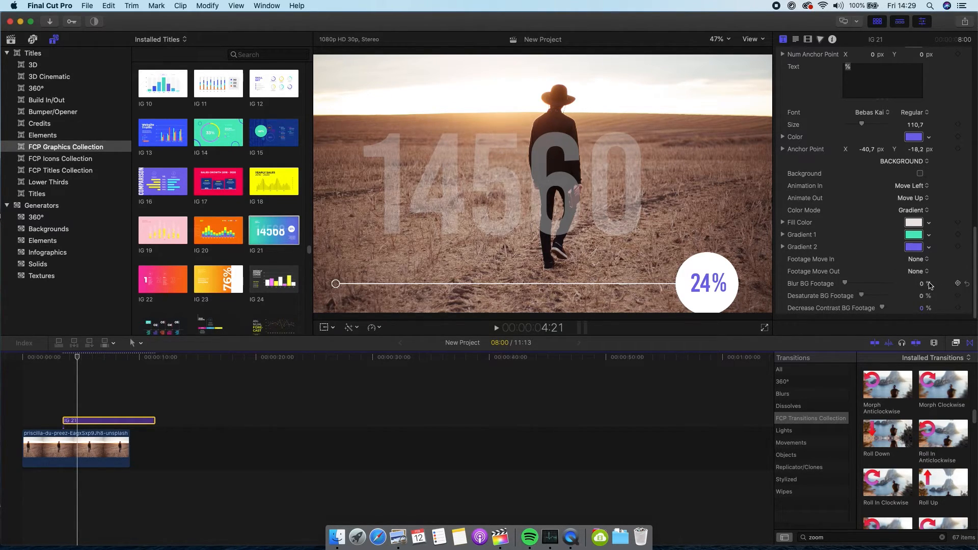
# Step: Set Blur BG Footage to 70.62%, Desaturate BG Footage to 64% and Decrease Contrast BG Footage to 54%, and play the title back
pyautogui.moveTo(930, 286); pyautogui.dragTo(923, 313)
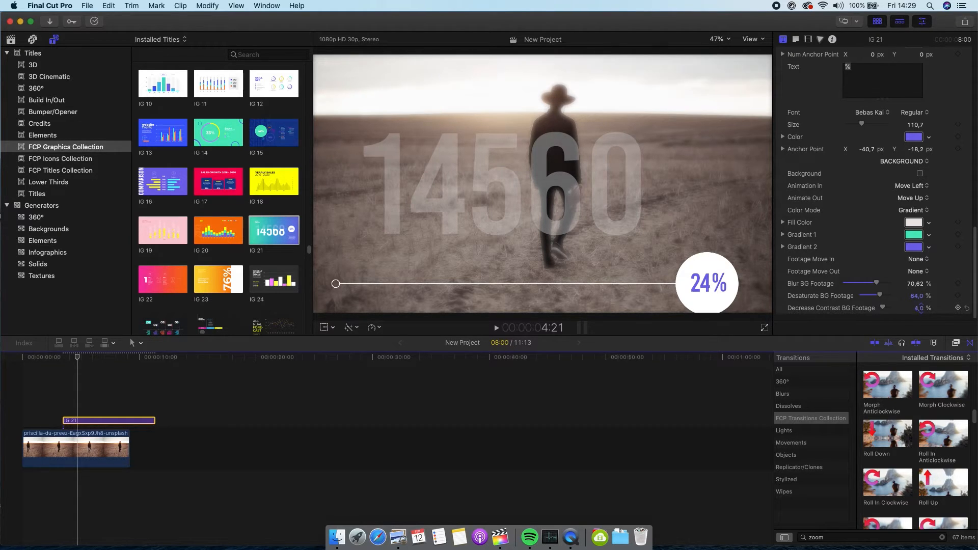
pyautogui.moveTo(920, 309); pyautogui.dragTo(917, 308)
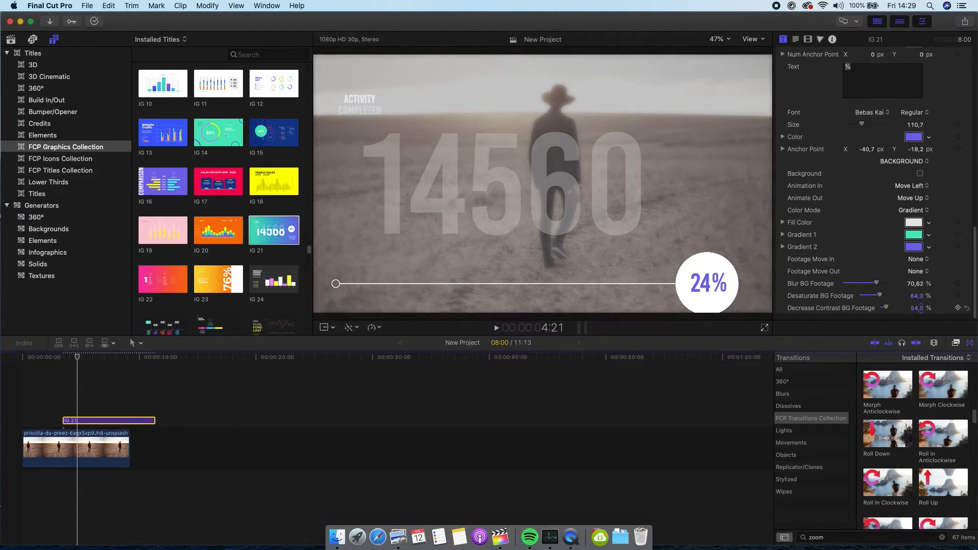
pyautogui.scroll(5, 969, 219)
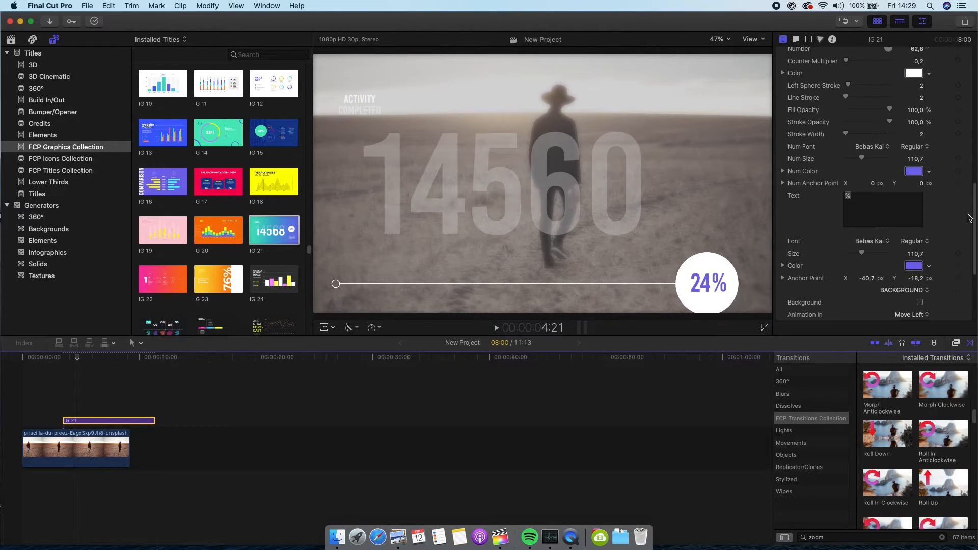
pyautogui.scroll(8, 970, 218)
pyautogui.click(62, 357)
pyautogui.press('space')
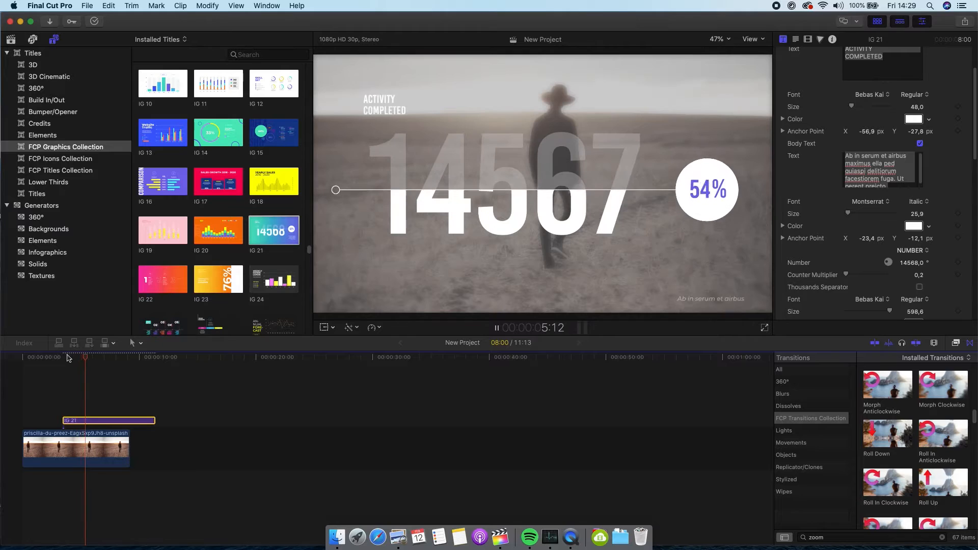
pyautogui.press('space')
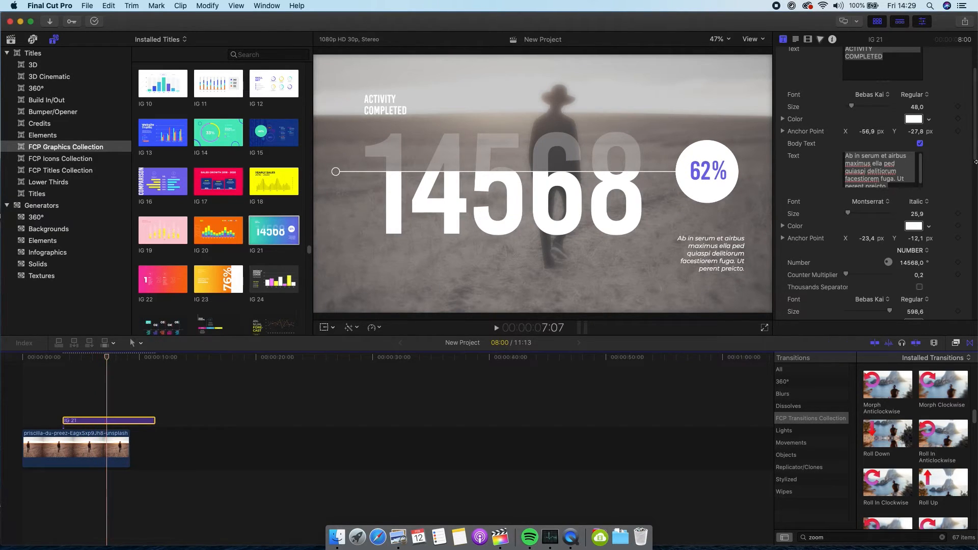
# Step: Change Color 1 of the infographic's large number to pure red using the RGB sliders
pyautogui.scroll(3, 971, 160)
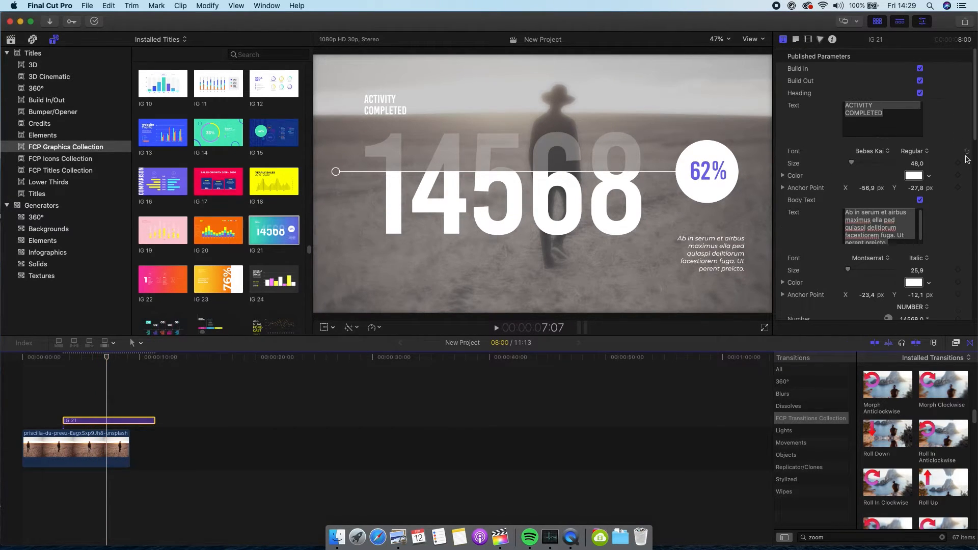
pyautogui.scroll(-5, 967, 166)
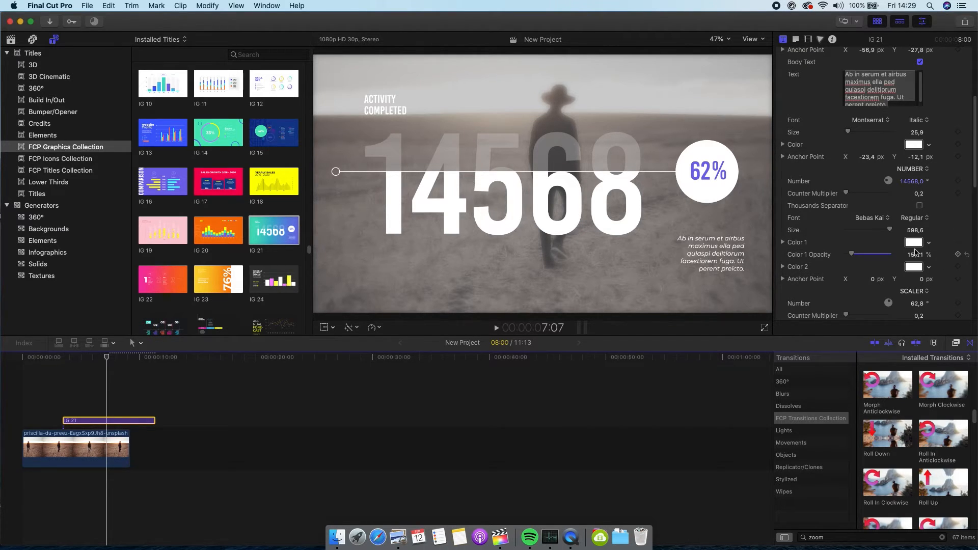
pyautogui.click(914, 242)
pyautogui.click(705, 327)
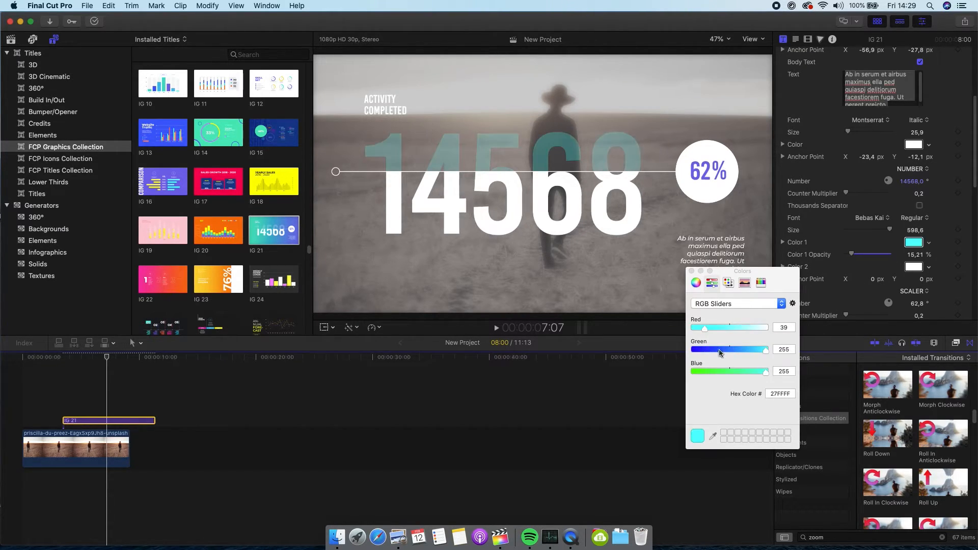
pyautogui.moveTo(720, 350); pyautogui.dragTo(651, 375)
pyautogui.click(767, 328)
pyautogui.click(692, 271)
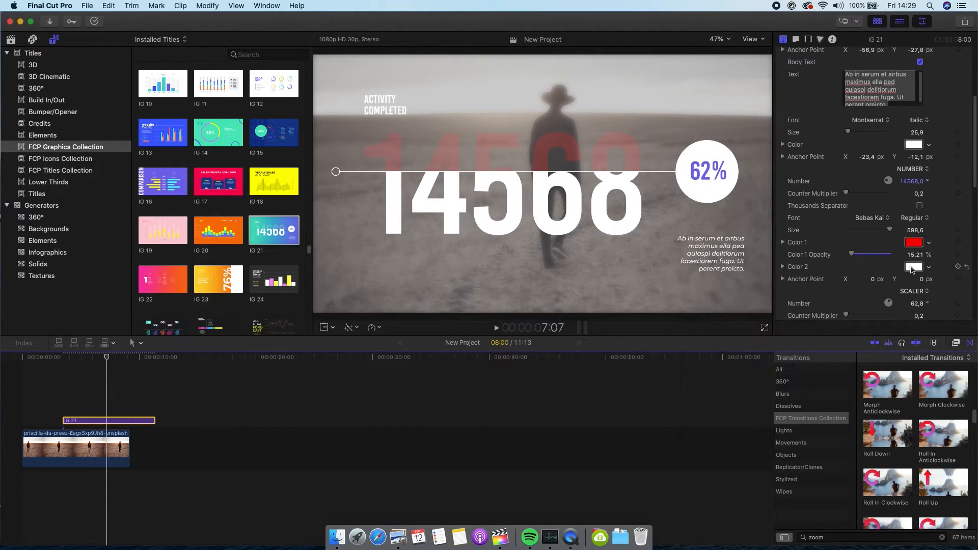
# Step: Change Color 2 of the large number to a light orange-red by lowering its green and blue values
pyautogui.click(914, 266)
pyautogui.click(713, 350)
pyautogui.moveTo(729, 372); pyautogui.dragTo(707, 376)
pyautogui.click(692, 271)
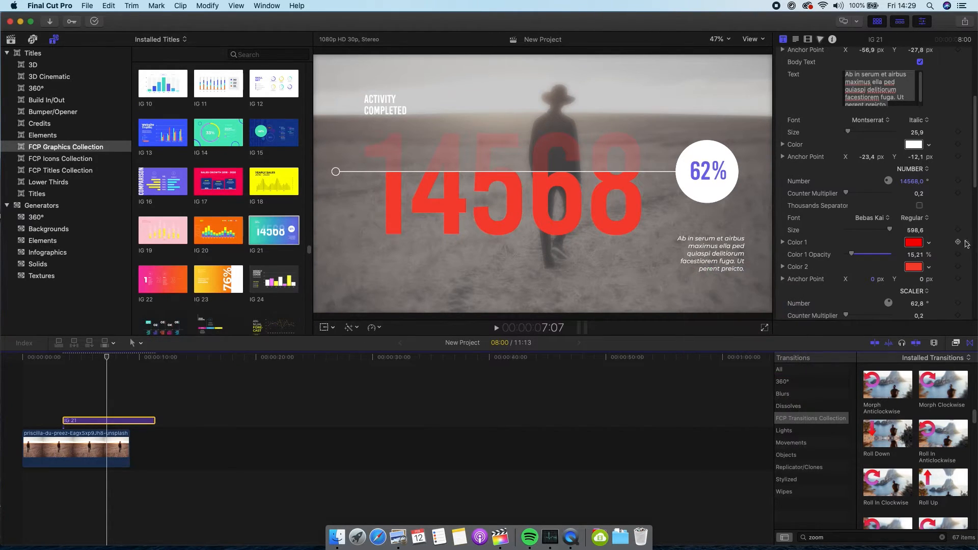
# Step: Turn the large number's Thousands Separator on and back off
pyautogui.click(920, 206)
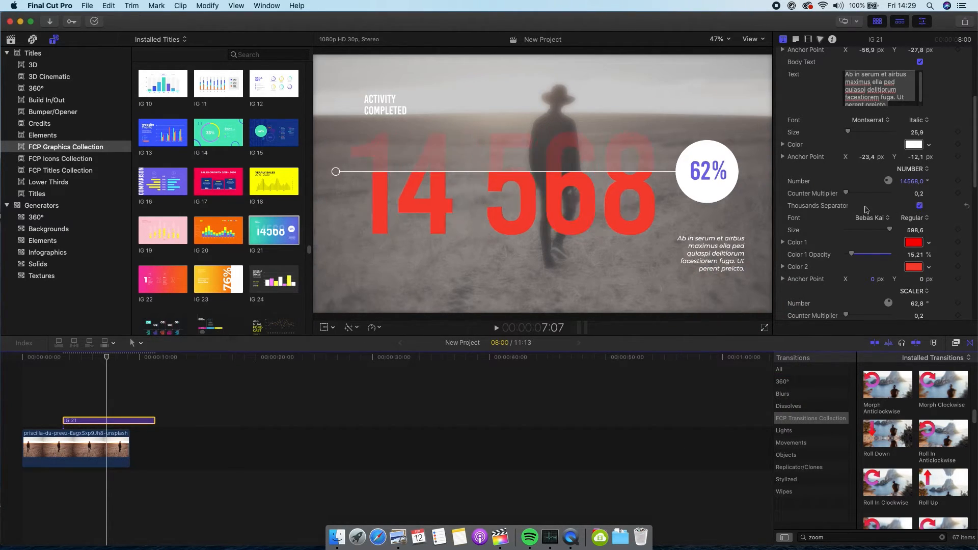
pyautogui.click(920, 206)
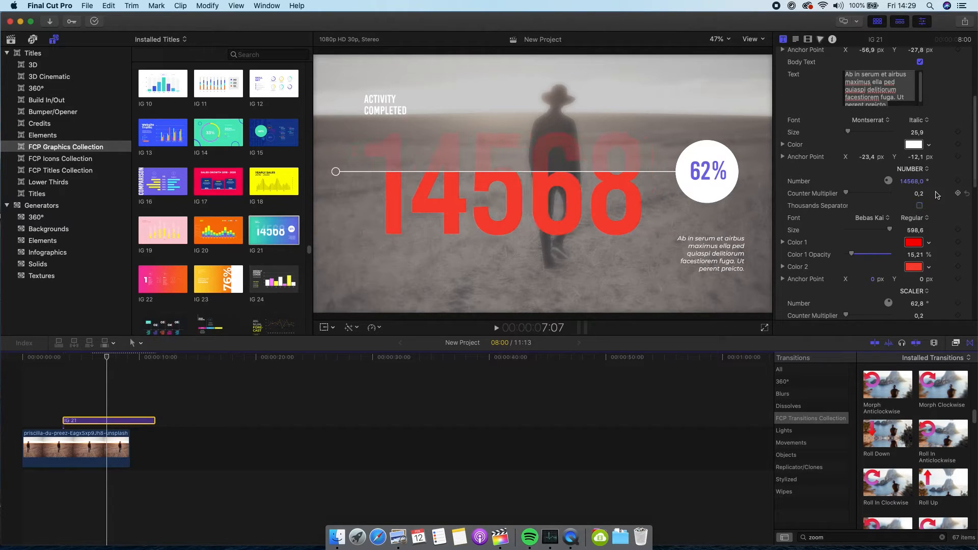
# Step: Disable the infographic's Body Text and Heading
pyautogui.scroll(1, 936, 201)
pyautogui.scroll(5, 937, 201)
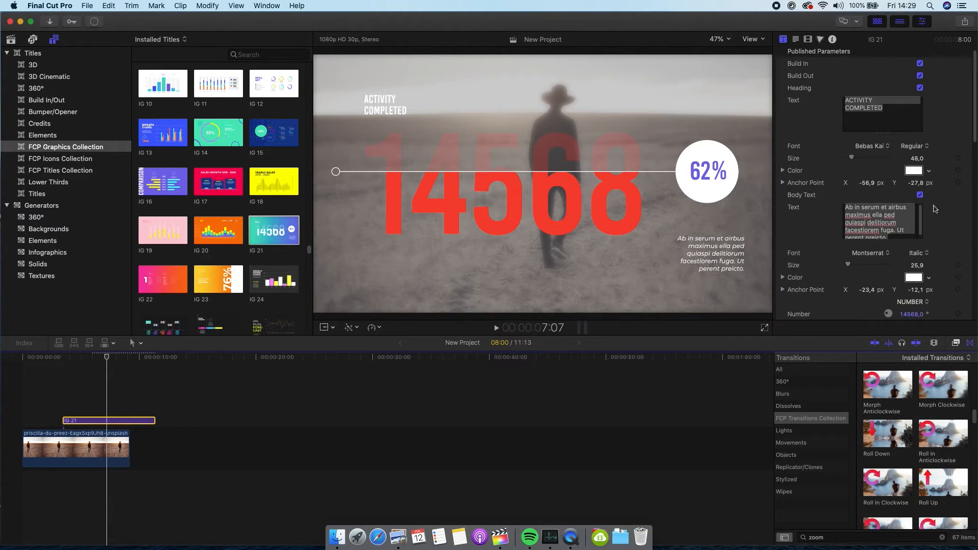
pyautogui.click(920, 195)
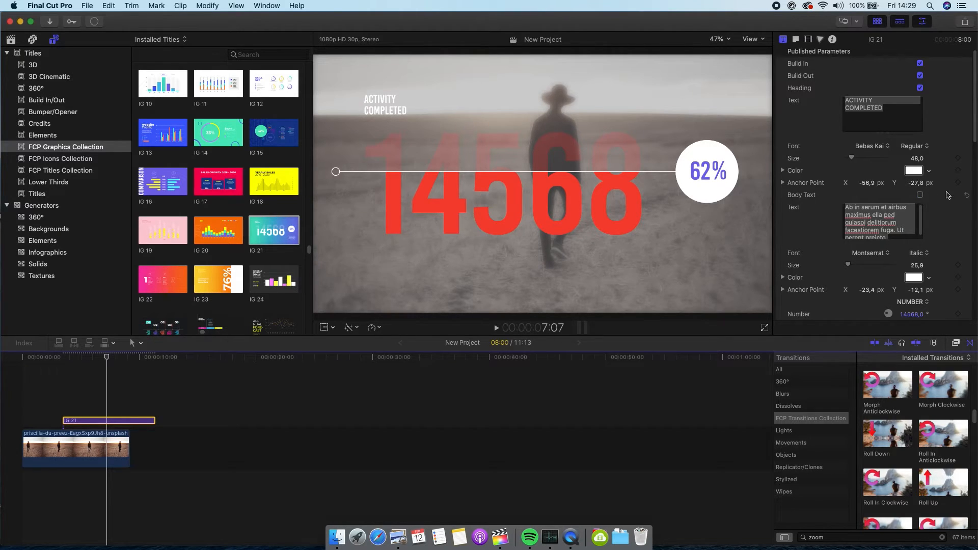
pyautogui.scroll(1, 948, 195)
pyautogui.click(920, 94)
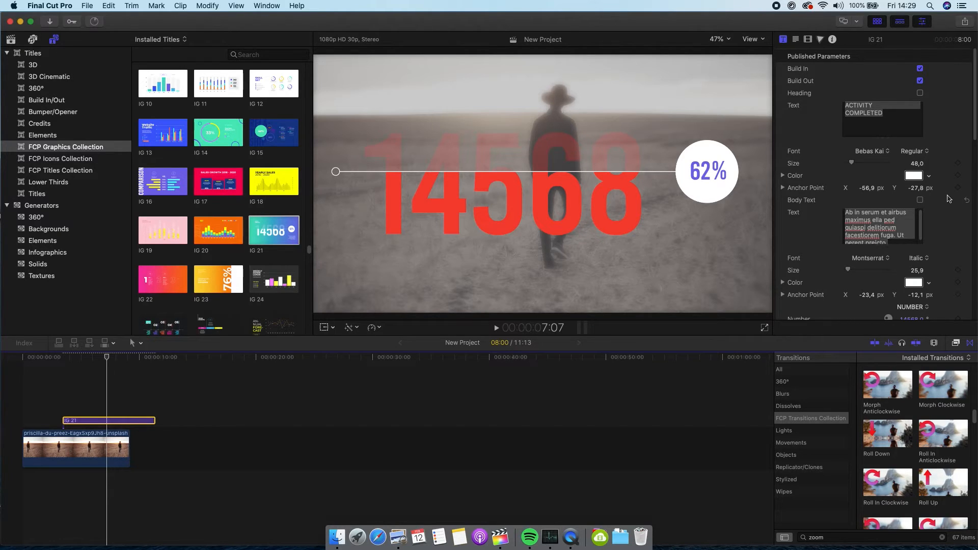
# Step: Look through the number and Scaler parameters, and browse the further infographic titles in FCP Graphics Collection
pyautogui.scroll(-5, 947, 200)
pyautogui.scroll(-3, 950, 204)
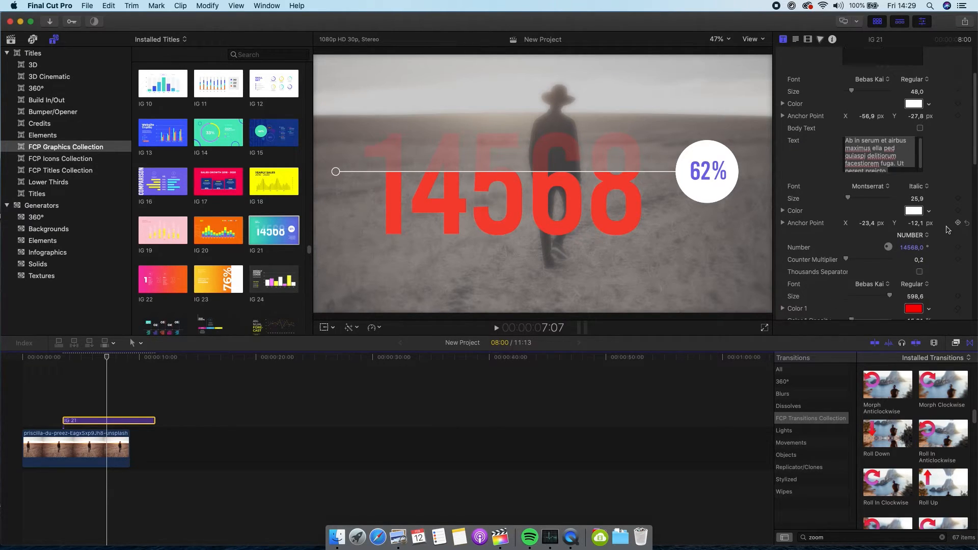
pyautogui.scroll(-10, 949, 224)
pyautogui.scroll(1, 302, 204)
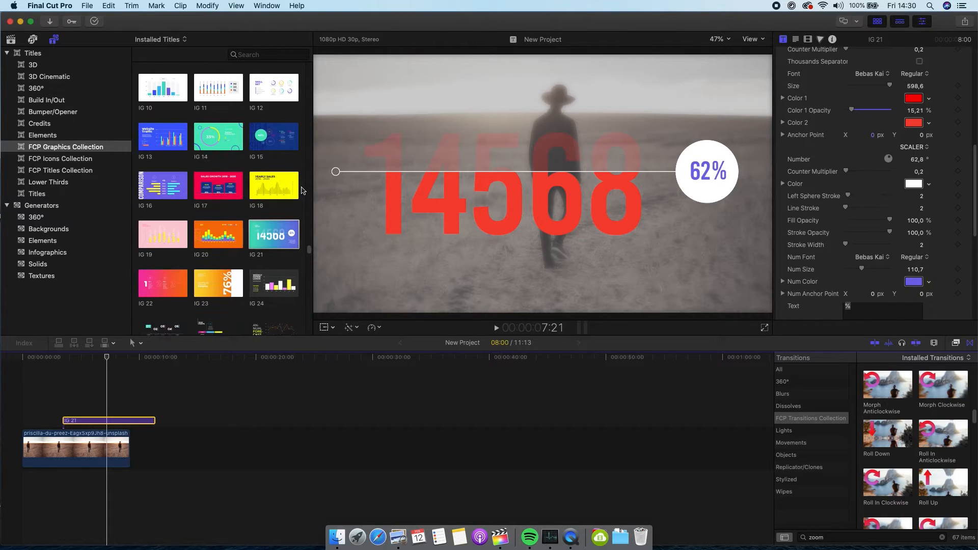
pyautogui.scroll(-10, 302, 206)
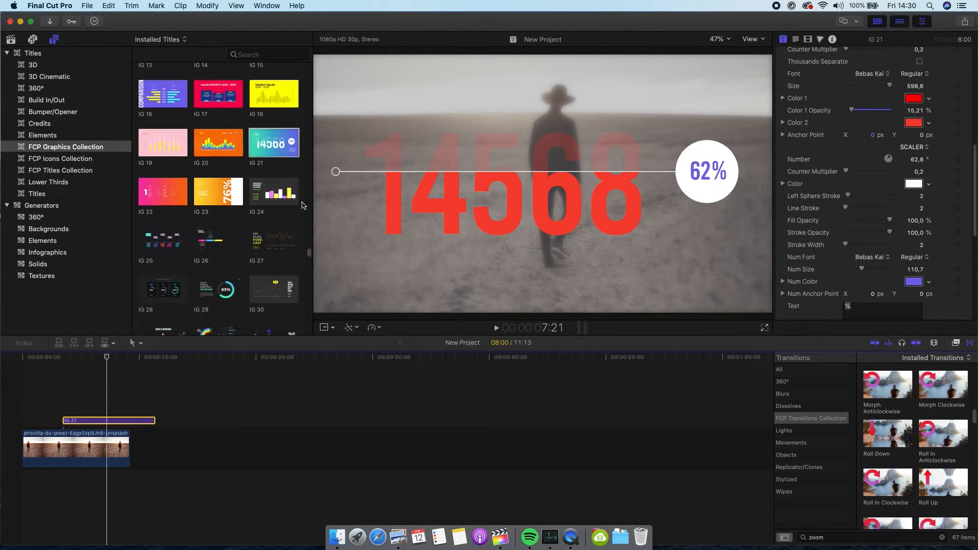
pyautogui.scroll(-5, 301, 197)
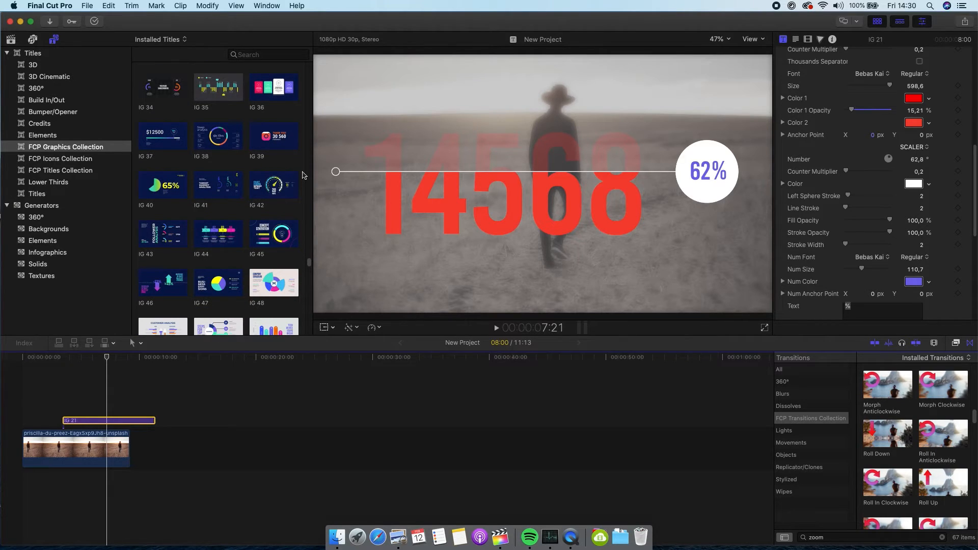
# Step: Append the Phone 20 title from the Devices section after the photo clip, and delete the IG 21 title
pyautogui.scroll(-15, 302, 175)
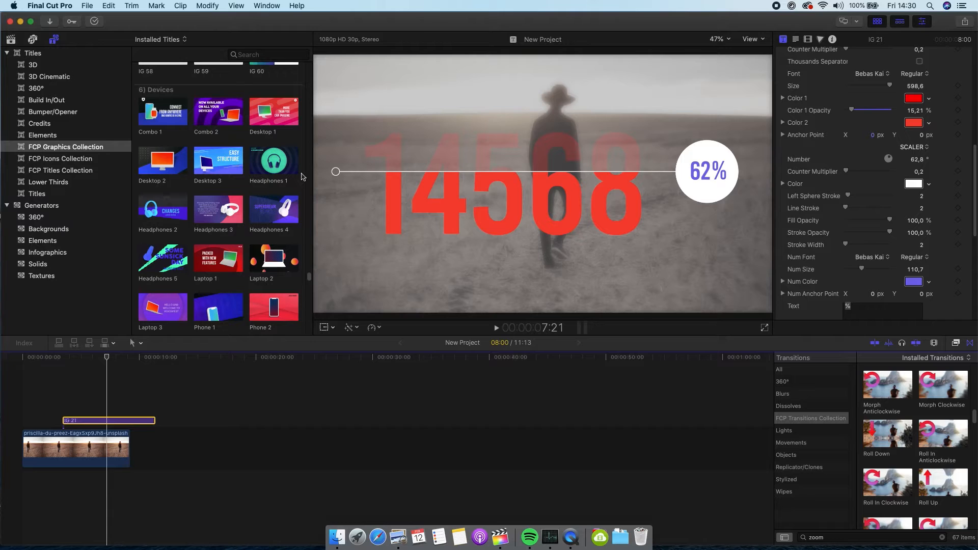
pyautogui.scroll(-9, 302, 177)
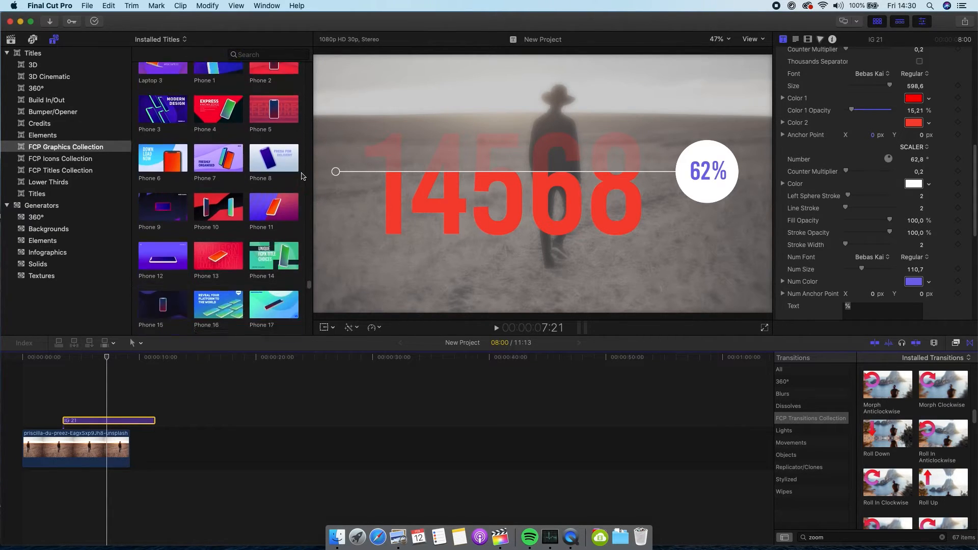
pyautogui.scroll(-5, 302, 177)
pyautogui.scroll(-2, 302, 176)
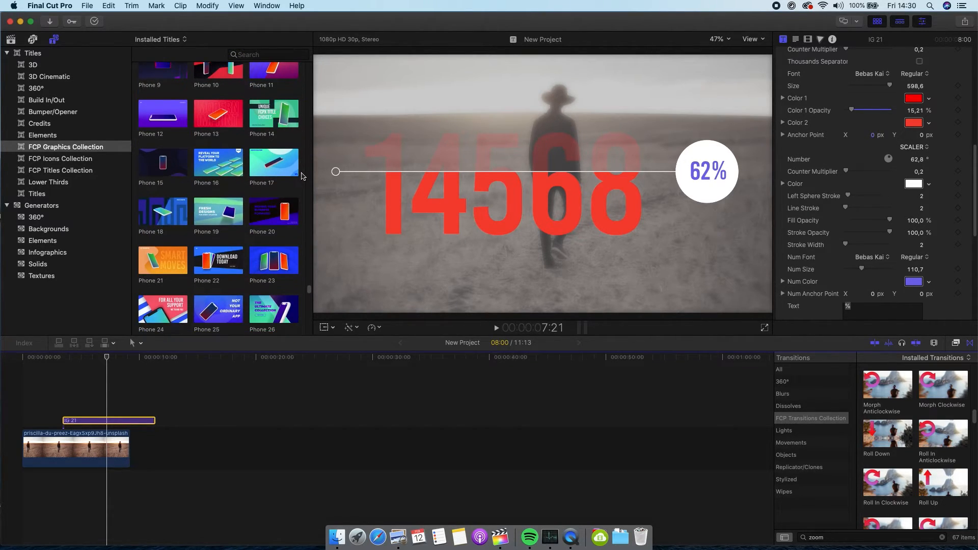
pyautogui.moveTo(274, 212); pyautogui.dragTo(228, 433)
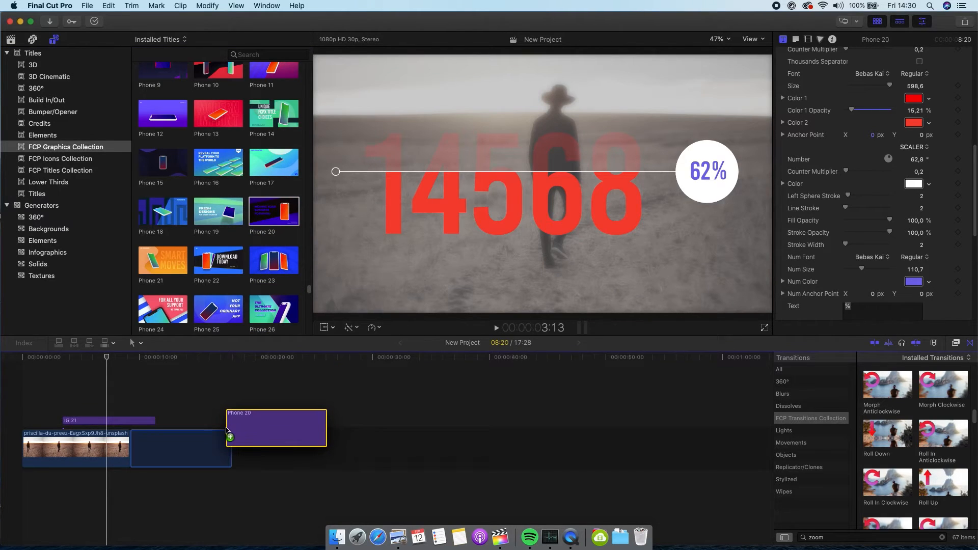
pyautogui.click(108, 421)
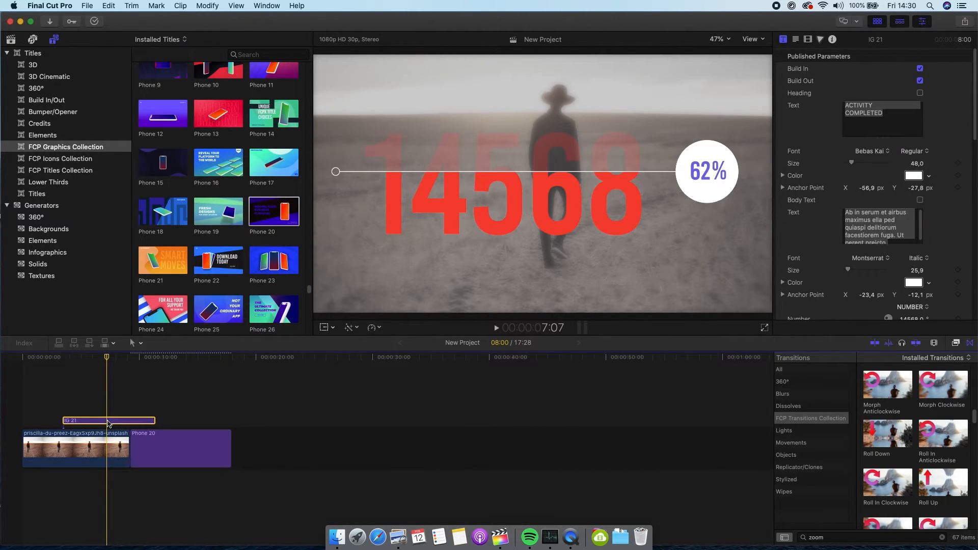
pyautogui.press('Delete')
# Step: Play the Phone 20 title from its beginning to view the phone animation, and select its clip
pyautogui.moveTo(117, 359); pyautogui.dragTo(131, 359)
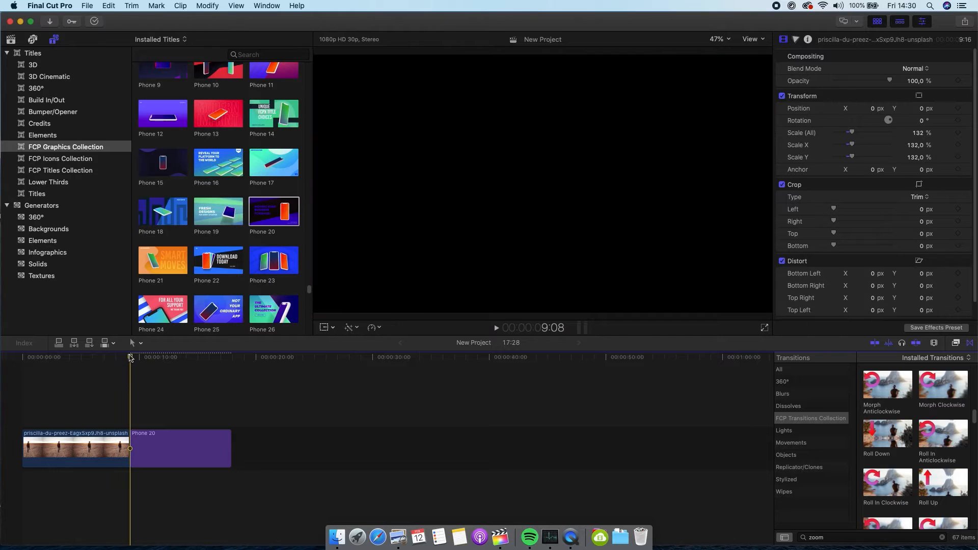
pyautogui.press('space')
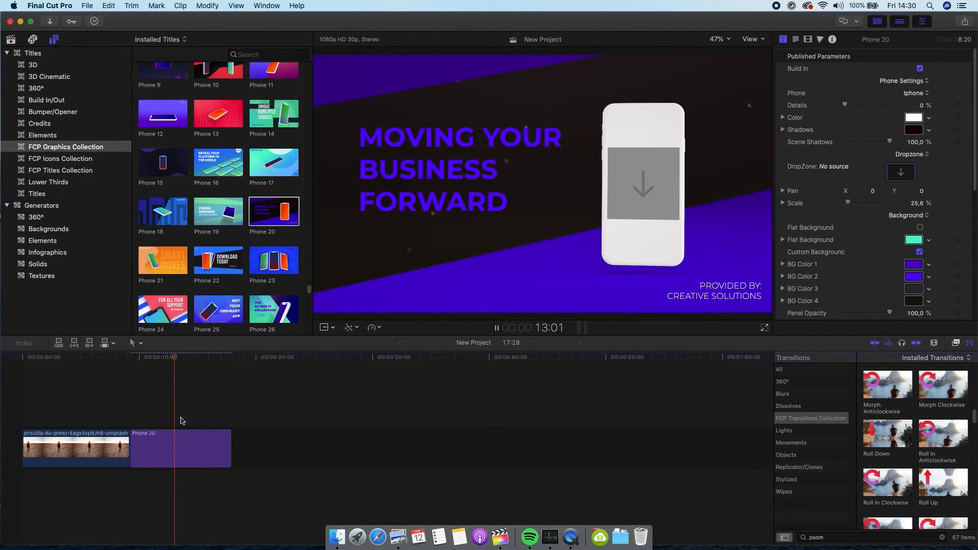
pyautogui.click(179, 446)
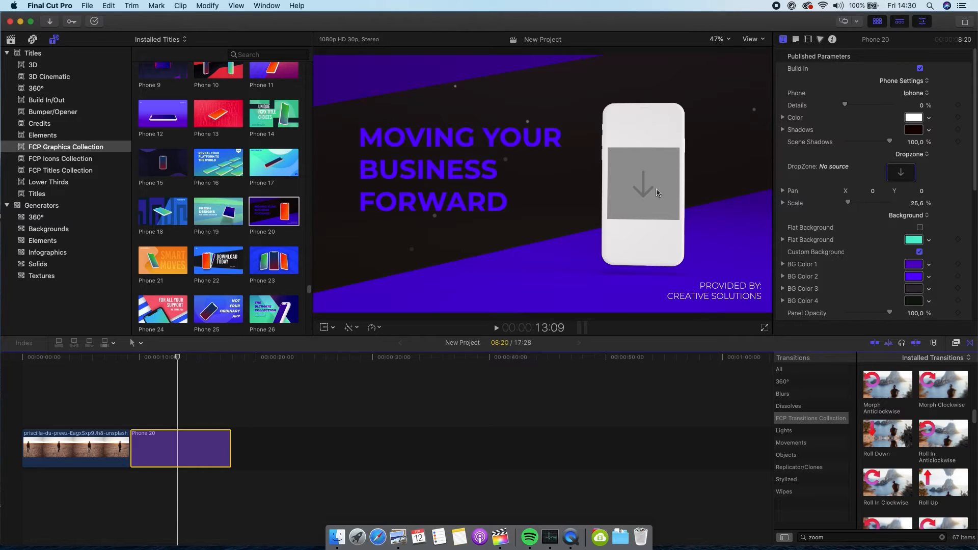
# Step: Examine the frame rate choices available in the settings for a new project
pyautogui.click(85, 6)
pyautogui.moveTo(102, 16)
pyautogui.click(240, 20)
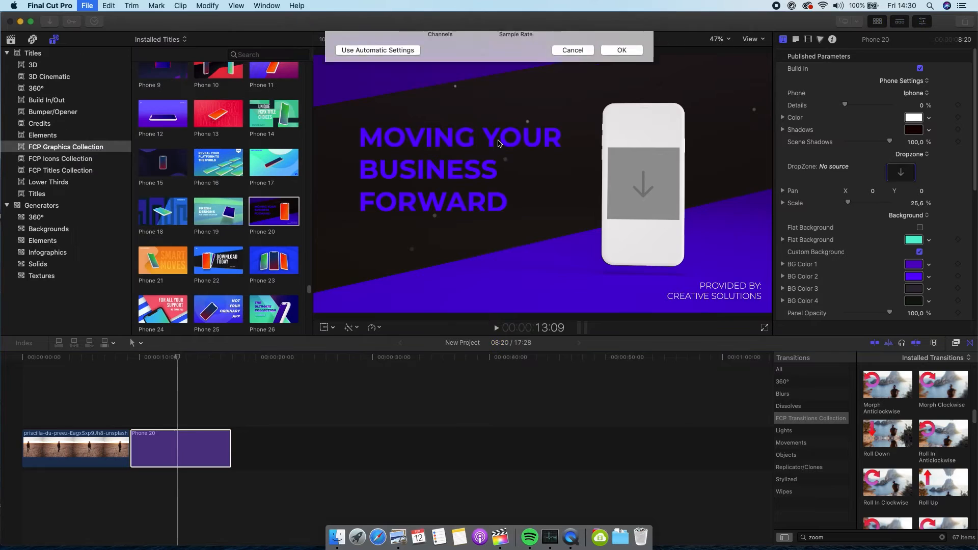
pyautogui.click(626, 96)
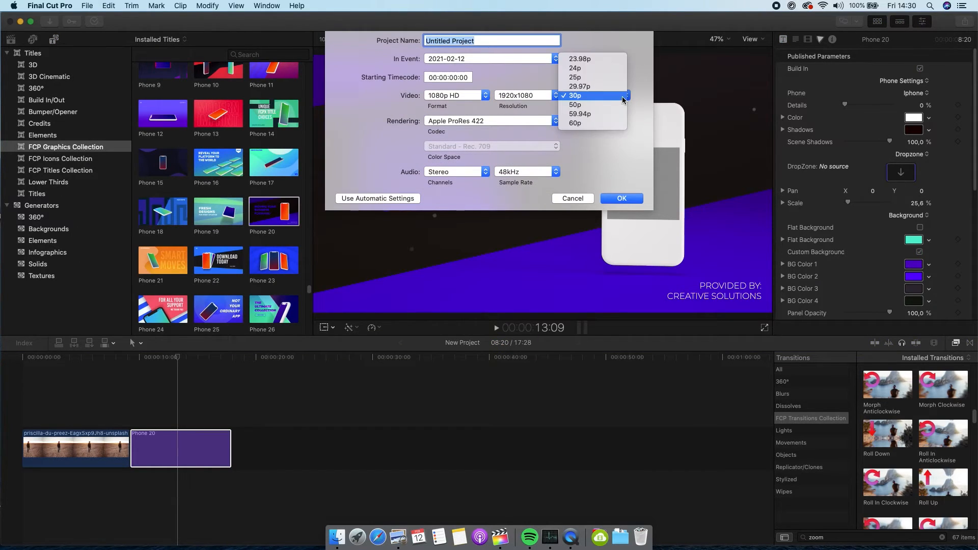
pyautogui.click(623, 97)
pyautogui.click(622, 198)
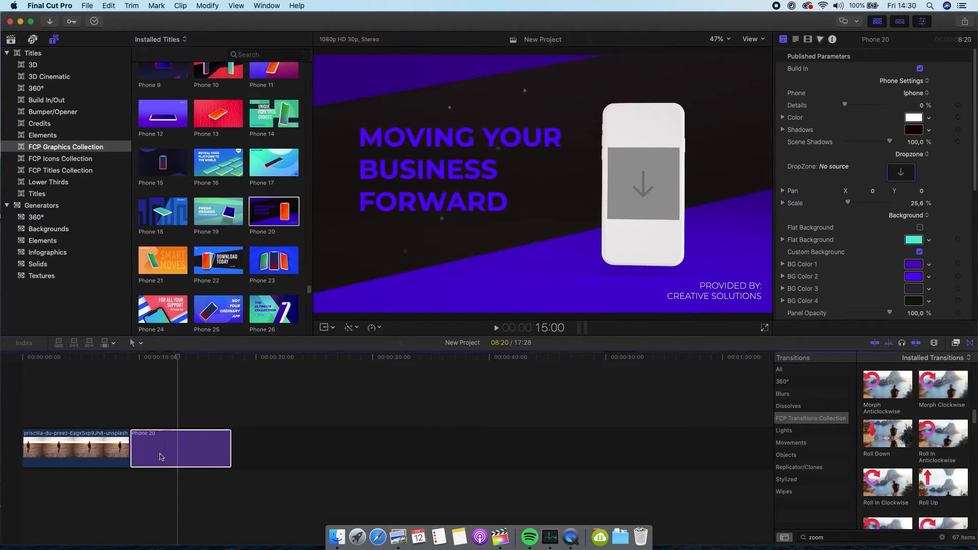
# Step: Fill the phone's drop zone with the photo of the woman on pink, scaled to 86.6 % with Pan X at 5.1
pyautogui.click(901, 172)
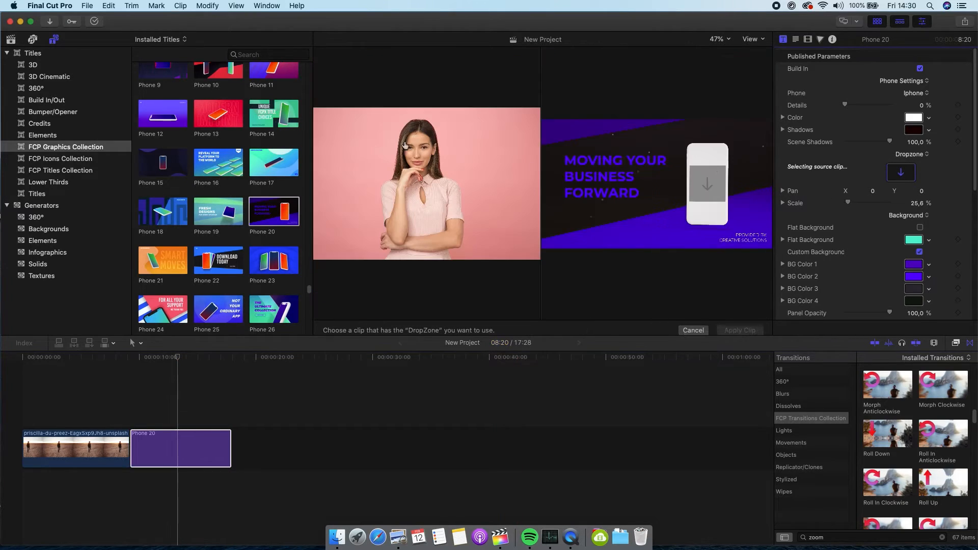
pyautogui.click(11, 40)
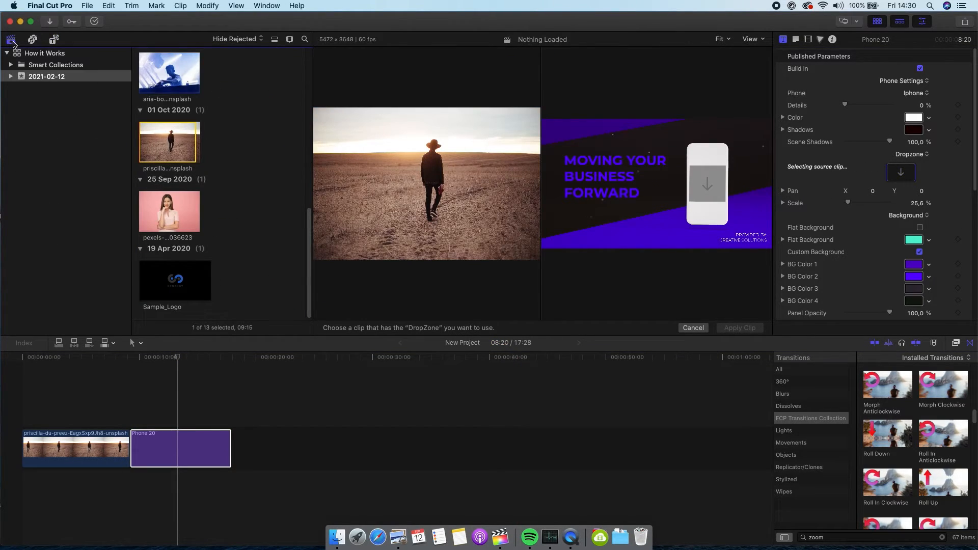
pyautogui.click(162, 233)
pyautogui.click(751, 329)
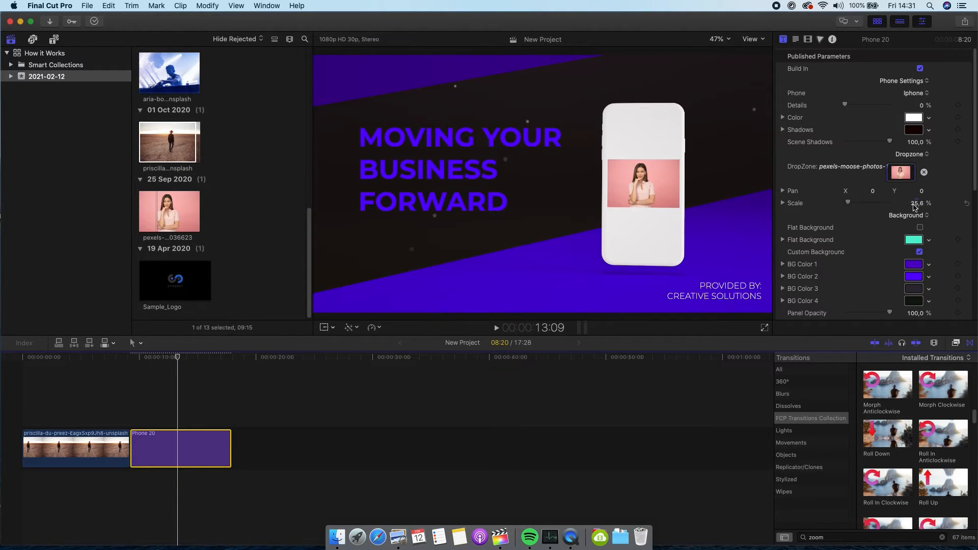
pyautogui.moveTo(916, 206); pyautogui.dragTo(888, 197)
pyautogui.moveTo(178, 358)
pyautogui.mouseDown()
pyautogui.moveTo(146, 361)
pyautogui.moveTo(202, 363)
pyautogui.moveTo(190, 362)
pyautogui.mouseUp()
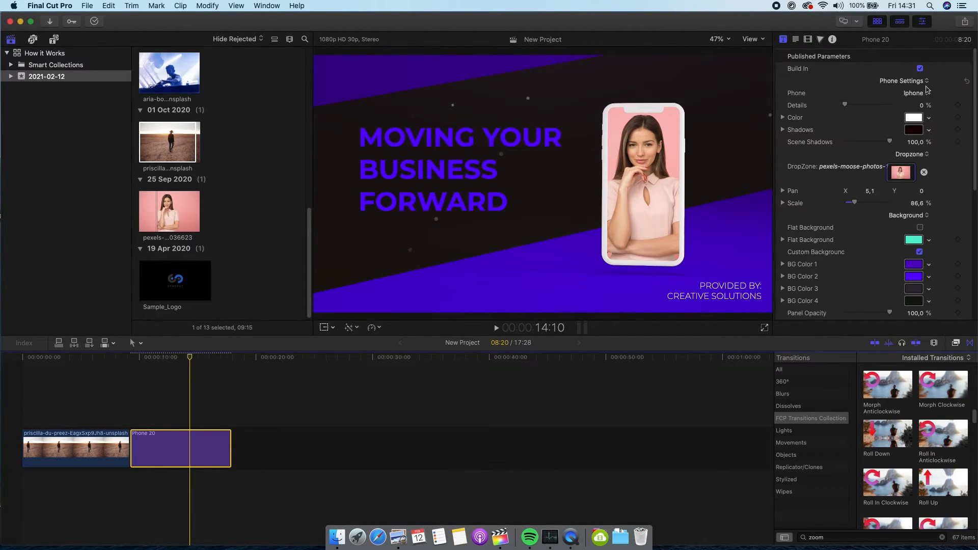
# Step: Switch the phone model to Pixel and back to Iphone
pyautogui.click(927, 90)
pyautogui.click(927, 105)
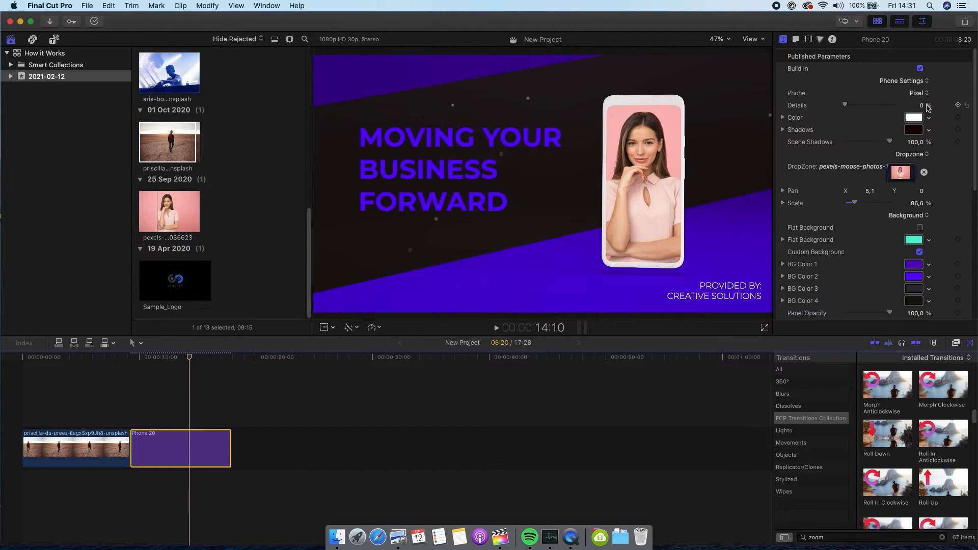
pyautogui.click(924, 93)
pyautogui.click(922, 85)
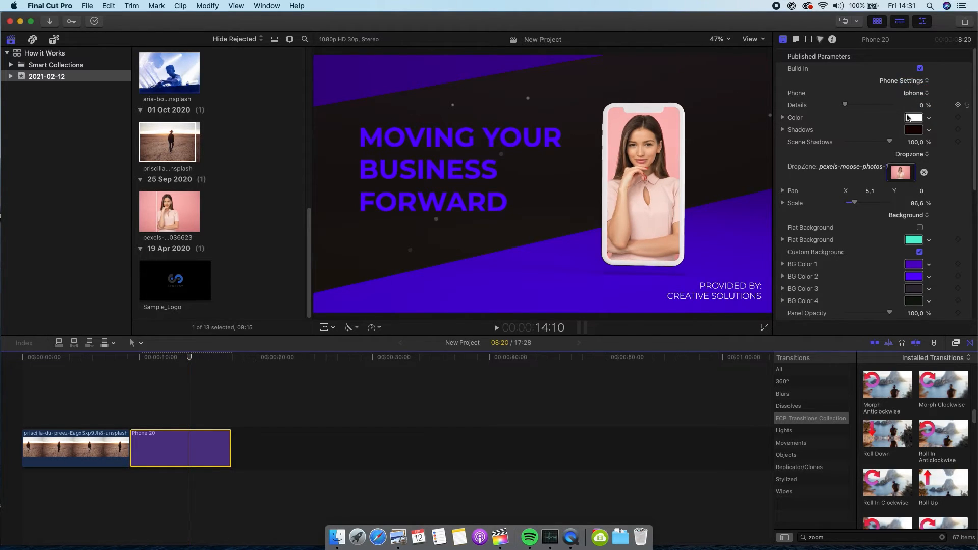
# Step: At the frame showing the phone side-on, raise its Details to 100 % and return the value to 0 %
pyautogui.moveTo(190, 360); pyautogui.dragTo(149, 365)
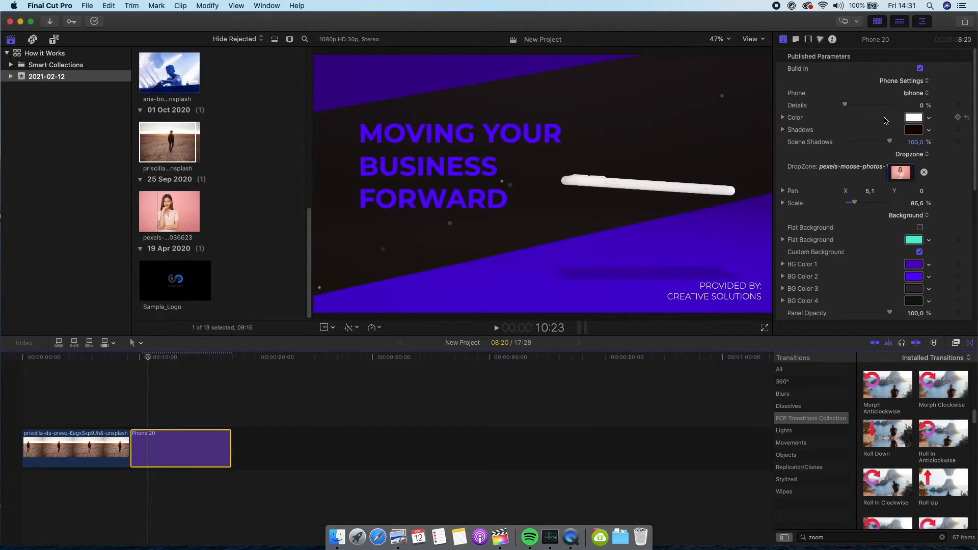
pyautogui.moveTo(920, 105); pyautogui.dragTo(920, 56)
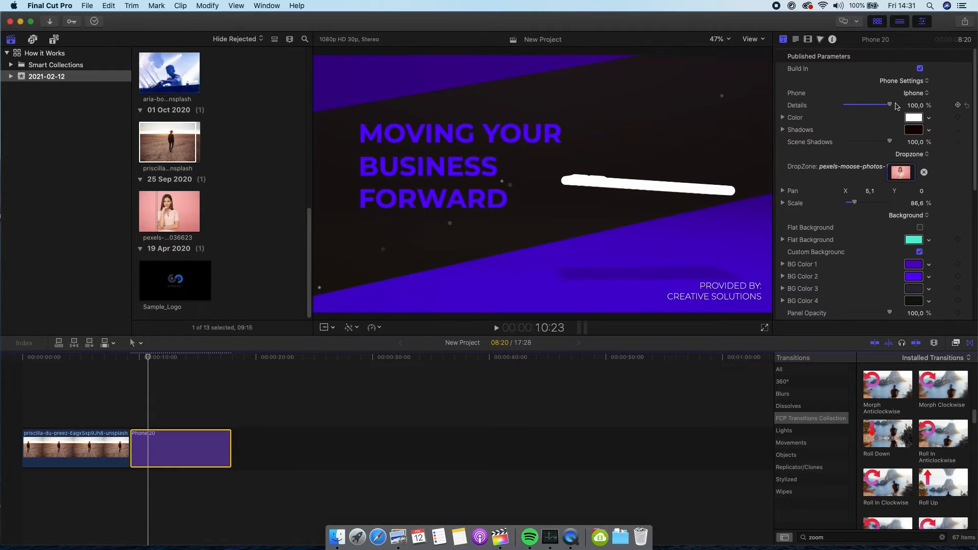
pyautogui.moveTo(920, 106); pyautogui.dragTo(920, 158)
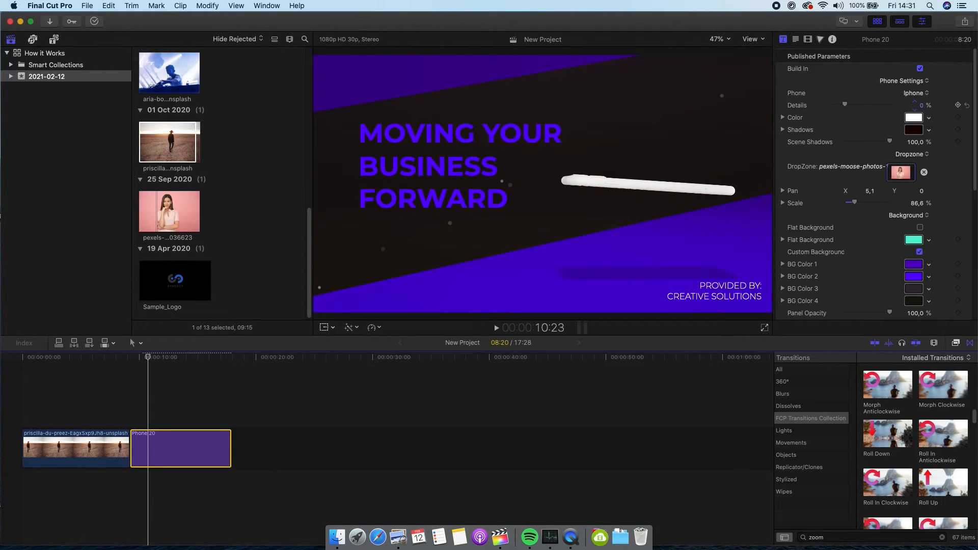
# Step: Change the phone's color to bright green, hex 17FF6E, by lowering red to 23 and blue to 110
pyautogui.click(909, 120)
pyautogui.click(701, 331)
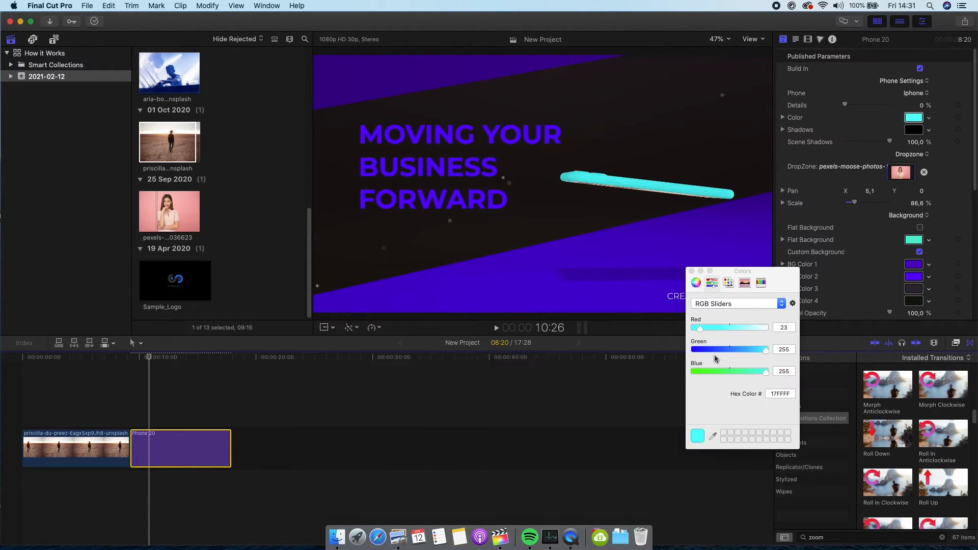
pyautogui.moveTo(740, 376); pyautogui.dragTo(725, 374)
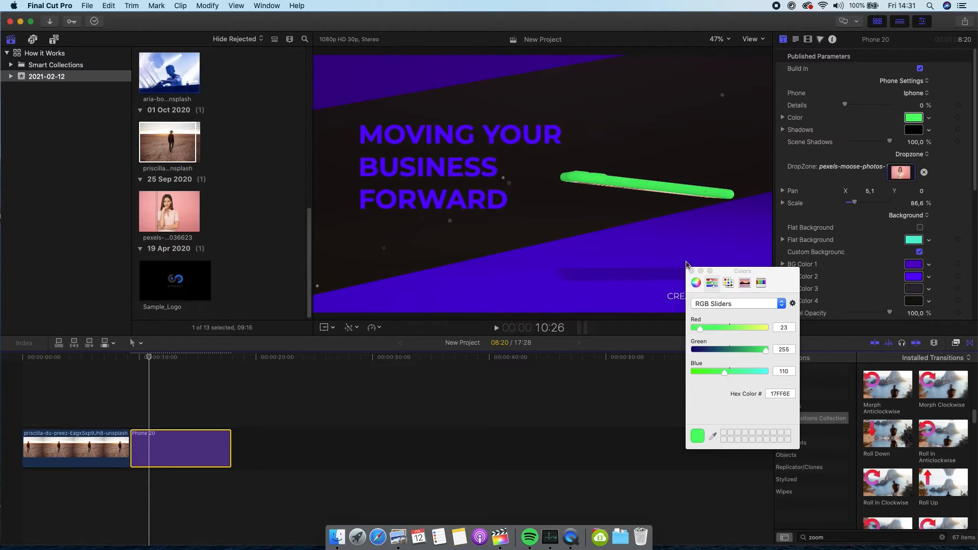
pyautogui.click(692, 271)
# Step: Play the Phone 20 title from near its start to view the recolored phone's animation
pyautogui.click(139, 360)
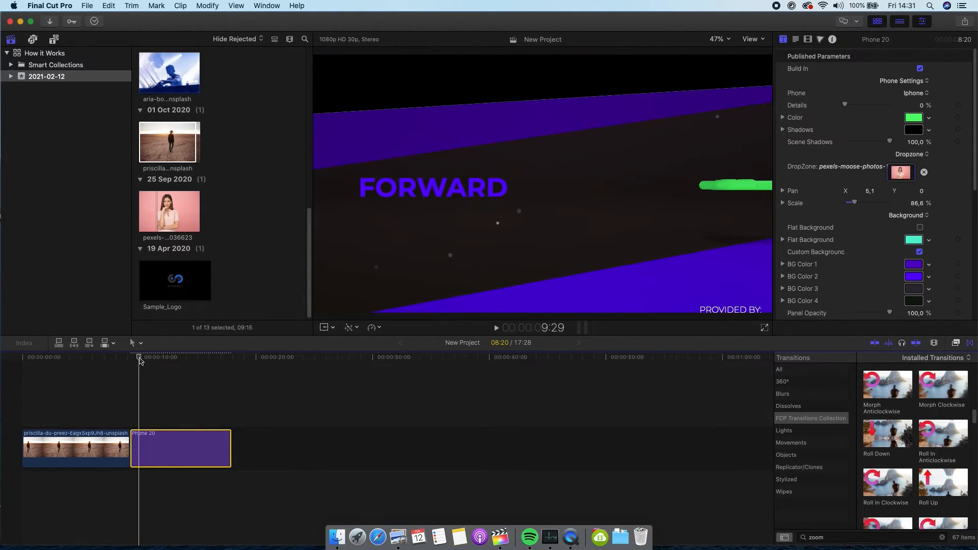
pyautogui.press('space')
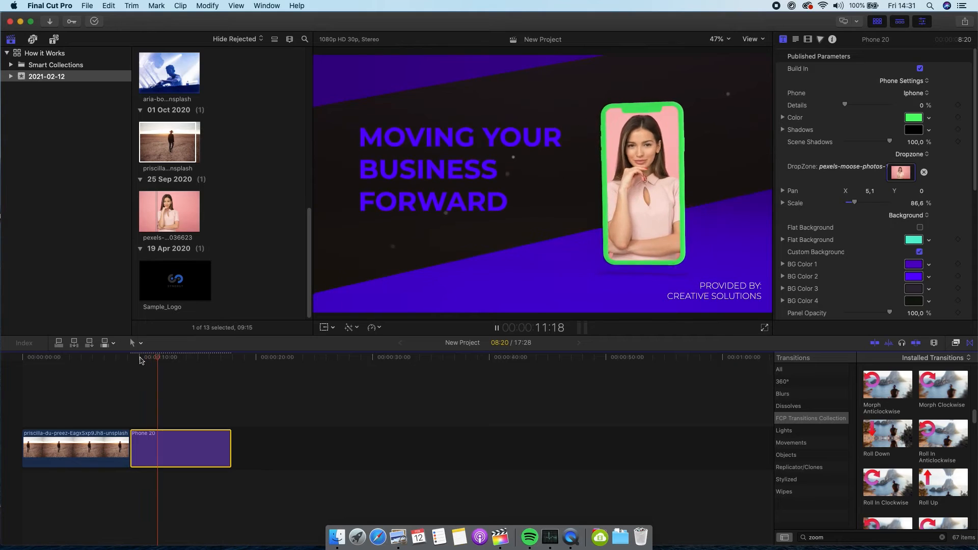
pyautogui.press('space')
pyautogui.press('space')
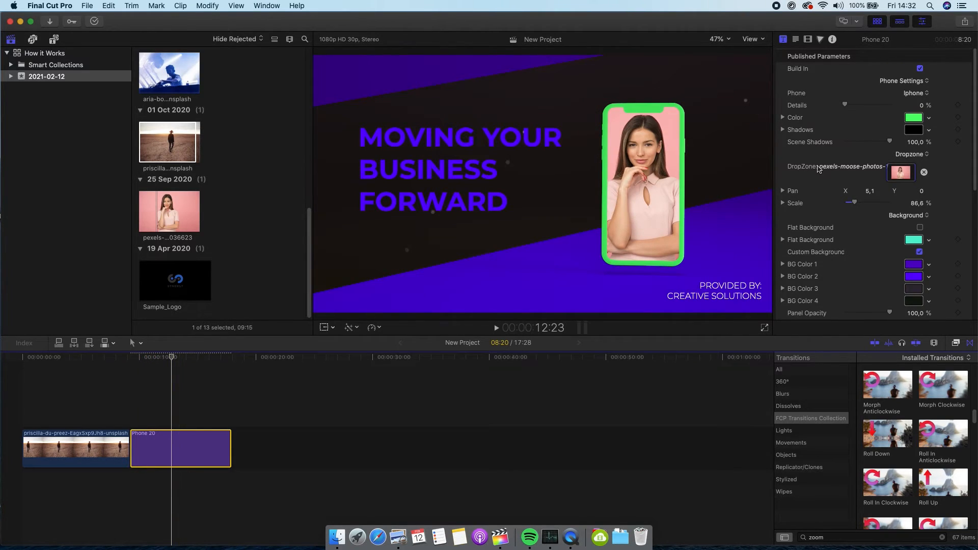
# Step: Turn the Phone 20 title's Flat Background on and back off
pyautogui.scroll(-2, 958, 218)
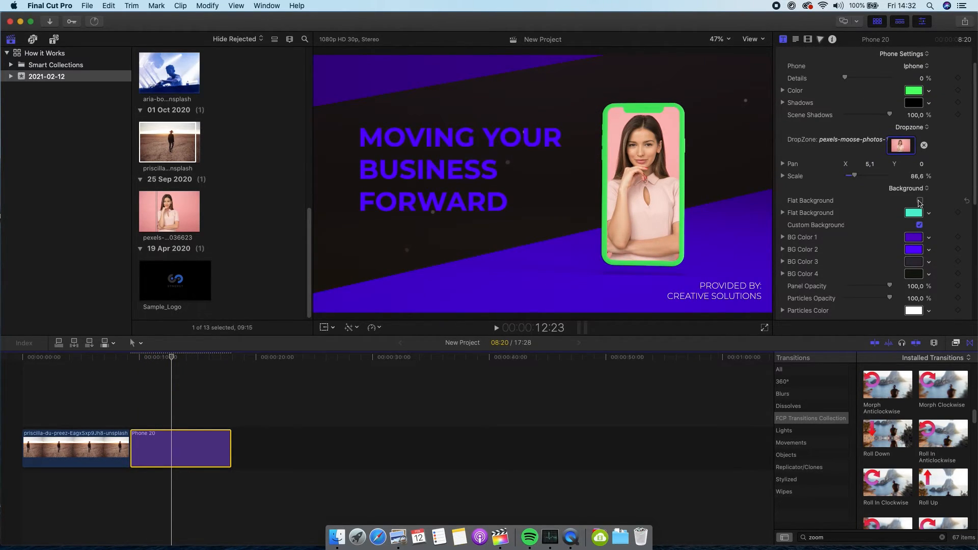
pyautogui.click(921, 201)
pyautogui.click(921, 201)
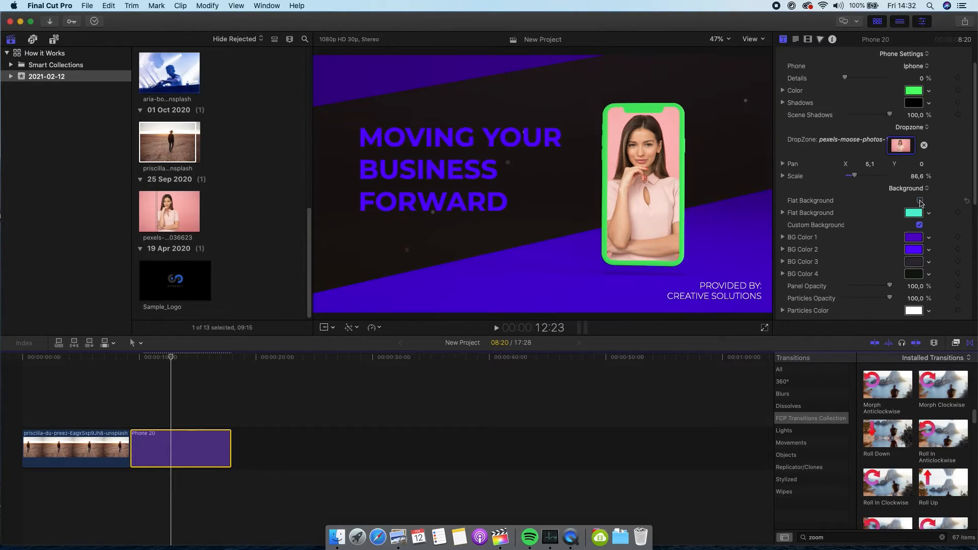
# Step: Lower the phone's Scene Shadows to 0 %
pyautogui.scroll(2, 910, 219)
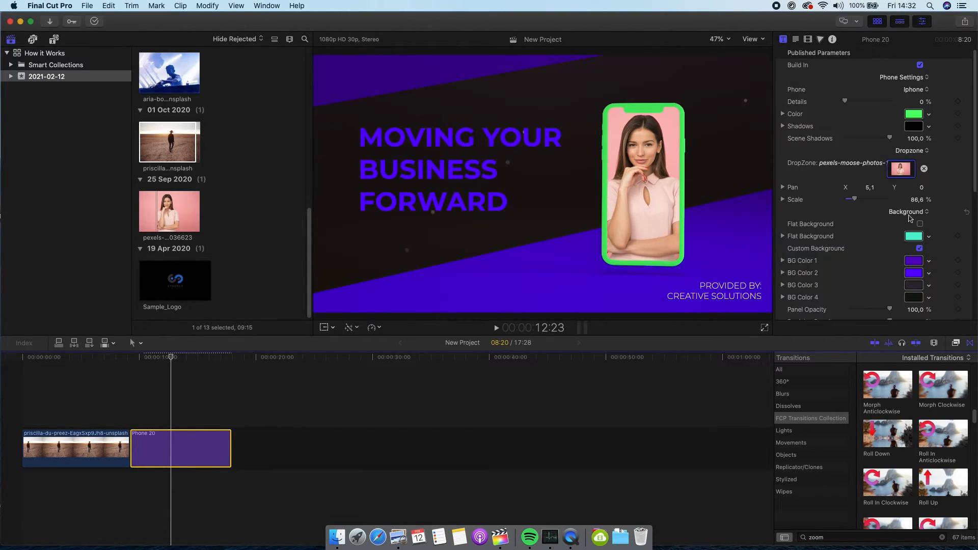
pyautogui.scroll(1, 930, 225)
pyautogui.moveTo(915, 144)
pyautogui.mouseDown()
pyautogui.moveTo(910, 173)
pyautogui.moveTo(915, 142)
pyautogui.mouseUp()
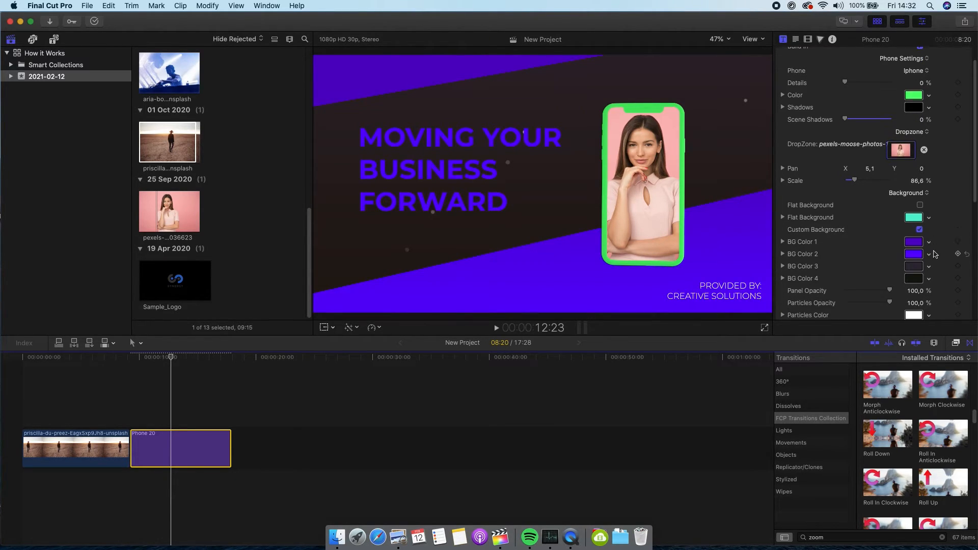
# Step: Disable the Custom Background and place the Phone 20 title above the photo clip as a connected overlay
pyautogui.scroll(-1, 937, 259)
pyautogui.click(920, 230)
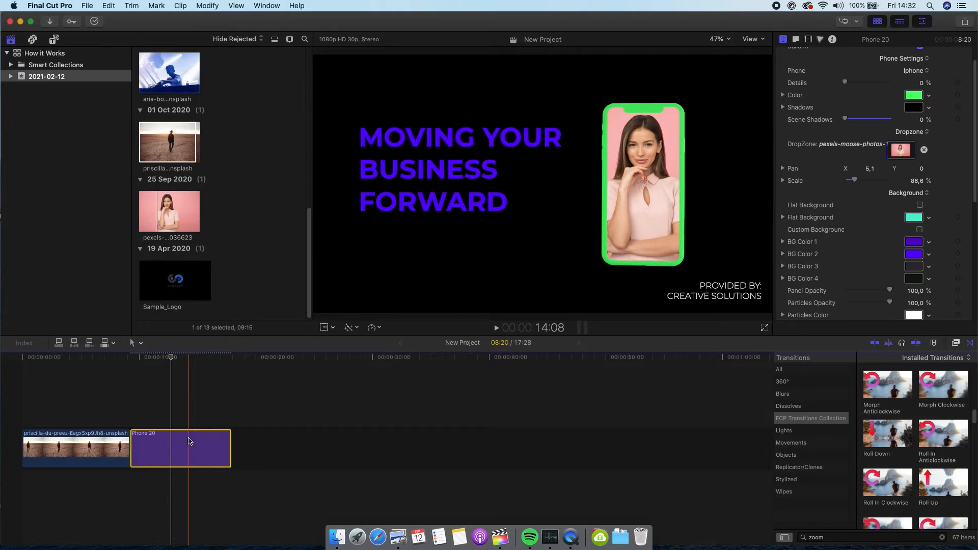
pyautogui.moveTo(189, 441); pyautogui.dragTo(113, 402)
pyautogui.moveTo(80, 355); pyautogui.dragTo(95, 355)
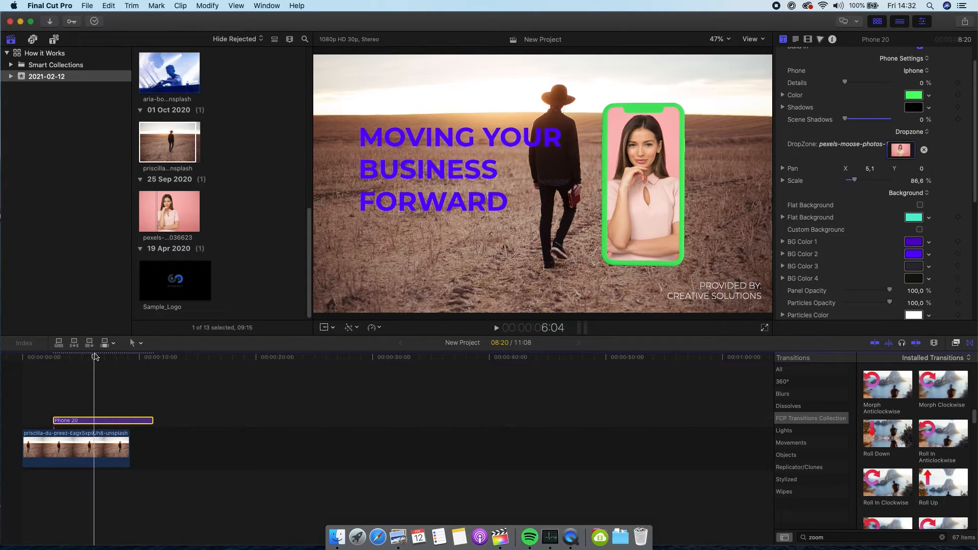
# Step: Lower the Phone 20 title's Panel Opacity slightly and return it to 100 %
pyautogui.scroll(-3, 951, 253)
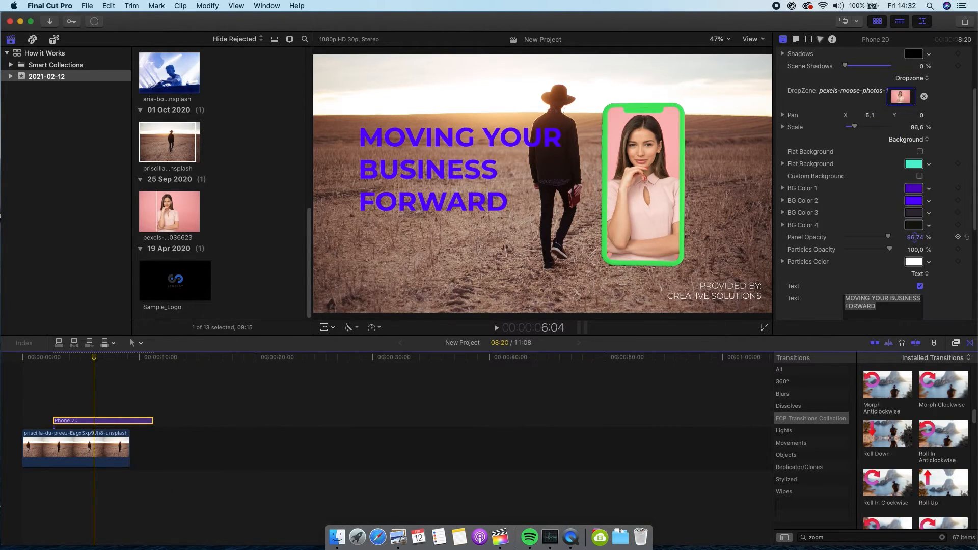
pyautogui.moveTo(915, 238)
pyautogui.mouseDown()
pyautogui.moveTo(915, 285)
pyautogui.moveTo(915, 219)
pyautogui.mouseUp()
pyautogui.scroll(-2, 935, 274)
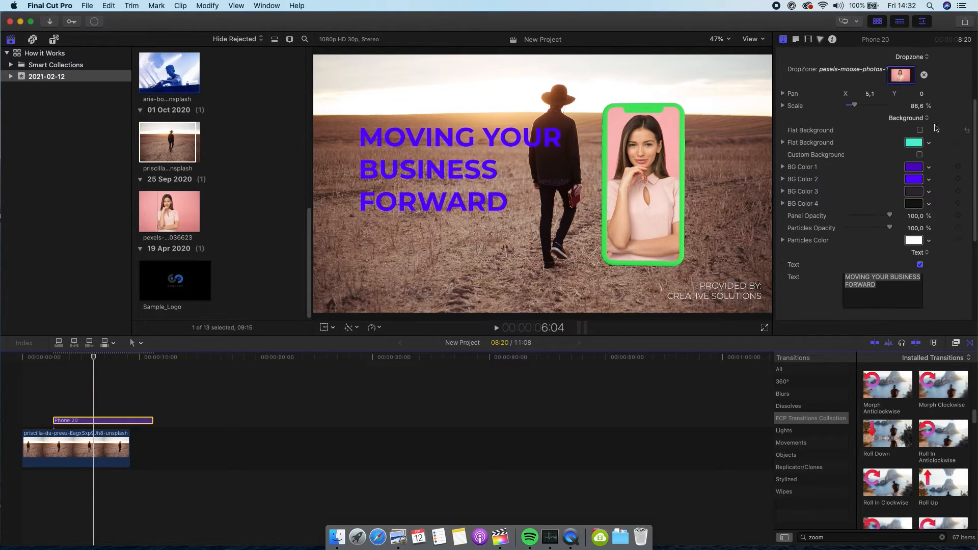
# Step: Disable the Phone 20 title's text and place the playhead near the title's start
pyautogui.scroll(-4, 941, 229)
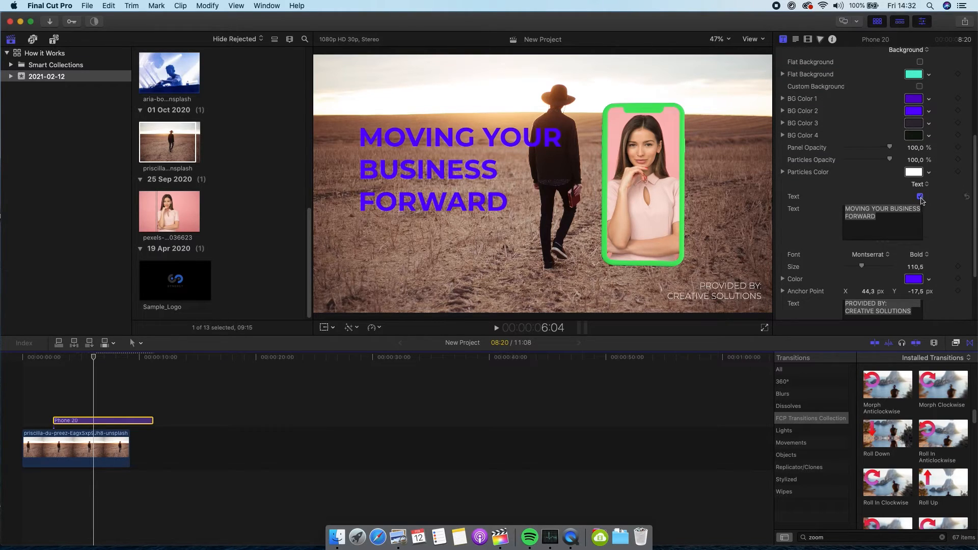
pyautogui.click(920, 197)
pyautogui.click(920, 198)
pyautogui.click(920, 197)
pyautogui.click(61, 359)
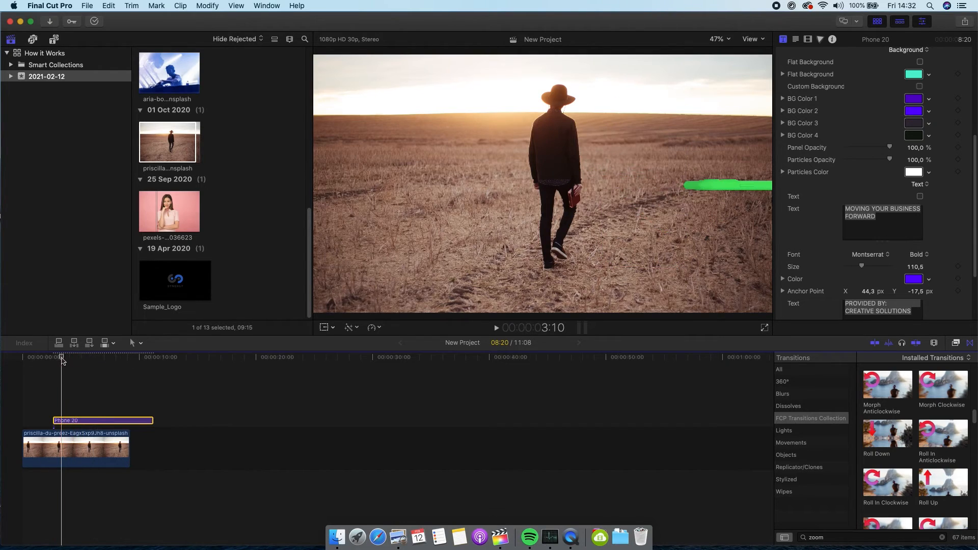
# Step: Play back the Phone 20 overlay above the photo clip to preview its animation
pyautogui.press('space')
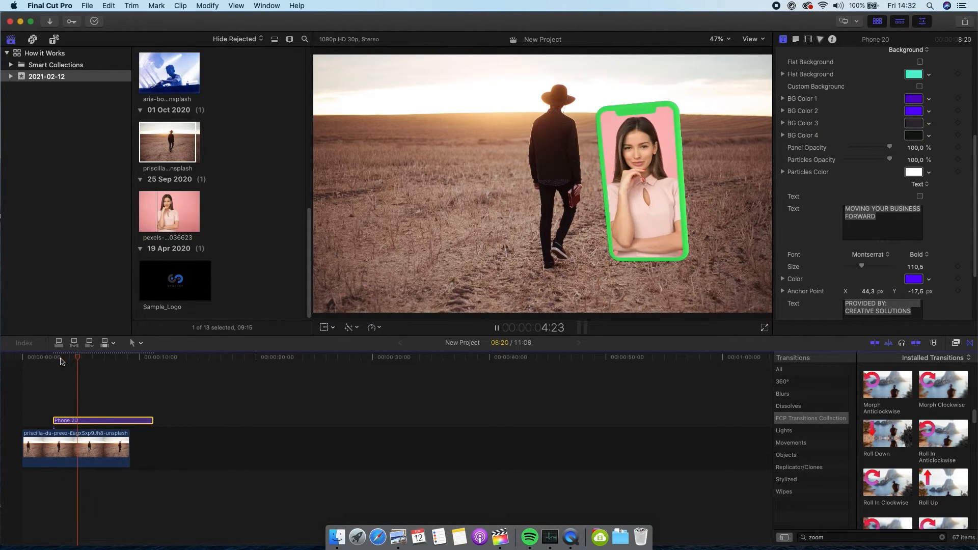
pyautogui.click(52, 362)
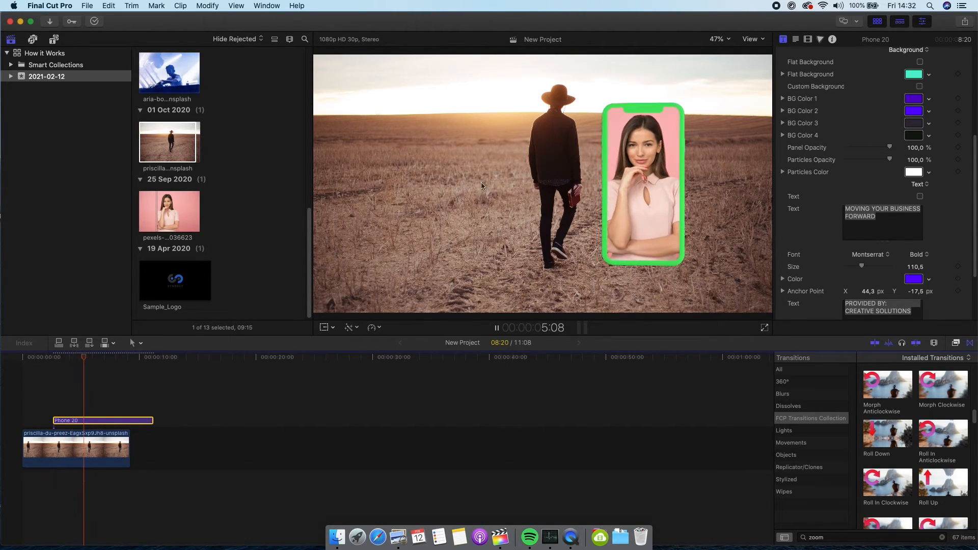
pyautogui.press('space')
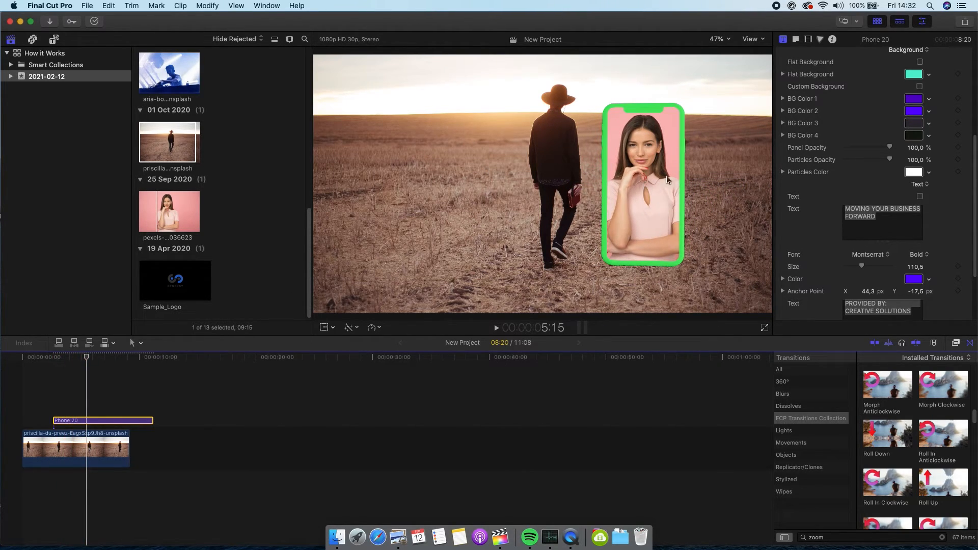
# Step: Delete the Phone 20 title from the timeline, leaving only the photo clip
pyautogui.moveTo(65, 360); pyautogui.dragTo(97, 361)
pyautogui.moveTo(153, 420); pyautogui.dragTo(420, 420)
pyautogui.moveTo(95, 360); pyautogui.dragTo(227, 374)
pyautogui.click(184, 421)
pyautogui.press('Delete')
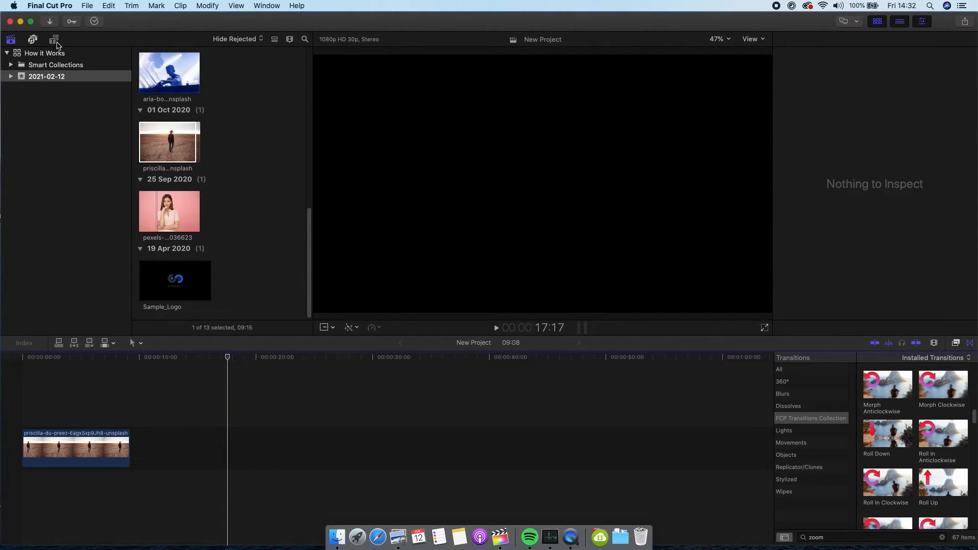
# Step: Add the Headphones 1 title from the FCP Graphics Collection directly after the photo clip
pyautogui.press('alt+super+1')
pyautogui.scroll(10, 287, 161)
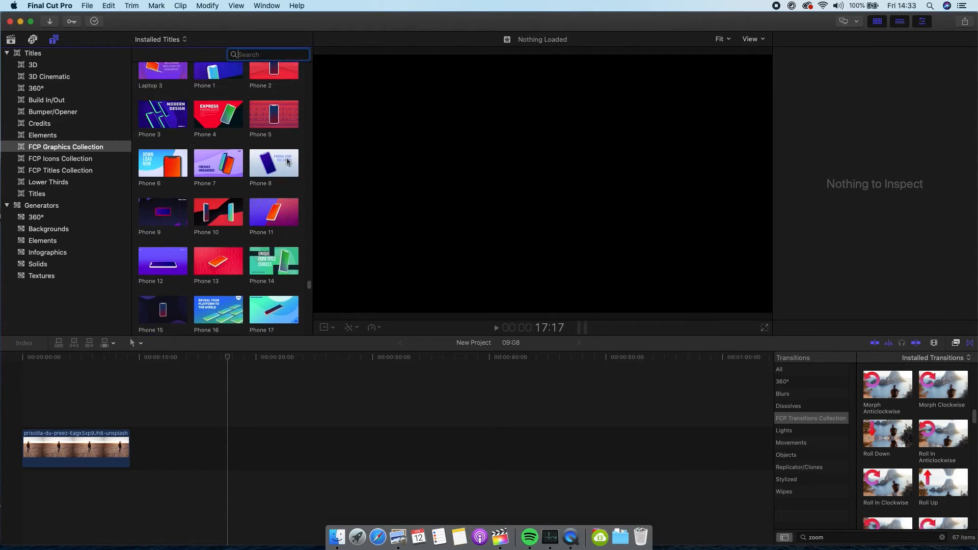
pyautogui.scroll(3, 287, 161)
pyautogui.moveTo(289, 162); pyautogui.dragTo(134, 439)
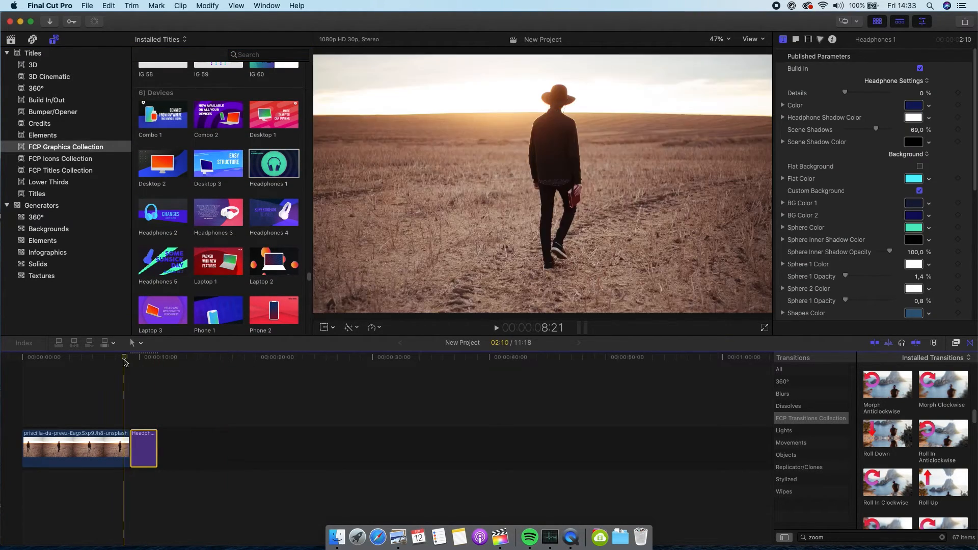
# Step: Play the Headphones 1 title from its beginning and pause where the headphones are fully shown
pyautogui.press('space')
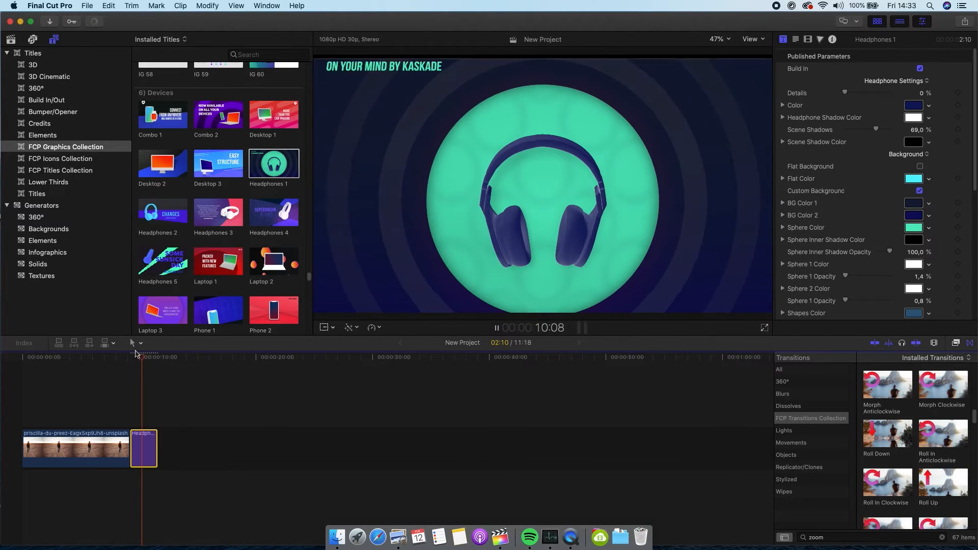
pyautogui.press('space')
pyautogui.click(135, 358)
pyautogui.press('space')
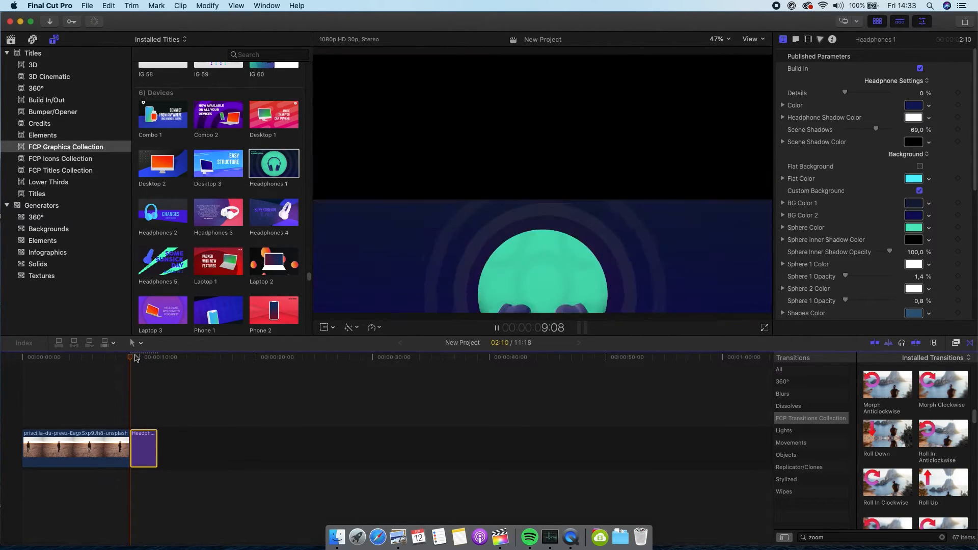
pyautogui.press('space')
pyautogui.press('space')
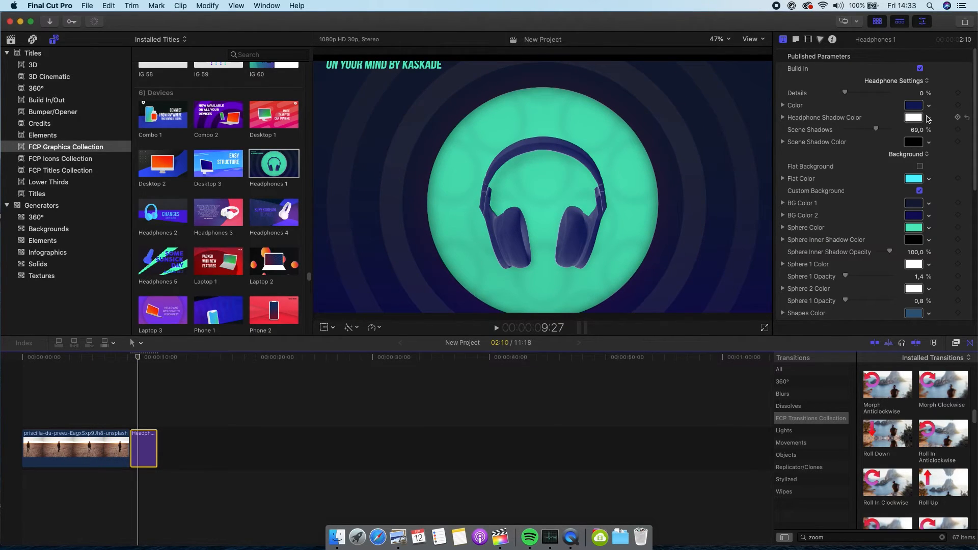
# Step: Change the Headphone Shadow Color to orange-red FF3F00
pyautogui.moveTo(844, 95); pyautogui.dragTo(754, 116)
pyautogui.click(914, 118)
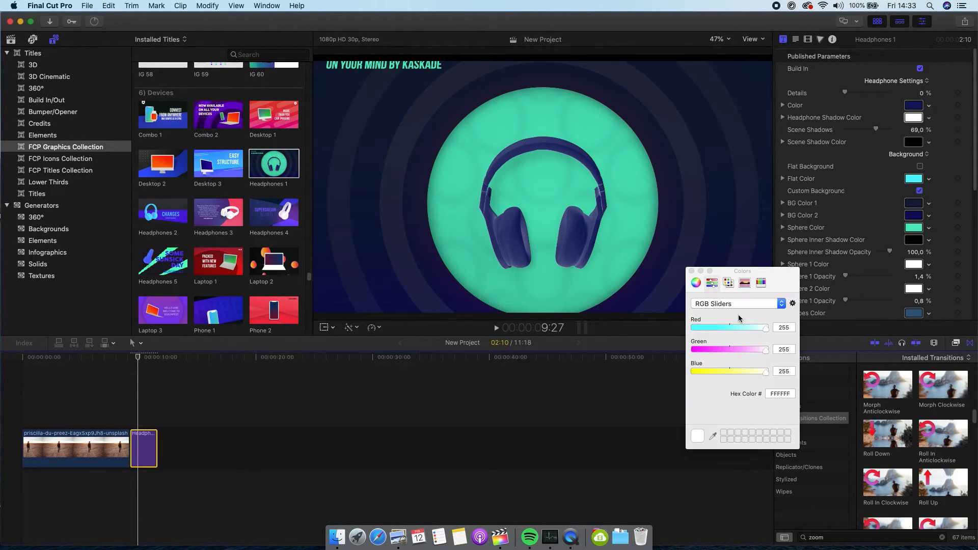
pyautogui.click(712, 352)
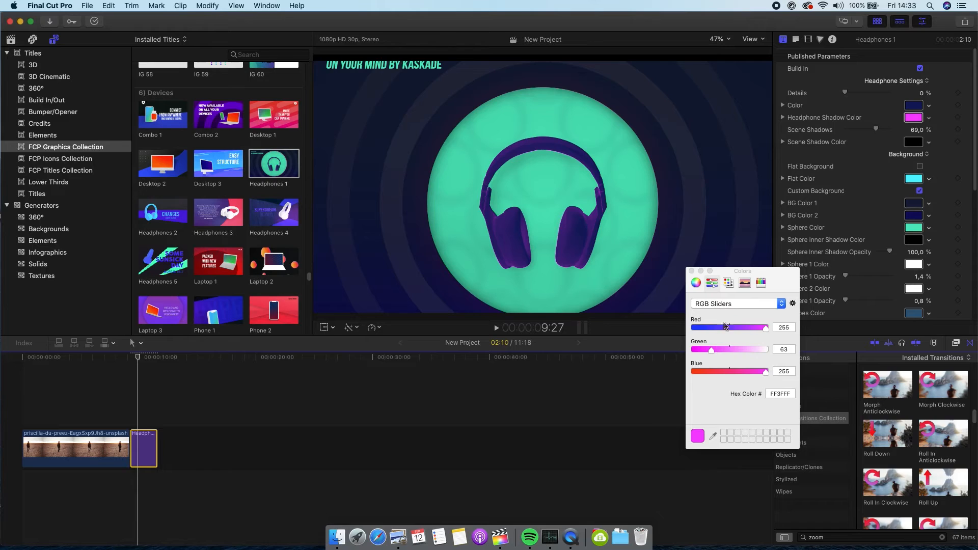
pyautogui.click(693, 372)
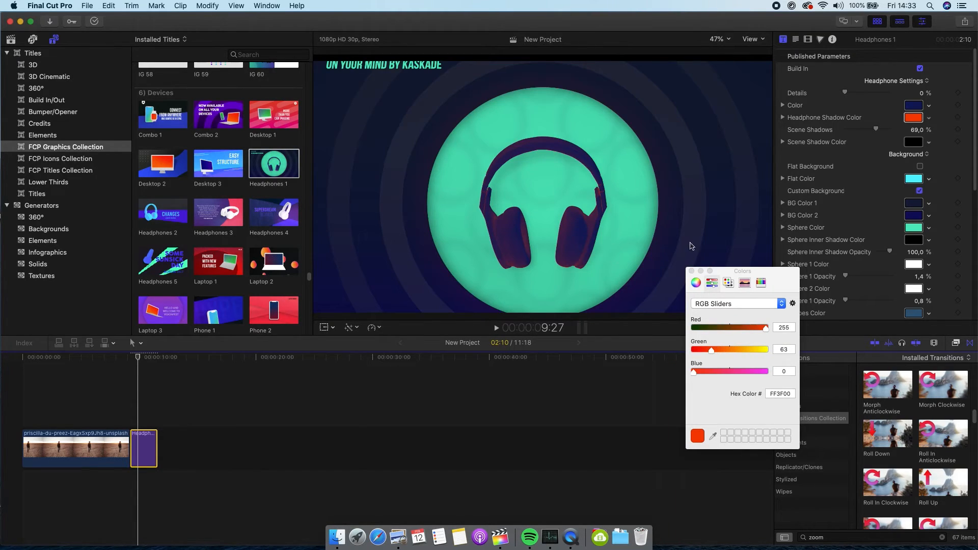
pyautogui.click(694, 271)
# Step: Change the headphones' main Color to purple using more red and blue
pyautogui.click(908, 108)
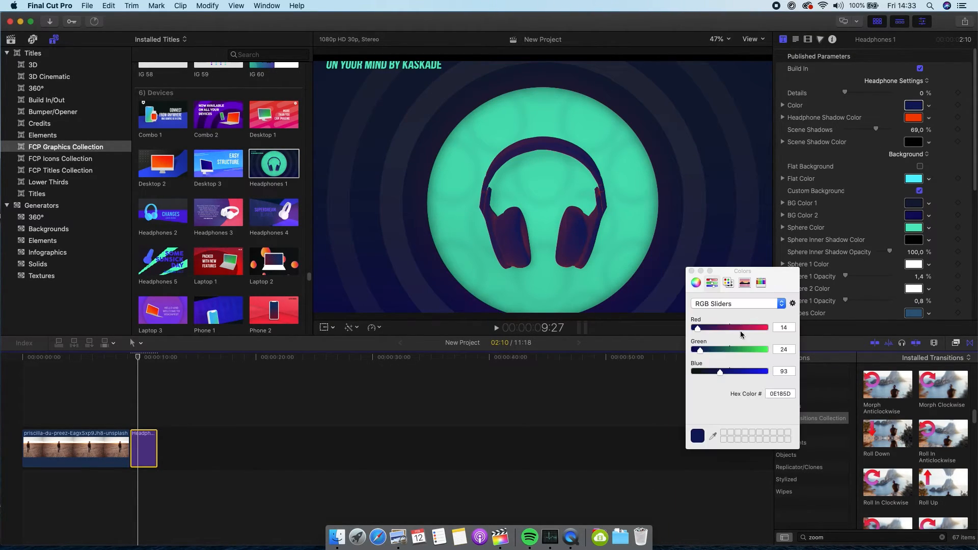
pyautogui.moveTo(741, 329); pyautogui.dragTo(718, 329)
pyautogui.moveTo(752, 371); pyautogui.dragTo(700, 359)
pyautogui.click(691, 272)
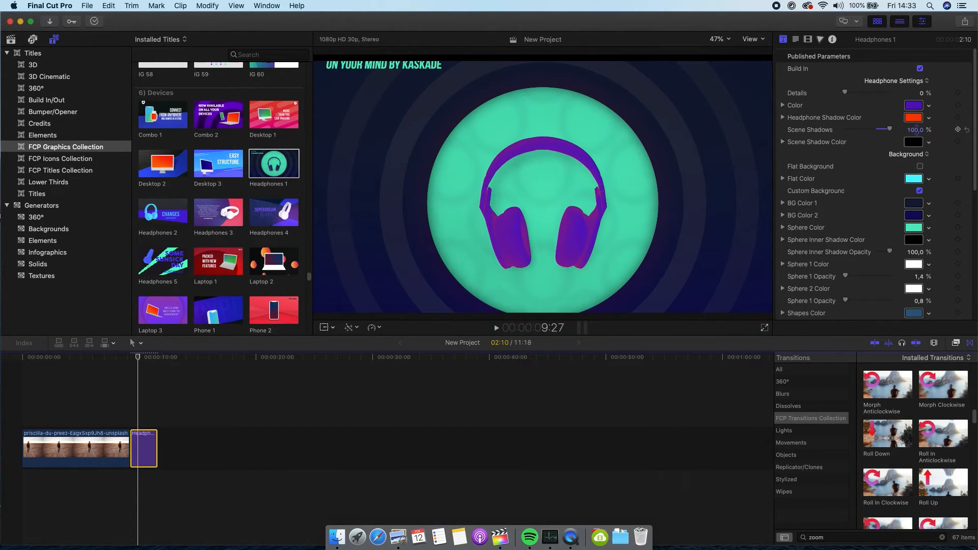
# Step: Raise the headphones' Scene Shadows to 100 % and set the Scene Shadow Color to blue 0000FF
pyautogui.moveTo(918, 130)
pyautogui.mouseDown()
pyautogui.moveTo(918, 168)
pyautogui.moveTo(918, 130)
pyautogui.mouseUp()
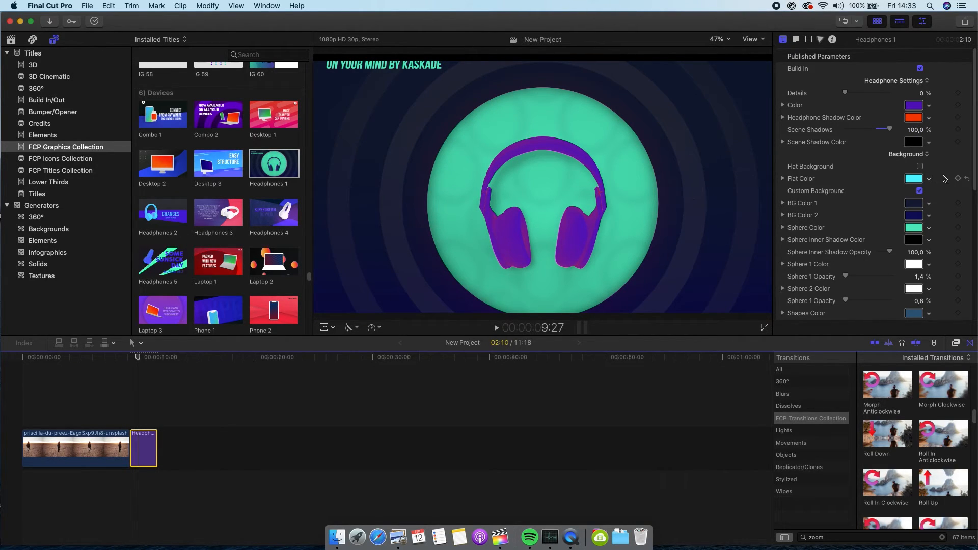
pyautogui.click(914, 142)
pyautogui.click(768, 371)
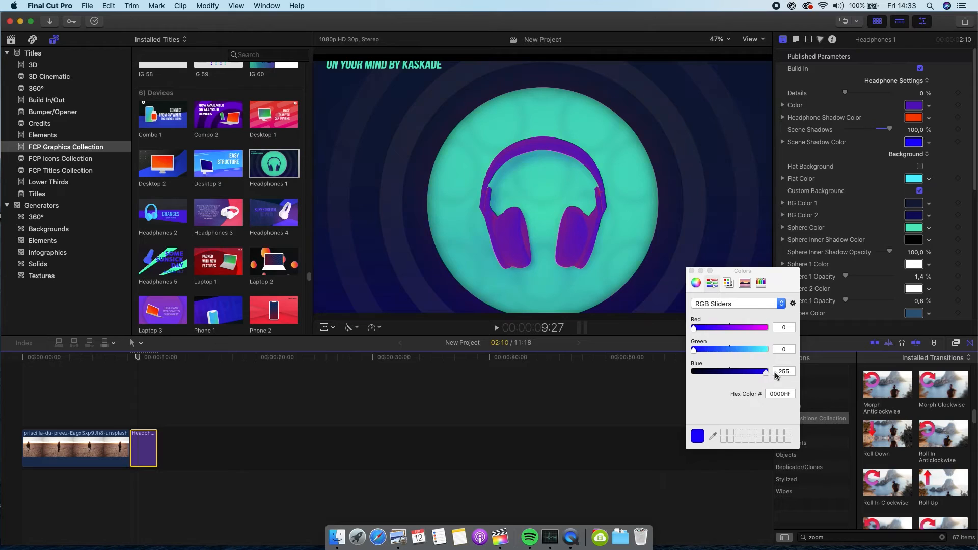
pyautogui.click(692, 271)
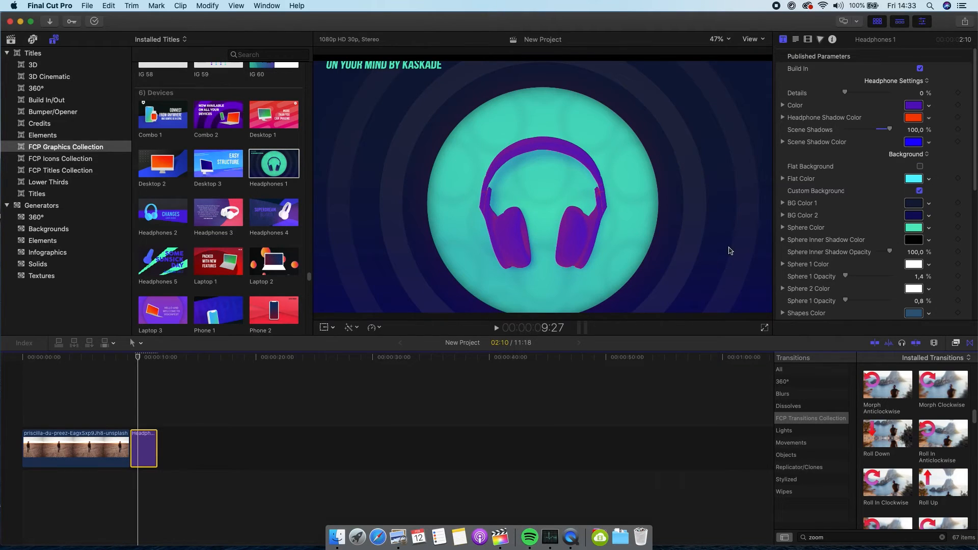
# Step: Set the Headphones 1 background's BG Color 1 to red CF1C39 and BG Color 2 to magenta A80B5D
pyautogui.scroll(-1, 924, 198)
pyautogui.click(914, 200)
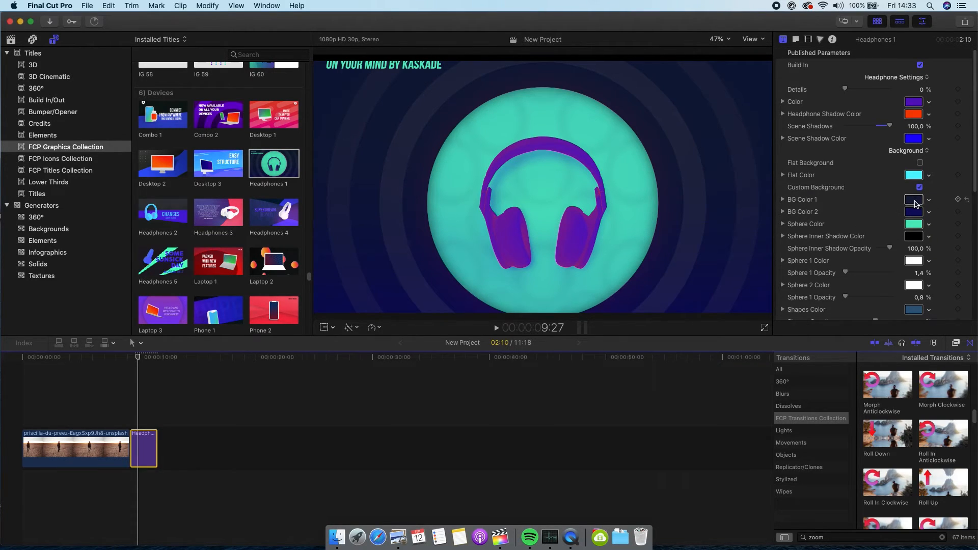
pyautogui.click(752, 327)
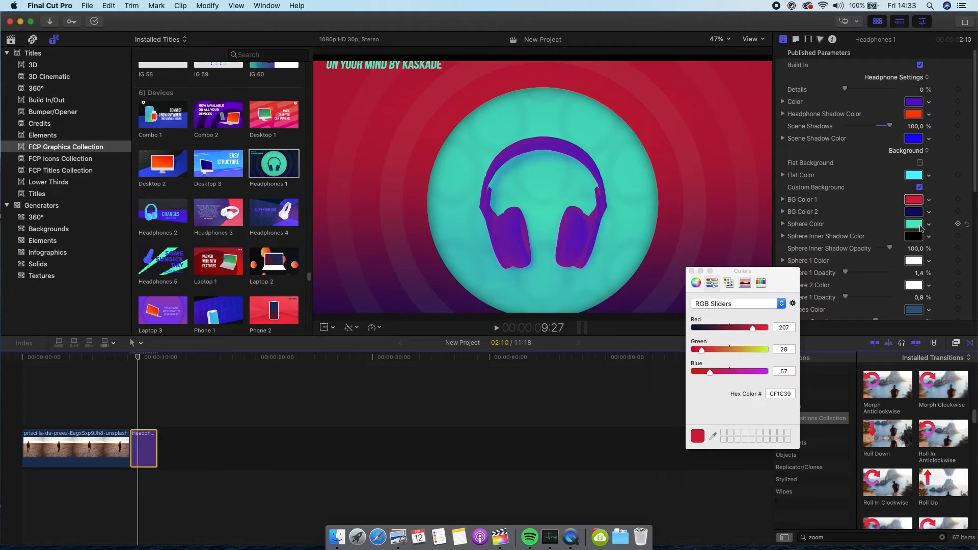
pyautogui.click(915, 213)
pyautogui.click(742, 328)
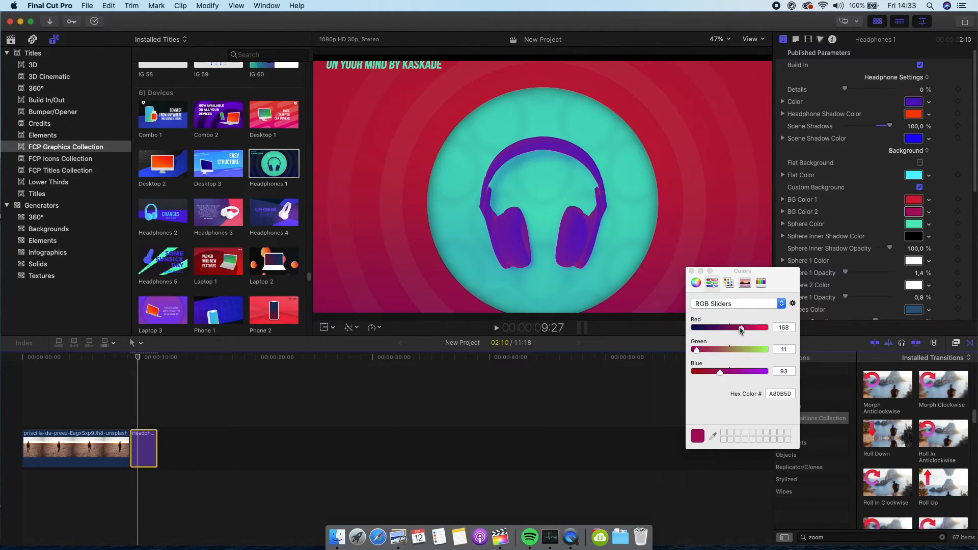
pyautogui.click(691, 271)
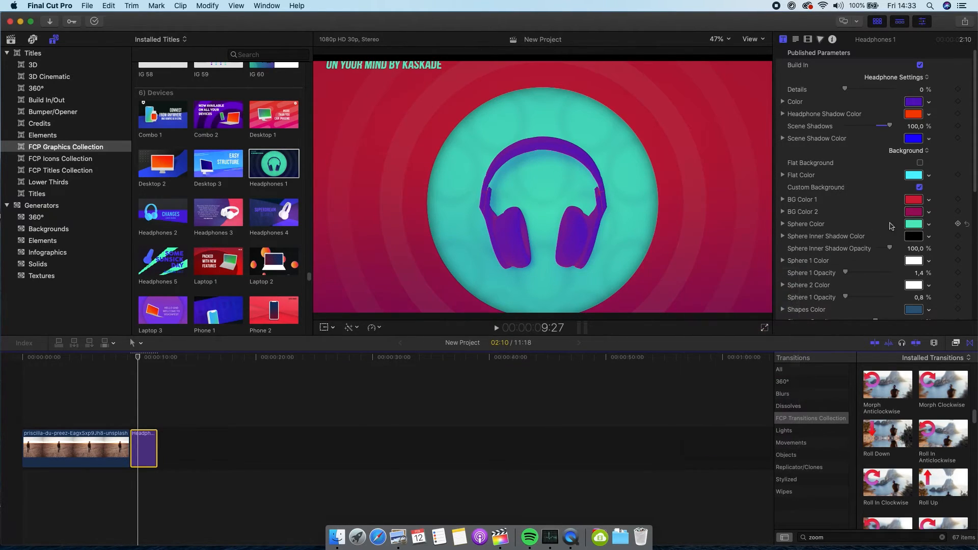
# Step: Change the Sphere Color behind the headphones to purple with red 169, green 0 and blue 191
pyautogui.click(920, 225)
pyautogui.click(741, 327)
pyautogui.click(694, 350)
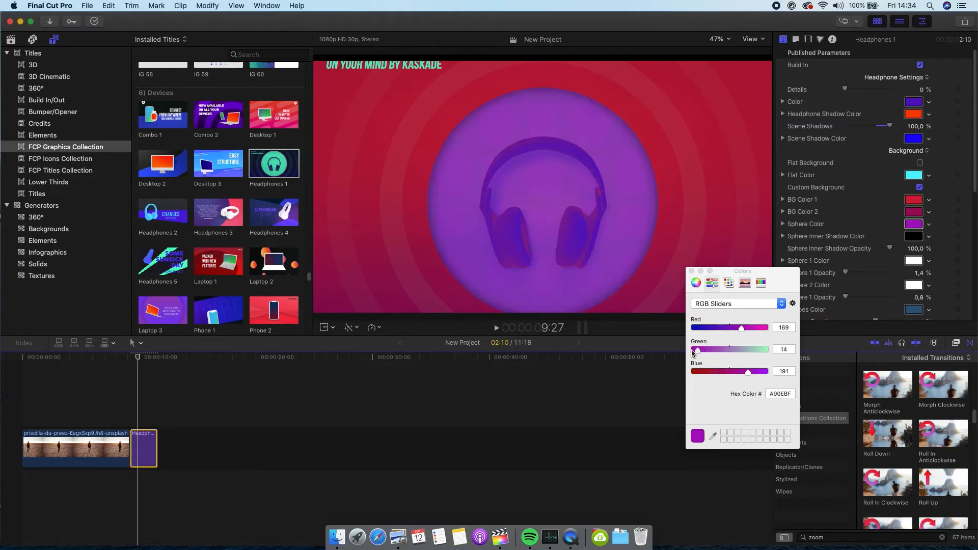
pyautogui.click(691, 271)
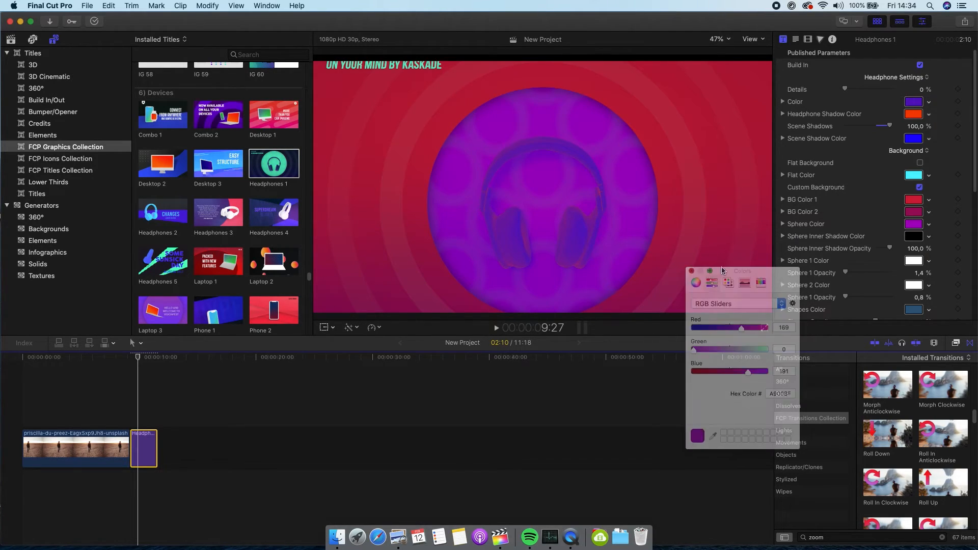
# Step: Try red and white for the Sphere Inner Shadow Color, and settle on green 2F8907
pyautogui.click(914, 236)
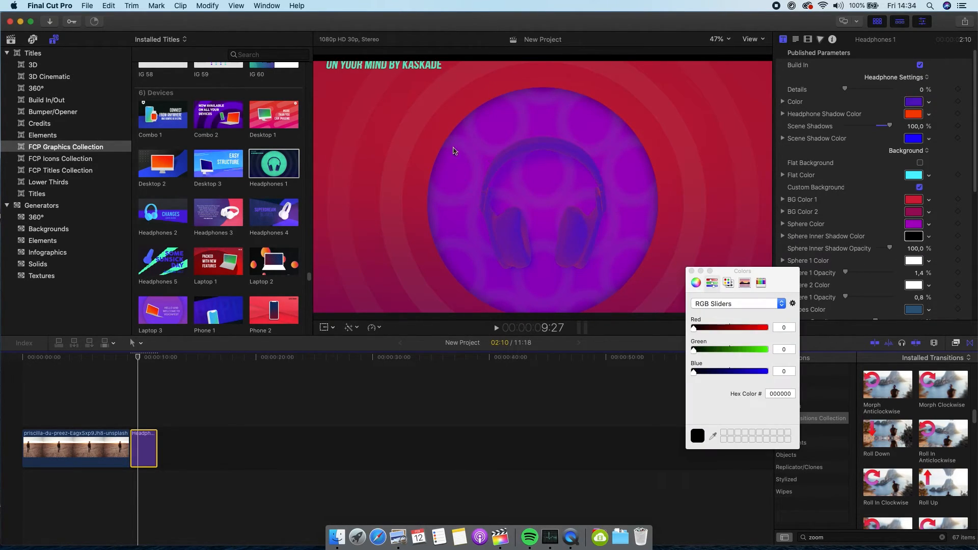
pyautogui.click(766, 329)
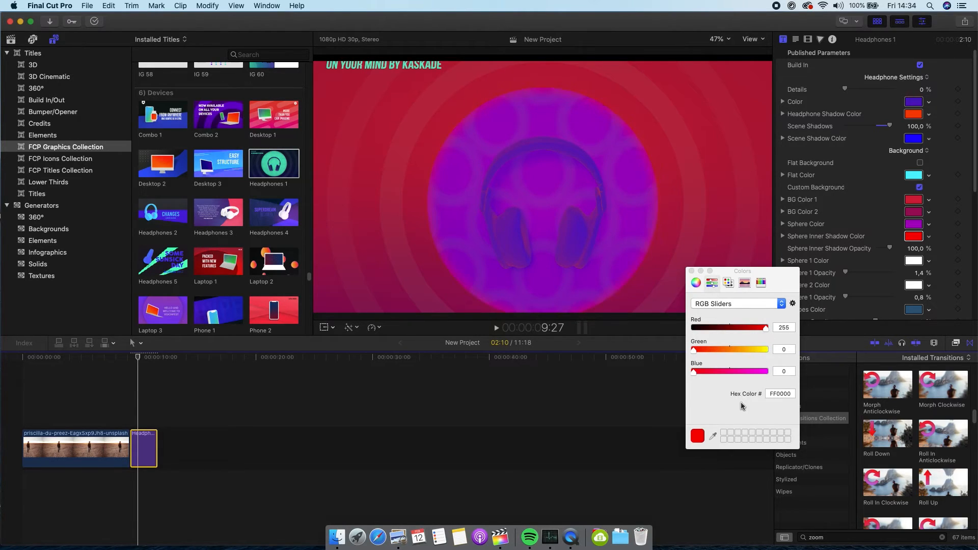
pyautogui.click(766, 371)
pyautogui.click(766, 349)
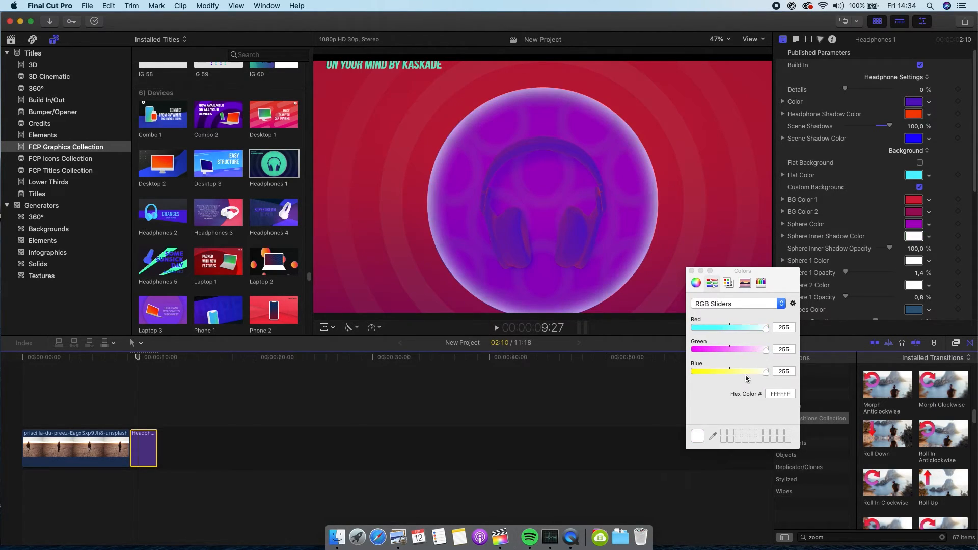
pyautogui.moveTo(746, 372); pyautogui.dragTo(696, 373)
pyautogui.click(732, 350)
pyautogui.moveTo(712, 330); pyautogui.dragTo(706, 330)
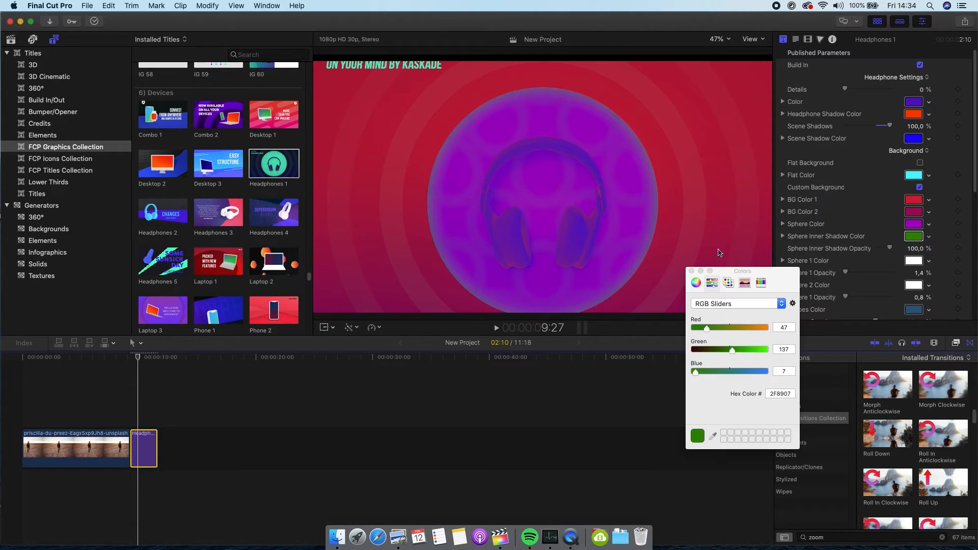
pyautogui.click(691, 272)
# Step: Set the Shapes Blur of the Headphones 1 background to 100
pyautogui.scroll(-2, 927, 225)
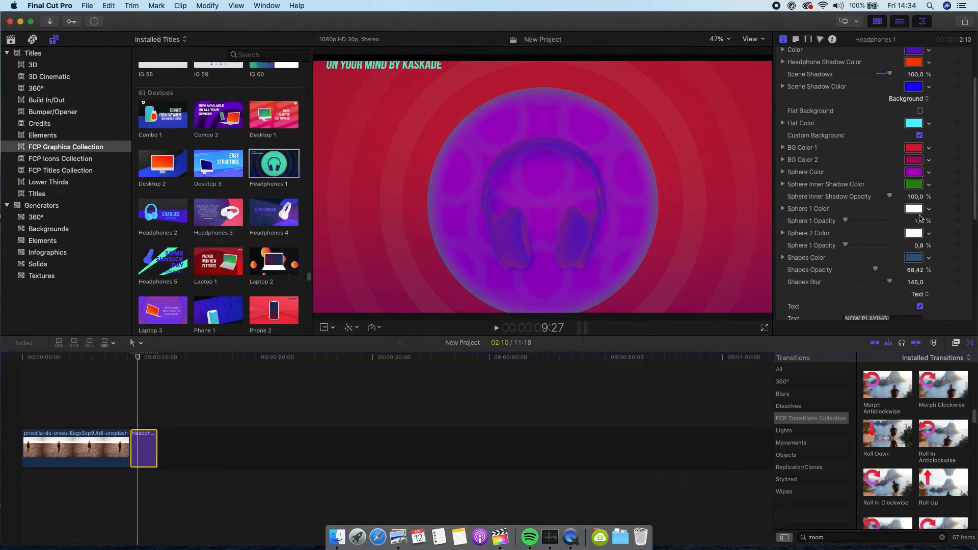
pyautogui.scroll(-2, 934, 209)
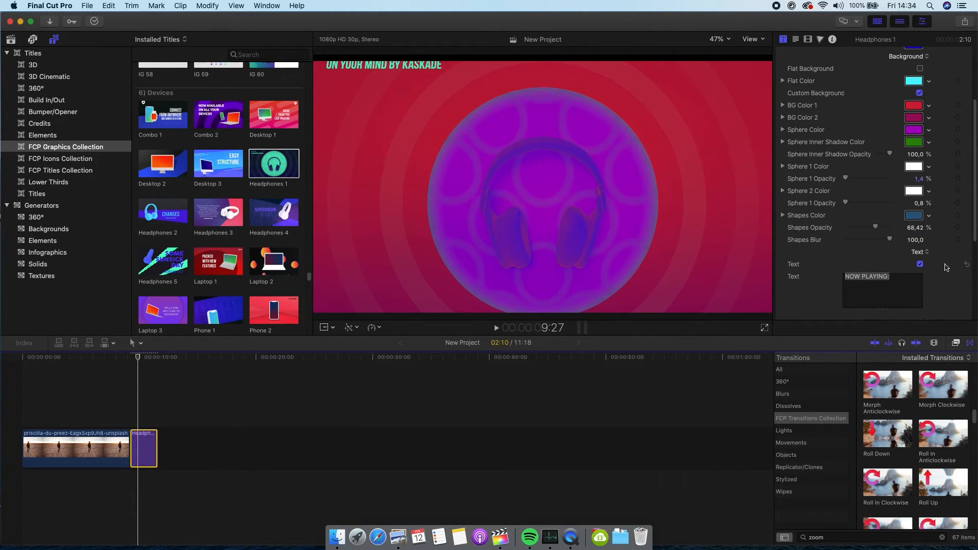
# Step: Delete the photo clip and the Headphones 1 title to empty the timeline
pyautogui.moveTo(215, 494); pyautogui.dragTo(40, 408)
pyautogui.press('Home')
pyautogui.press('Delete')
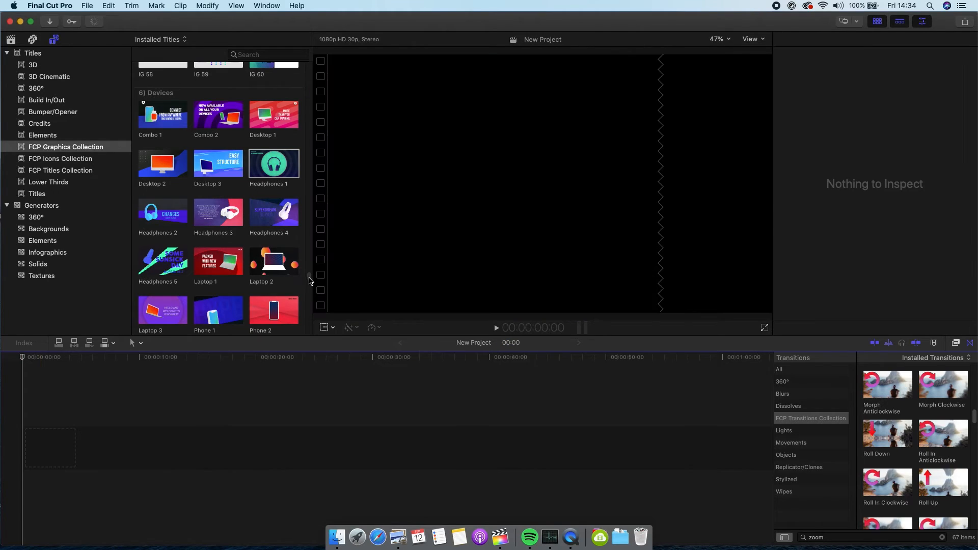
# Step: Add the Watch 2 title at the start of the empty timeline and preview its animation
pyautogui.moveTo(309, 277); pyautogui.dragTo(310, 302)
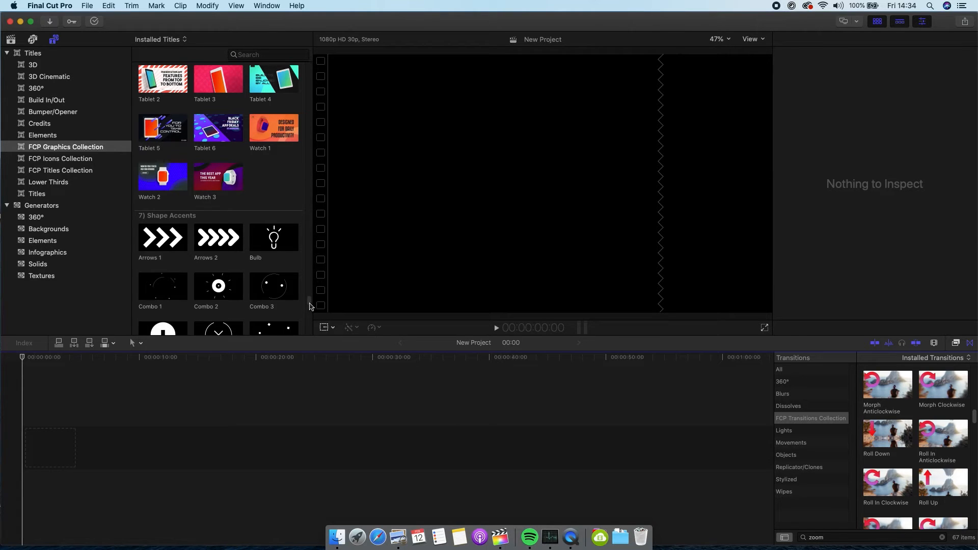
pyautogui.moveTo(150, 192); pyautogui.dragTo(19, 445)
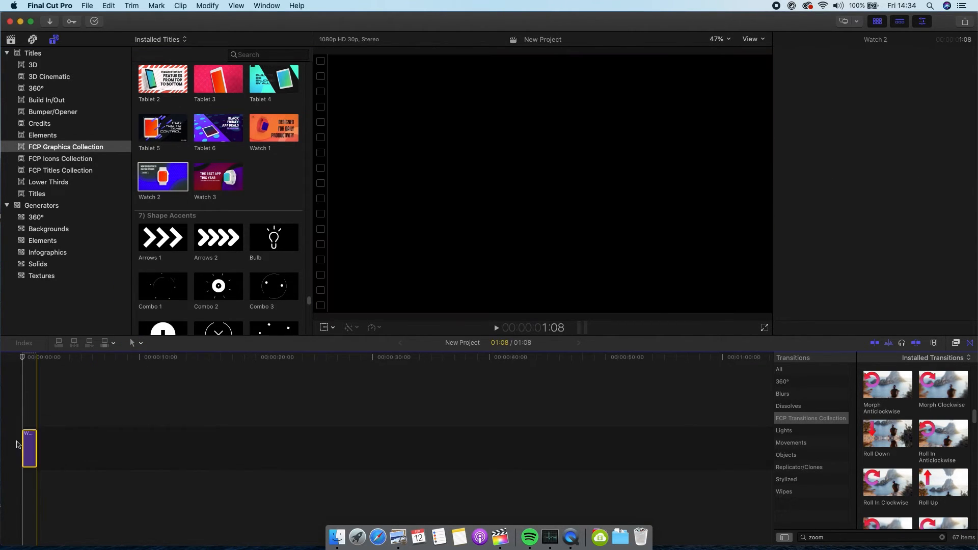
pyautogui.press('space')
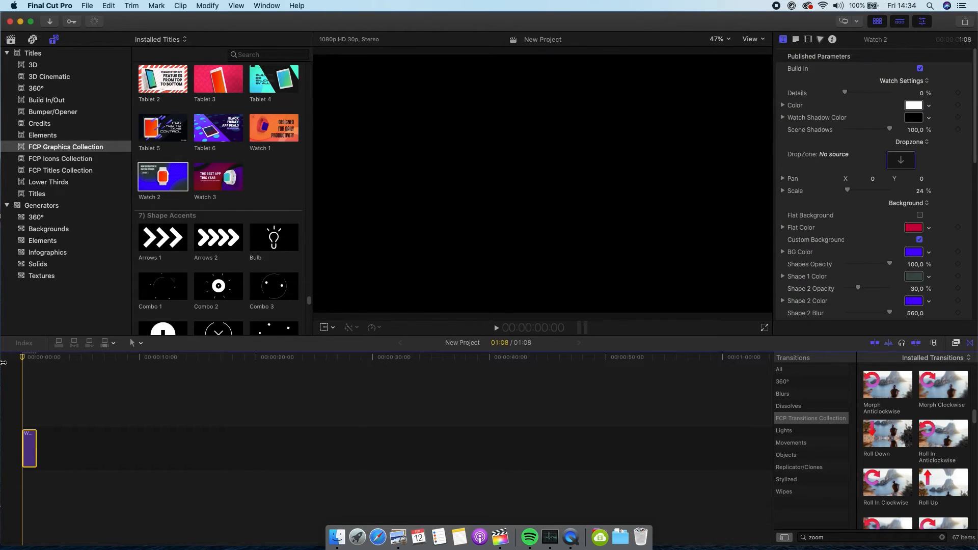
pyautogui.press('space')
pyautogui.press('super+equal')
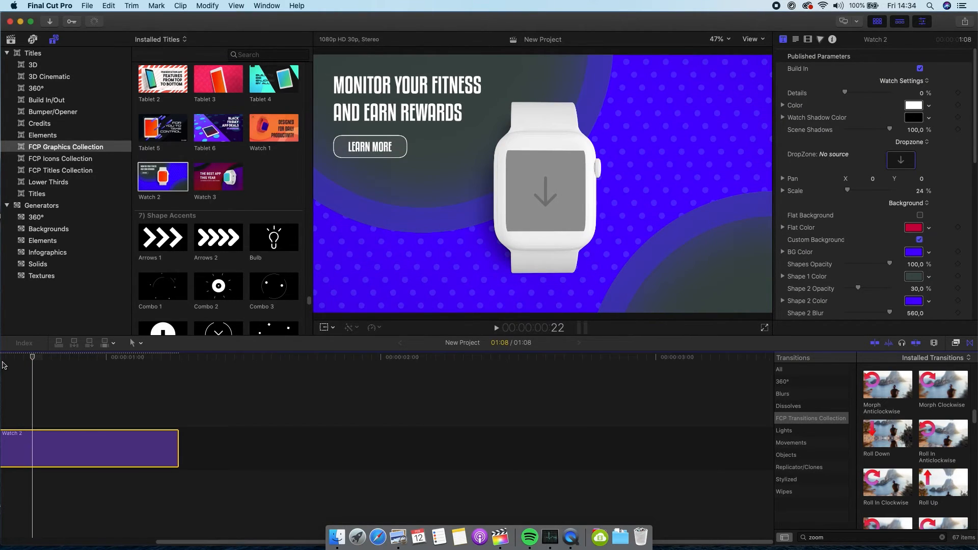
# Step: Fill the Watch 2 title's DropZone with the blue photo of the DJ
pyautogui.click(901, 160)
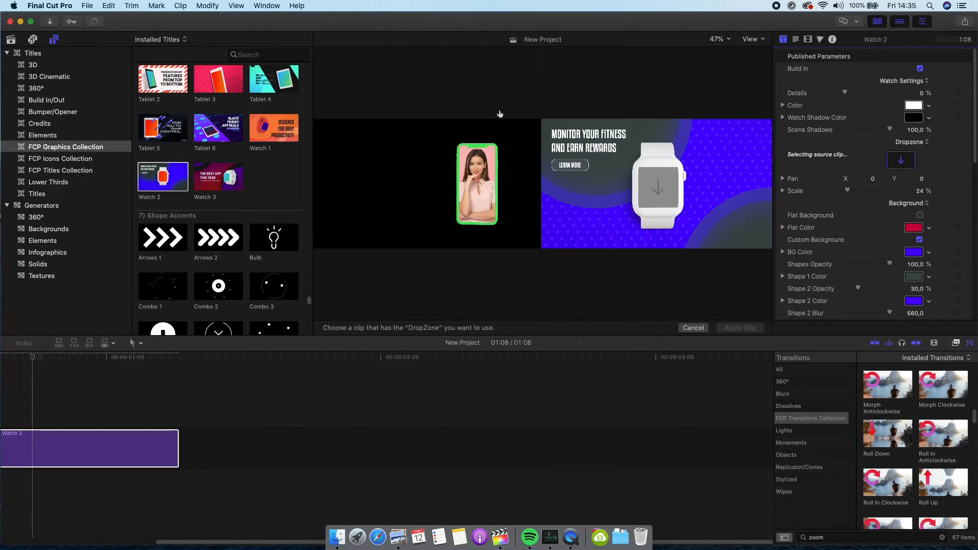
pyautogui.click(11, 39)
pyautogui.click(166, 145)
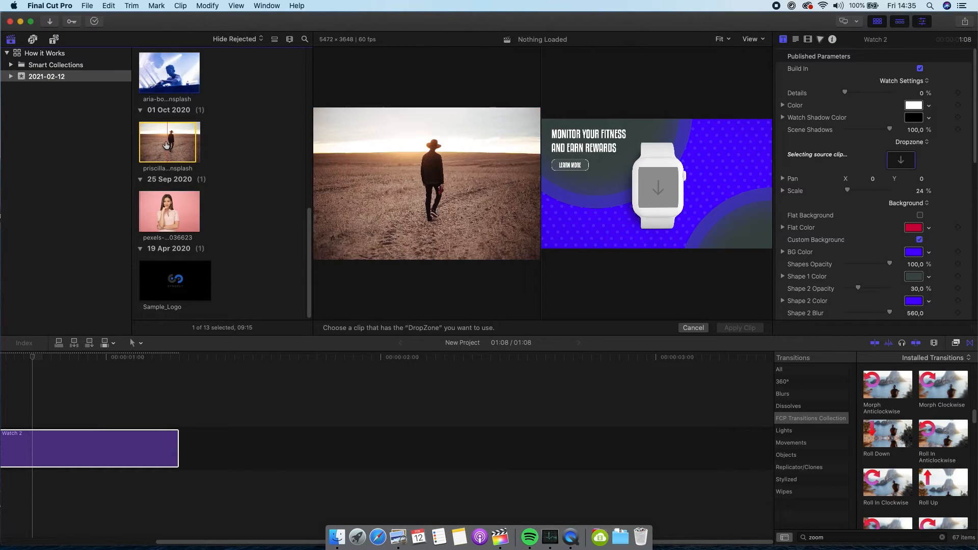
pyautogui.click(171, 91)
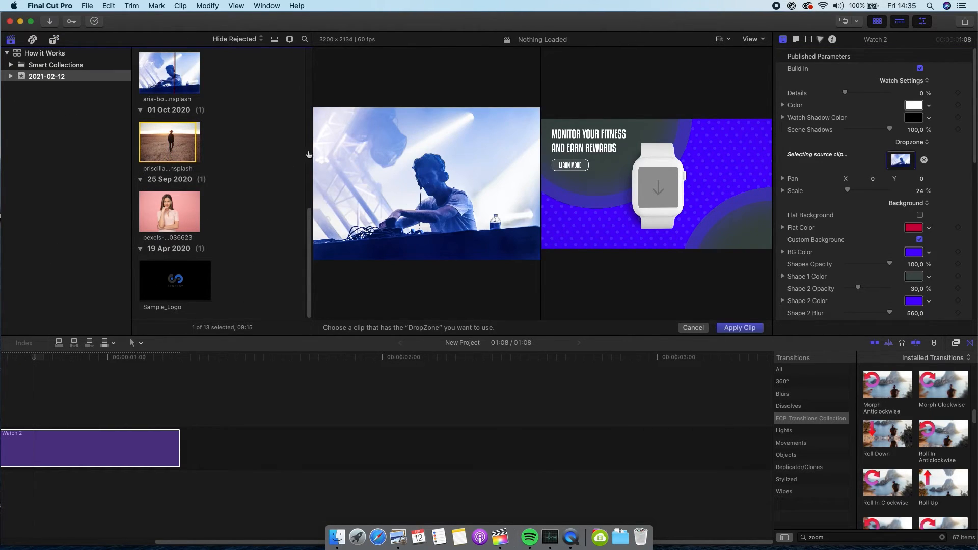
pyautogui.click(739, 327)
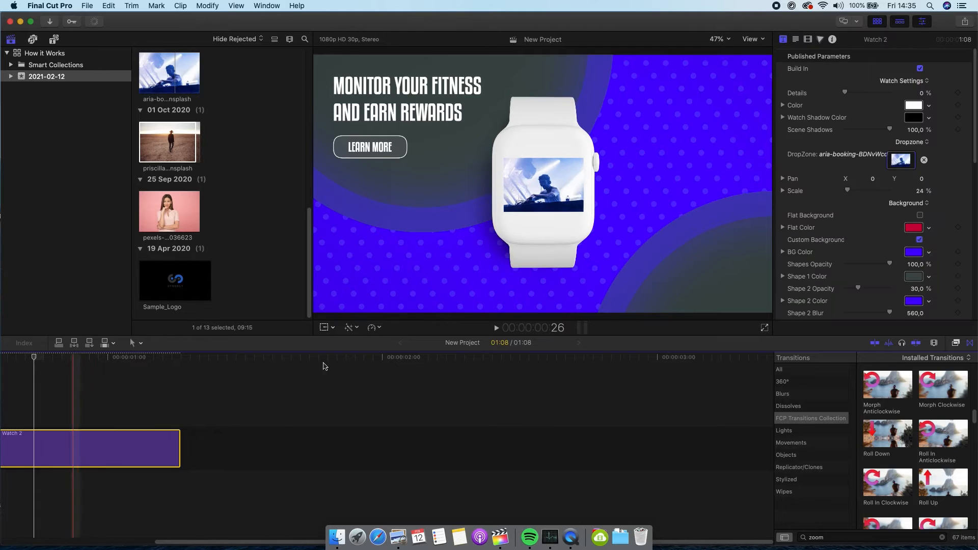
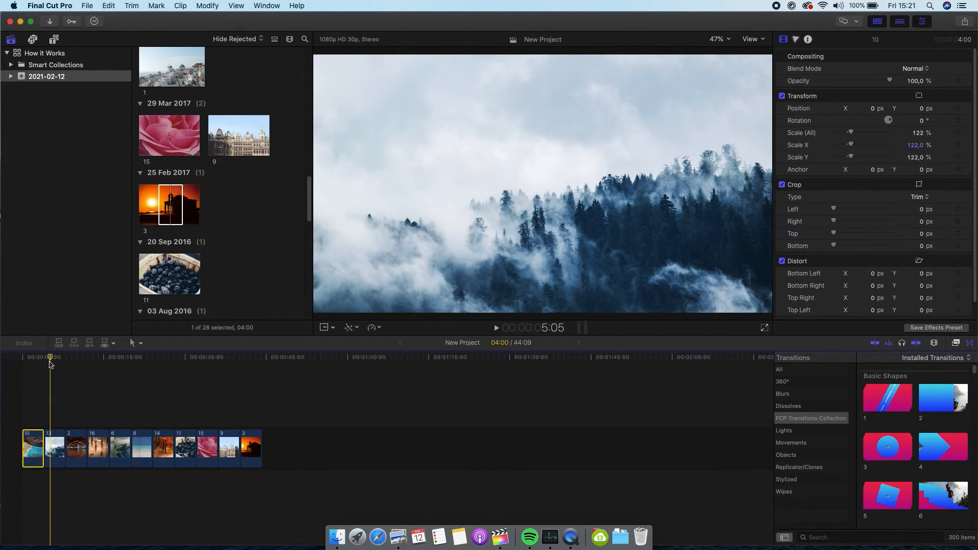
# Step: Add transition 25 from the Basic Shapes of the FCP Transitions Collection between clips 10 and 13
pyautogui.press('super+equal')
pyautogui.press('Home')
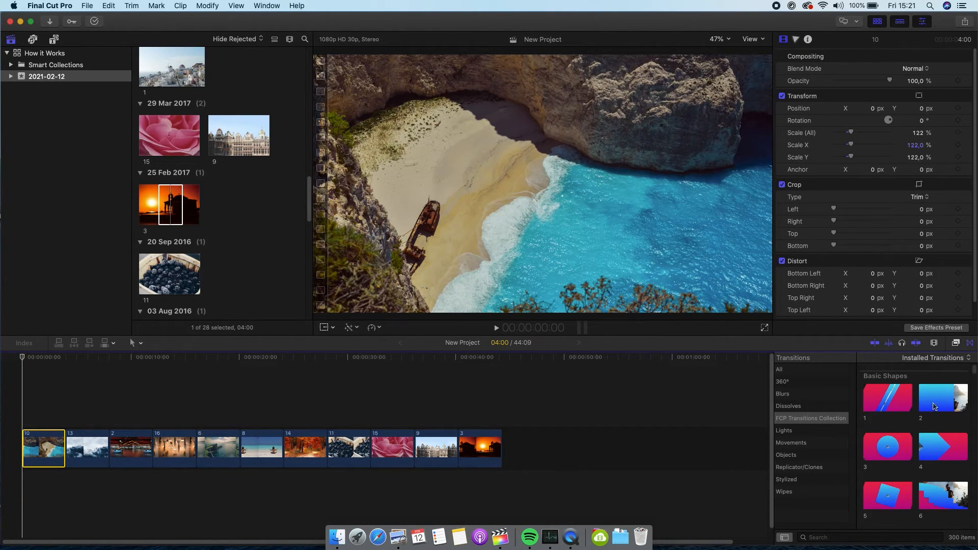
pyautogui.click(826, 425)
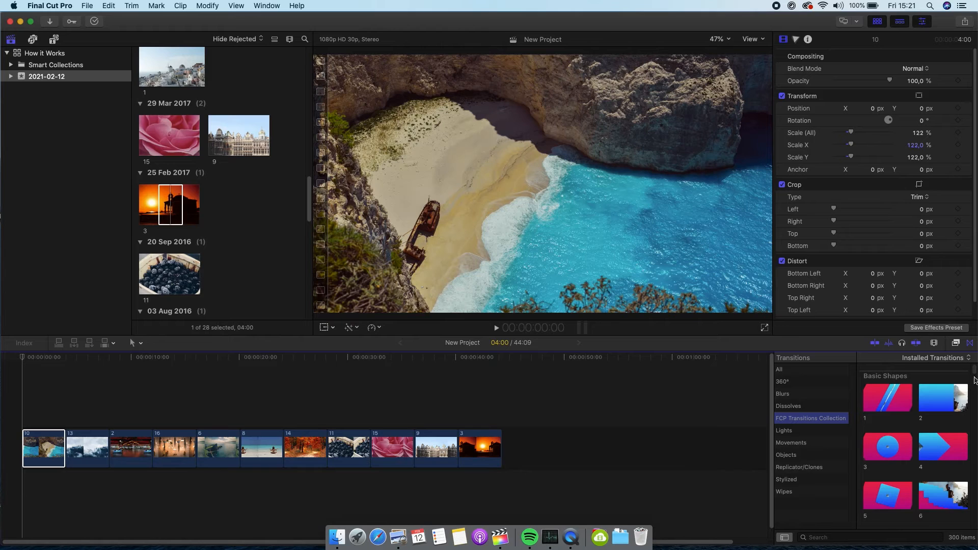
pyautogui.scroll(-10, 956, 407)
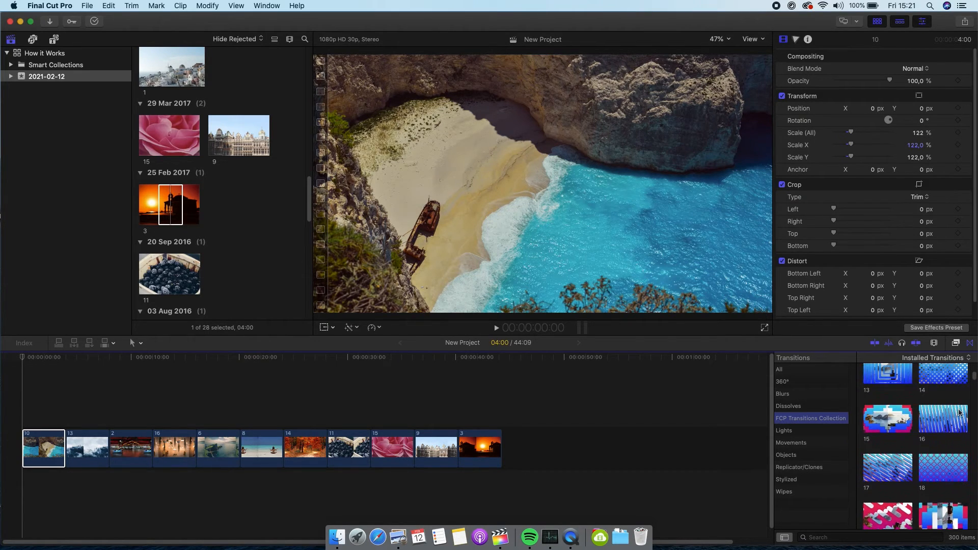
pyautogui.scroll(-5, 963, 414)
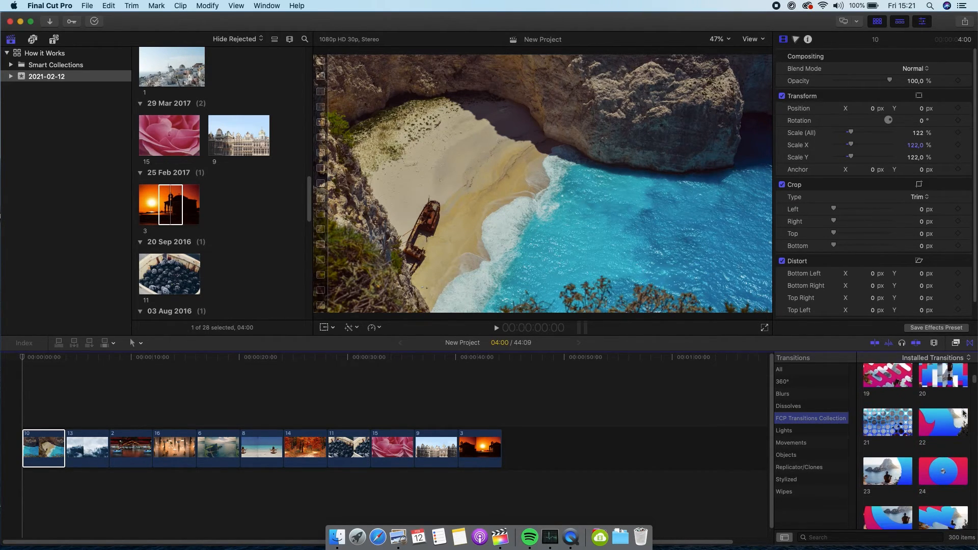
pyautogui.scroll(-2, 963, 413)
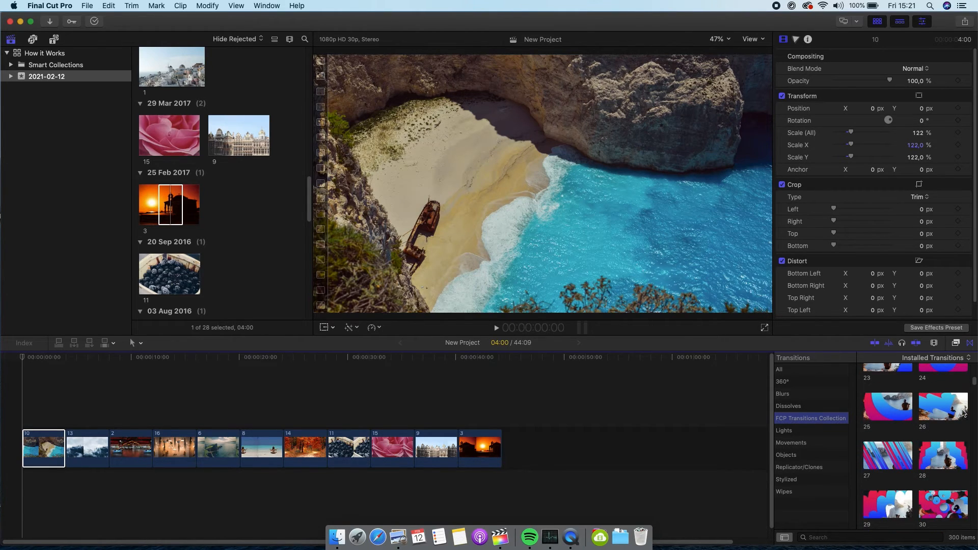
pyautogui.scroll(-1, 963, 414)
pyautogui.moveTo(888, 393); pyautogui.dragTo(65, 453)
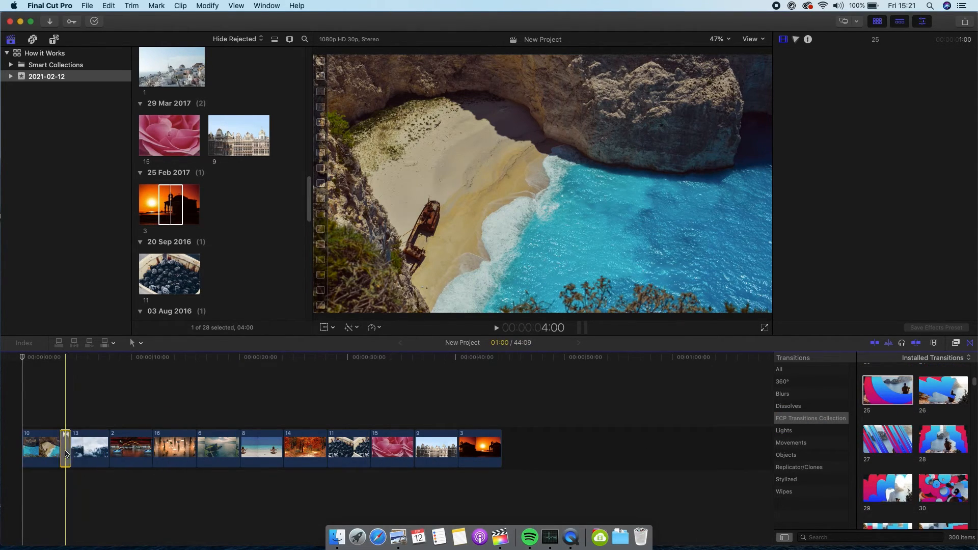
# Step: Play transition 25 between clips 10 and 13 and park the playhead at its midpoint, 4:00
pyautogui.click(61, 358)
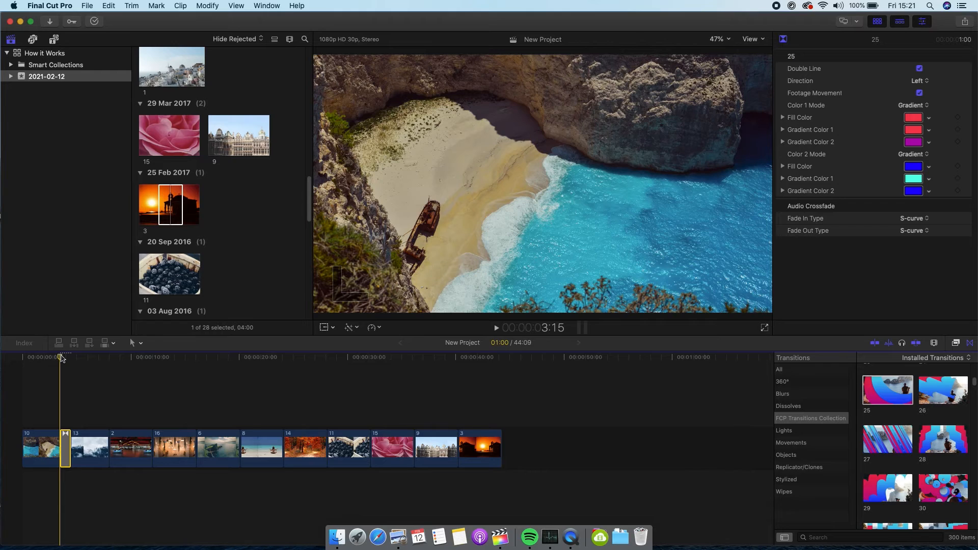
pyautogui.press('super+equal')
pyautogui.press('space')
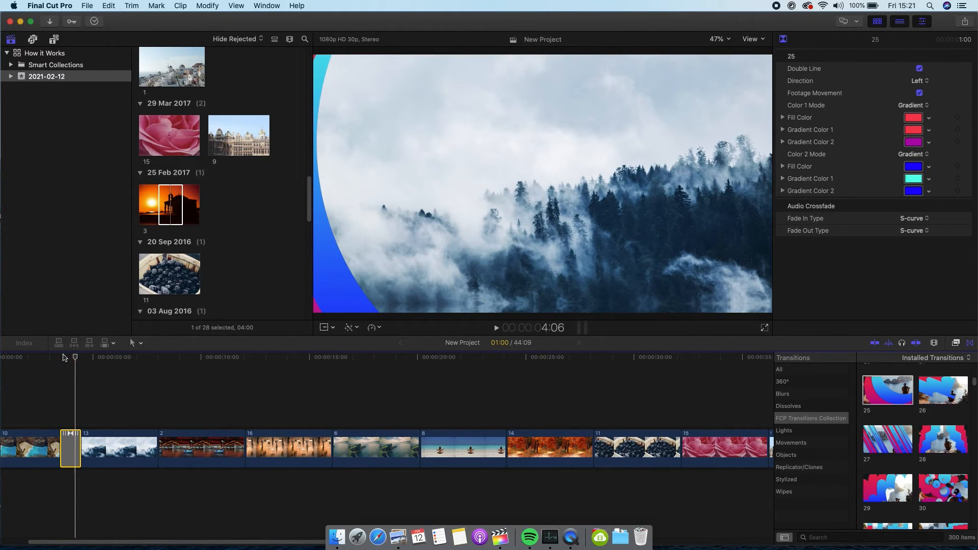
pyautogui.press('j')
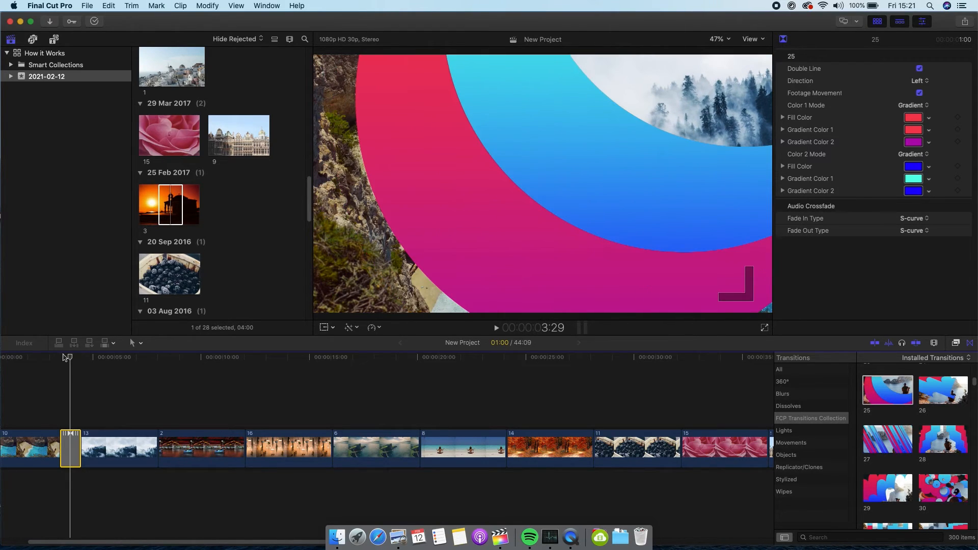
pyautogui.press('Left')
pyautogui.press('Left')
pyautogui.press('Right')
pyautogui.press('Right')
pyautogui.press('Right')
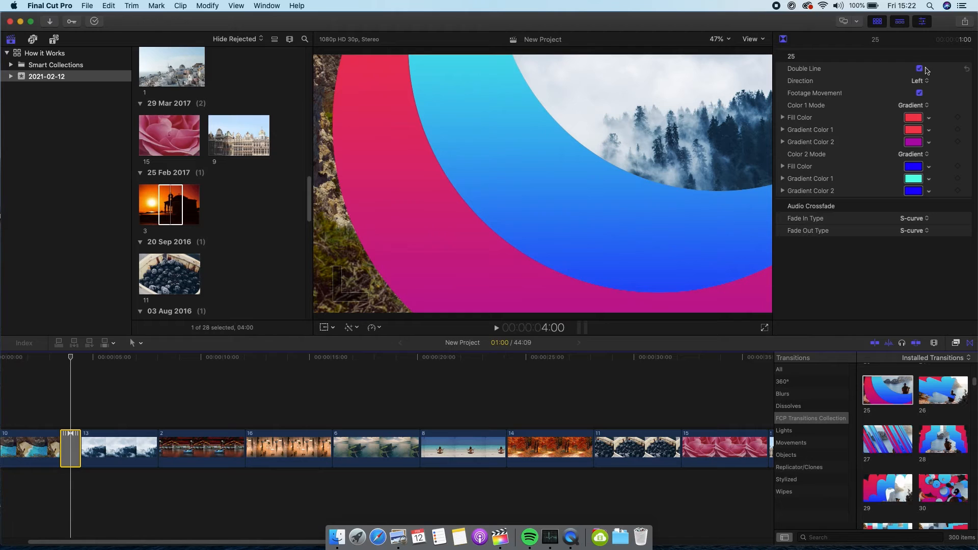
pyautogui.click(926, 100)
pyautogui.click(922, 97)
pyautogui.click(917, 105)
pyautogui.click(915, 115)
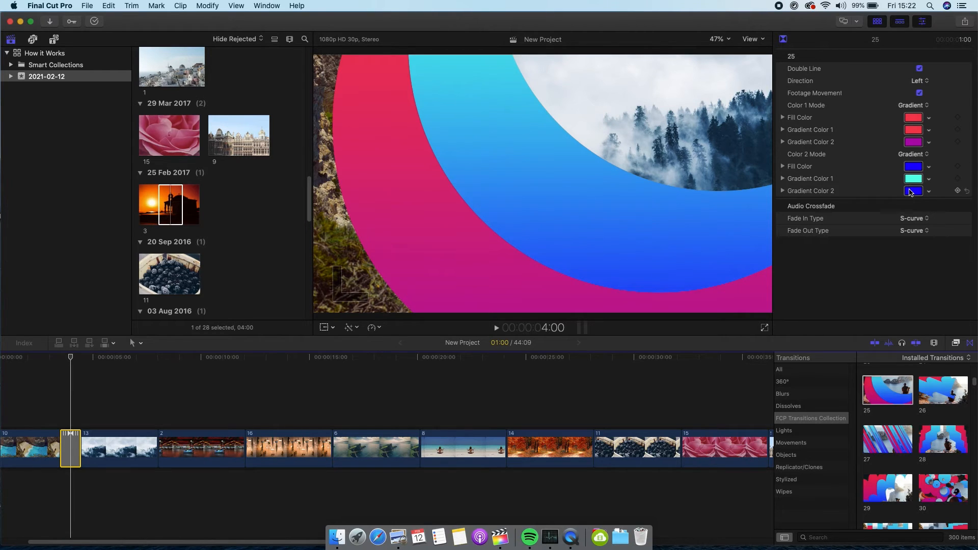
# Step: Change Gradient Color 1 of the transition's second color to bright green
pyautogui.click(915, 183)
pyautogui.click(719, 349)
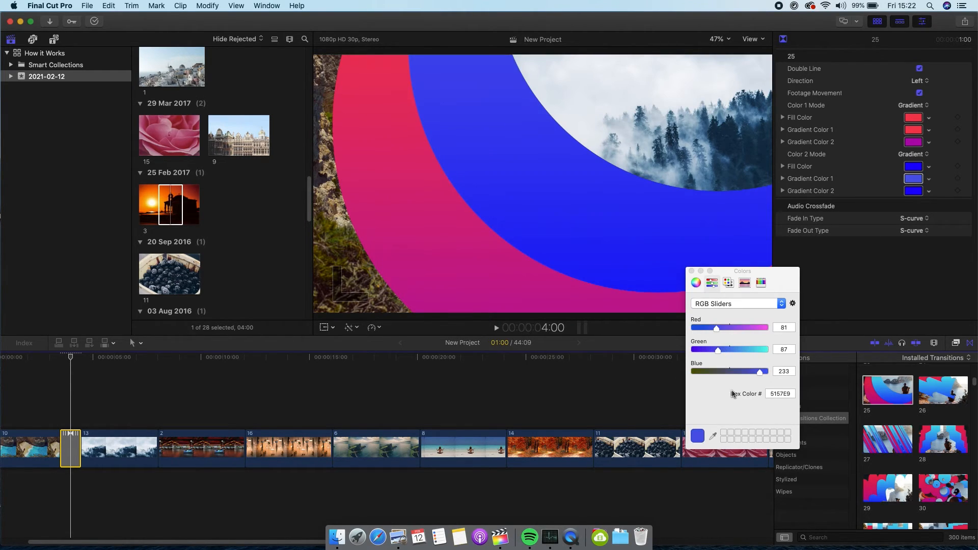
pyautogui.click(769, 351)
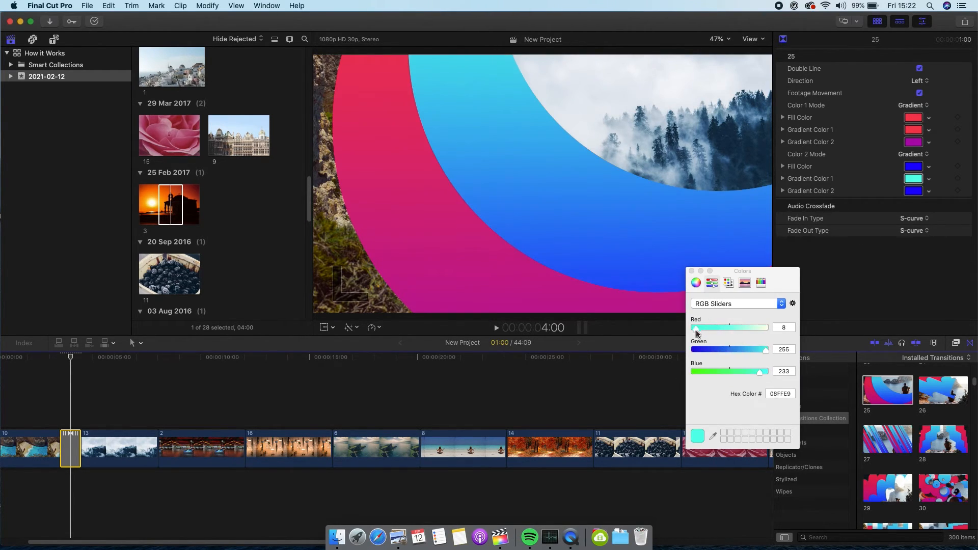
pyautogui.click(696, 373)
pyautogui.click(691, 271)
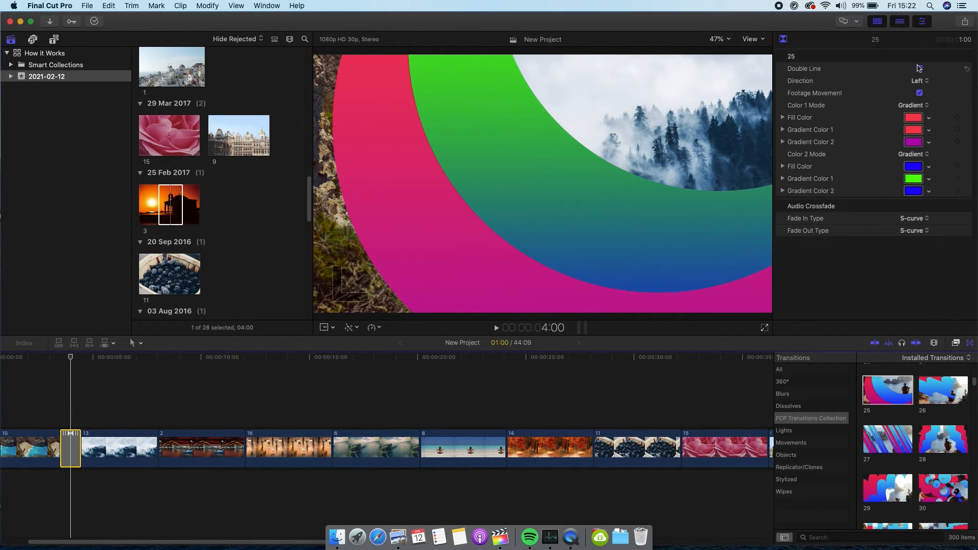
# Step: Try transition 25 without Double Line, restore the option, and set the Direction to Right
pyautogui.click(920, 69)
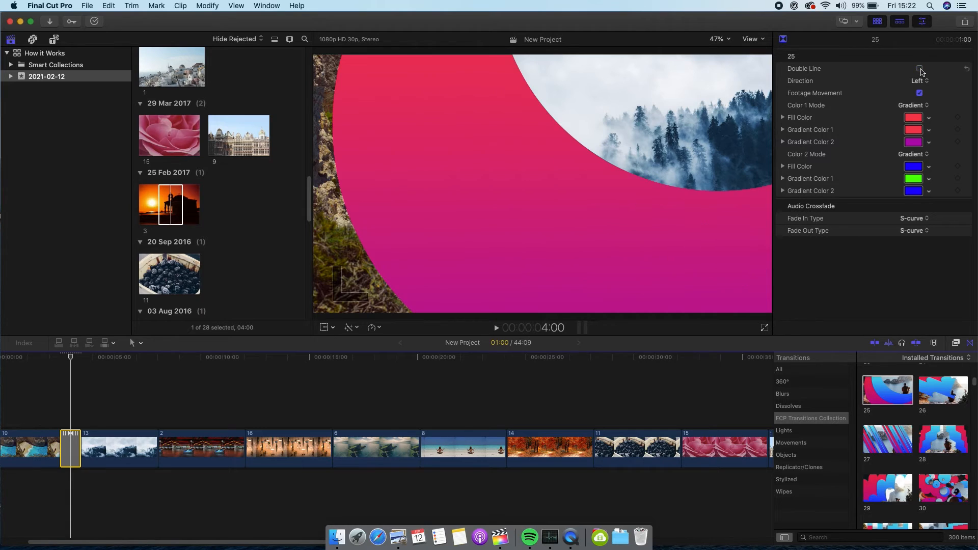
pyautogui.click(920, 69)
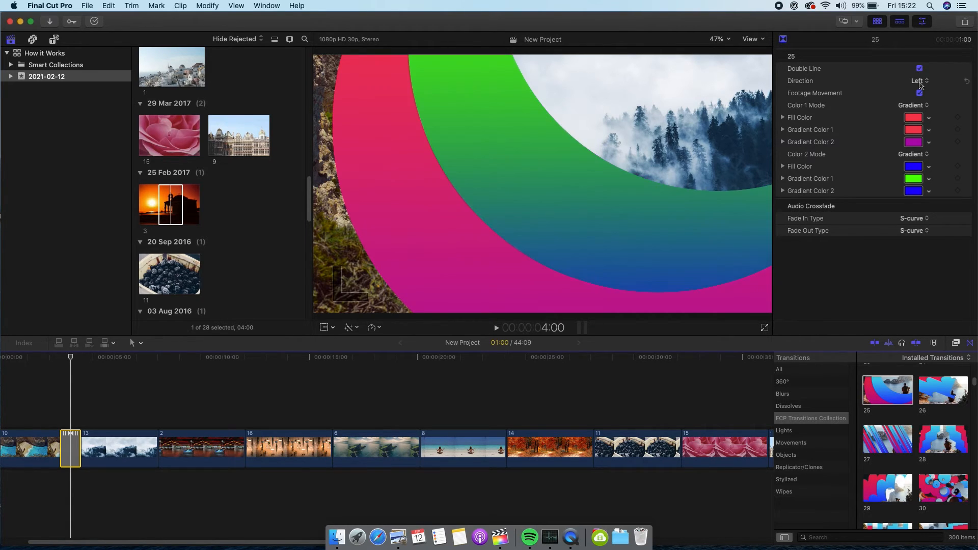
pyautogui.click(921, 81)
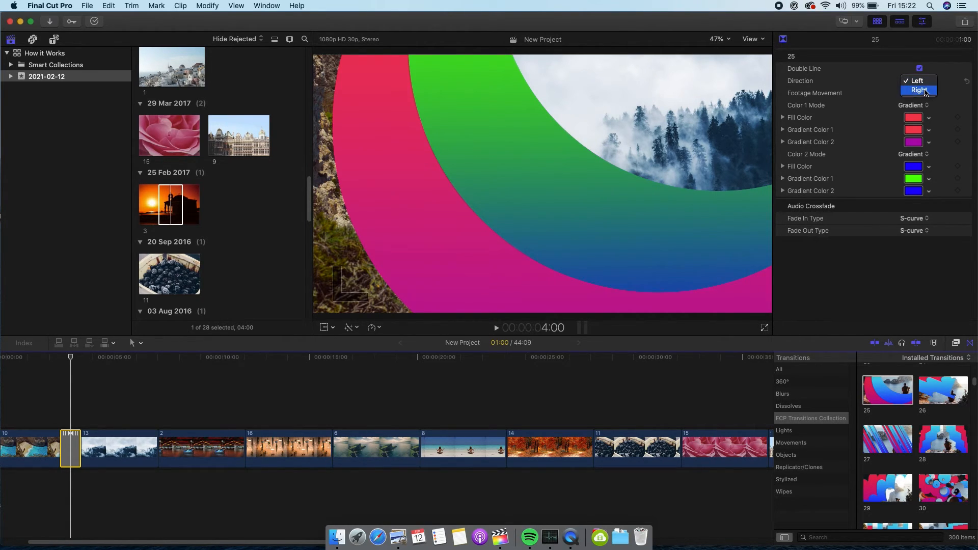
pyautogui.click(920, 90)
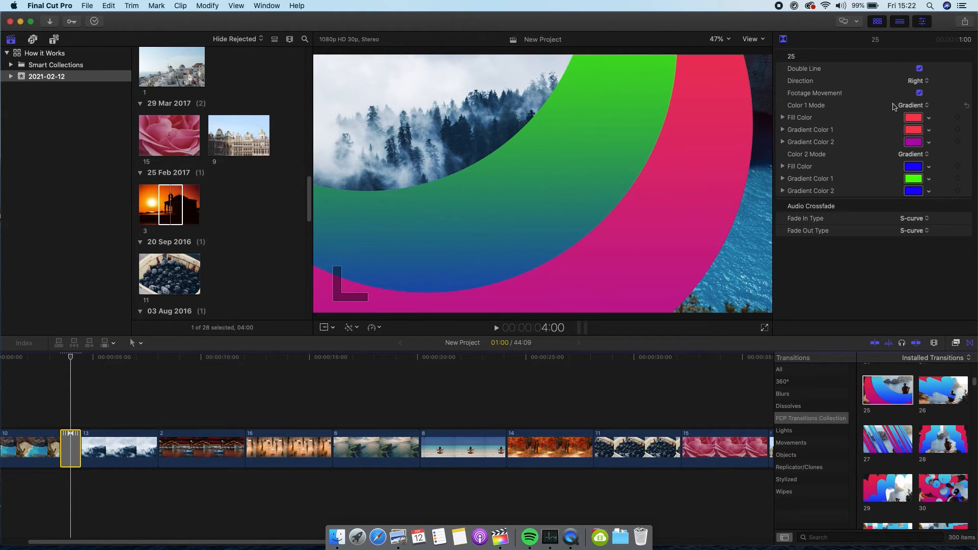
# Step: Play transition 25 from its start to check the reversed direction
pyautogui.click(60, 357)
pyautogui.press('space')
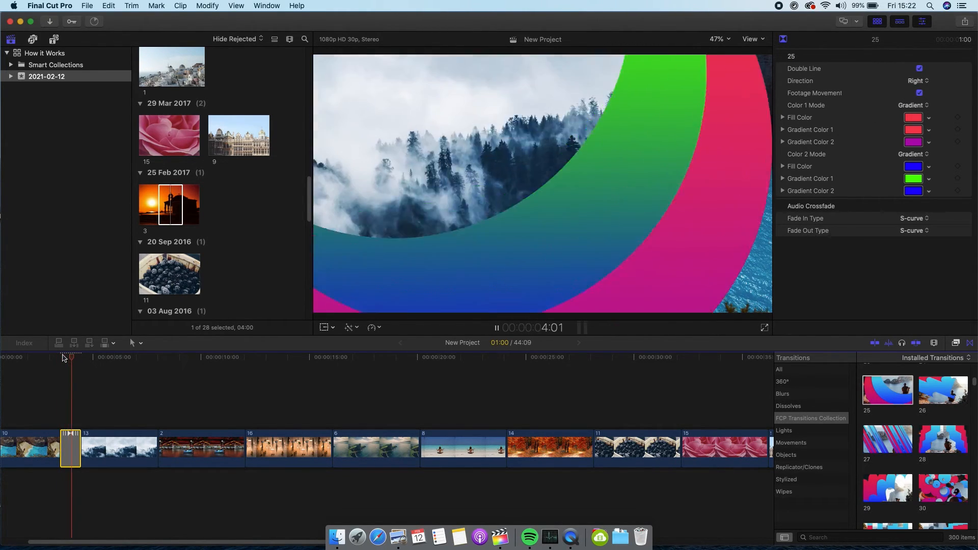
pyautogui.click(63, 357)
pyautogui.press('space')
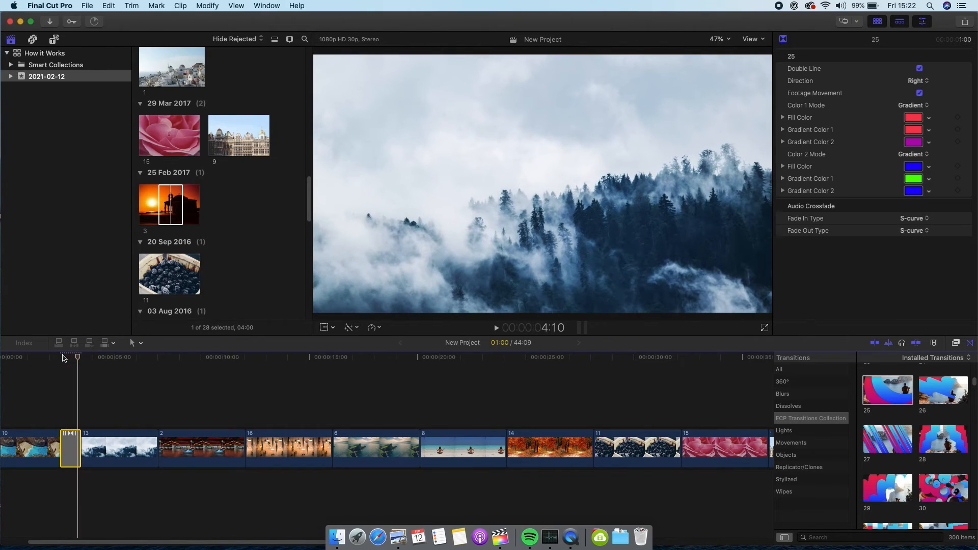
# Step: Turn off Footage Movement for transition 25 and replay it to check the effect
pyautogui.click(920, 93)
pyautogui.click(61, 357)
pyautogui.press('space')
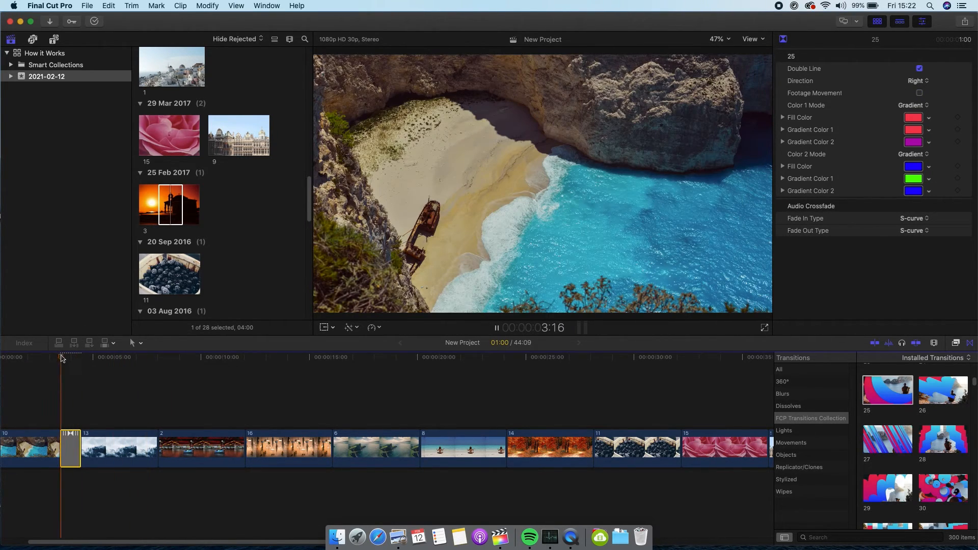
pyautogui.click(61, 357)
pyautogui.press('space')
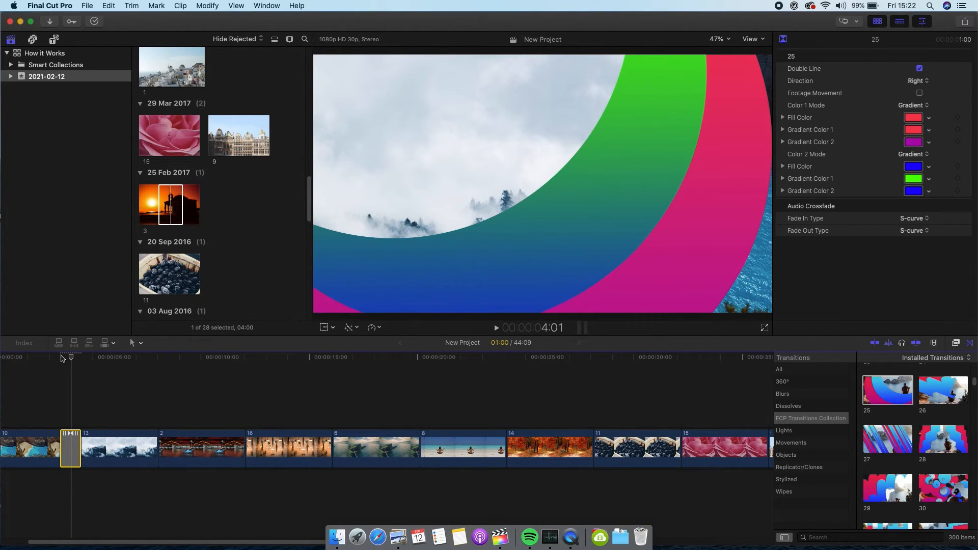
pyautogui.press('super+=')
pyautogui.press('super+=')
pyautogui.click(26, 358)
pyautogui.press('space')
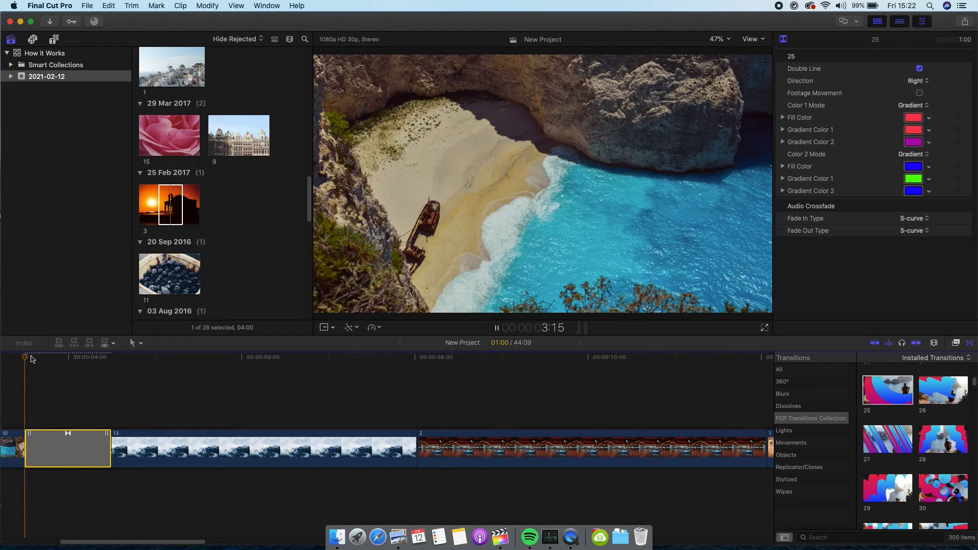
# Step: Lengthen transition 25 to a duration of about 2:02 and preview the slower animation
pyautogui.moveTo(30, 359); pyautogui.dragTo(260, 364)
pyautogui.click(309, 358)
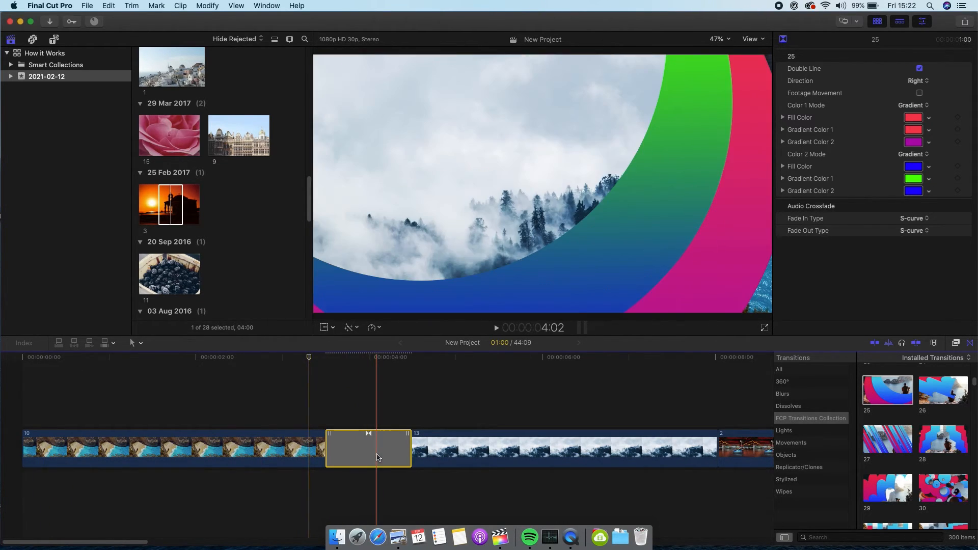
pyautogui.moveTo(410, 441); pyautogui.dragTo(459, 441)
pyautogui.click(286, 369)
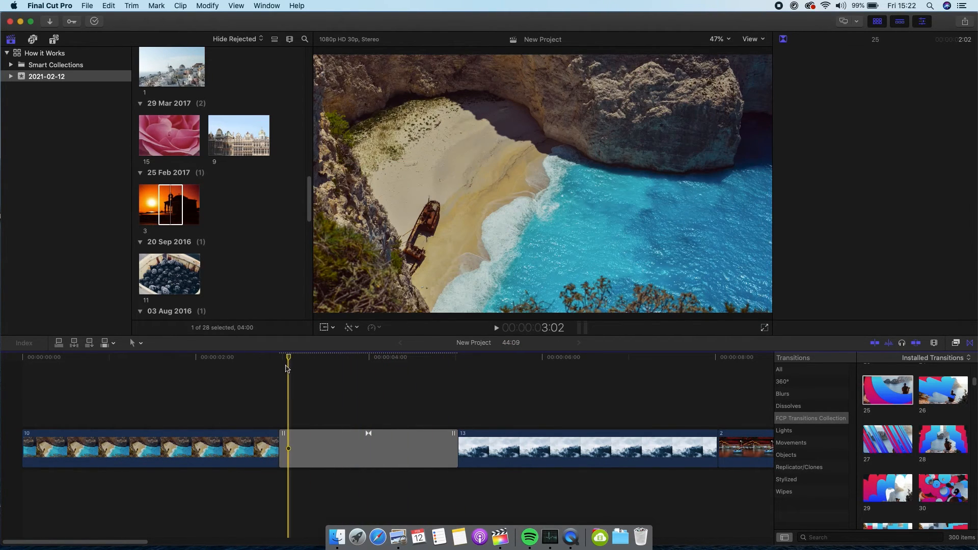
pyautogui.press('space')
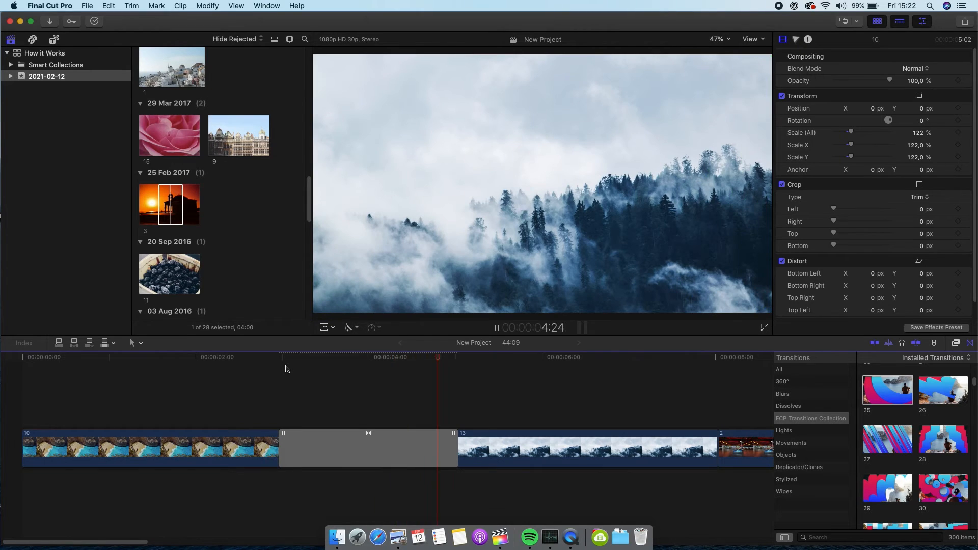
pyautogui.click(286, 369)
pyautogui.press('space')
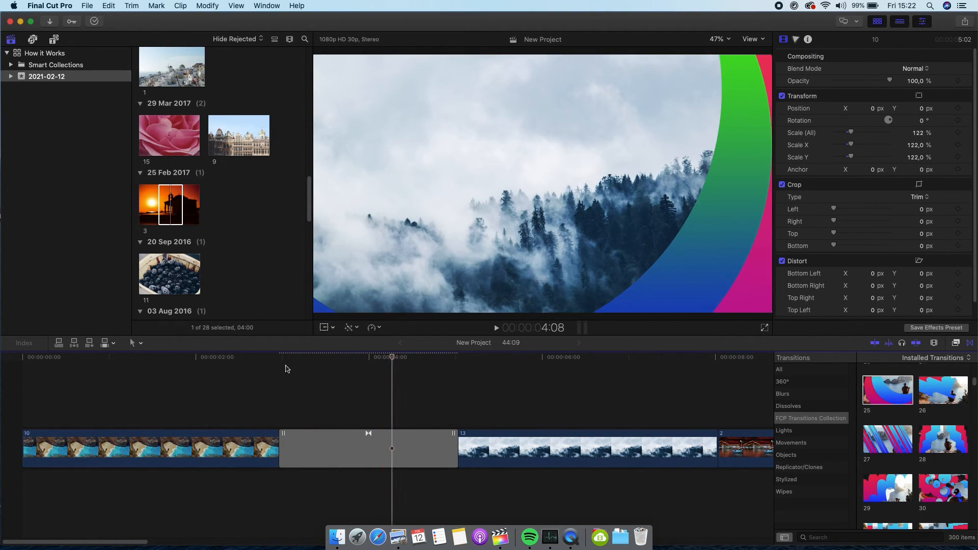
# Step: Add the Delay Left transition between clips 13 and 2 and move the playhead onto it to preview the effect
pyautogui.press('super+minus')
pyautogui.press('super+minus')
pyautogui.scroll(-3, 935, 447)
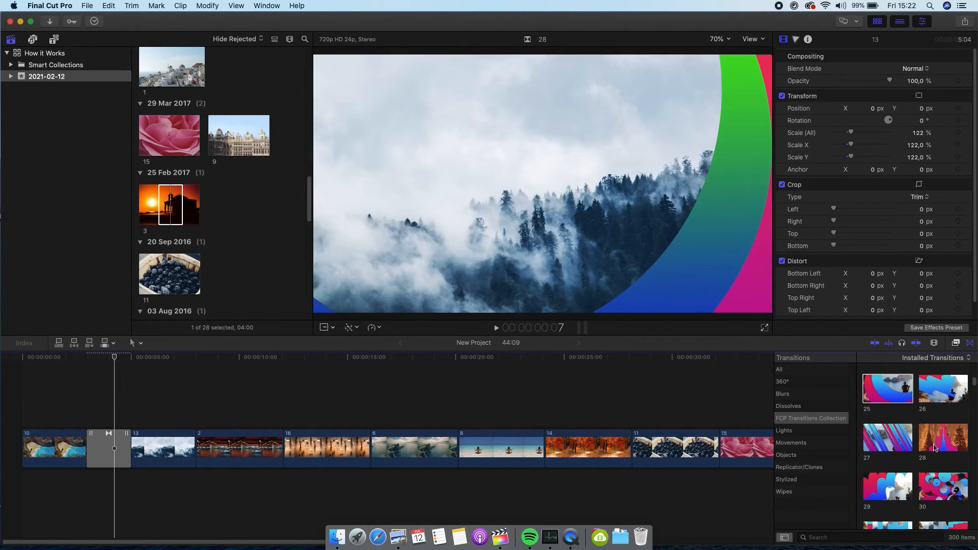
pyautogui.scroll(-10, 935, 448)
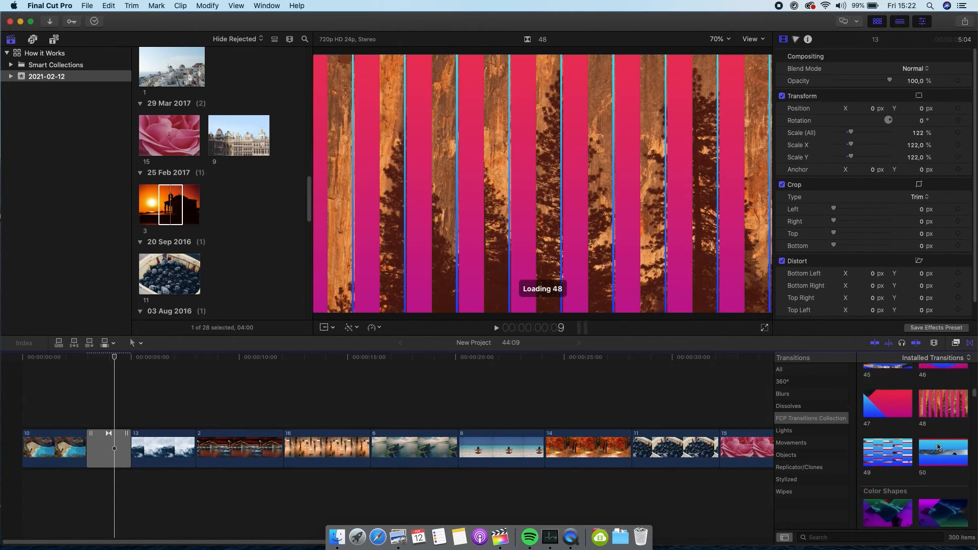
pyautogui.scroll(-5, 939, 447)
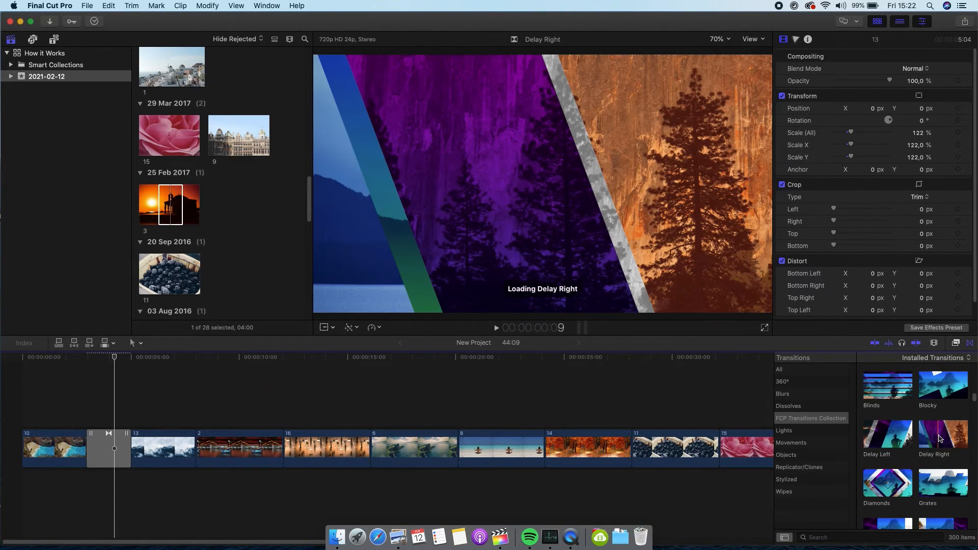
pyautogui.scroll(-1, 936, 441)
pyautogui.click(888, 422)
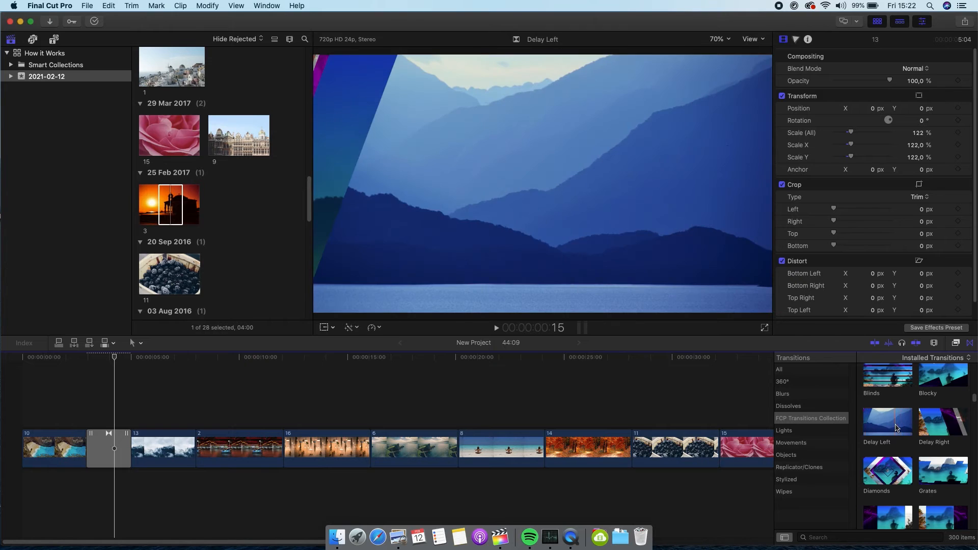
pyautogui.moveTo(254, 500); pyautogui.dragTo(200, 448)
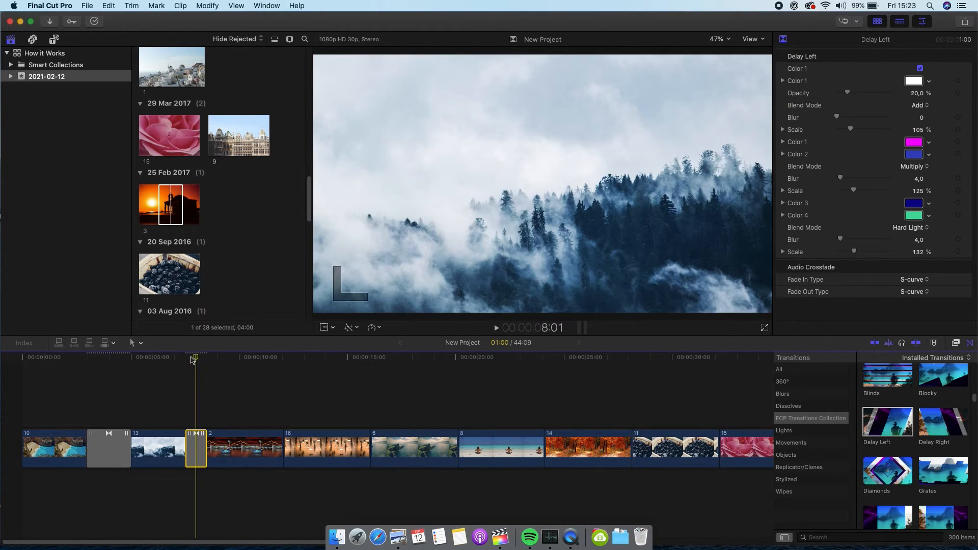
pyautogui.click(194, 359)
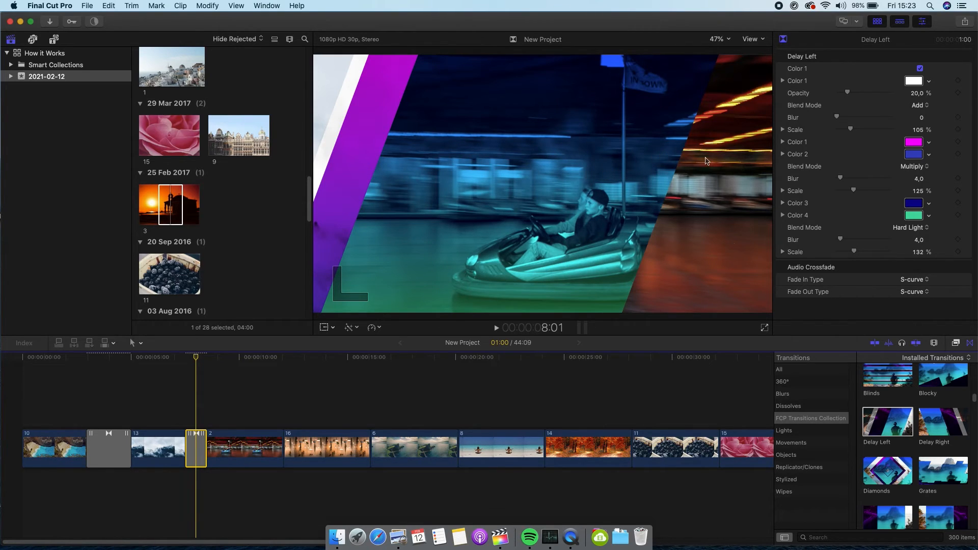
# Step: Try the Overlay and Color Burn blend modes on Delay Left's magenta-blue layer, and set its Blend Mode to Linear Light
pyautogui.click(926, 169)
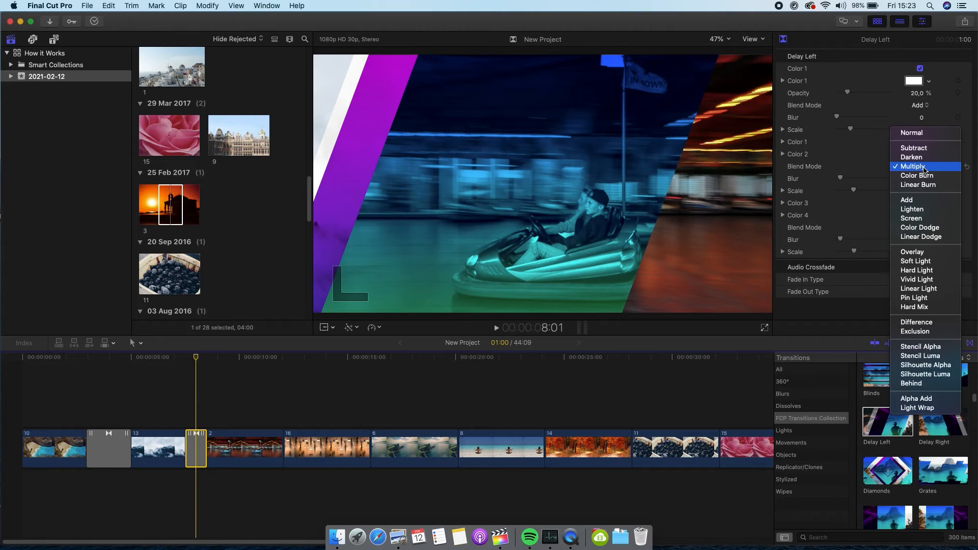
pyautogui.click(925, 256)
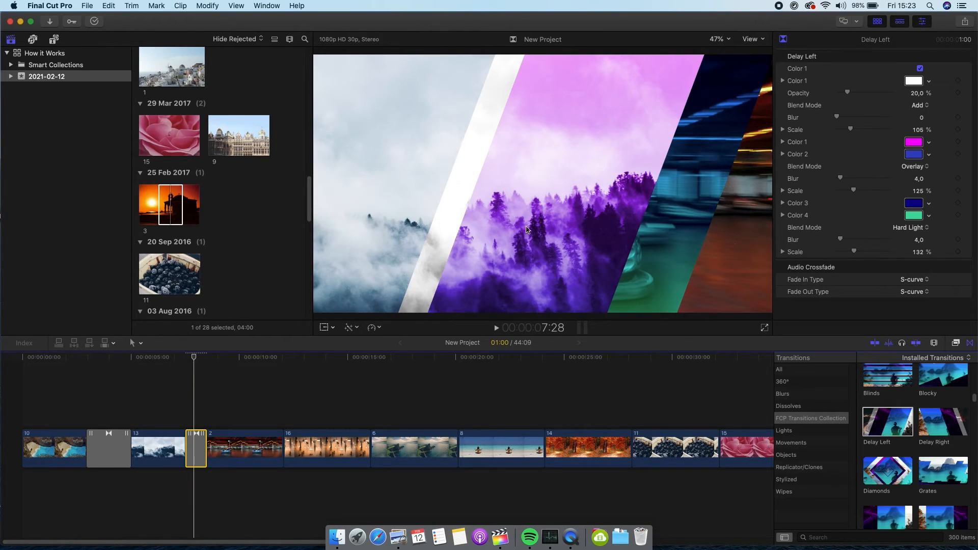
pyautogui.click(926, 169)
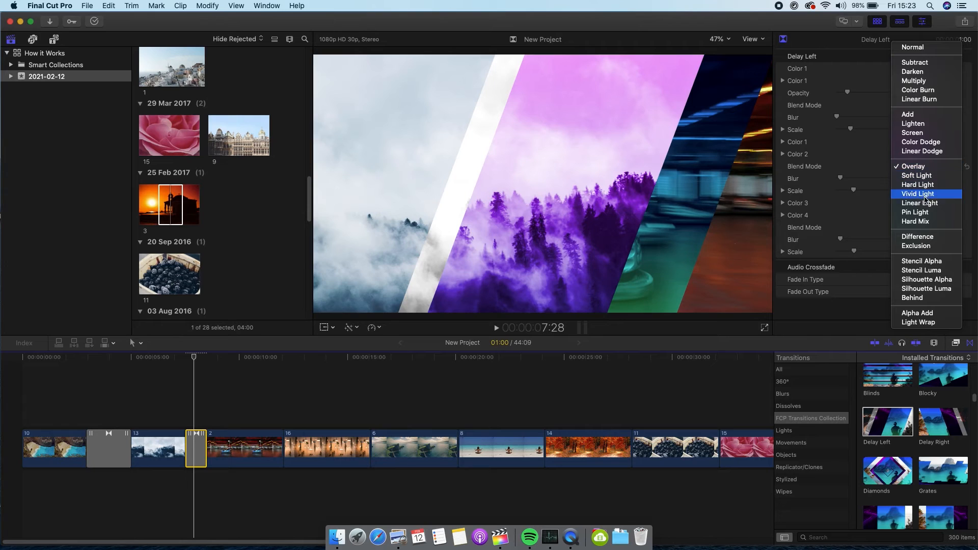
pyautogui.click(929, 91)
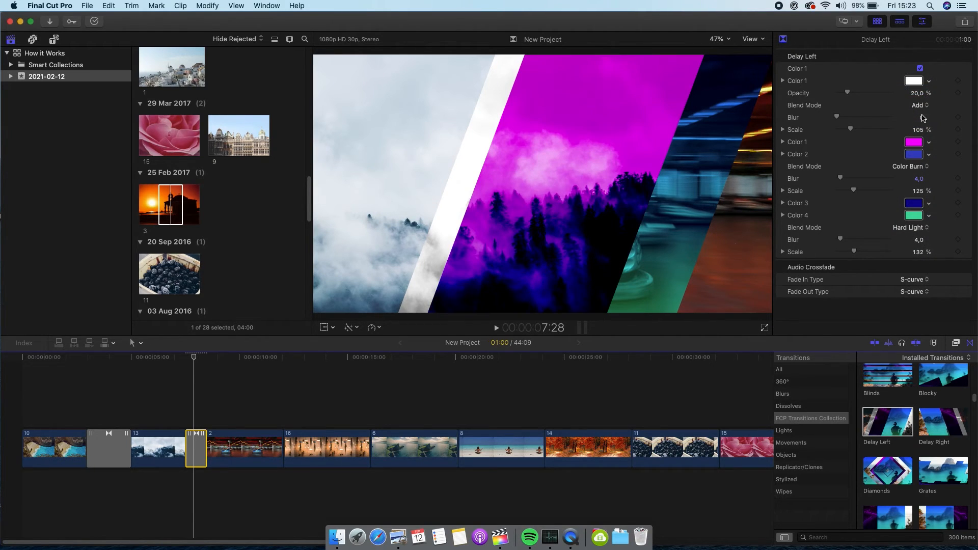
pyautogui.click(916, 169)
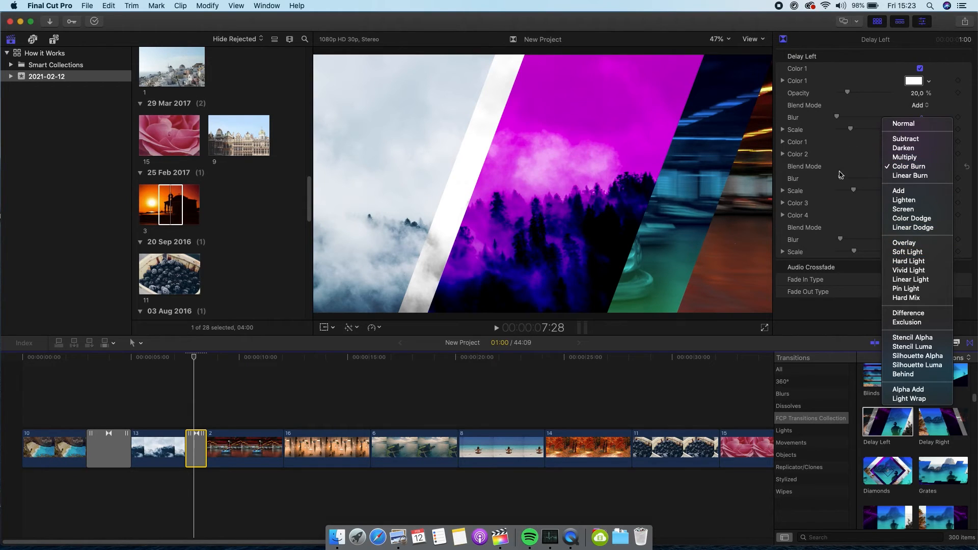
pyautogui.click(912, 280)
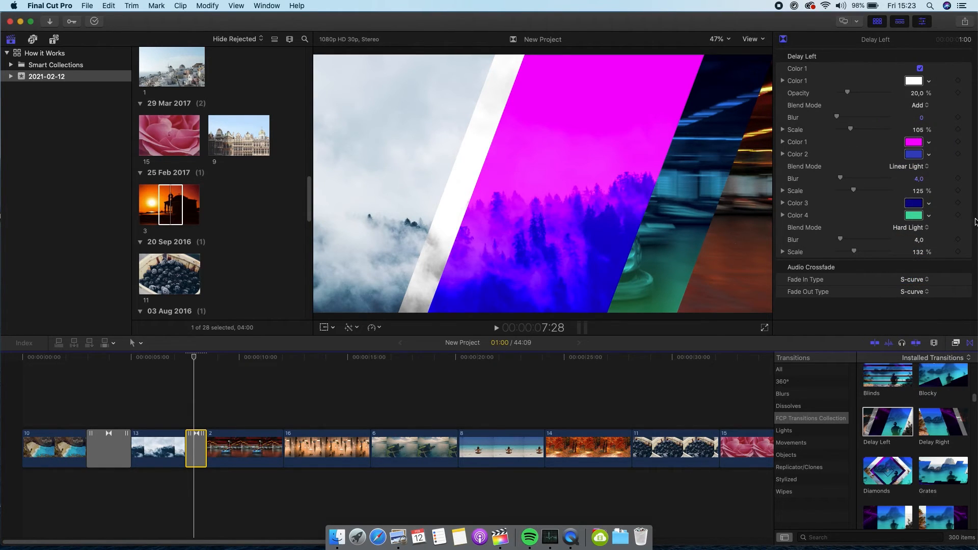
# Step: Recolor Delay Left's magenta-blue layer by making Color 1 pinkish red and Color 2 mint green
pyautogui.click(920, 142)
pyautogui.click(723, 371)
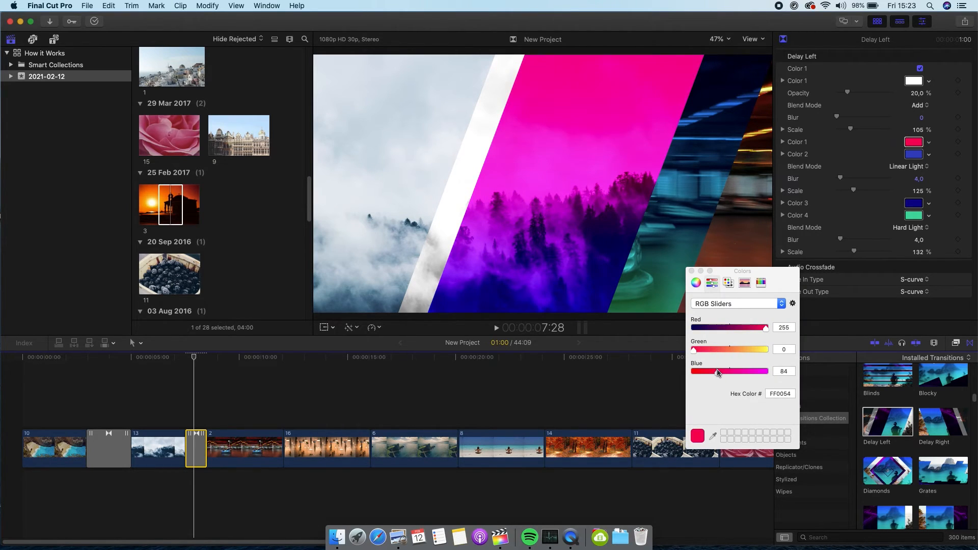
pyautogui.click(914, 154)
pyautogui.moveTo(737, 349); pyautogui.dragTo(767, 352)
pyautogui.click(691, 271)
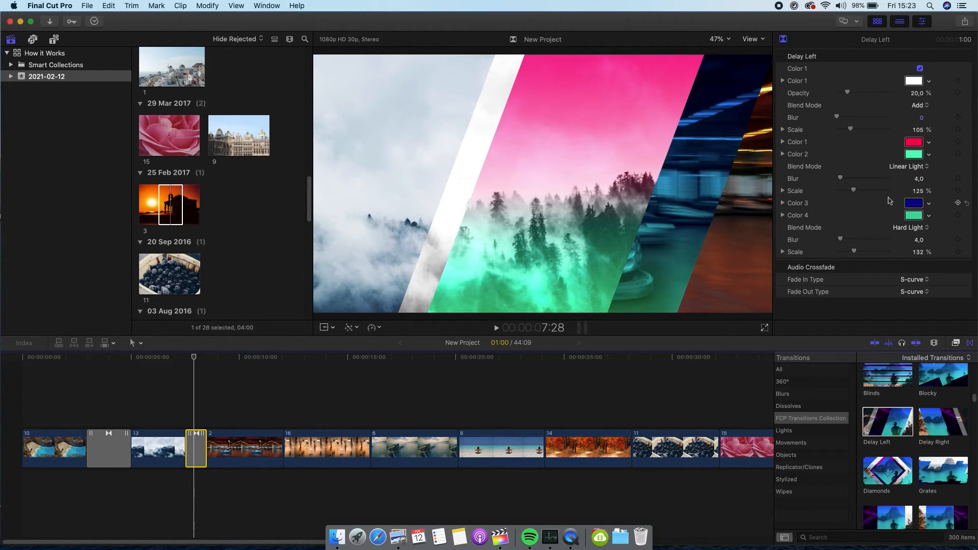
# Step: Set the Scale of Delay Left's pink-mint layer to 197% and step through frames to check it
pyautogui.moveTo(919, 194)
pyautogui.mouseDown()
pyautogui.moveTo(892, 194)
pyautogui.moveTo(919, 183)
pyautogui.moveTo(919, 198)
pyautogui.moveTo(918, 190)
pyautogui.mouseUp()
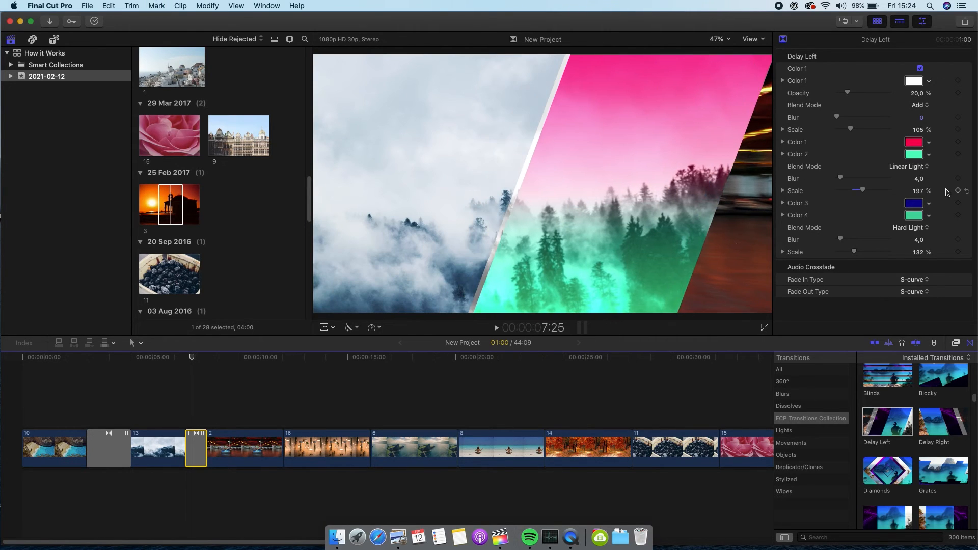
pyautogui.press('Left')
pyautogui.press('Left')
pyautogui.press('Left')
pyautogui.press('Left')
pyautogui.press('Right')
pyautogui.press('Right')
pyautogui.press('Right')
pyautogui.press('Right')
pyautogui.press('Right')
pyautogui.press('Right')
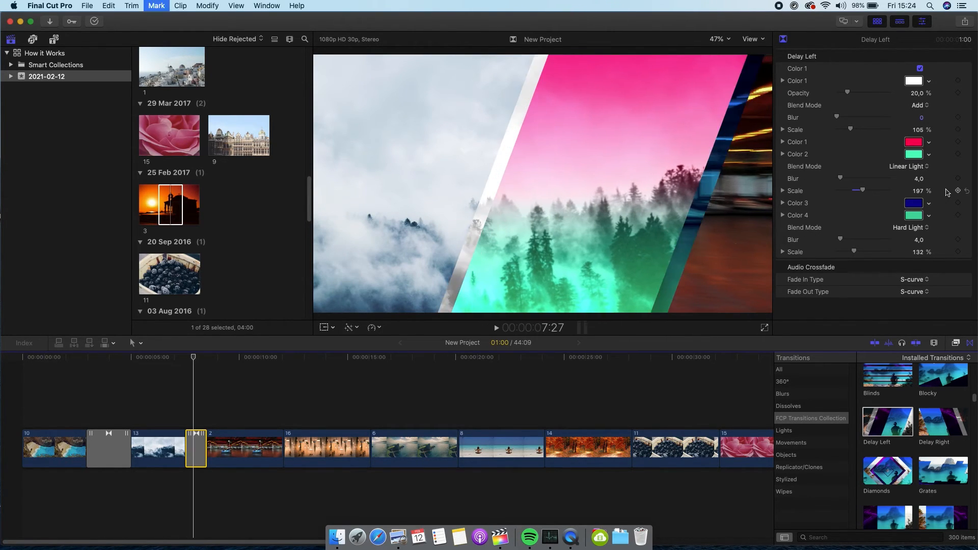
# Step: Set the Color 3 and Color 4 layer's Blur to 44, Scale to 121% and Blend Mode to Linear Dodge
pyautogui.press('Right')
pyautogui.press('Right')
pyautogui.press('Right')
pyautogui.moveTo(921, 244); pyautogui.dragTo(918, 241)
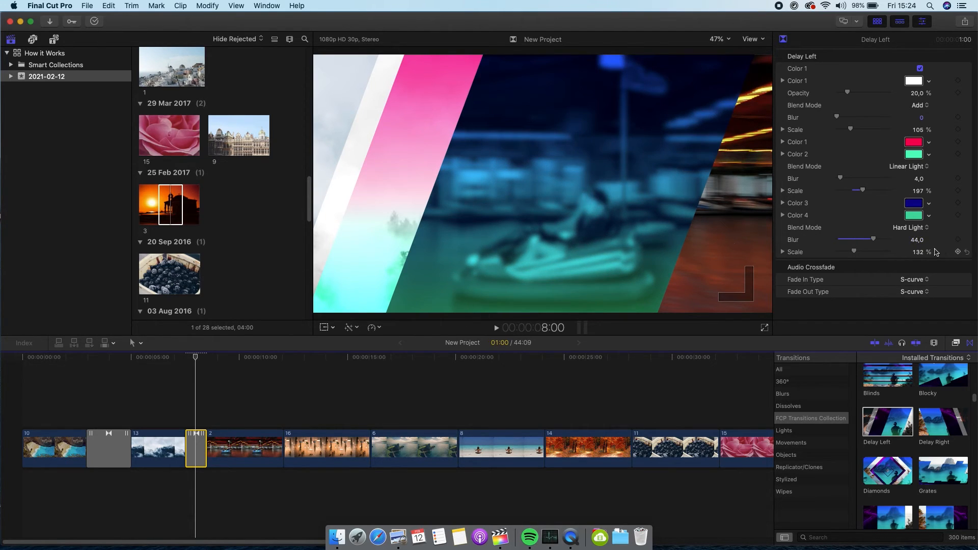
pyautogui.moveTo(917, 252); pyautogui.dragTo(917, 251)
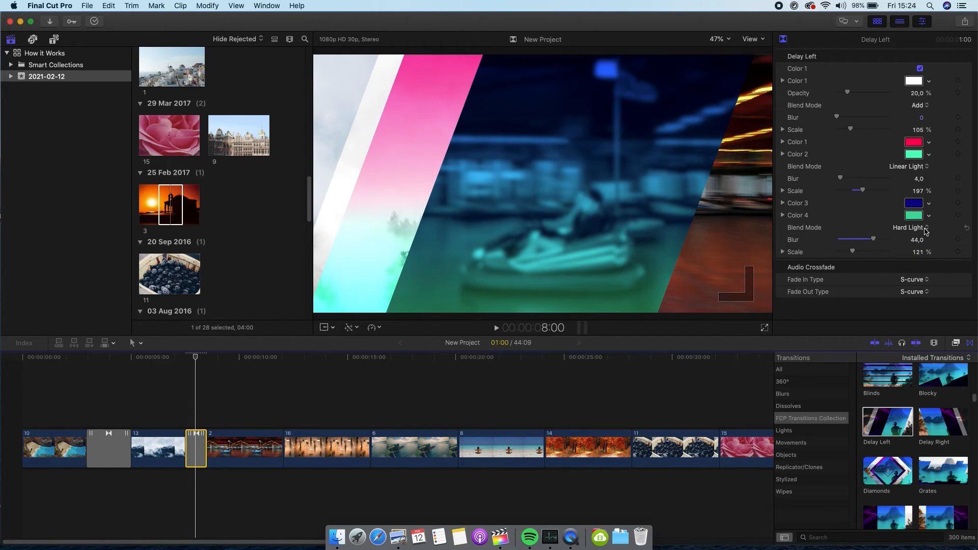
pyautogui.click(925, 228)
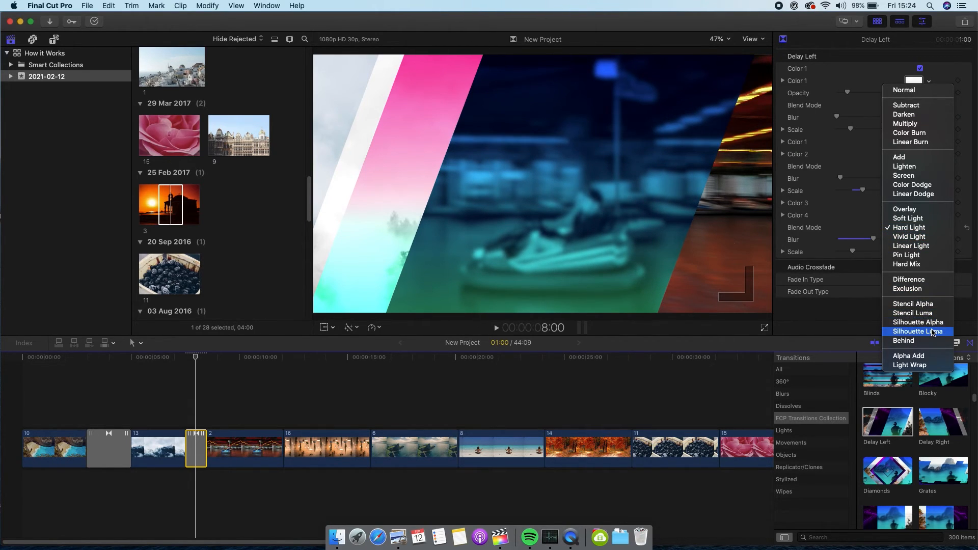
pyautogui.click(925, 194)
# Step: Step back to the start of the Delay Left transition and play it to check the new settings
pyautogui.press('Left')
pyautogui.press('Left')
pyautogui.press('Left')
pyautogui.press('Left')
pyautogui.press('Left')
pyautogui.press('Left')
pyautogui.press('Left')
pyautogui.press('Left')
pyautogui.press('Left')
pyautogui.press('Left')
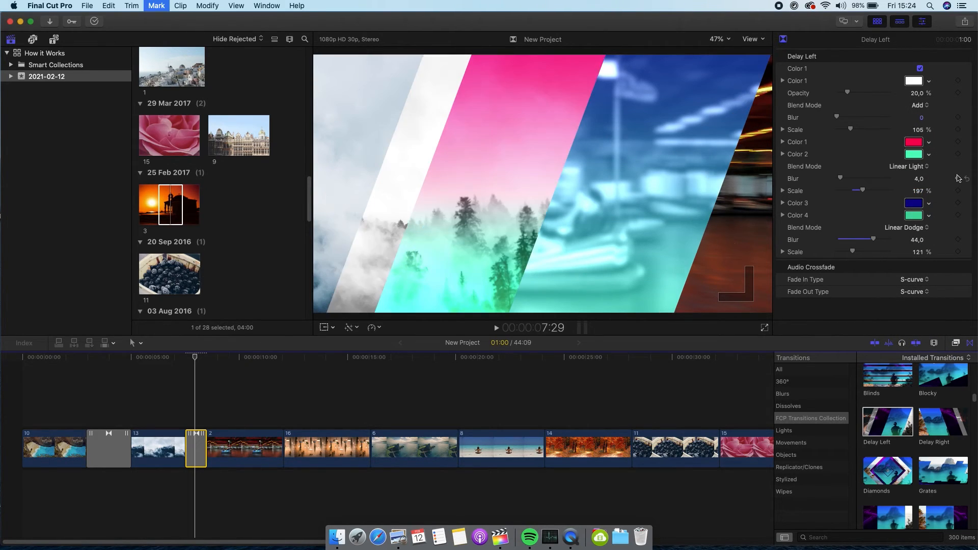
pyautogui.press('Left')
pyautogui.press('Left')
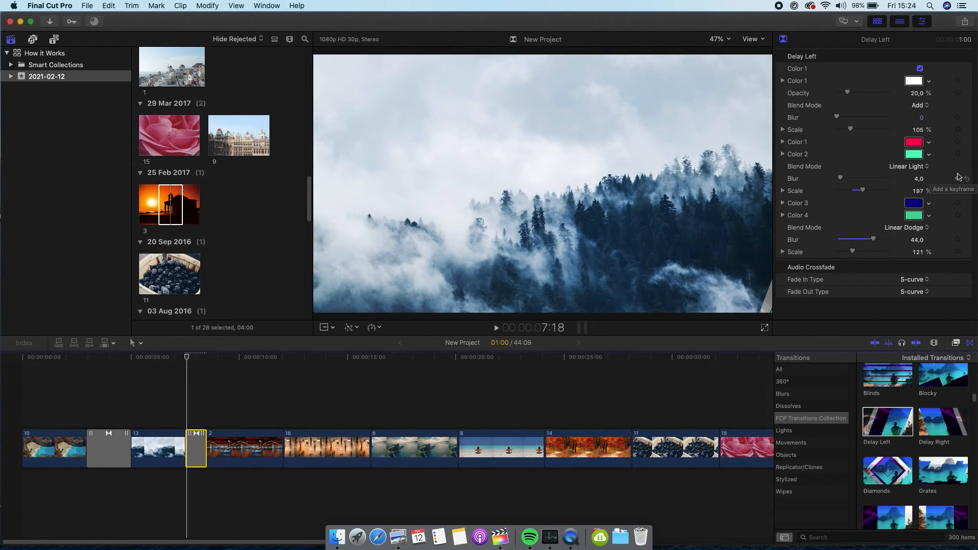
pyautogui.press('space')
pyautogui.press('space')
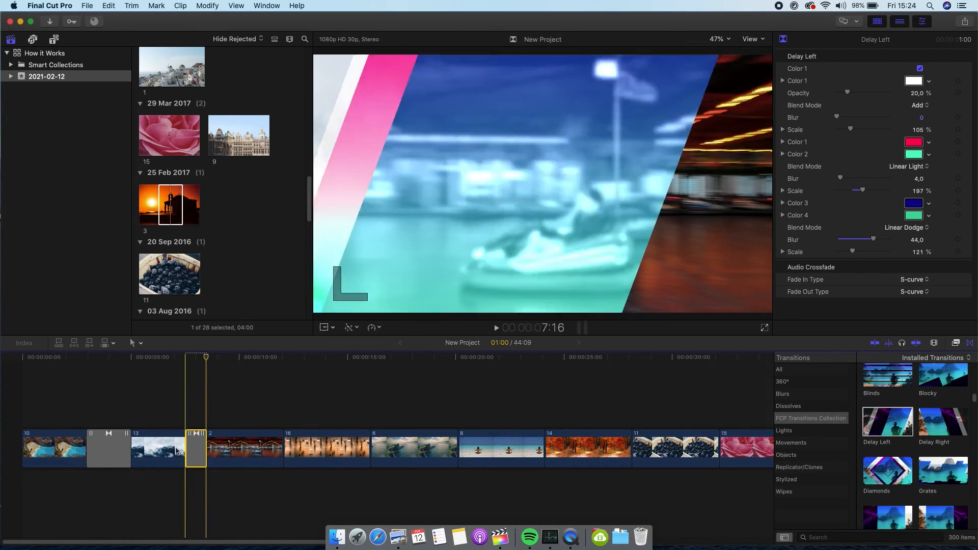
# Step: Lengthen the Delay Left transition to a duration of about 2:01 and play it from before its start
pyautogui.press('super+equal')
pyautogui.press('super+equal')
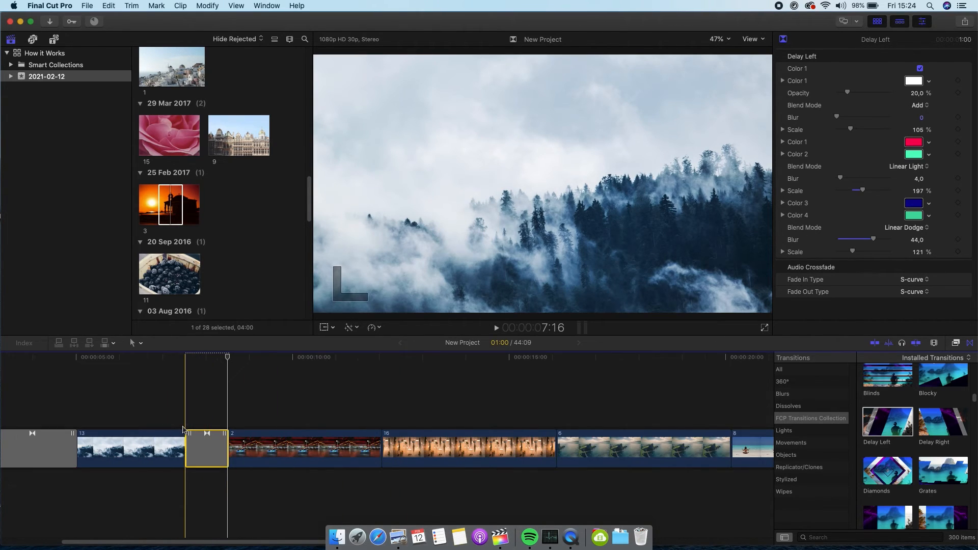
pyautogui.moveTo(269, 438); pyautogui.dragTo(312, 438)
pyautogui.click(85, 361)
pyautogui.press('space')
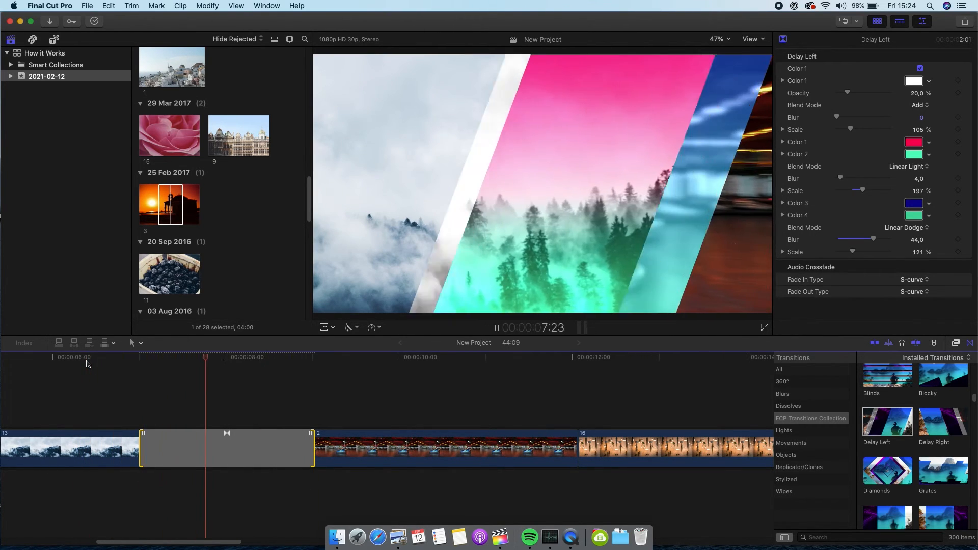
pyautogui.click(87, 363)
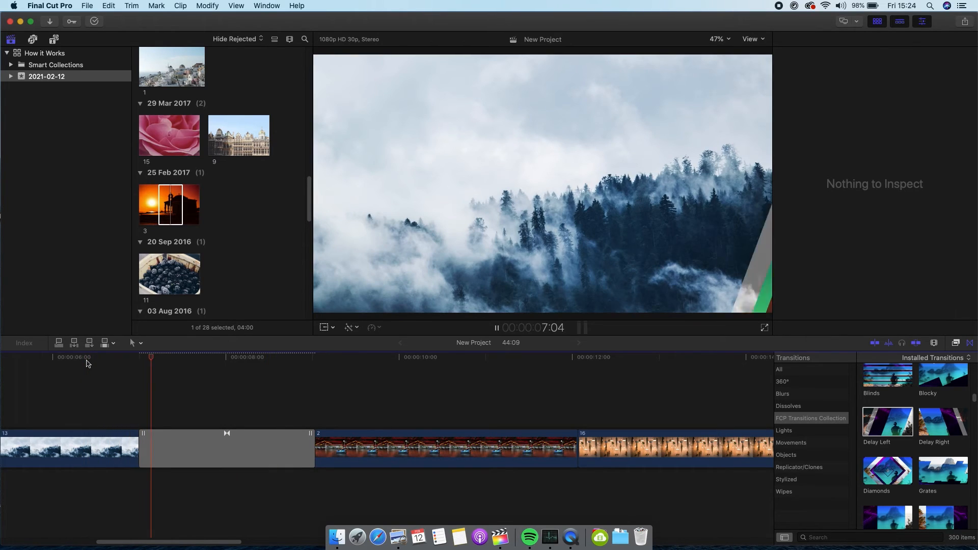
pyautogui.press('space')
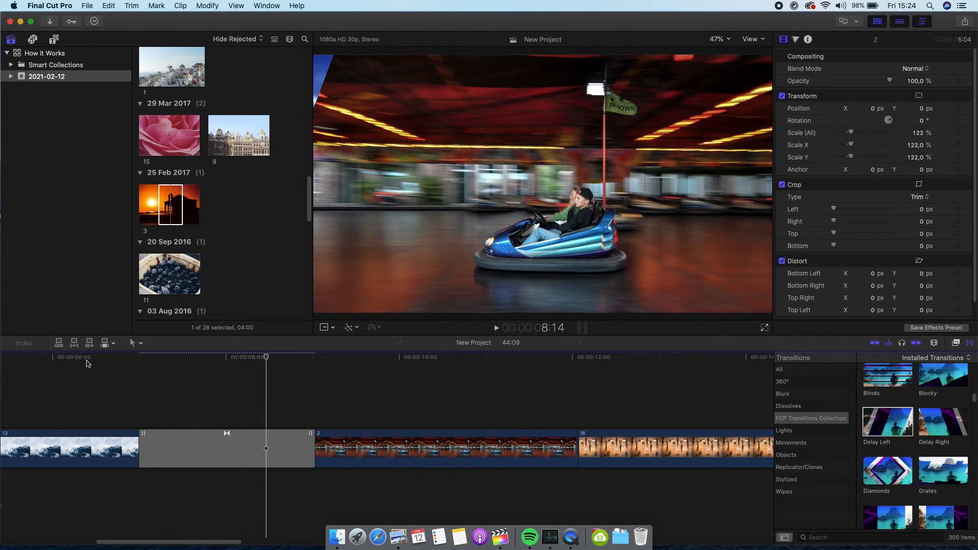
# Step: Add Glitch transition 1 between clips 2 and 16 and preview it
pyautogui.press('super+minus')
pyautogui.press('super+minus')
pyautogui.scroll(-5, 943, 408)
pyautogui.scroll(-5, 959, 396)
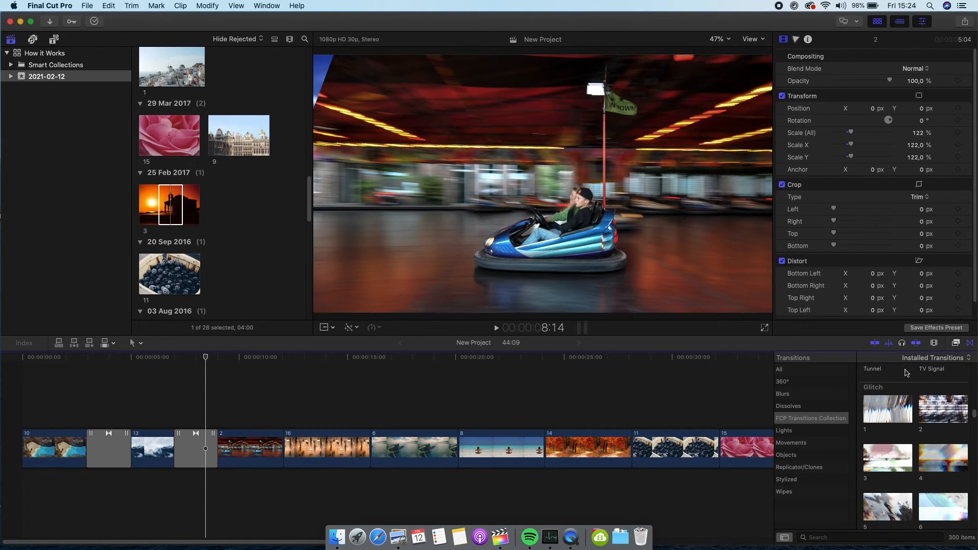
pyautogui.moveTo(890, 413); pyautogui.dragTo(283, 447)
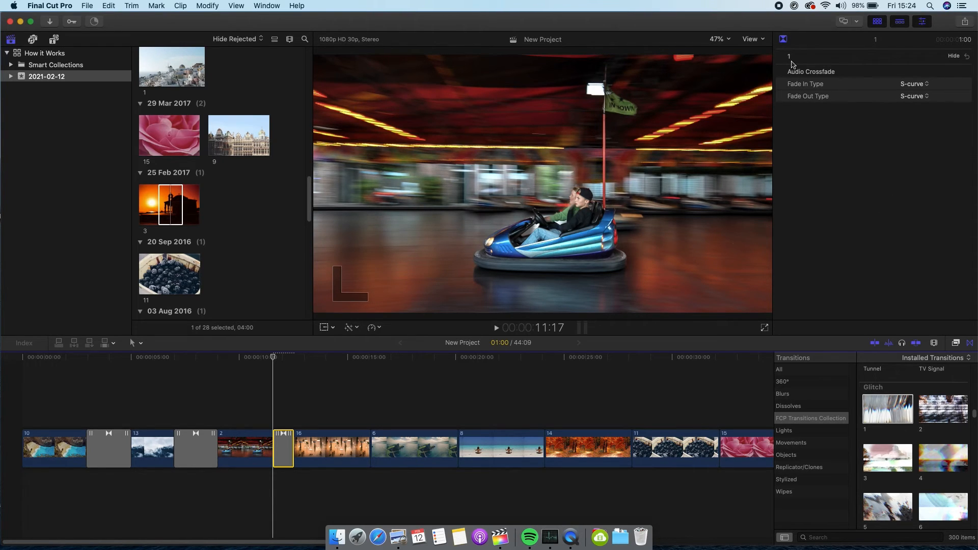
pyautogui.press('super+equal')
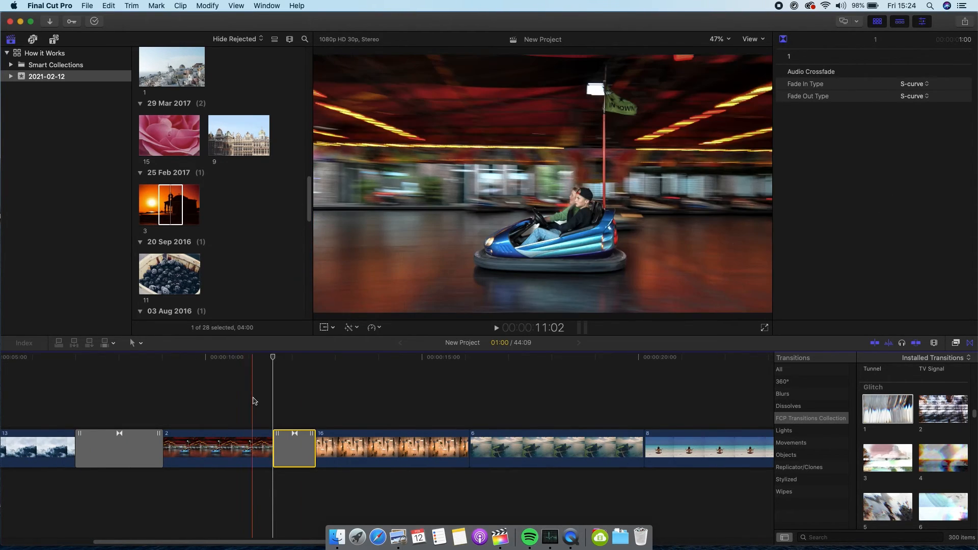
pyautogui.press('super+equal')
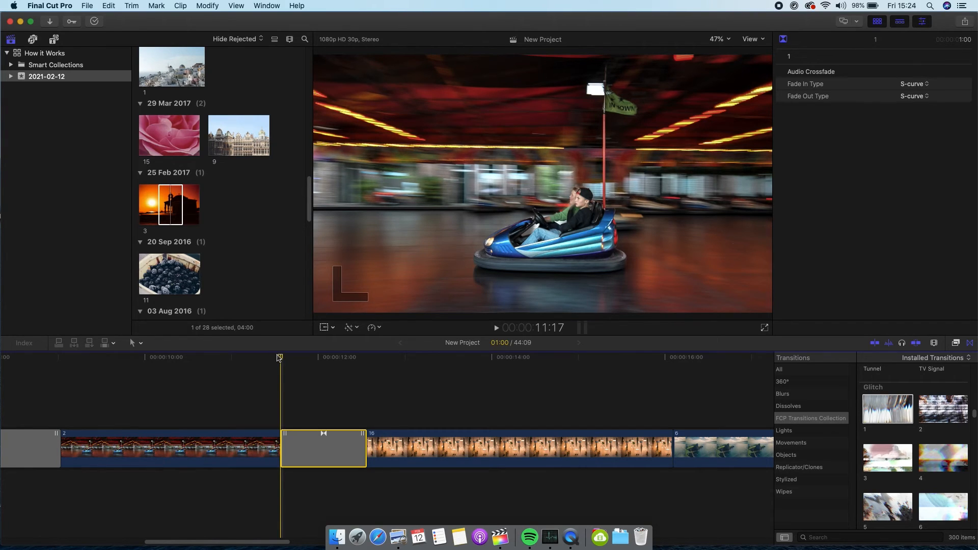
pyautogui.press('/')
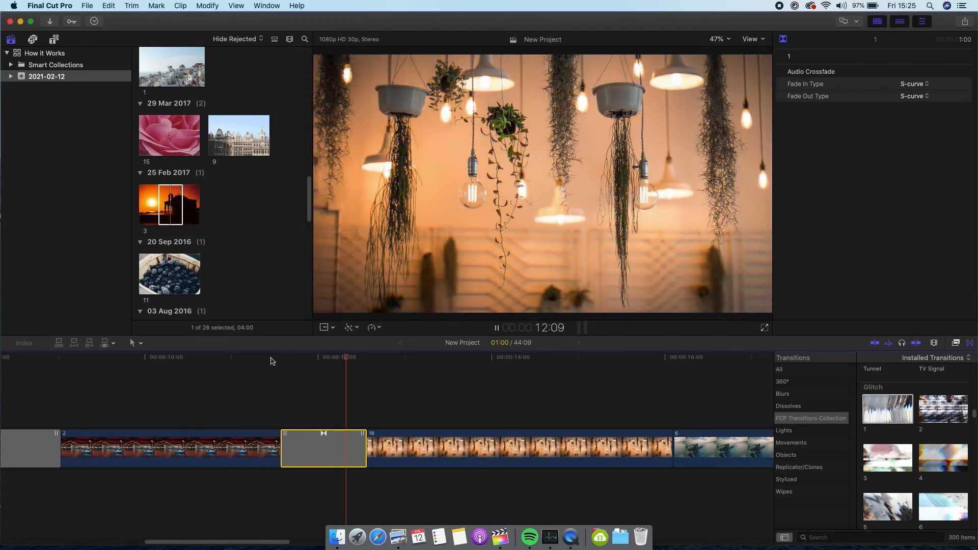
pyautogui.press('space')
# Step: Lengthen Glitch transition 1 and replay it from just before its start
pyautogui.moveTo(367, 442); pyautogui.dragTo(404, 443)
pyautogui.click(240, 368)
pyautogui.press('space')
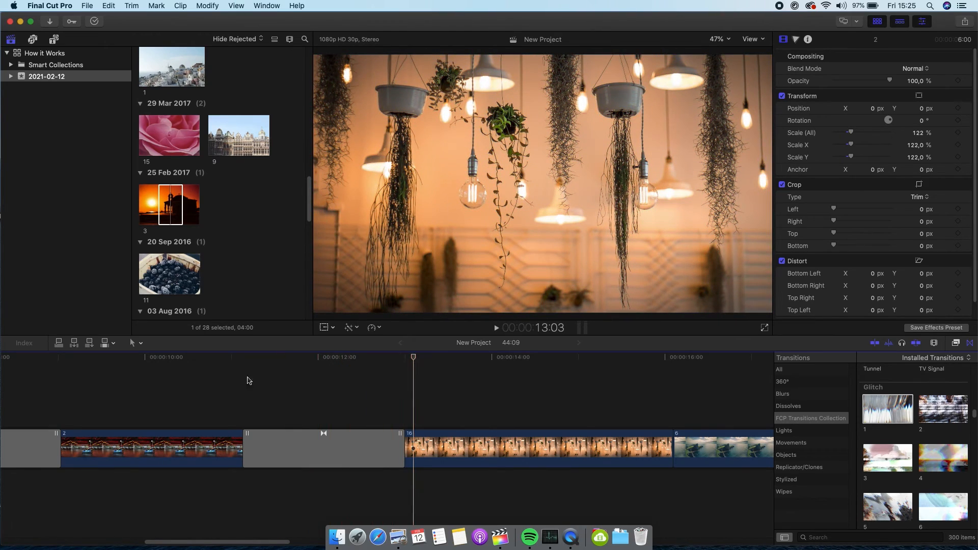
# Step: Replace Glitch transition 1 between clips 2 and 16 with Glitch transition 4 and play it
pyautogui.click(251, 448)
pyautogui.press('Delete')
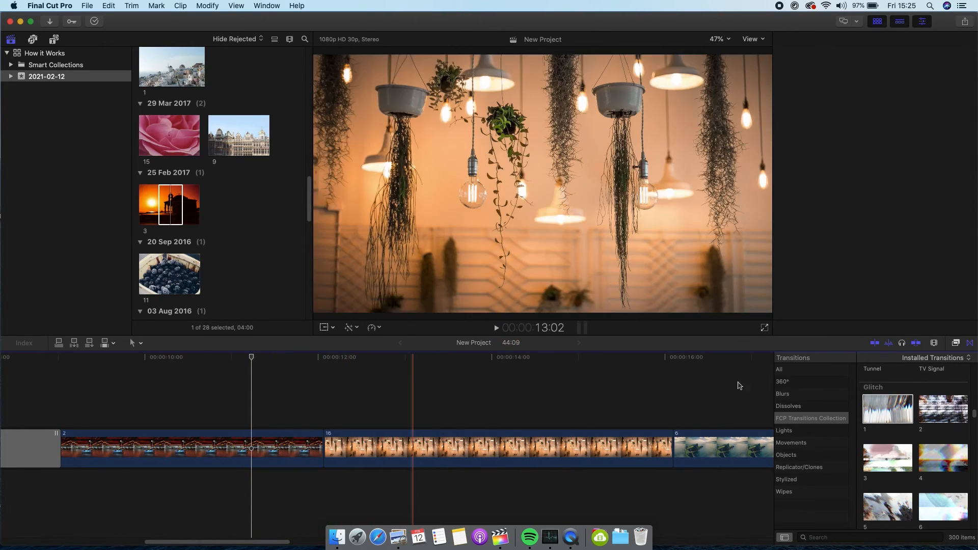
pyautogui.moveTo(947, 461); pyautogui.dragTo(324, 448)
pyautogui.press('space')
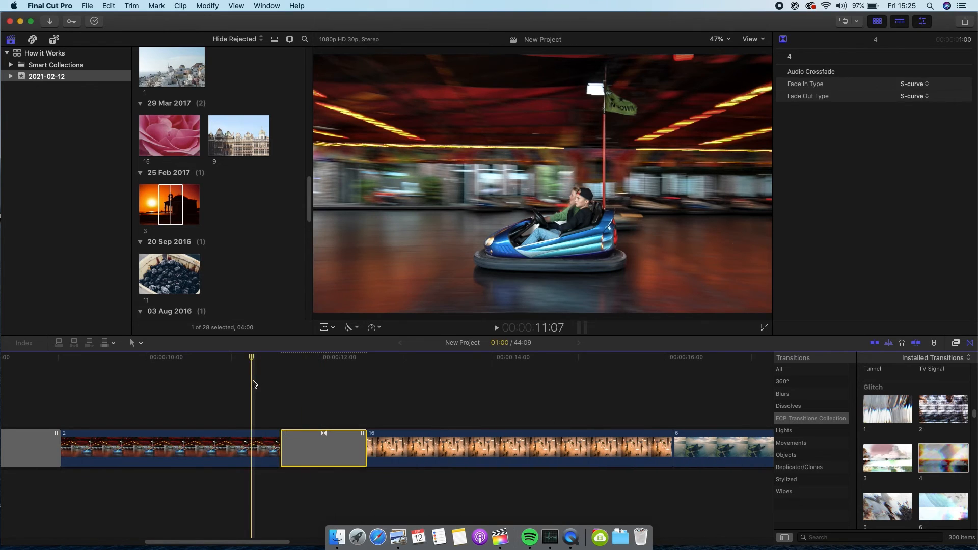
pyautogui.click(227, 357)
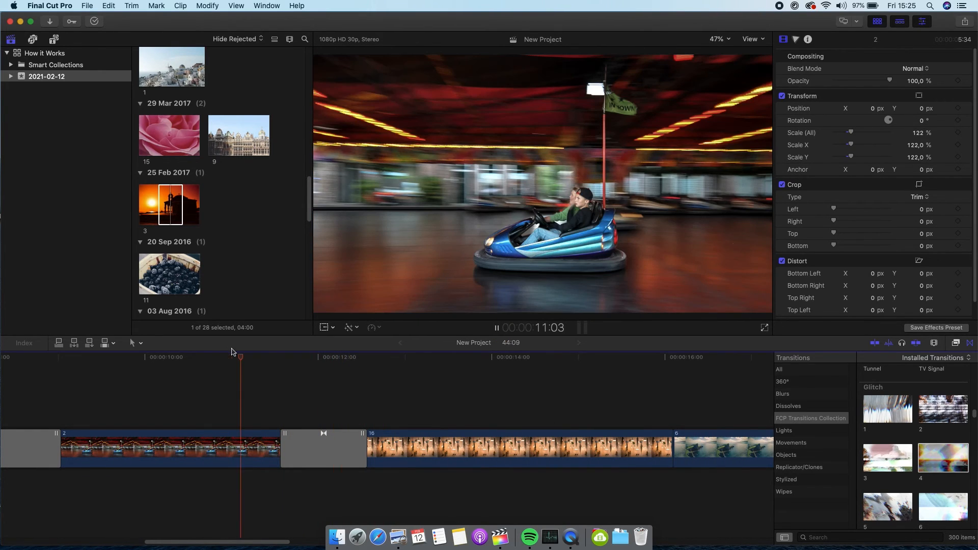
# Step: Replace the Glitch transition between clips 2 and 16 with the Short Vertical grid transition and play it
pyautogui.click(289, 448)
pyautogui.press('Delete')
pyautogui.scroll(-12, 917, 443)
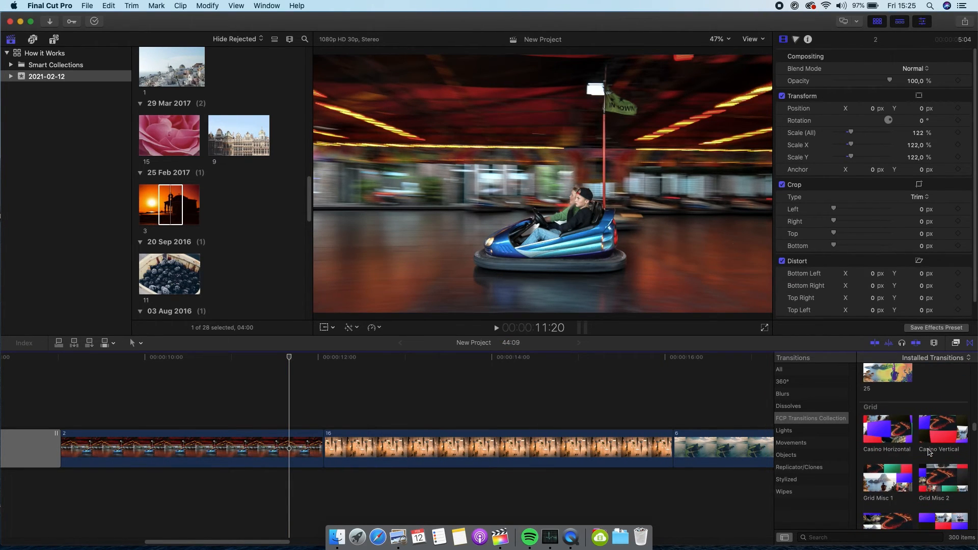
pyautogui.scroll(-5, 927, 448)
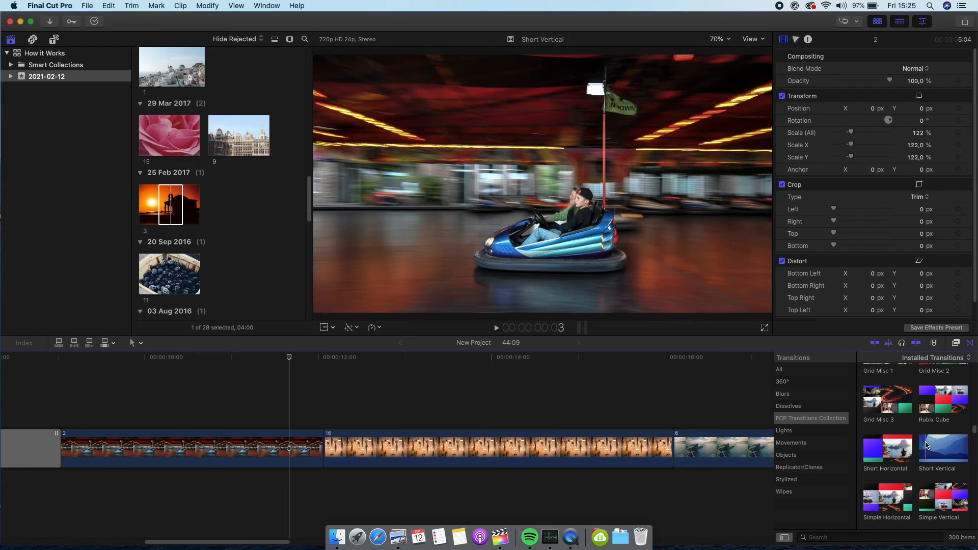
pyautogui.moveTo(941, 450); pyautogui.dragTo(324, 449)
pyautogui.click(269, 358)
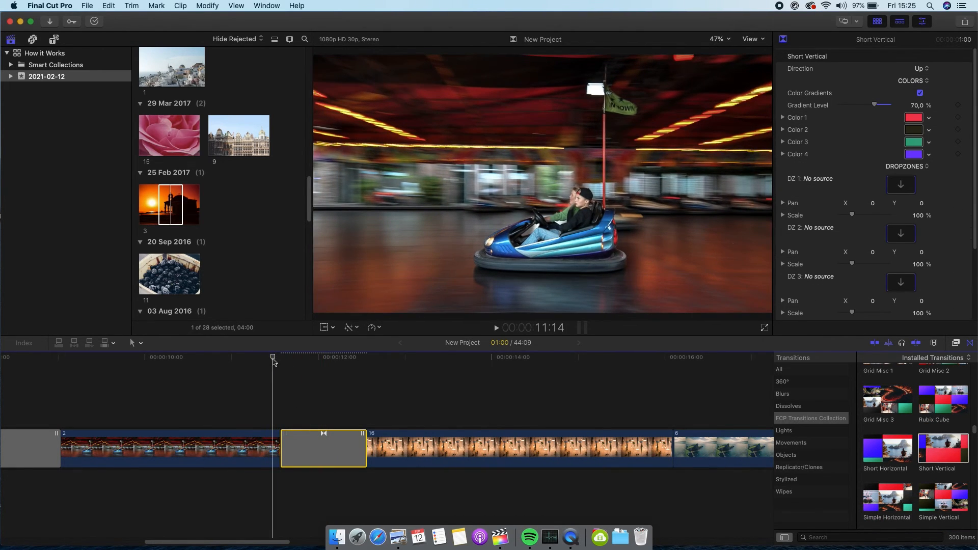
pyautogui.press('space')
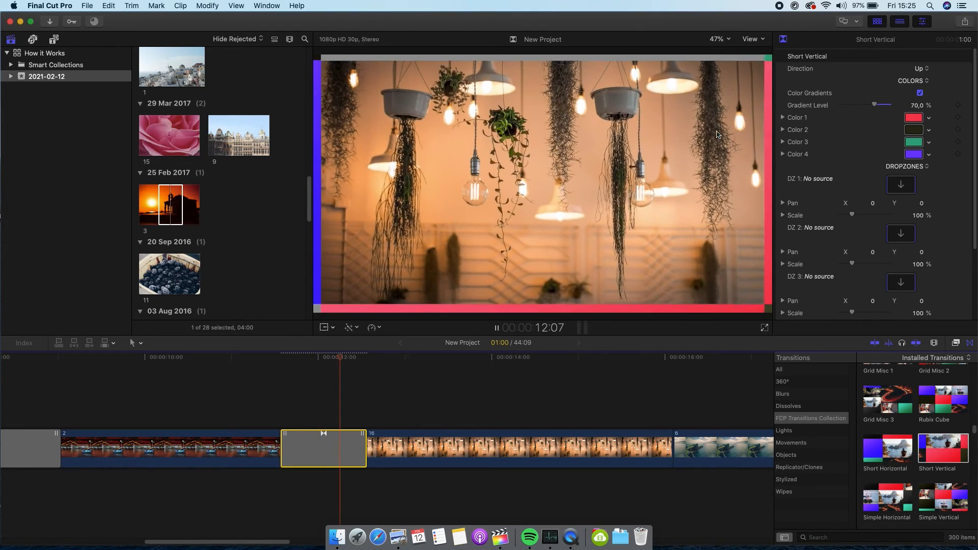
# Step: Fill Short Vertical's drop zones DZ 1 to DZ 4 with clips 9, 11, 1 and 7 and apply them
pyautogui.moveTo(359, 358); pyautogui.dragTo(328, 360)
pyautogui.click(903, 190)
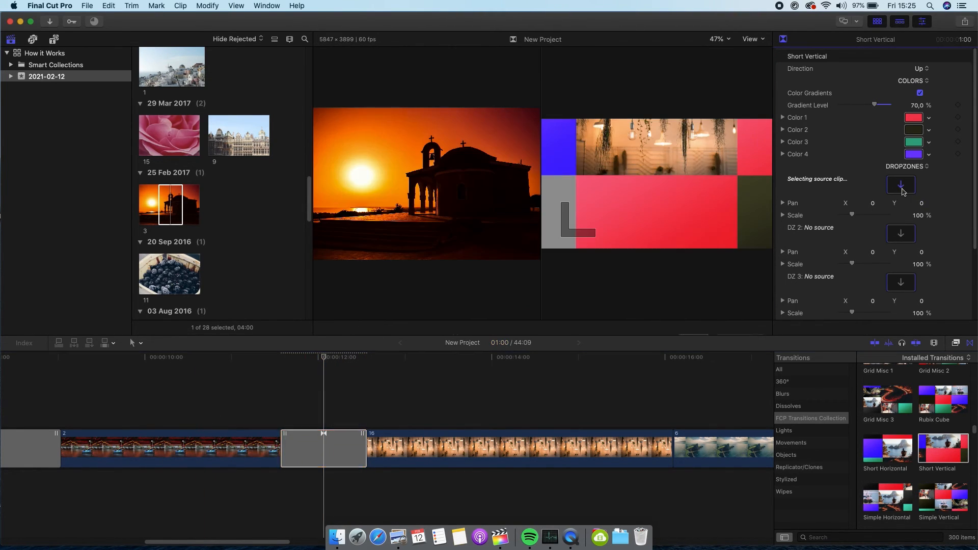
pyautogui.click(241, 139)
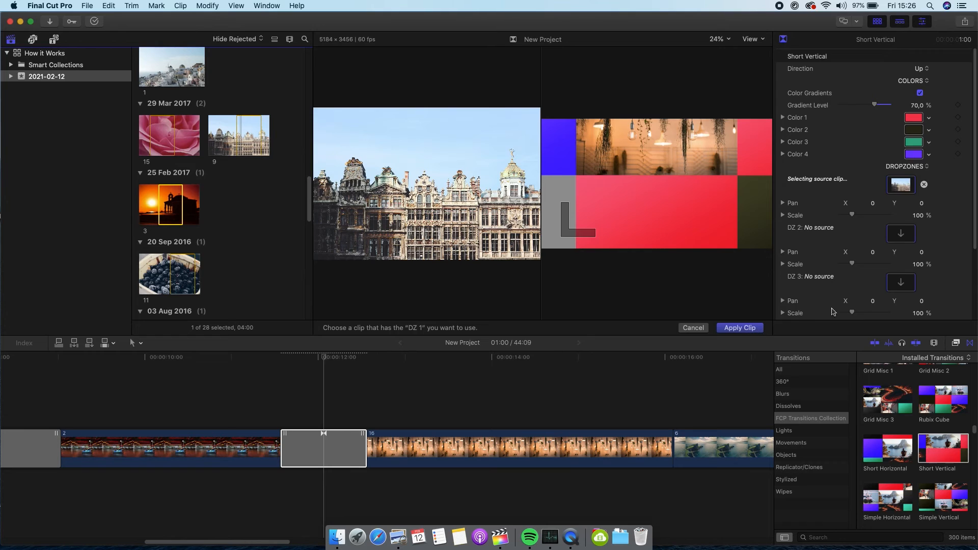
pyautogui.click(901, 235)
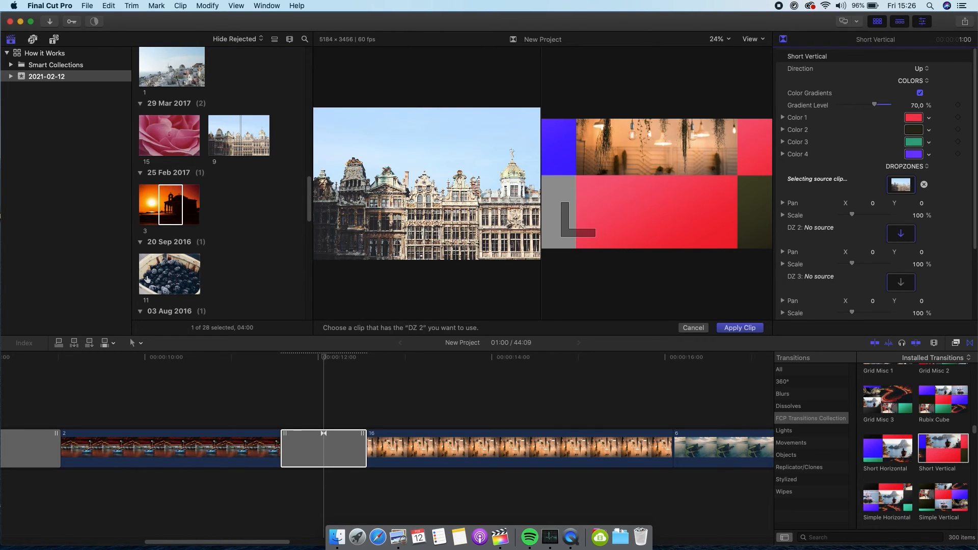
pyautogui.click(170, 280)
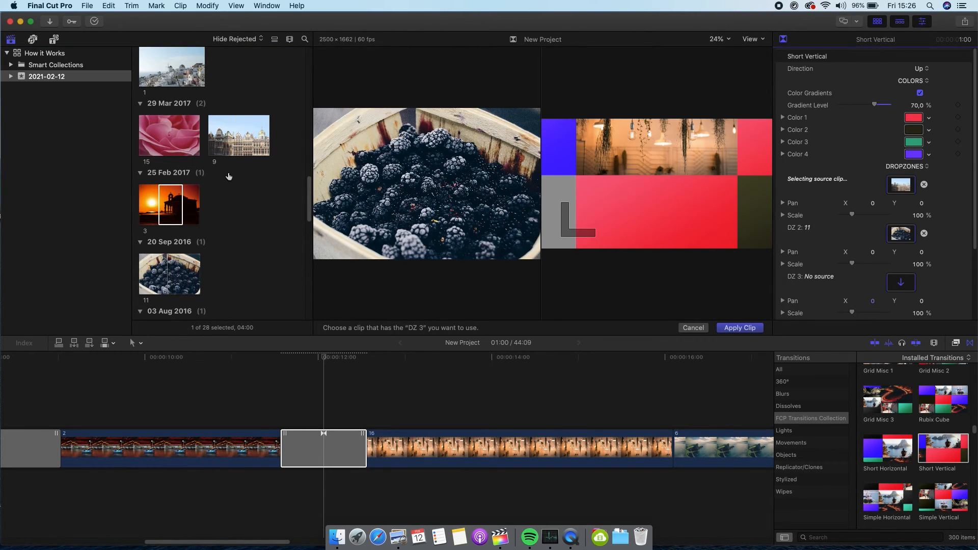
pyautogui.scroll(2, 230, 178)
pyautogui.click(165, 92)
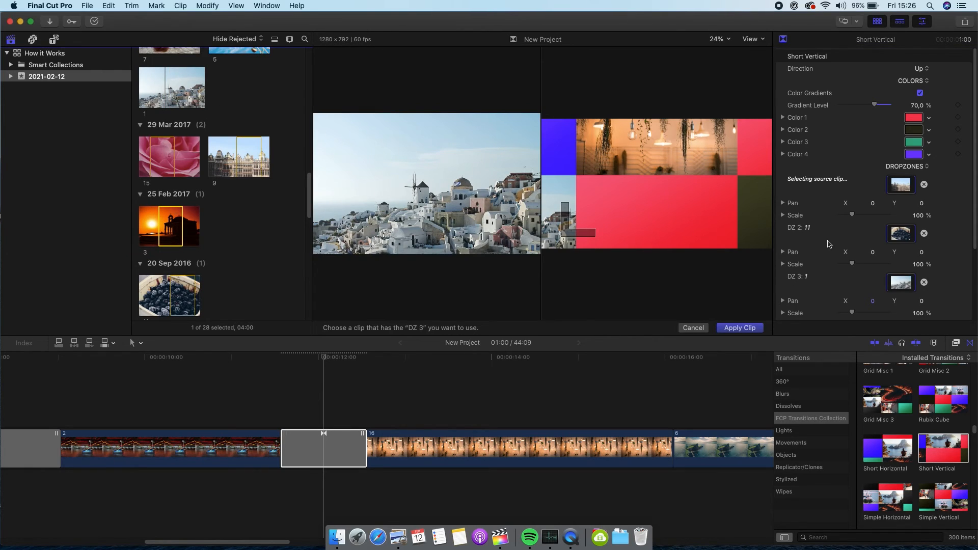
pyautogui.scroll(-3, 841, 250)
pyautogui.scroll(5, 198, 169)
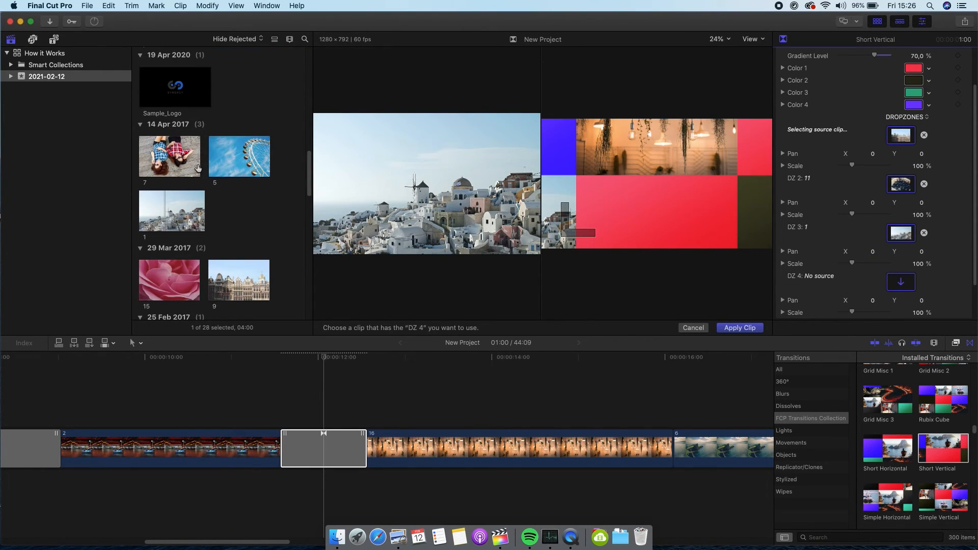
pyautogui.click(161, 155)
pyautogui.scroll(-3, 813, 256)
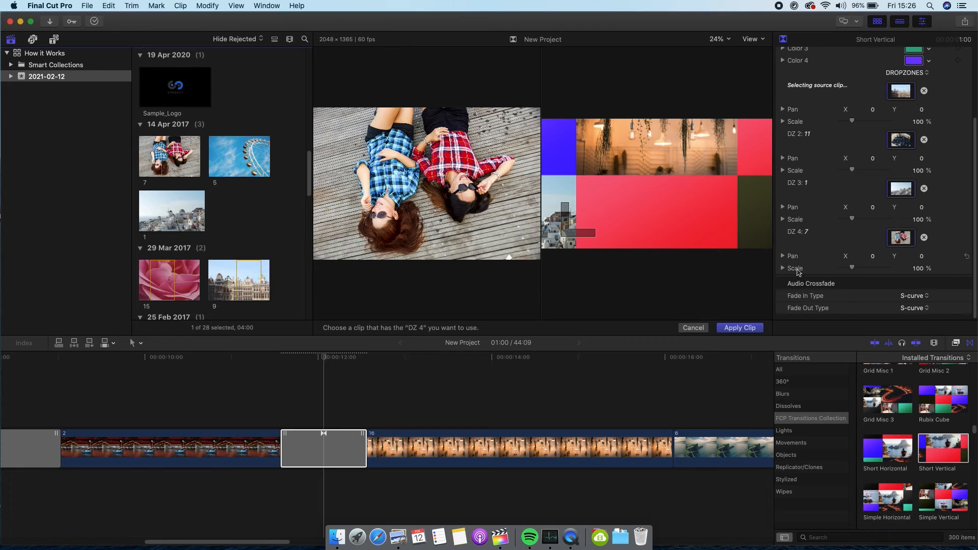
pyautogui.click(734, 330)
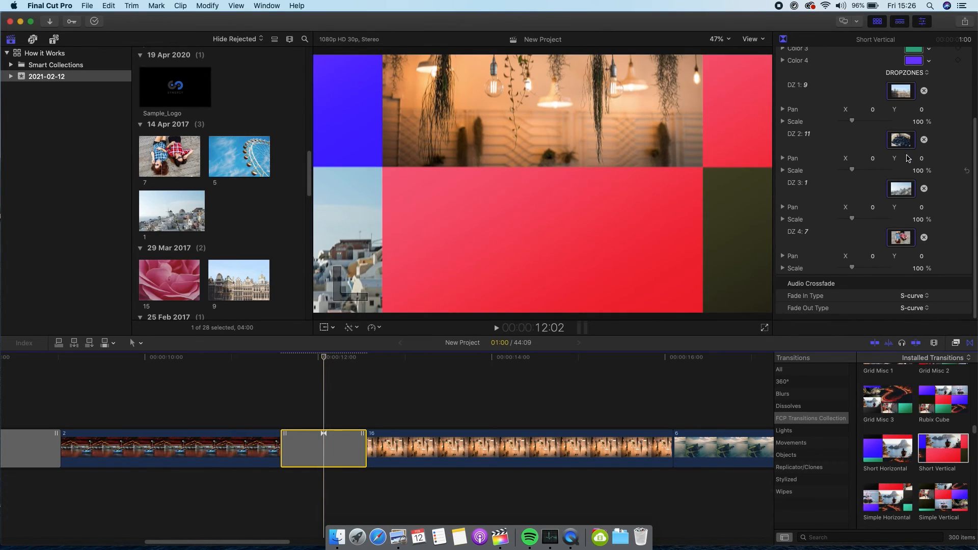
# Step: Try Short Vertical without Color Gradients, turn them back on and set the Gradient Level to 100%
pyautogui.scroll(5, 898, 164)
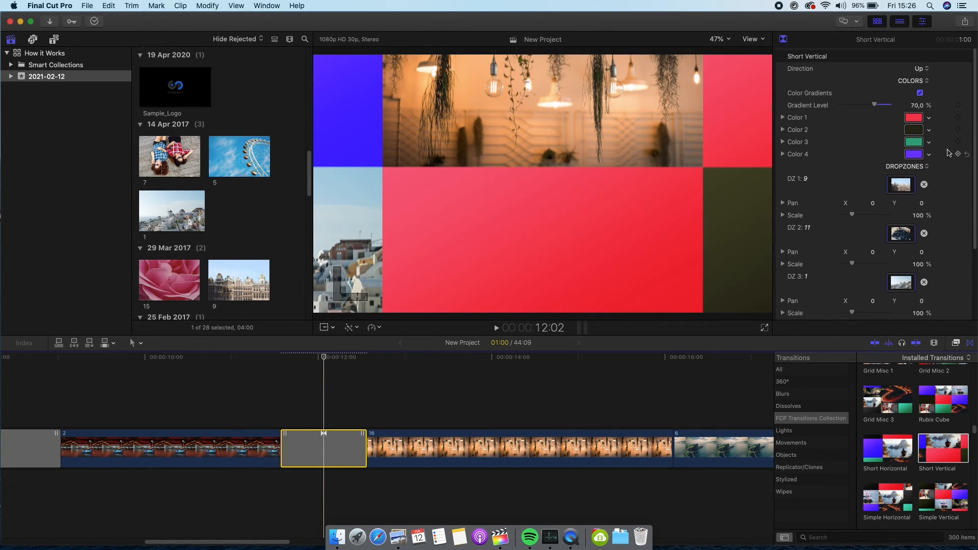
pyautogui.click(920, 93)
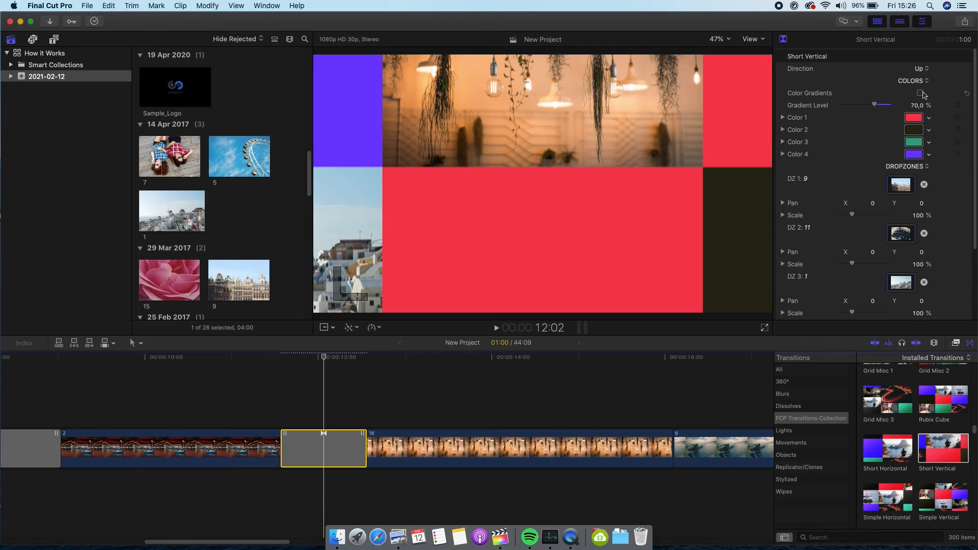
pyautogui.click(921, 93)
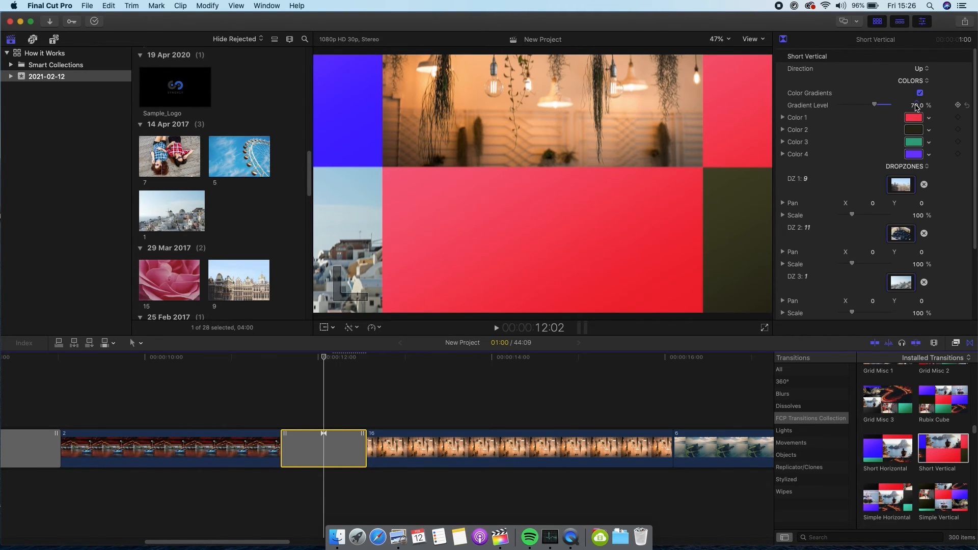
pyautogui.moveTo(917, 107); pyautogui.dragTo(917, 105)
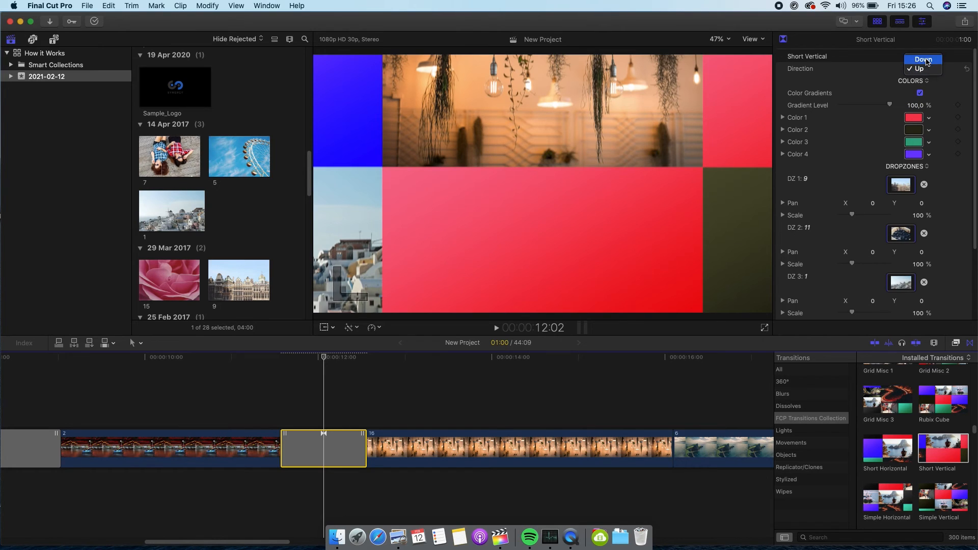
# Step: Set the Short Vertical transition's Direction to Down and replay it
pyautogui.click(928, 60)
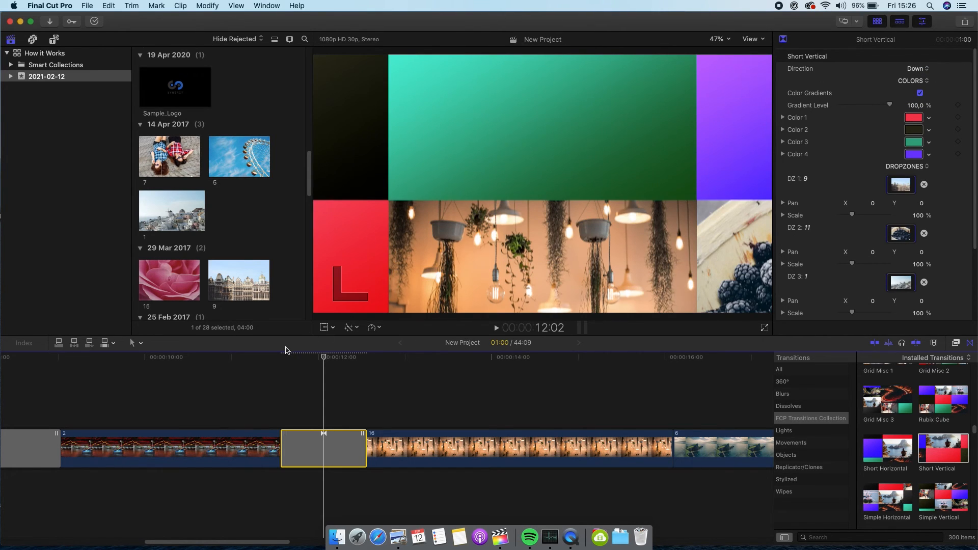
pyautogui.press('space')
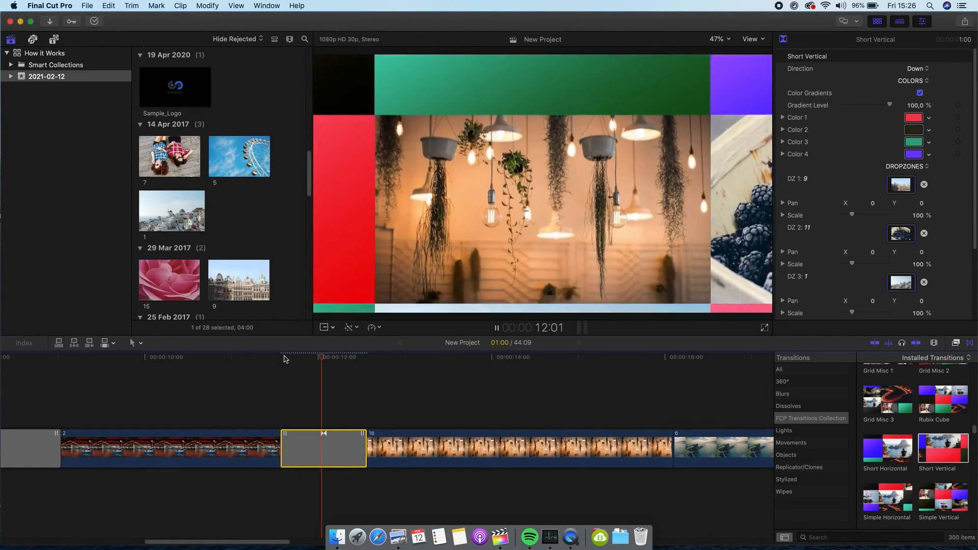
pyautogui.press('space')
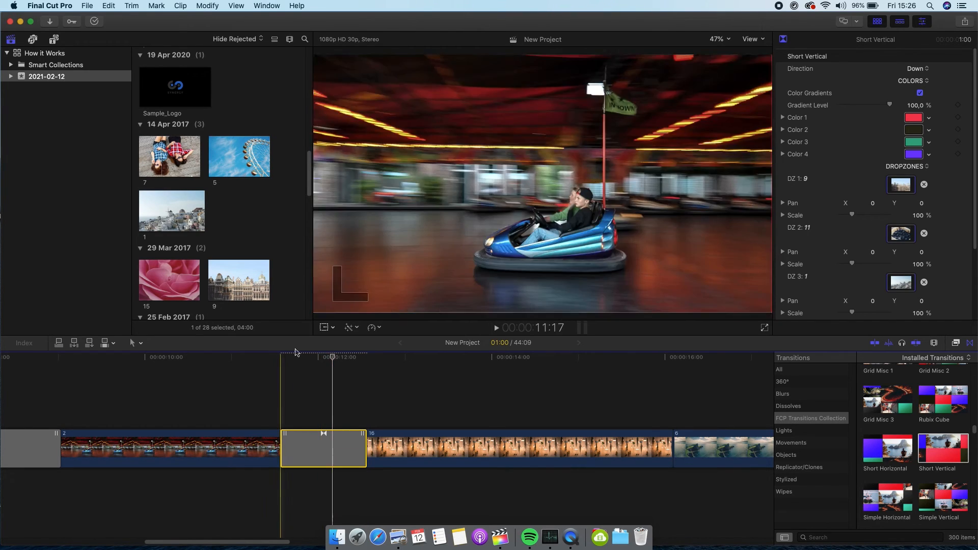
# Step: Recolor Short Vertical's Color 1 yellow, Color 2 orange, Color 3 light yellow and Color 4 light orange, and play the transition
pyautogui.scroll(-4, 885, 188)
pyautogui.scroll(4, 893, 181)
pyautogui.click(913, 117)
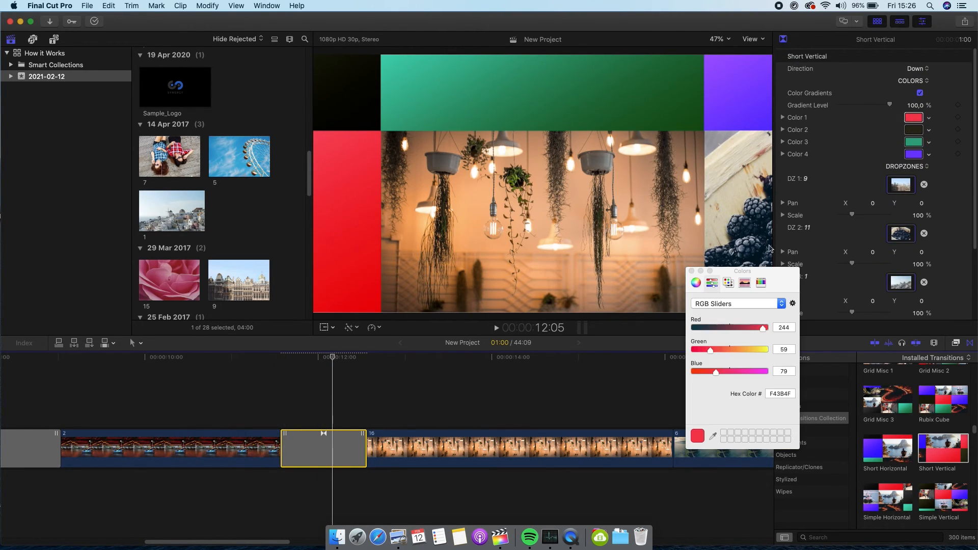
pyautogui.moveTo(748, 352); pyautogui.dragTo(780, 331)
pyautogui.click(914, 130)
pyautogui.click(913, 141)
pyautogui.click(692, 271)
pyautogui.click(914, 154)
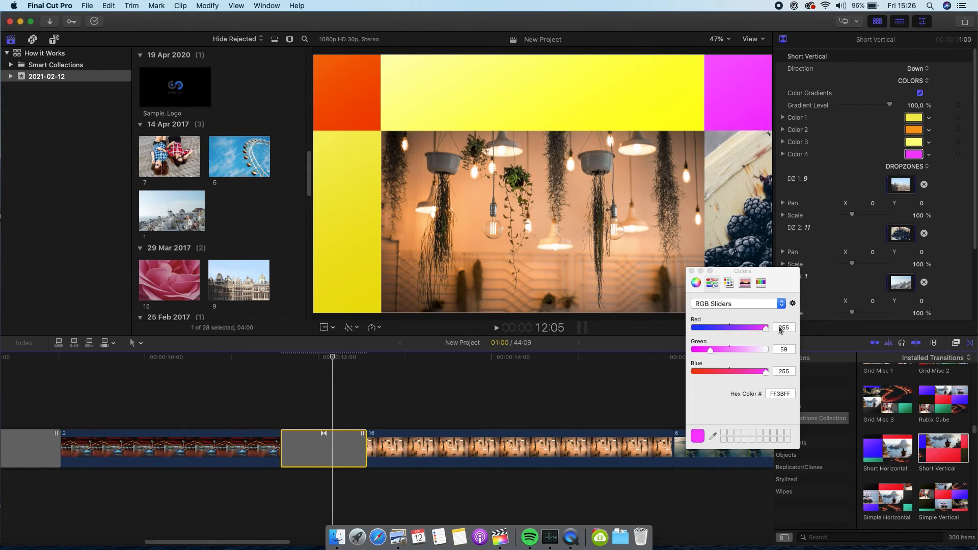
pyautogui.moveTo(735, 373); pyautogui.dragTo(742, 350)
pyautogui.click(691, 271)
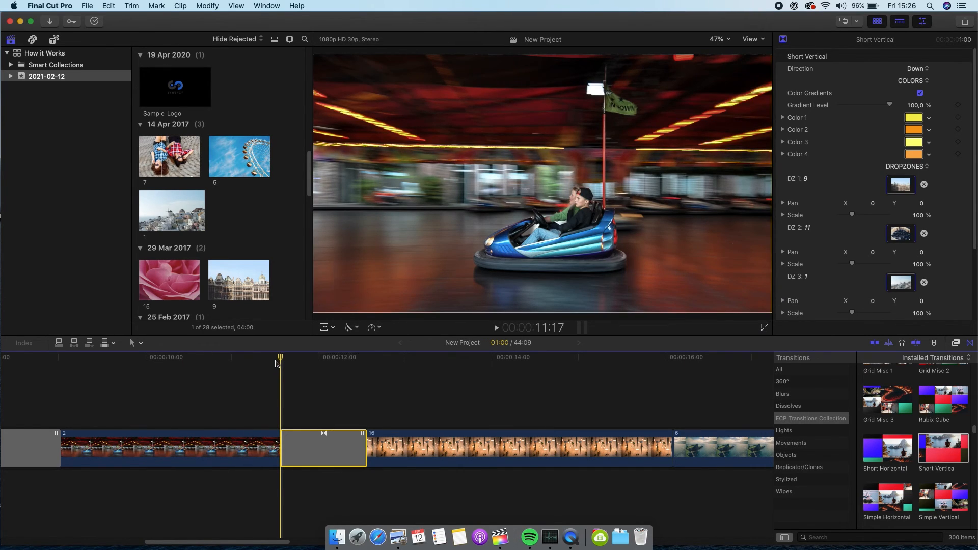
pyautogui.press('space')
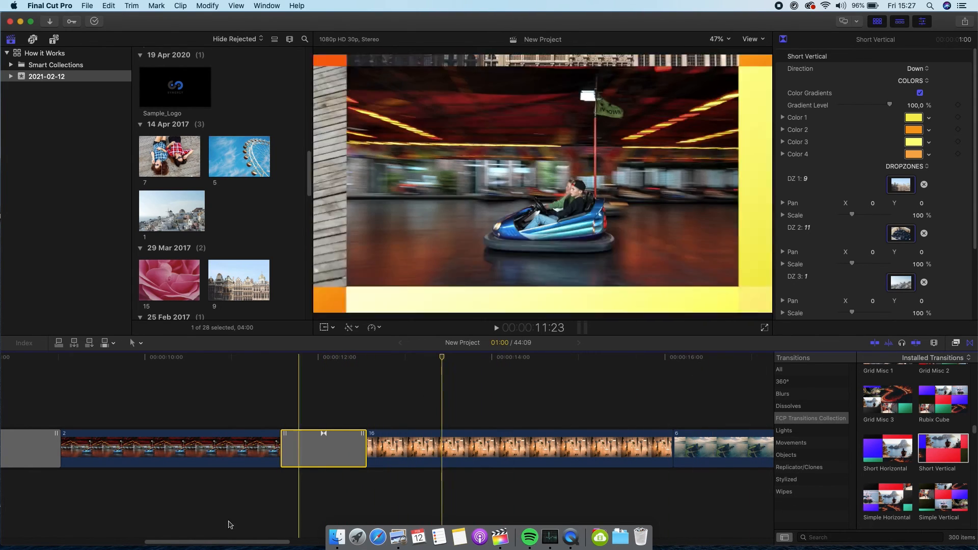
# Step: Add Ink transition 1 between clips 16 and 6 and play it from just before its start
pyautogui.moveTo(233, 542); pyautogui.dragTo(277, 543)
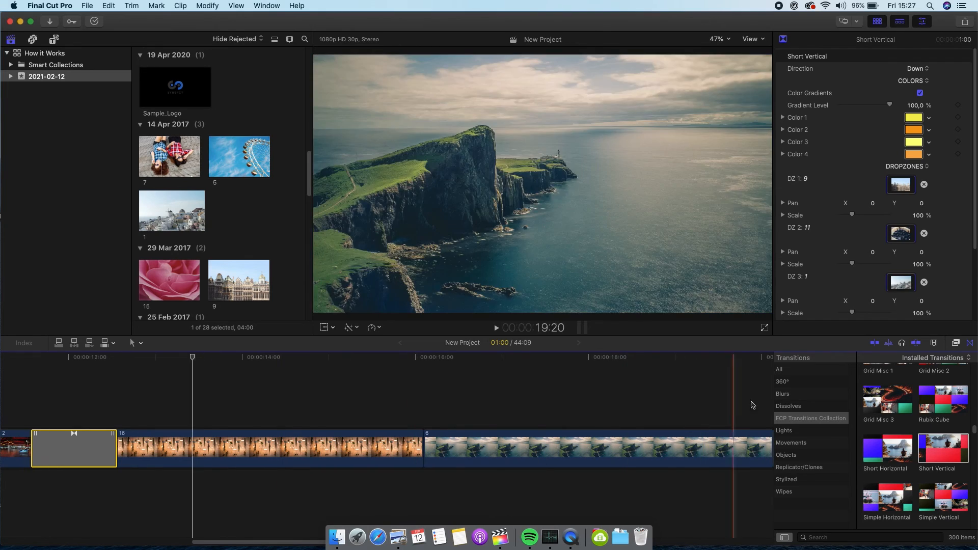
pyautogui.scroll(-4, 960, 416)
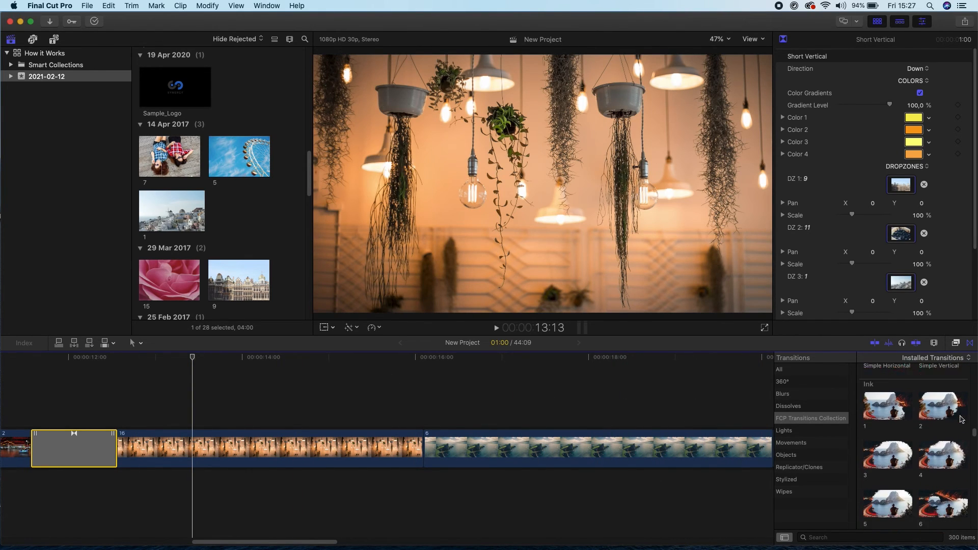
pyautogui.moveTo(879, 397)
pyautogui.mouseDown()
pyautogui.moveTo(705, 428)
pyautogui.moveTo(428, 448)
pyautogui.mouseUp()
pyautogui.click(379, 369)
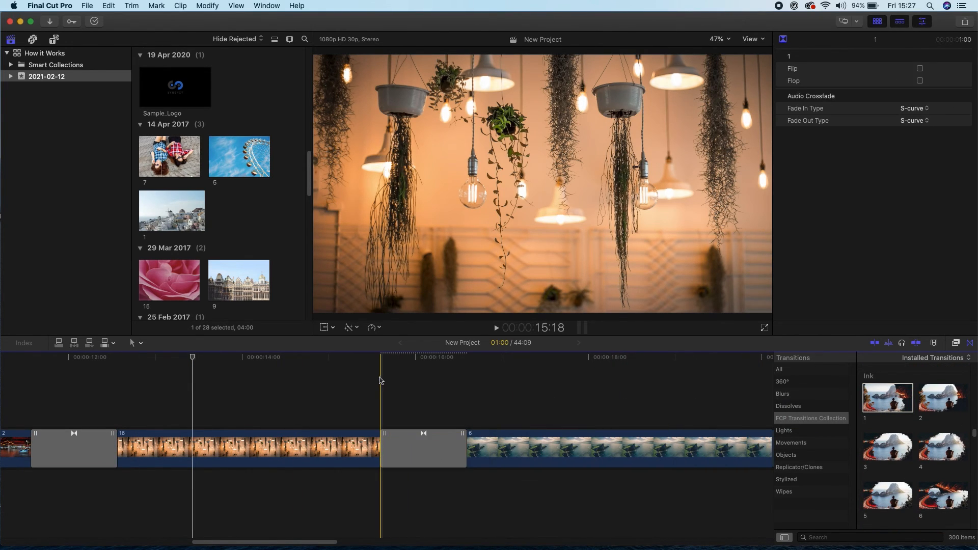
pyautogui.press('space')
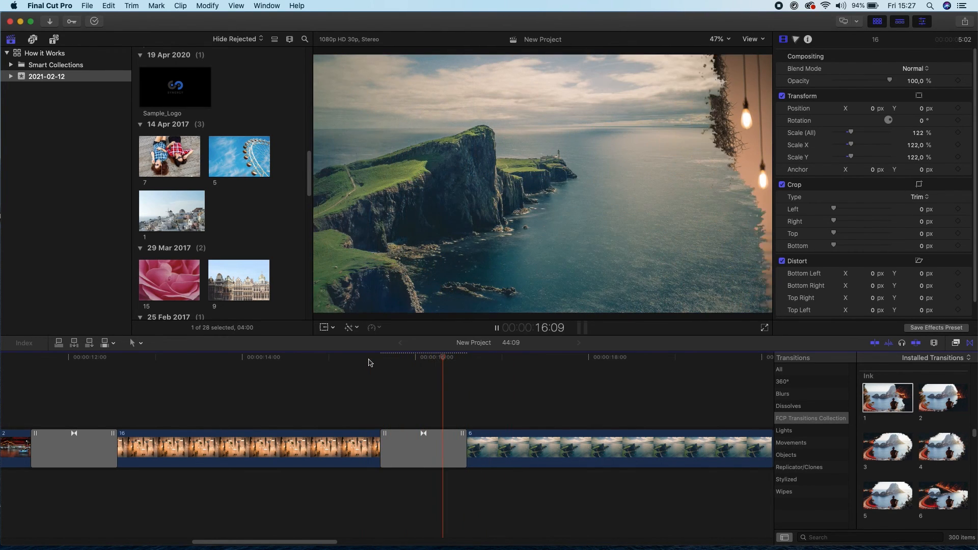
pyautogui.click(368, 359)
# Step: Try the Flip and Flop options on Ink transition 1 and turn both off again
pyautogui.click(410, 456)
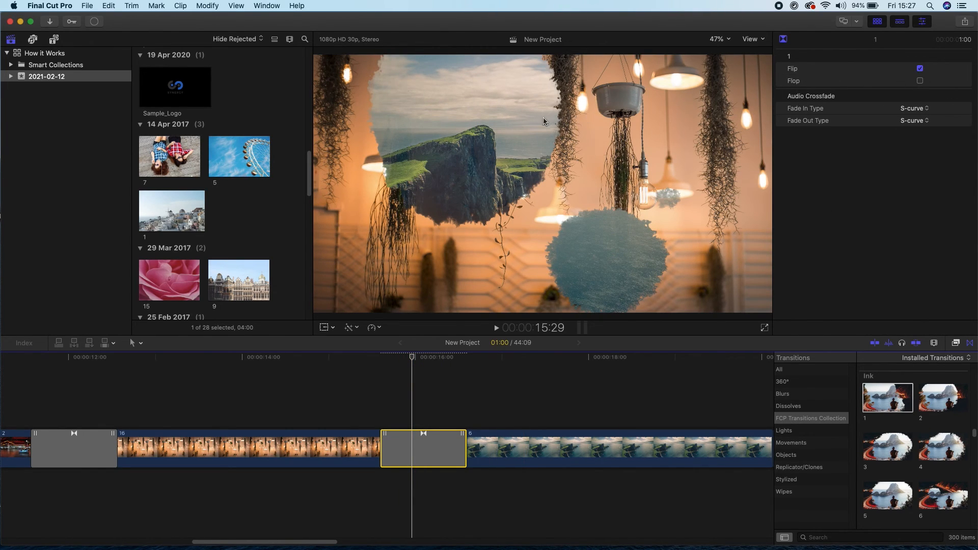
pyautogui.click(920, 81)
pyautogui.click(920, 81)
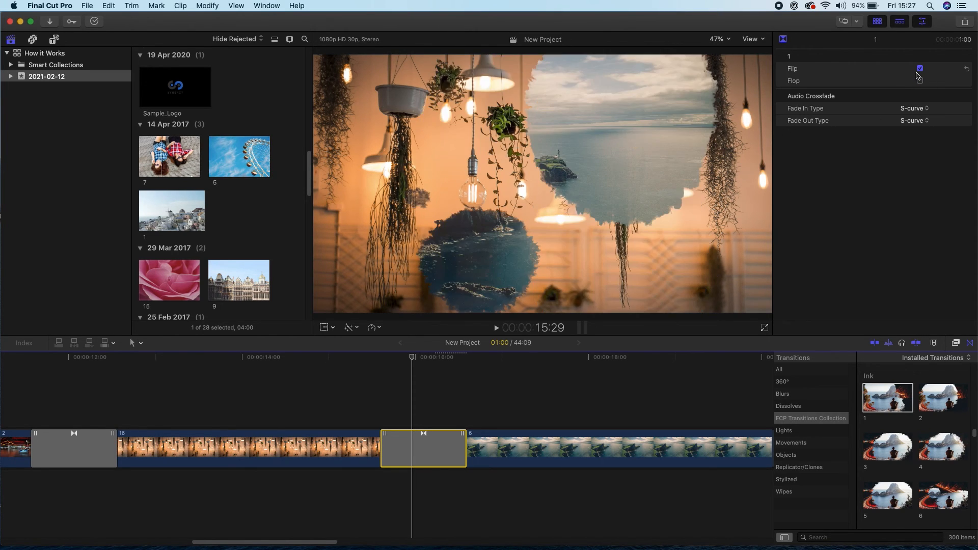
pyautogui.click(920, 68)
pyautogui.click(405, 395)
# Step: Replace Ink transition 1 between clips 16 and 6 with Ink transition 6 and play it
pyautogui.click(411, 443)
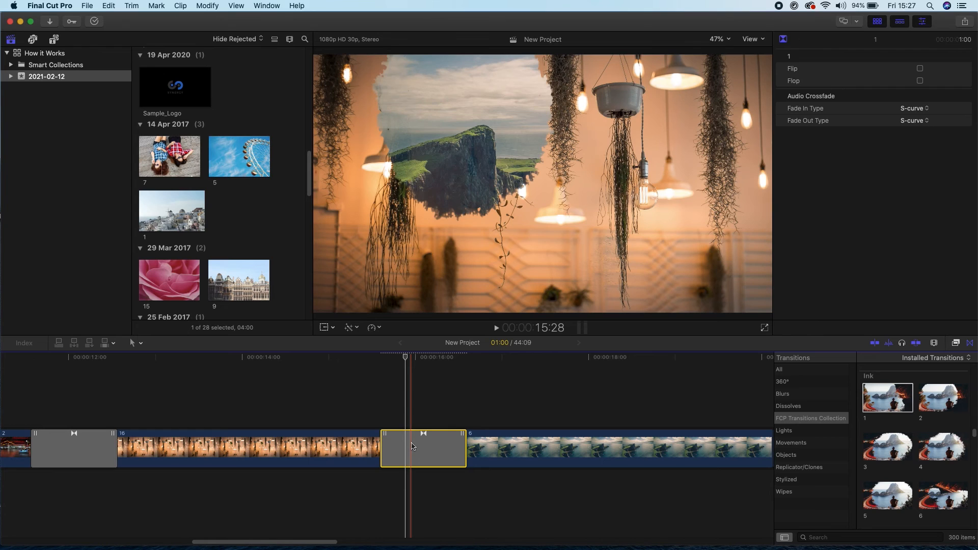
pyautogui.press('Delete')
pyautogui.moveTo(943, 476); pyautogui.dragTo(424, 448)
pyautogui.click(372, 392)
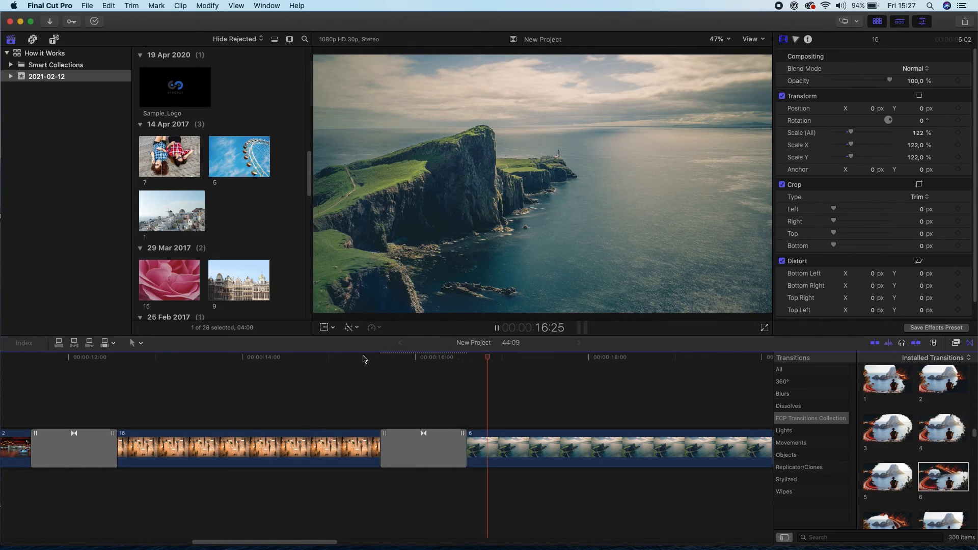
pyautogui.click(363, 356)
# Step: Replace Ink transition 6 between clips 16 and 6 with Paint Brush Strokes transition 1 and lengthen it for a replay
pyautogui.click(422, 449)
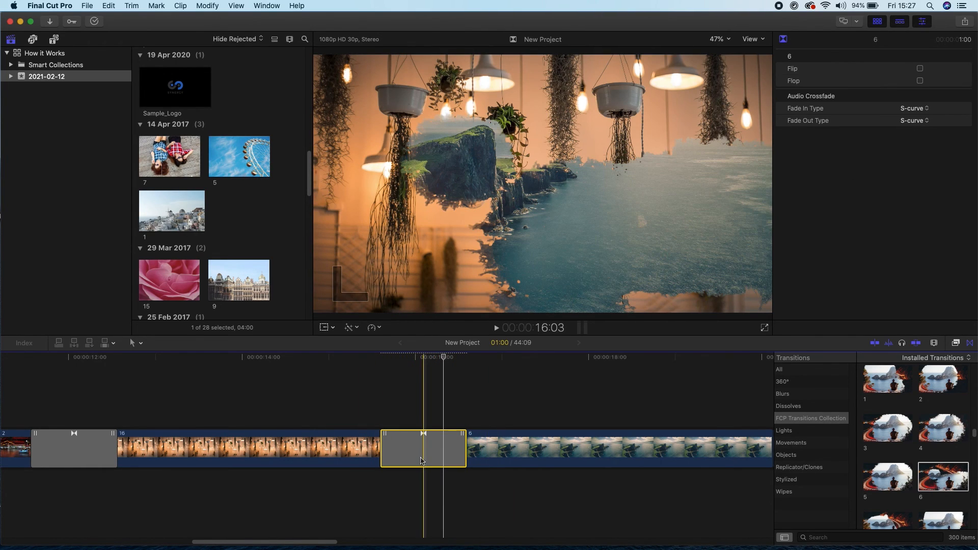
pyautogui.press('Delete')
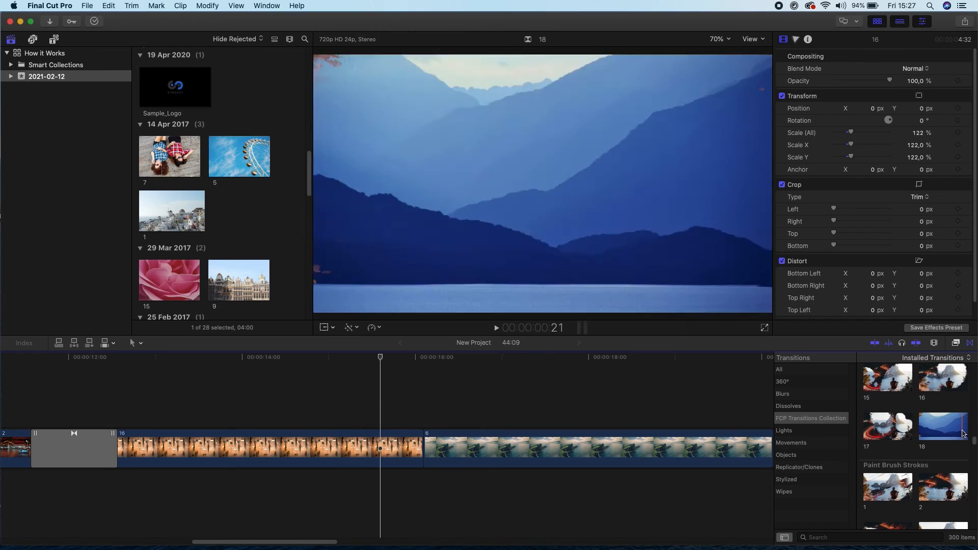
pyautogui.moveTo(964, 434); pyautogui.dragTo(408, 433)
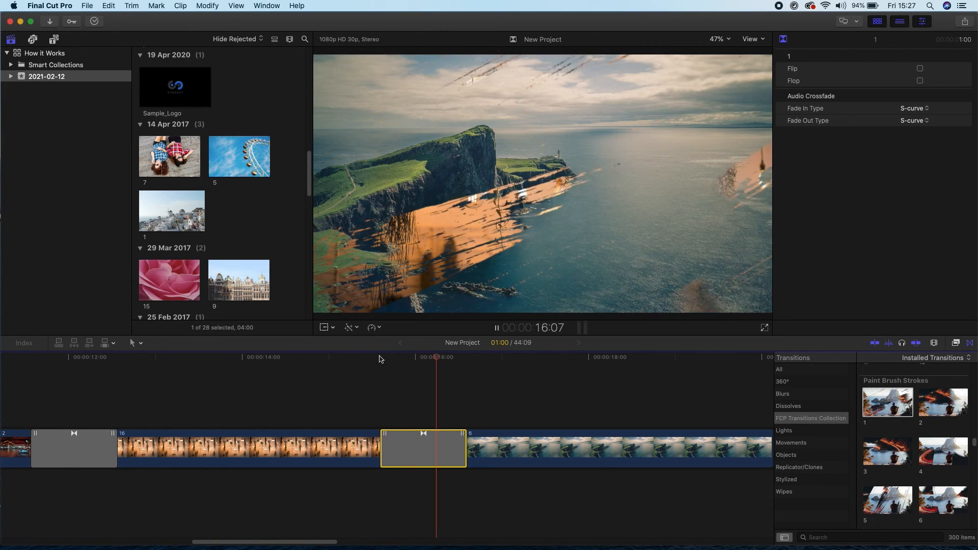
pyautogui.moveTo(465, 443); pyautogui.dragTo(494, 441)
pyautogui.click(355, 359)
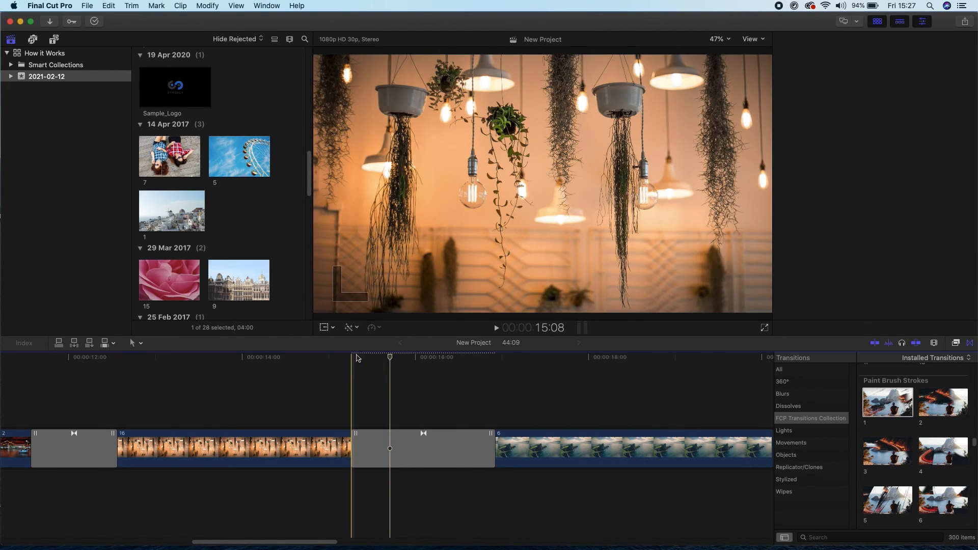
# Step: Replace Paint Brush Strokes transition 1 between clips 16 and 6 with the Slice transition Block Shift and play it from its start
pyautogui.press('space')
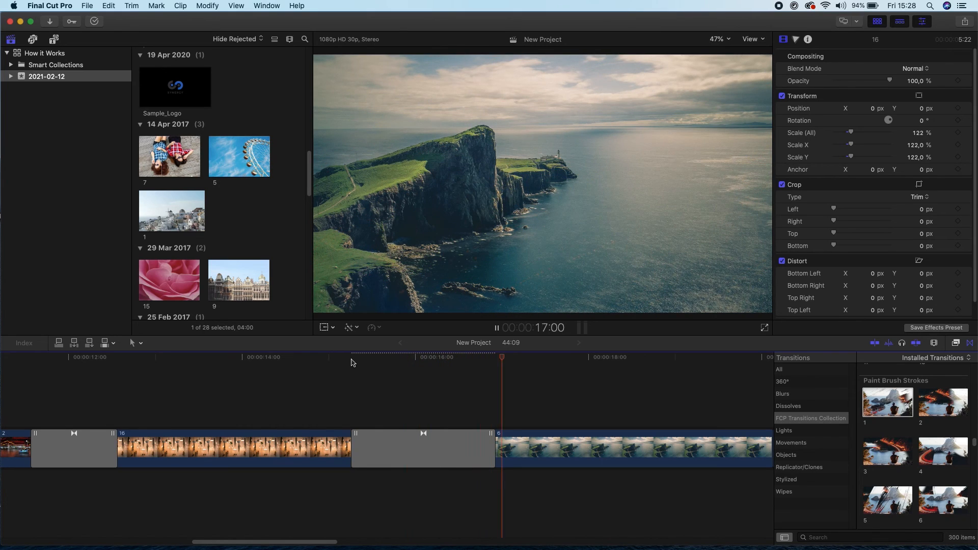
pyautogui.click(423, 447)
pyautogui.press('Delete')
pyautogui.click(389, 367)
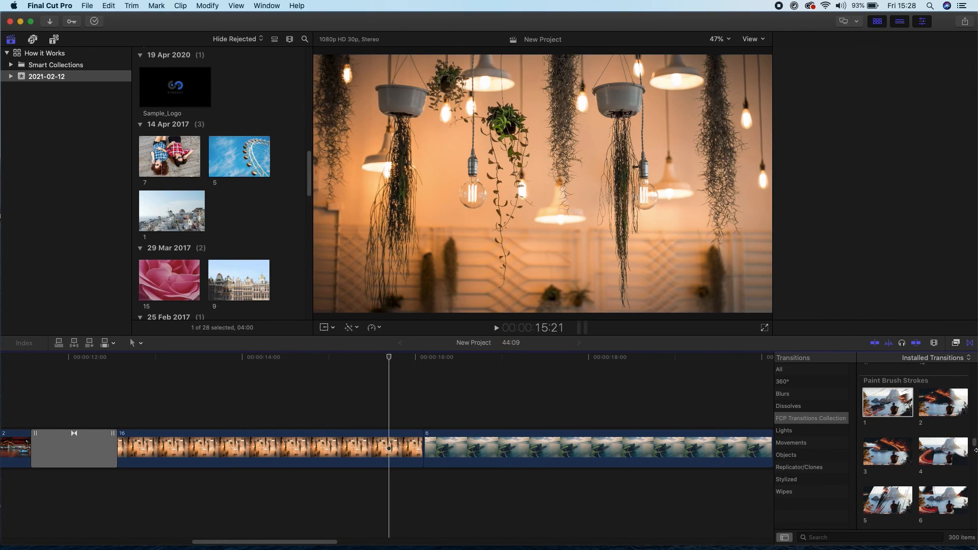
pyautogui.scroll(-3, 937, 460)
pyautogui.scroll(-5, 939, 461)
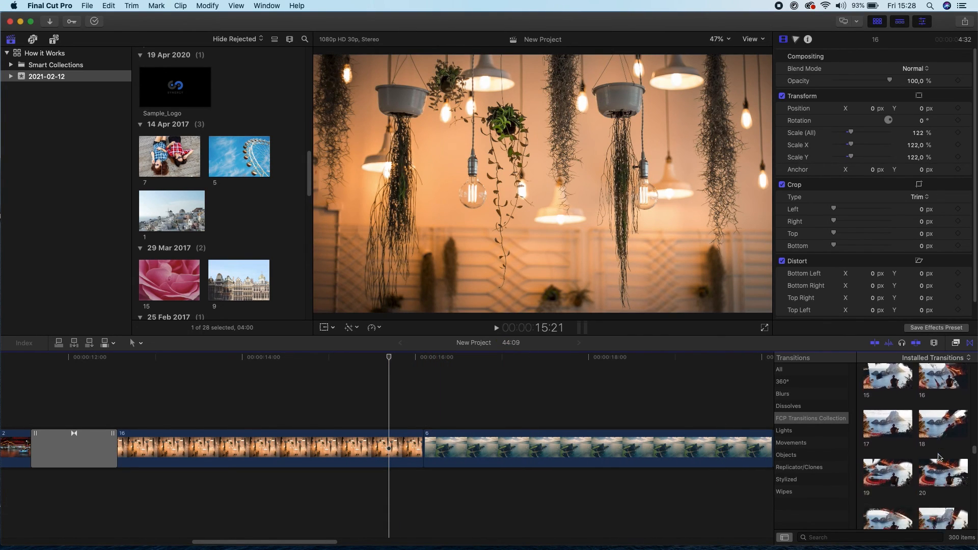
pyautogui.scroll(-10, 940, 457)
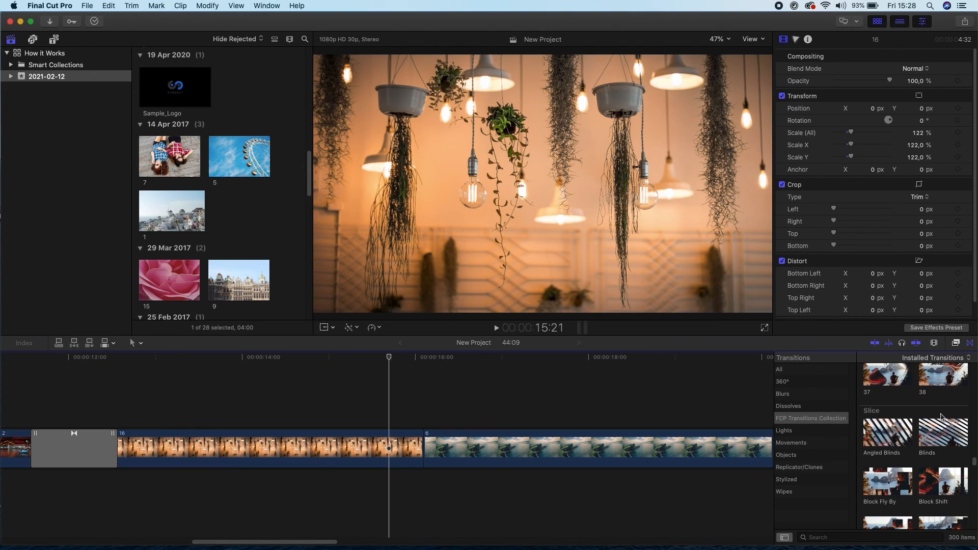
pyautogui.scroll(-2, 947, 403)
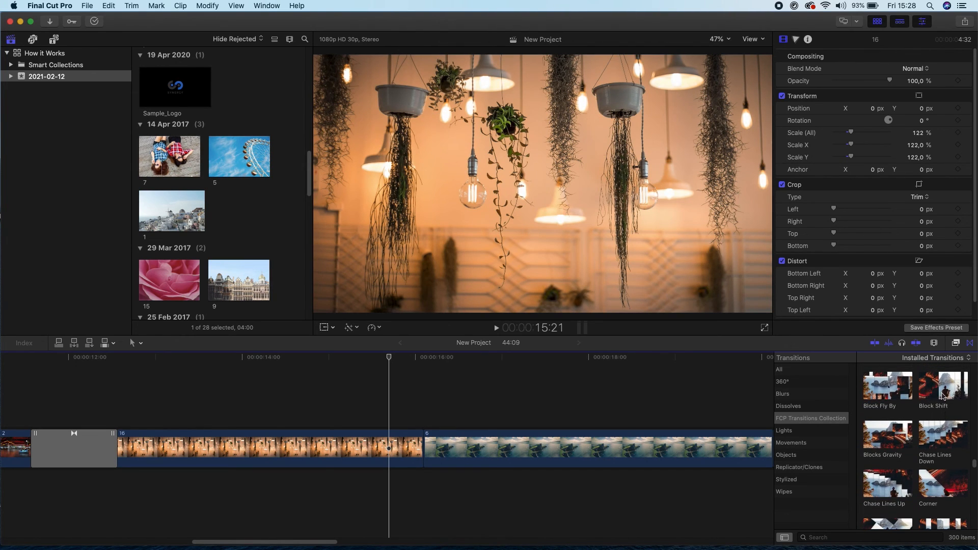
pyautogui.moveTo(946, 393); pyautogui.dragTo(407, 449)
pyautogui.click(385, 360)
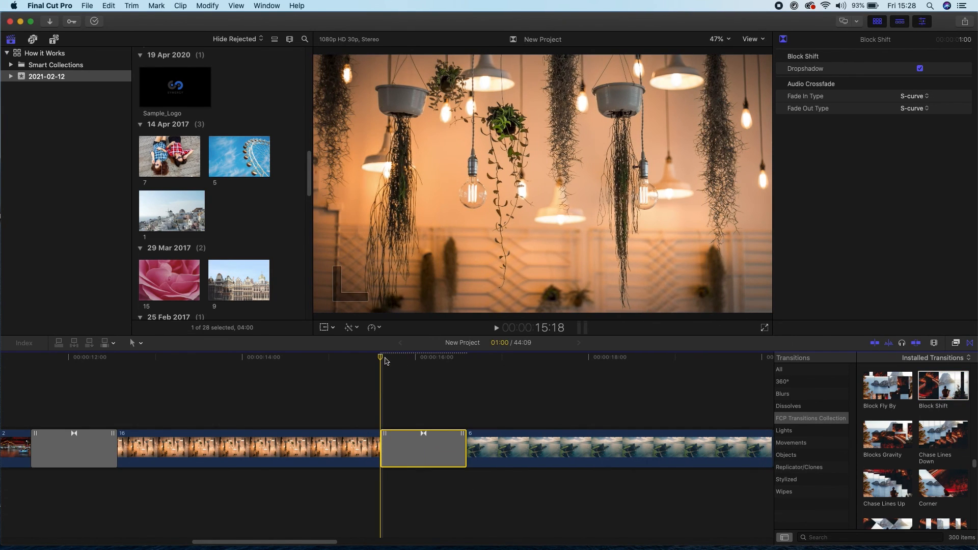
pyautogui.press('space')
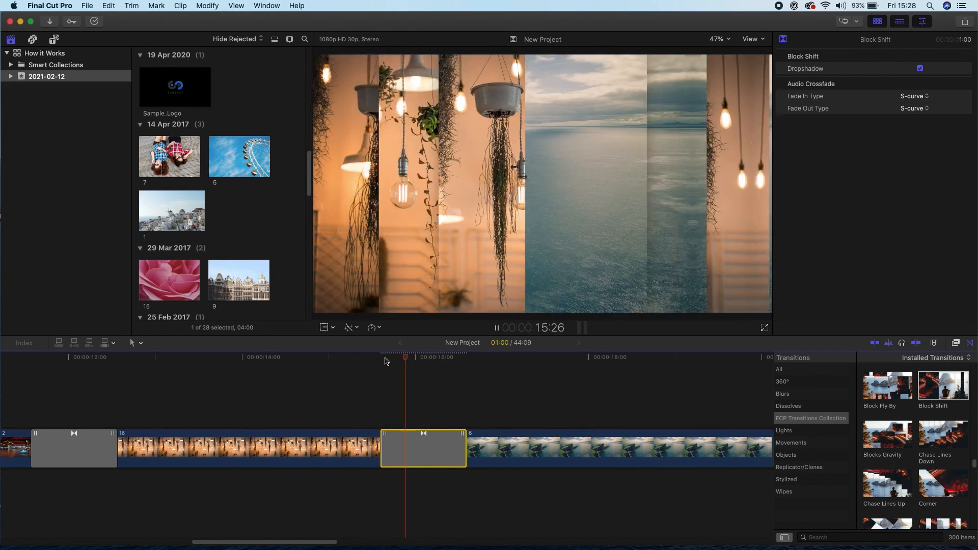
# Step: Try Block Shift's Dropshadow option off and back on, replaying the transition from its start
pyautogui.click(386, 360)
pyautogui.press('space')
pyautogui.click(385, 357)
pyautogui.press('space')
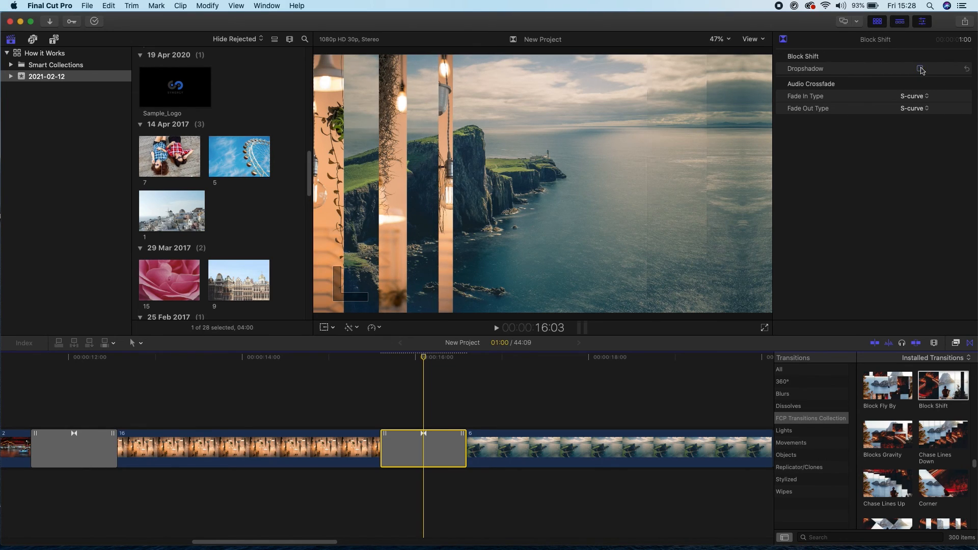
pyautogui.click(385, 357)
pyautogui.press('space')
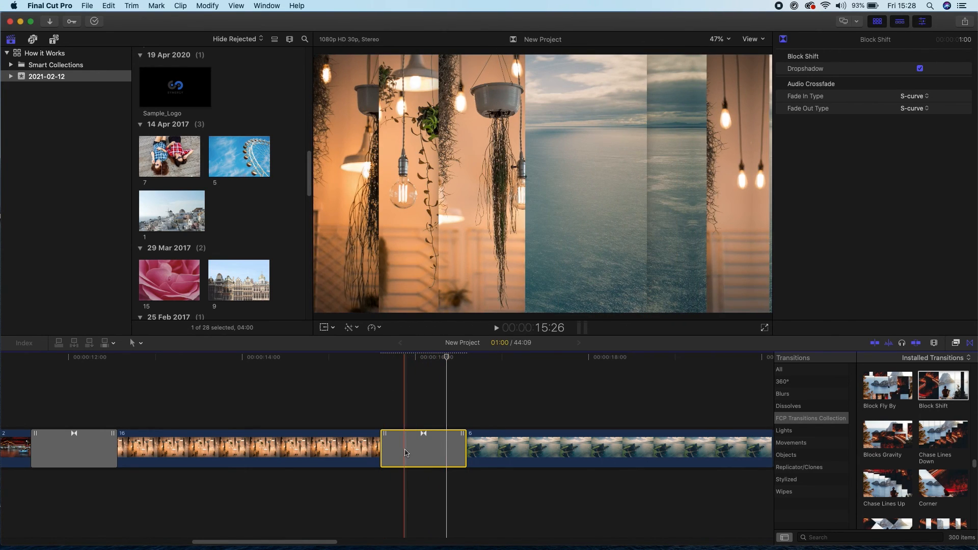
# Step: Replace Block Shift between clips 16 and 6 with Chase Lines Up and play it from its start
pyautogui.press('Delete')
pyautogui.scroll(-2, 920, 468)
pyautogui.moveTo(876, 427); pyautogui.dragTo(424, 448)
pyautogui.click(379, 369)
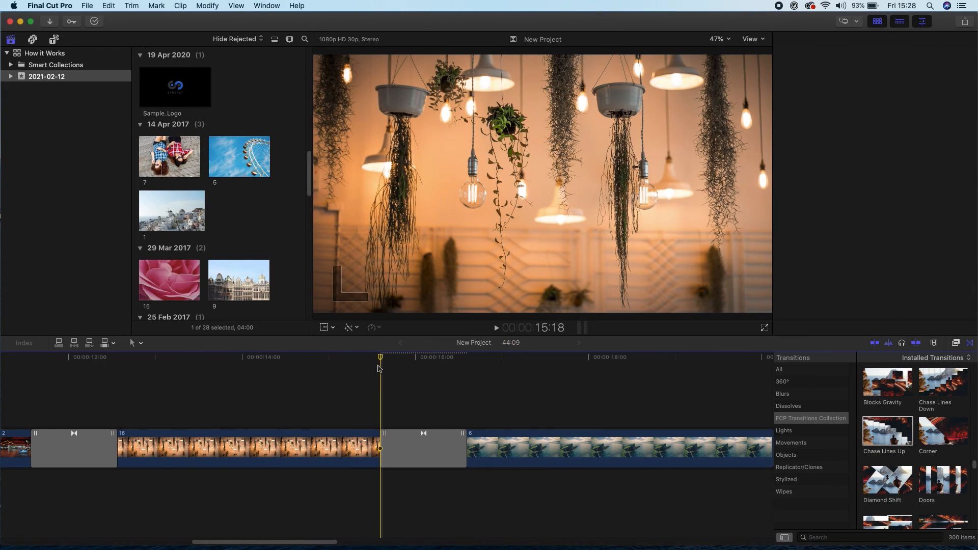
pyautogui.press('space')
pyautogui.press('space')
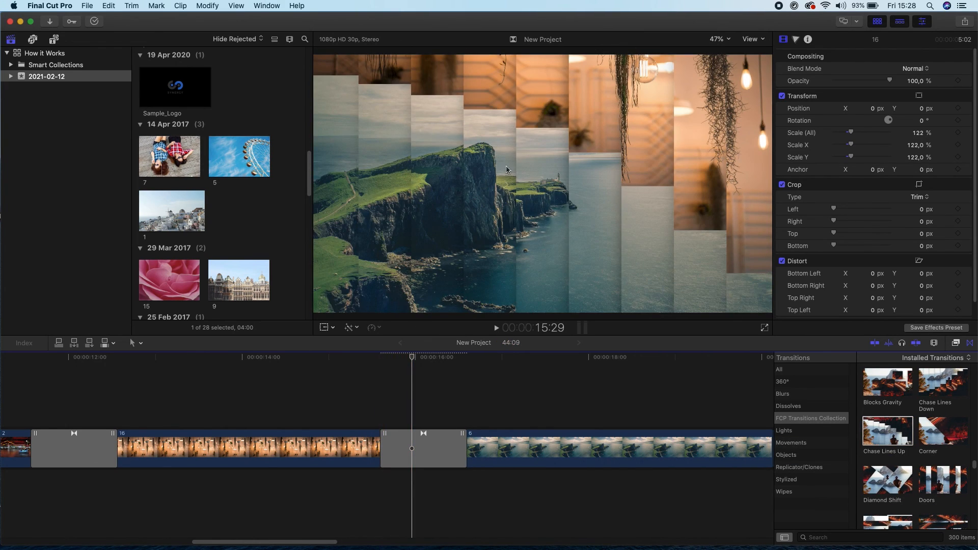
pyautogui.moveTo(389, 355); pyautogui.dragTo(382, 361)
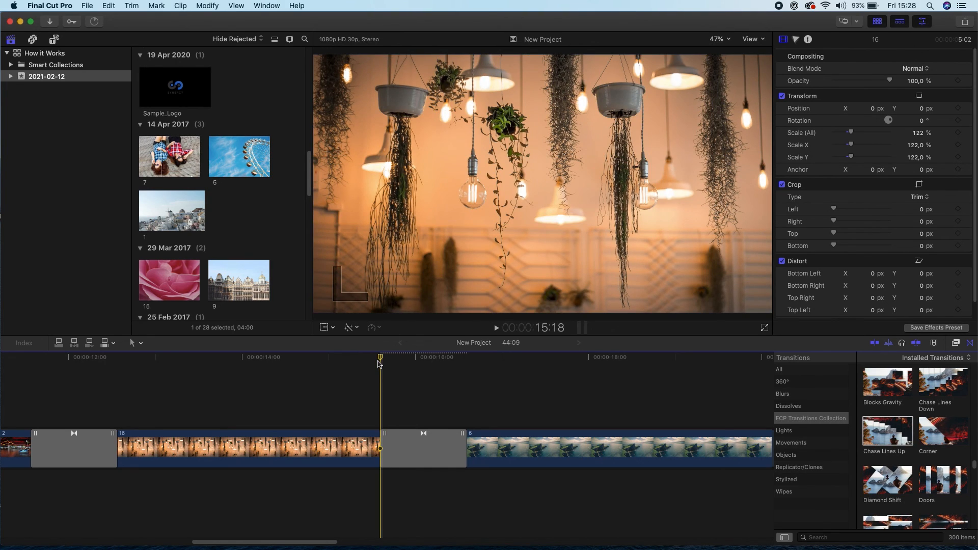
pyautogui.press('space')
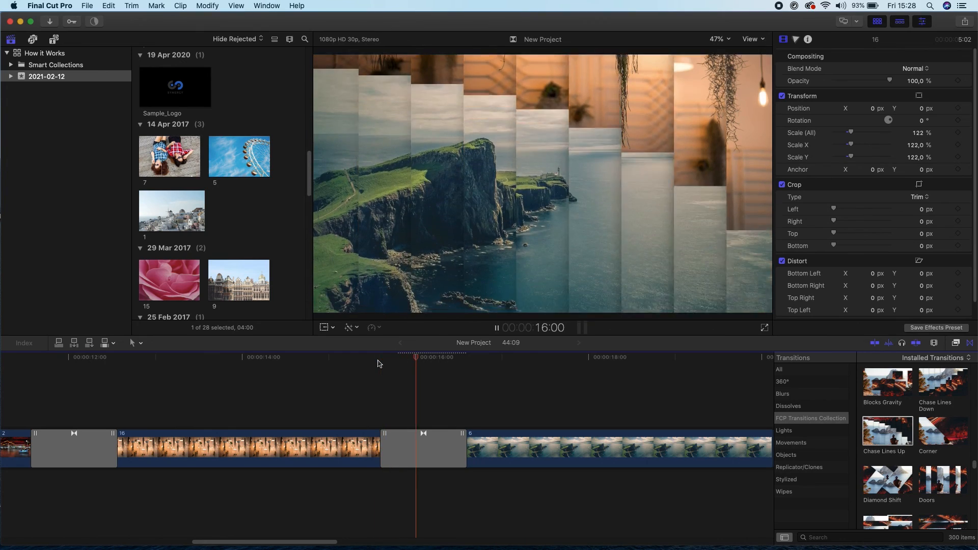
pyautogui.click(379, 367)
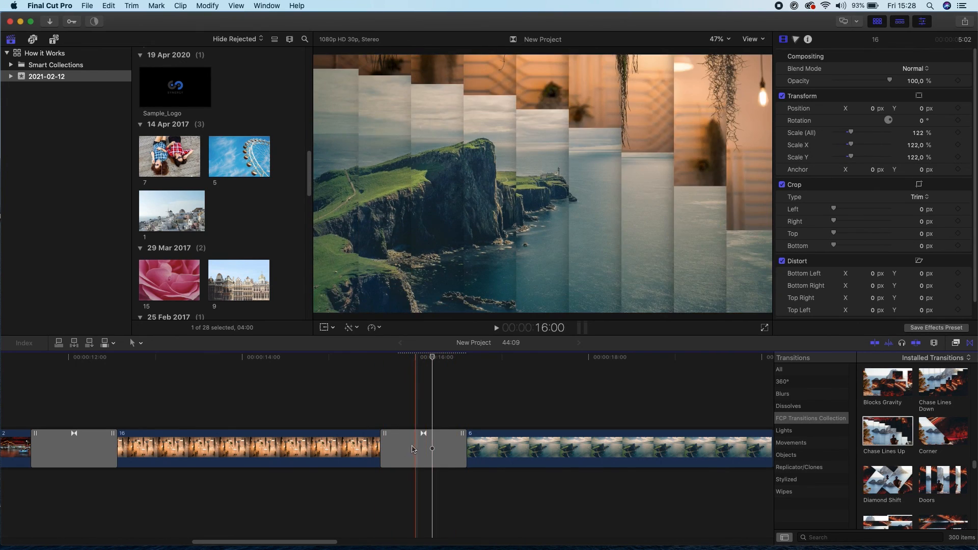
# Step: Replace Chase Lines Up between clips 16 and 6 with Beam In and play it from just before its start
pyautogui.click(415, 448)
pyautogui.press('Delete')
pyautogui.scroll(-8, 942, 444)
pyautogui.scroll(-5, 960, 439)
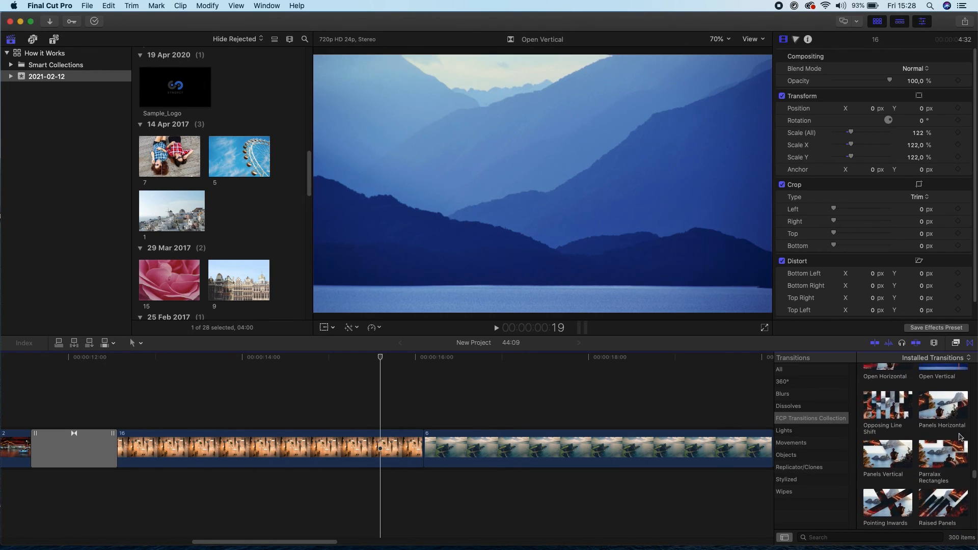
pyautogui.scroll(15, 961, 434)
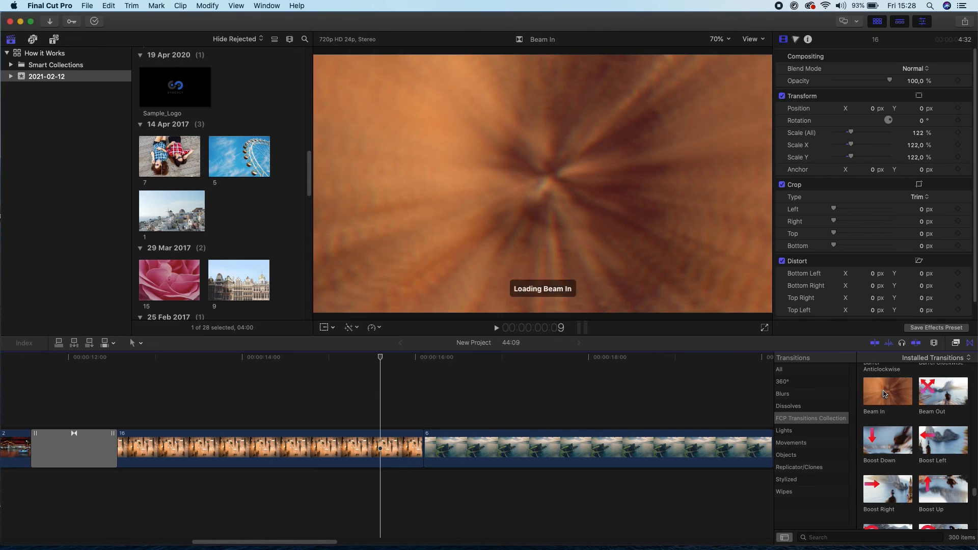
pyautogui.moveTo(888, 391); pyautogui.dragTo(424, 448)
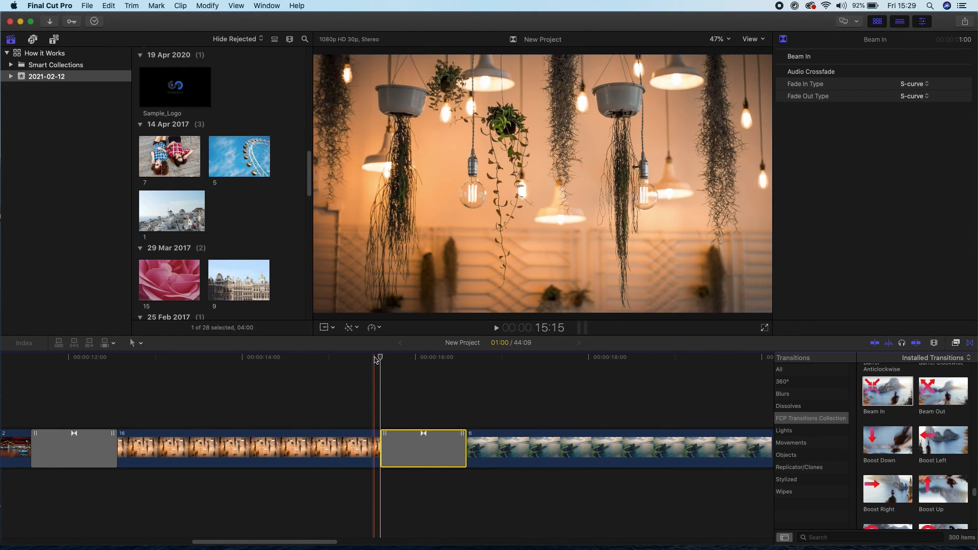
pyautogui.press('space')
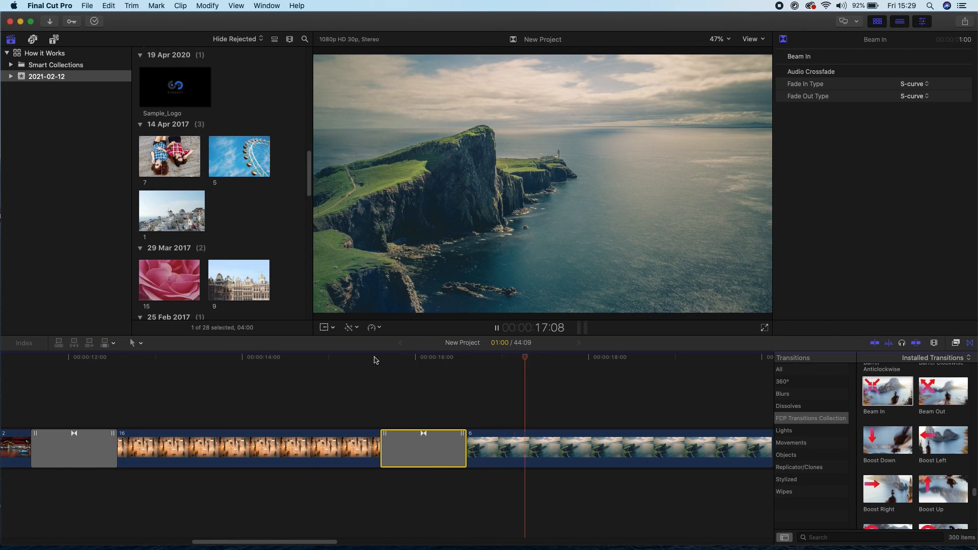
pyautogui.press('space')
# Step: Add the Scramble Left transition between clips 6 and 8 and play it
pyautogui.press('space')
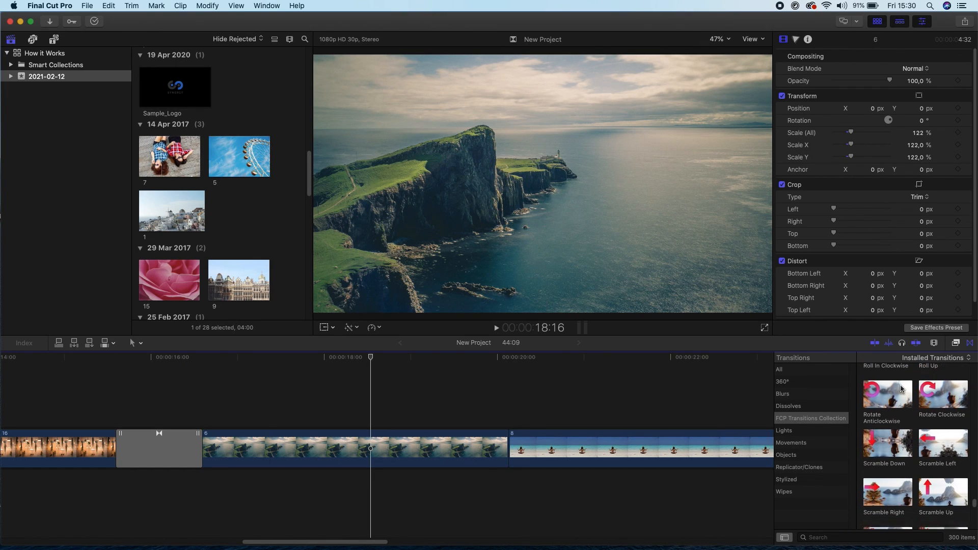
pyautogui.moveTo(937, 424); pyautogui.dragTo(464, 451)
pyautogui.press('space')
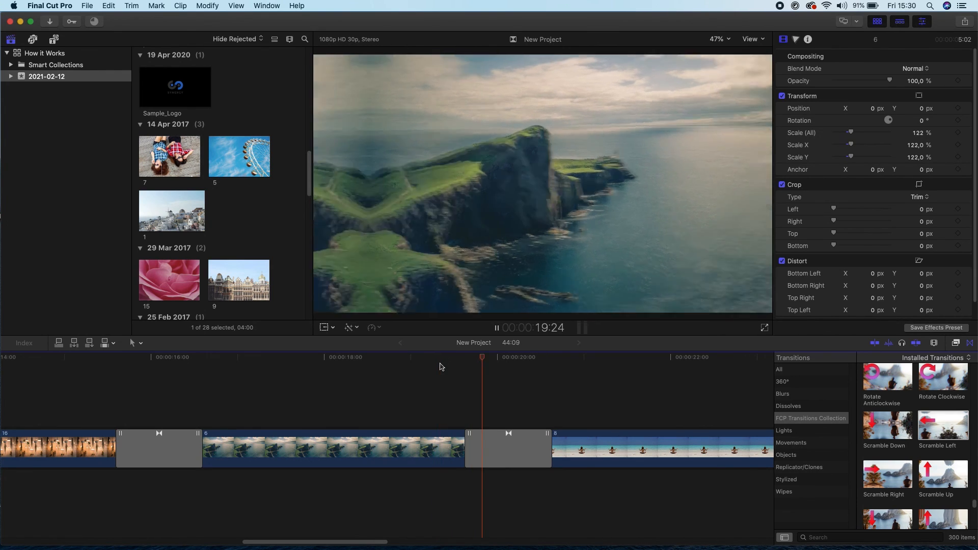